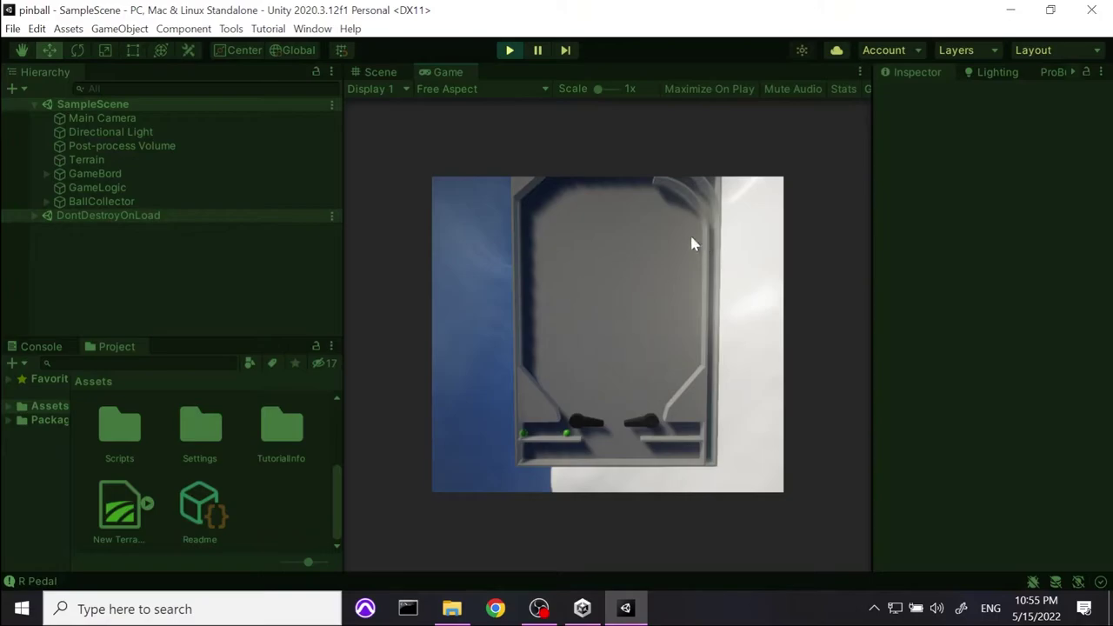
Stop play mode and deactivate the cover object of the game board.
{"action": "left_click", "coordinate": [508, 52]}
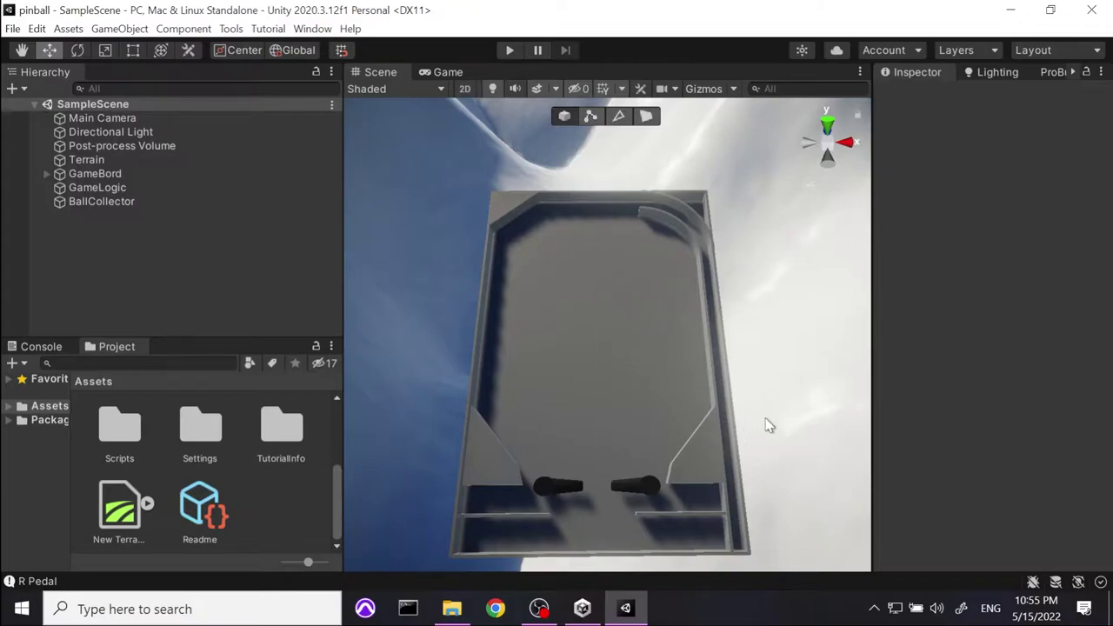
{"action": "double_click", "coordinate": [673, 288]}
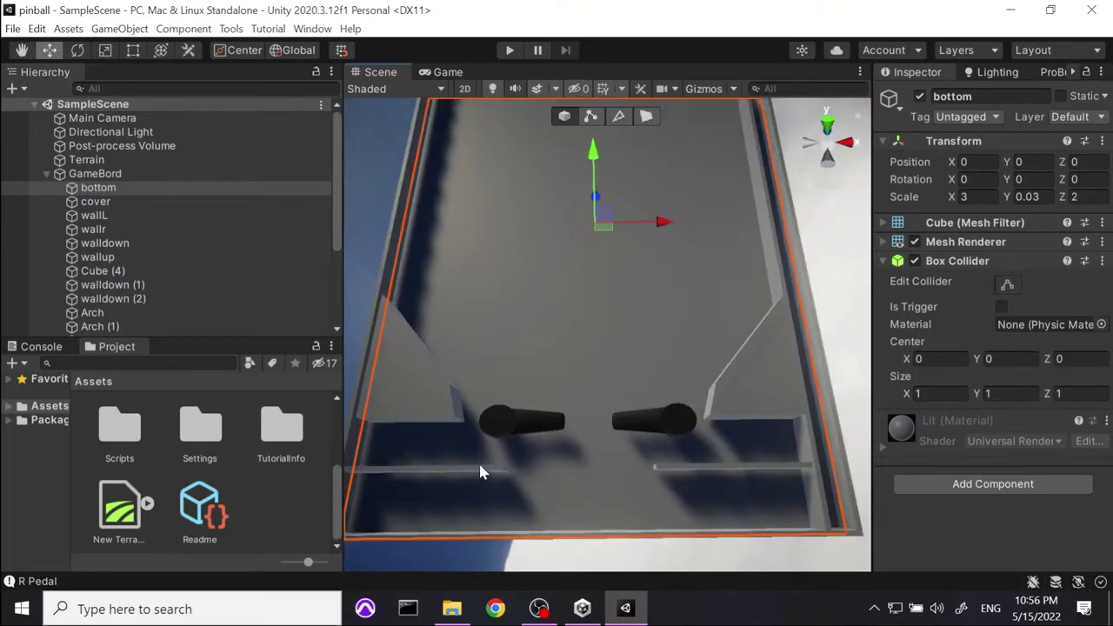
{"action": "left_click", "coordinate": [96, 201]}
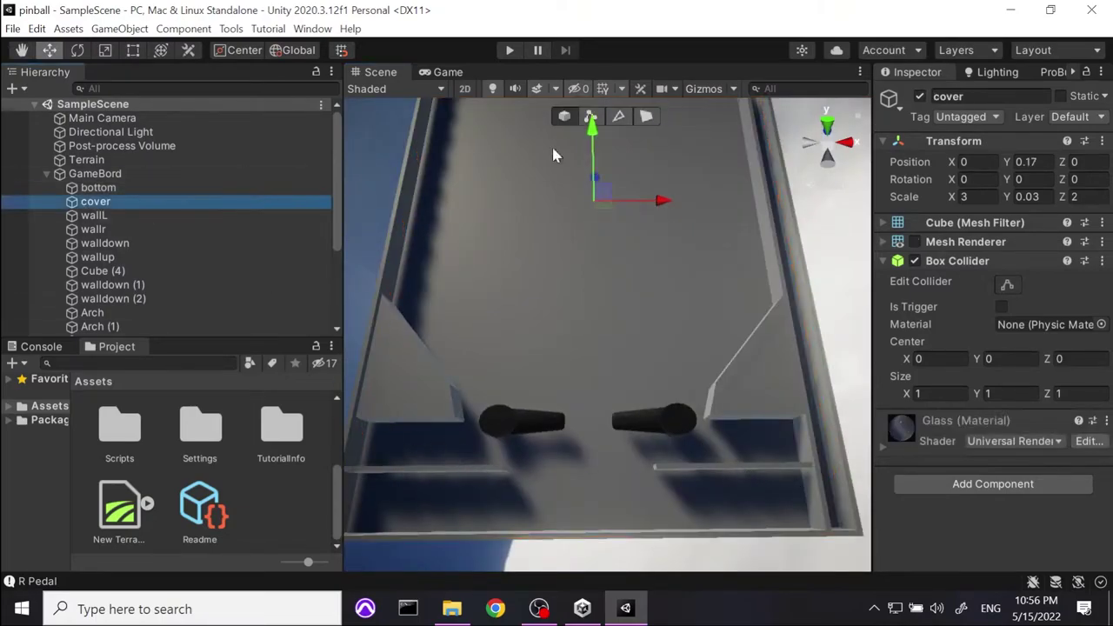
{"action": "left_click", "coordinate": [921, 97]}
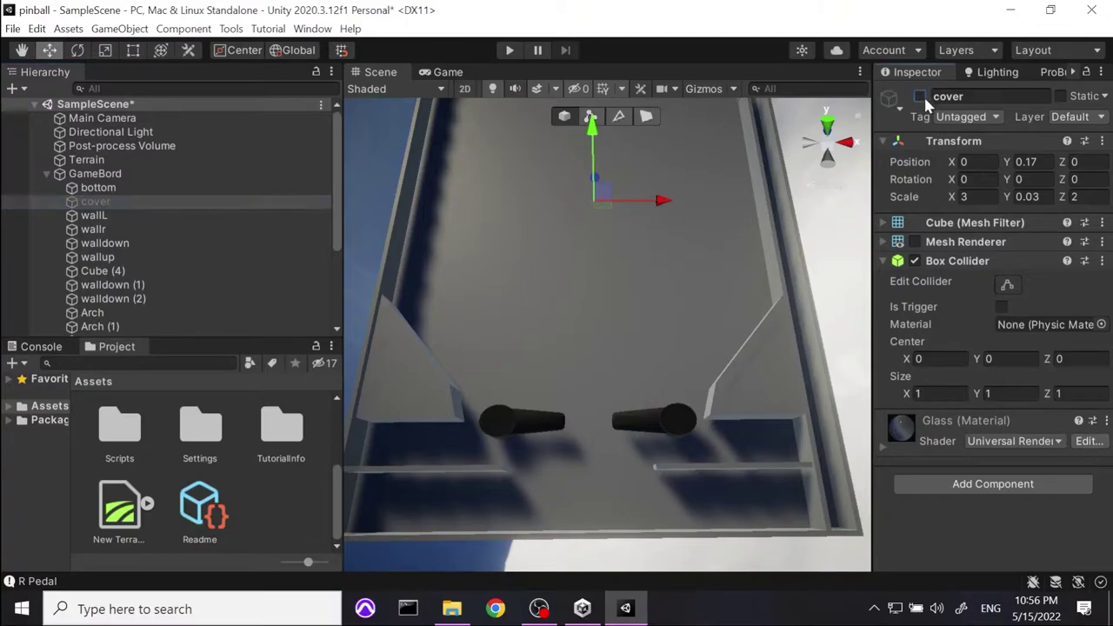
{"action": "left_click", "coordinate": [706, 472]}
{"action": "left_click", "coordinate": [95, 190]}
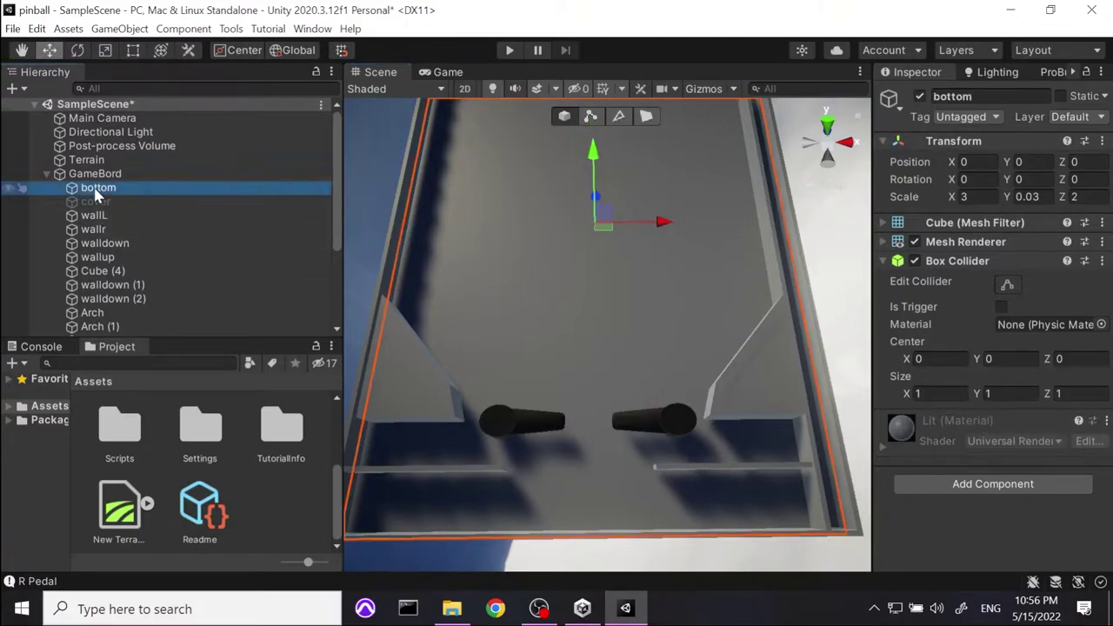
Deactivate the two horizontal walls below the pedals, walldown (1) and walldown (2).
{"action": "left_click_drag", "start_coordinate": [532, 318], "coordinate": [677, 257], "text": "alt"}
{"action": "left_click", "coordinate": [518, 445]}
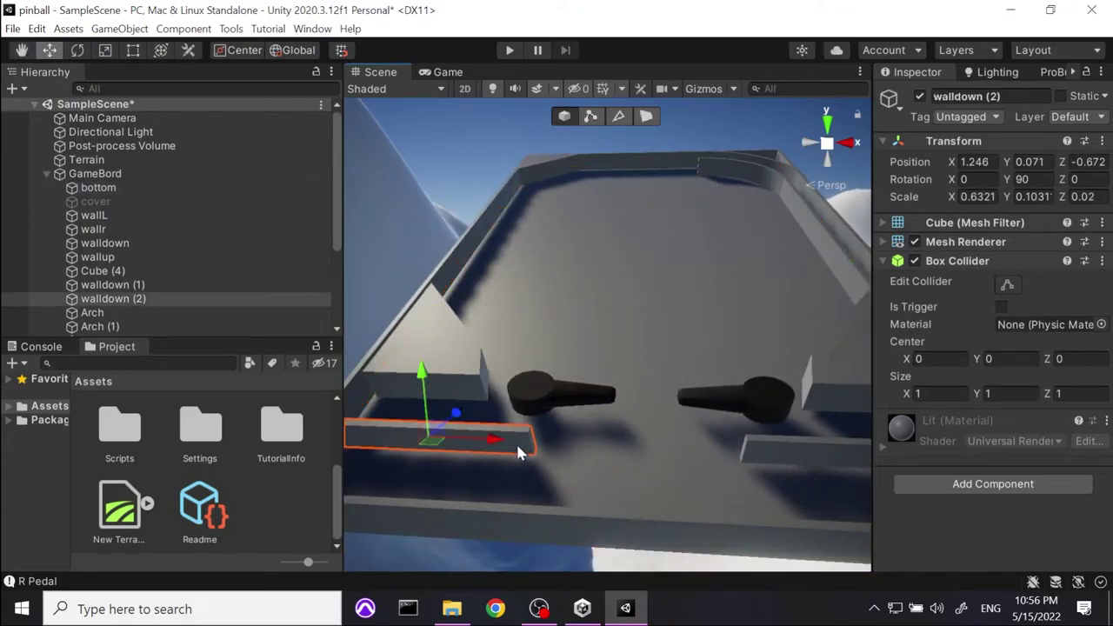
{"action": "left_click", "coordinate": [800, 453], "text": "shift"}
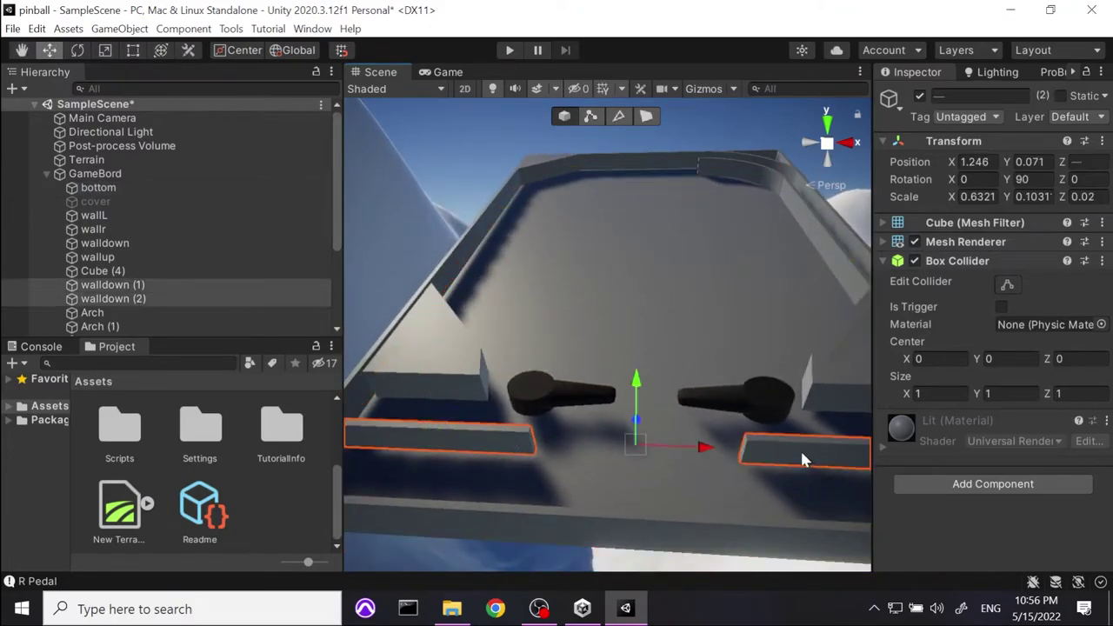
{"action": "left_click", "coordinate": [921, 97]}
Reactivate the cover object of the game board.
{"action": "right_click_drag", "start_coordinate": [644, 268], "coordinate": [668, 399]}
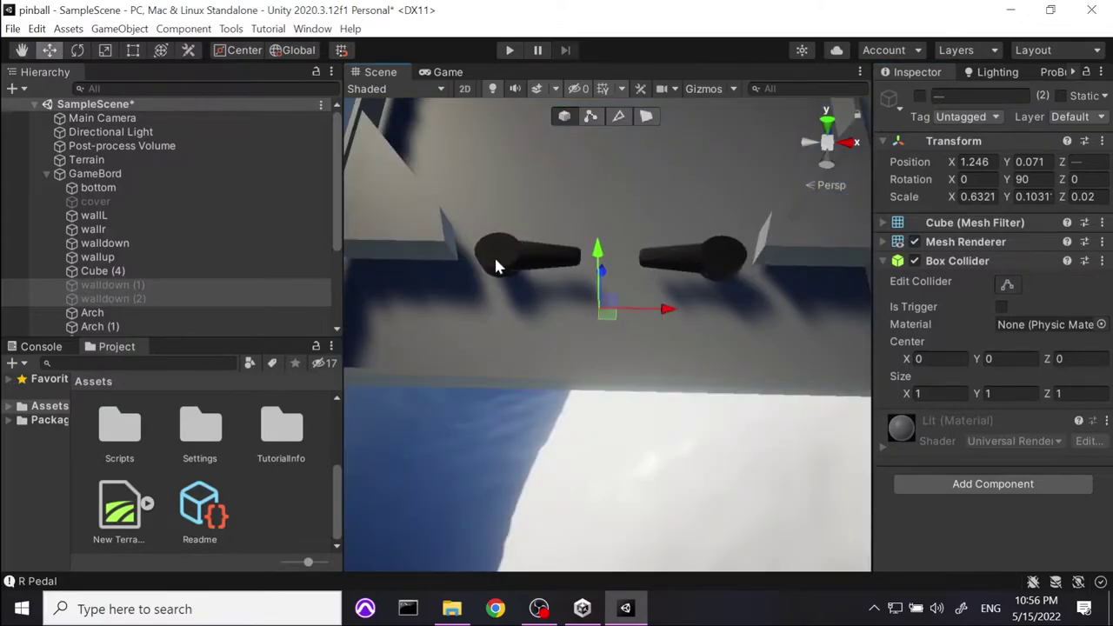
{"action": "left_click", "coordinate": [90, 203]}
{"action": "left_click", "coordinate": [922, 97]}
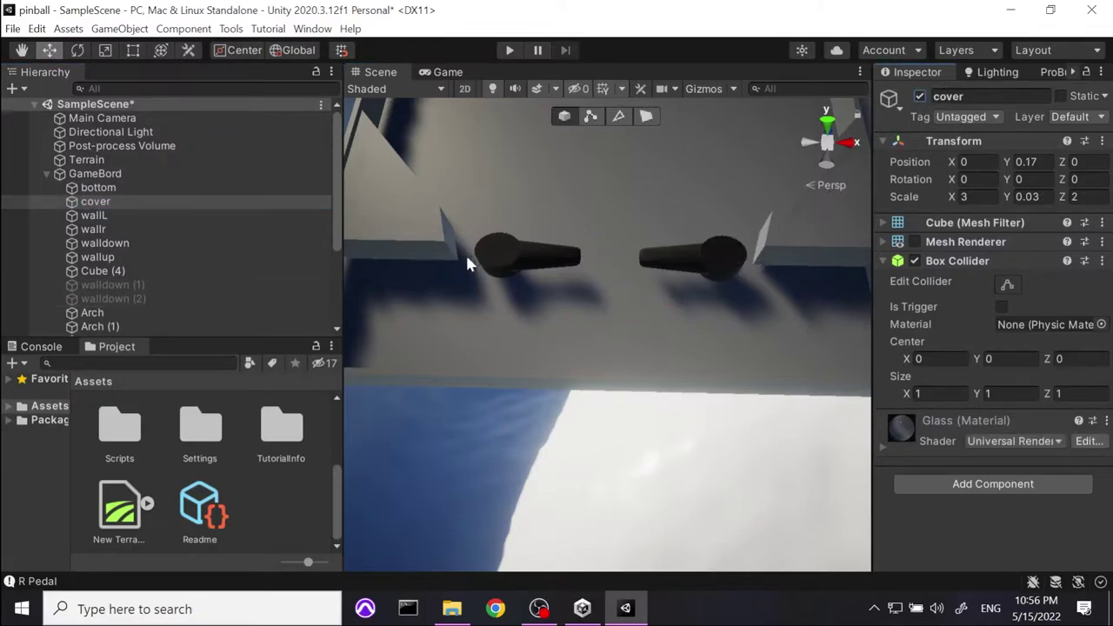
Move Pedal_L outward toward its slanted side block, to a Z position of about -0.44.
{"action": "scroll", "coordinate": [113, 305], "scroll_direction": "down", "scroll_amount": 5}
{"action": "left_click", "coordinate": [100, 320]}
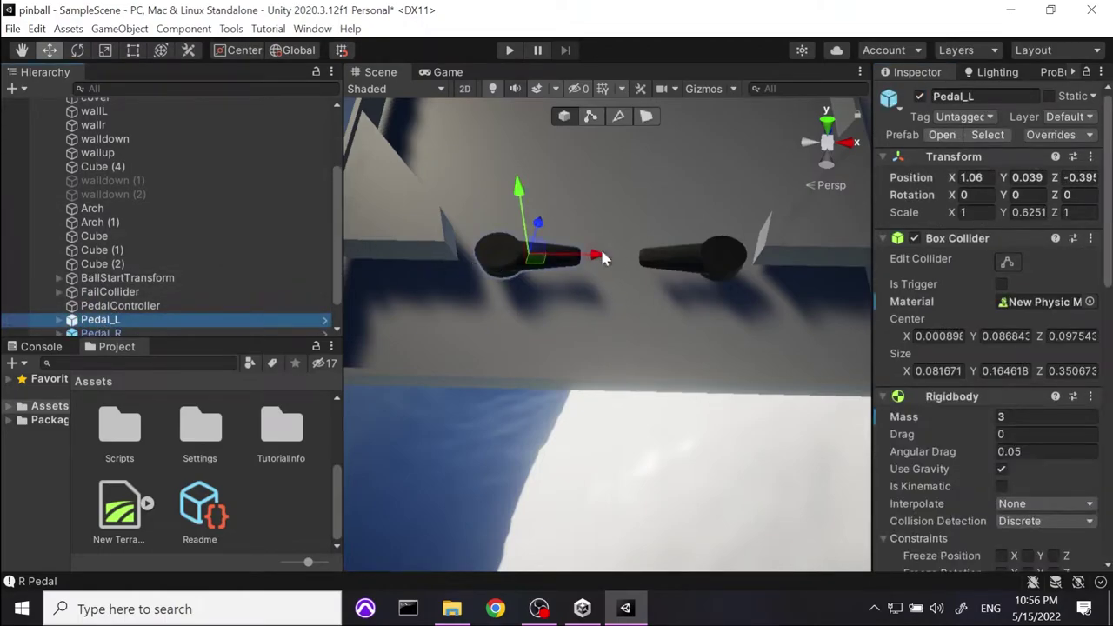
{"action": "left_click_drag", "start_coordinate": [600, 258], "coordinate": [586, 258]}
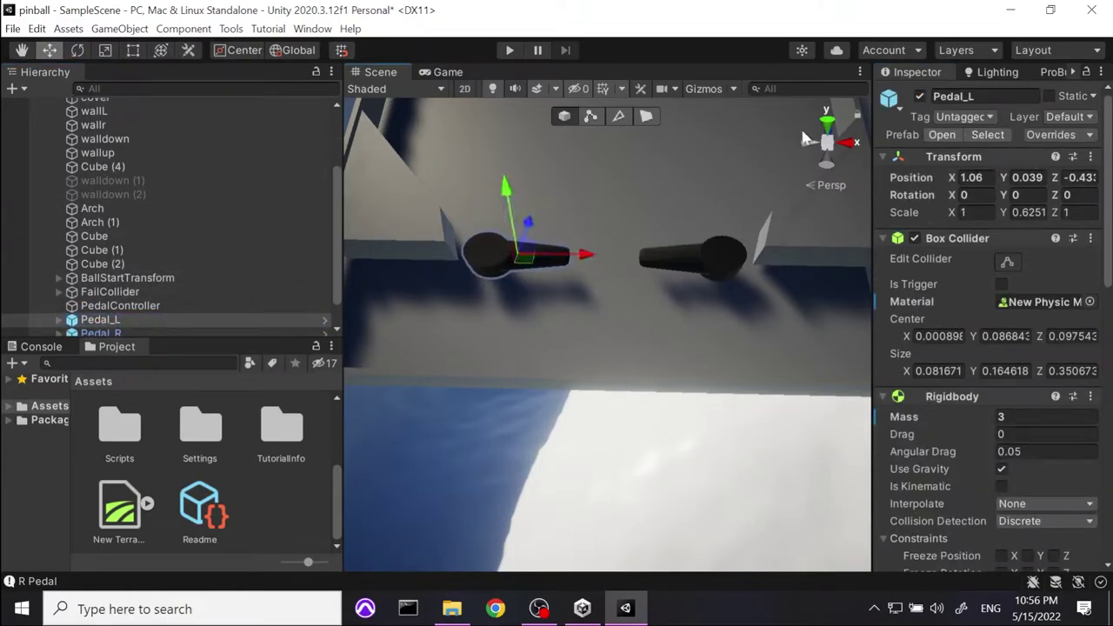
{"action": "left_click", "coordinate": [827, 122]}
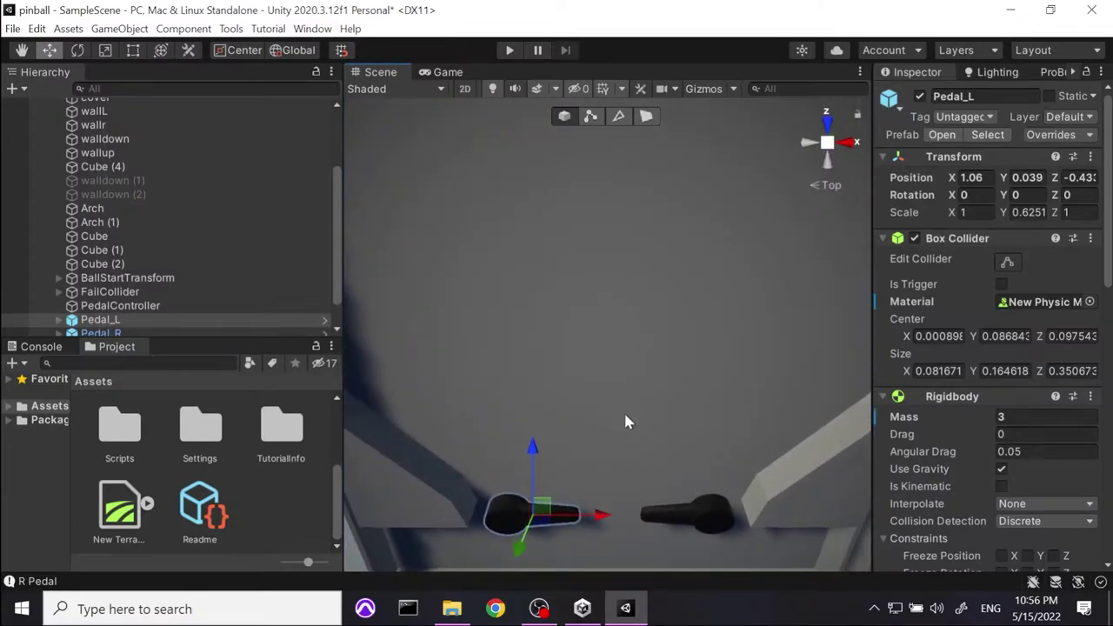
{"action": "left_click_drag", "start_coordinate": [713, 449], "coordinate": [654, 407], "text": "alt"}
{"action": "middle_click_drag", "start_coordinate": [654, 407], "coordinate": [733, 467]}
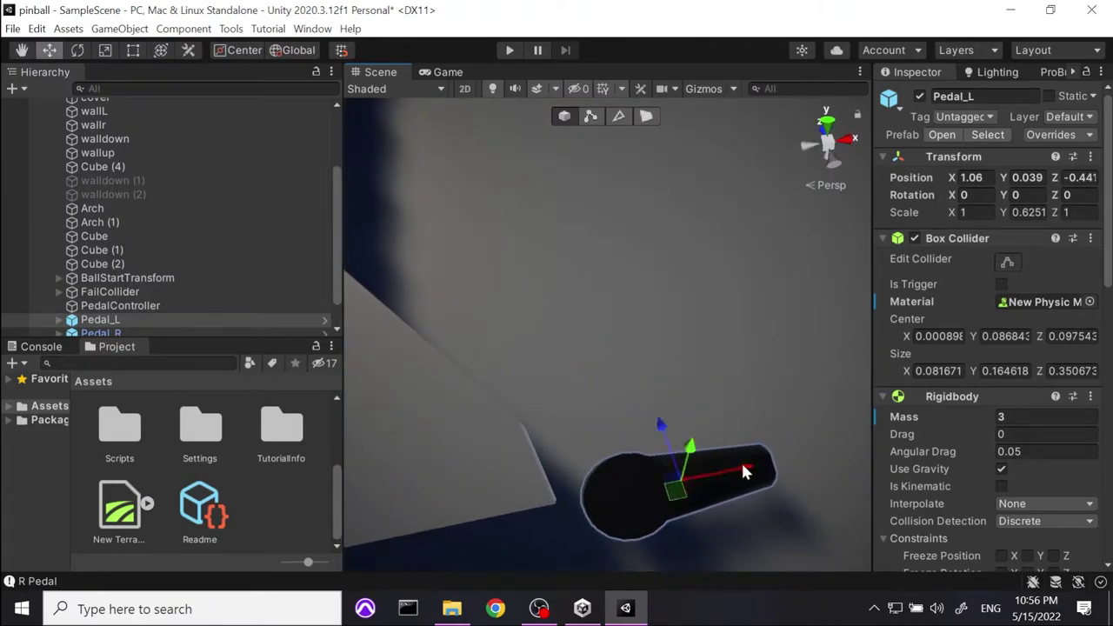
Move Pedal_R outward toward its side wall, to a Z position of about 0.37.
{"action": "scroll", "coordinate": [739, 465], "scroll_direction": "down", "scroll_amount": 3}
{"action": "left_click_drag", "start_coordinate": [787, 291], "coordinate": [410, 483], "text": "alt"}
{"action": "left_click", "coordinate": [106, 333]}
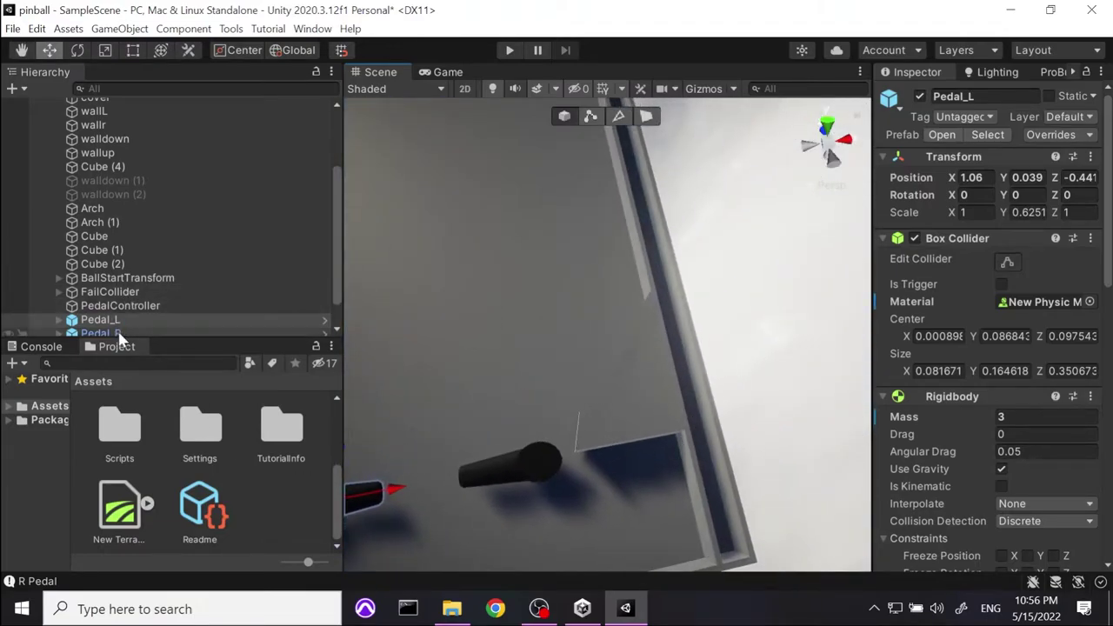
{"action": "left_click_drag", "start_coordinate": [580, 451], "coordinate": [589, 454]}
{"action": "left_click_drag", "start_coordinate": [418, 327], "coordinate": [593, 407], "text": "alt"}
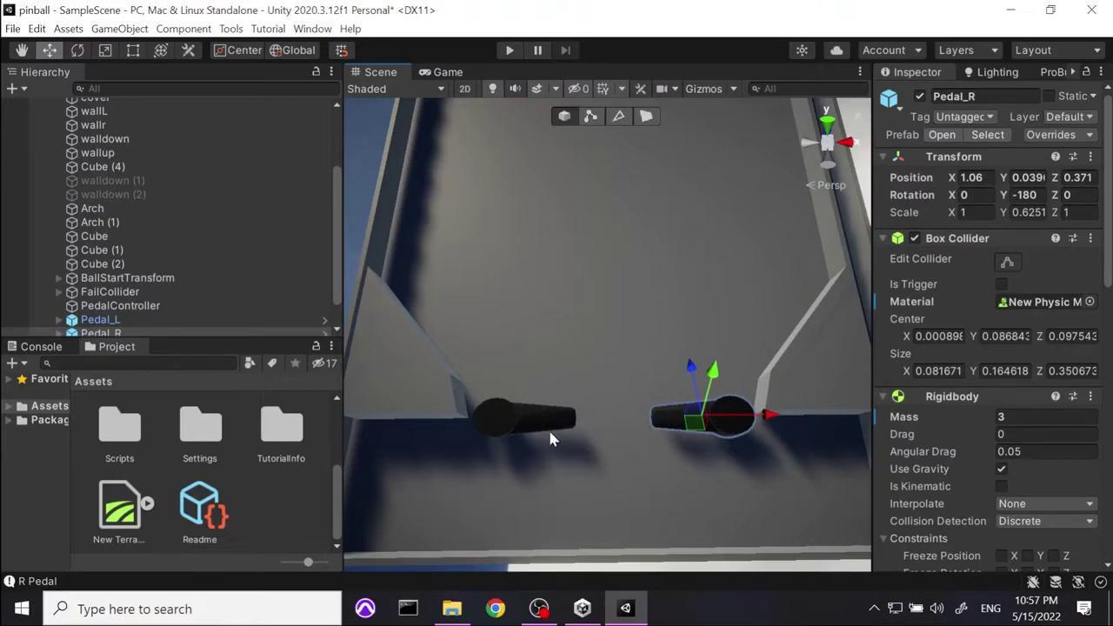
Shorten the walldown end wall with the Rect tool to an X scale of about 0.15, covering only the ball launch lane.
{"action": "scroll", "coordinate": [603, 433], "scroll_direction": "down", "scroll_amount": 3}
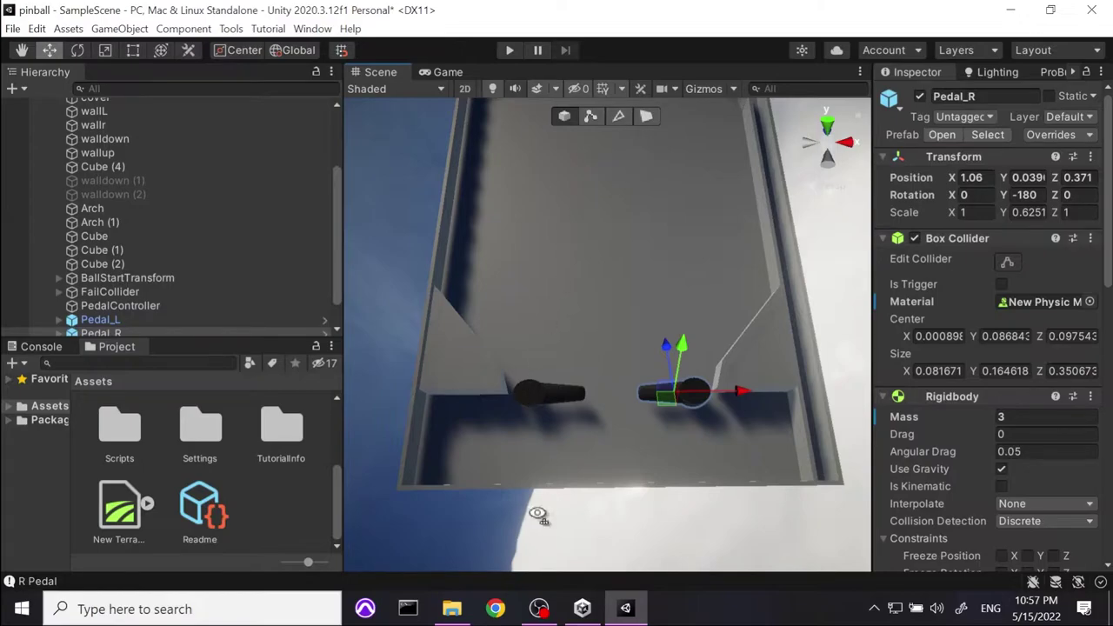
{"action": "left_click_drag", "start_coordinate": [538, 520], "coordinate": [728, 475], "text": "alt"}
{"action": "key", "text": "ctrl+shift+c"}
{"action": "left_click_drag", "start_coordinate": [626, 499], "coordinate": [784, 421], "text": "alt"}
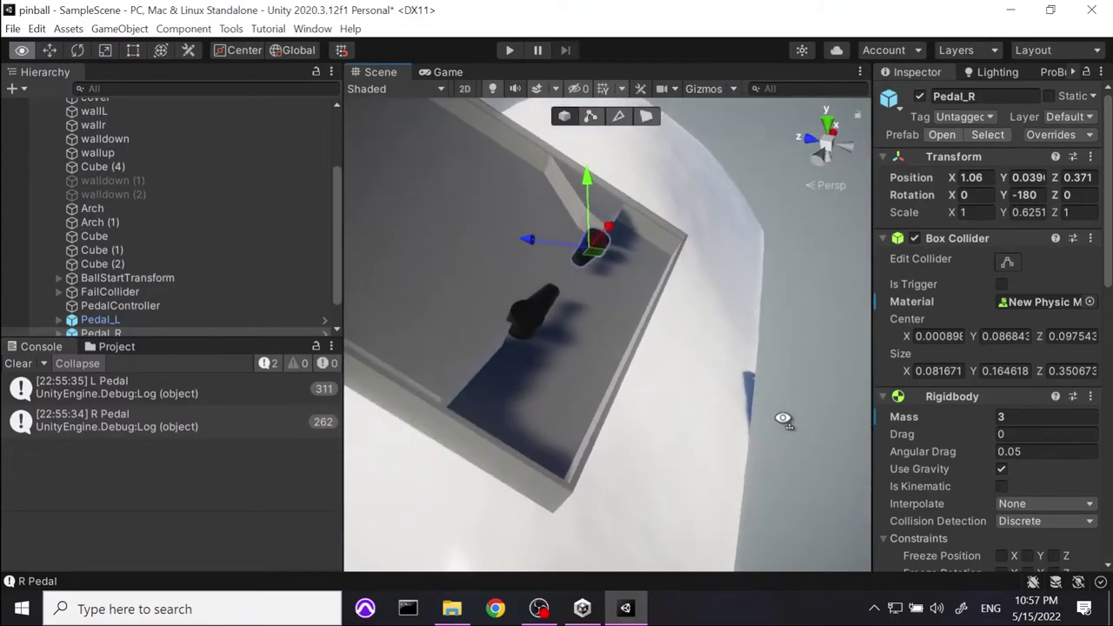
{"action": "left_click", "coordinate": [600, 364]}
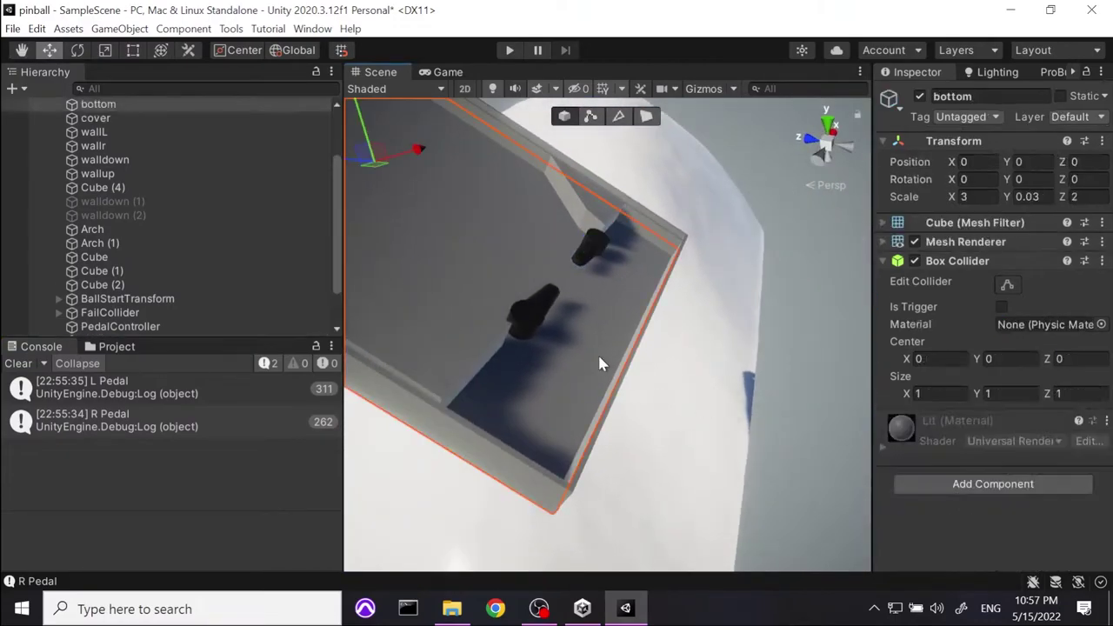
{"action": "left_click", "coordinate": [130, 50]}
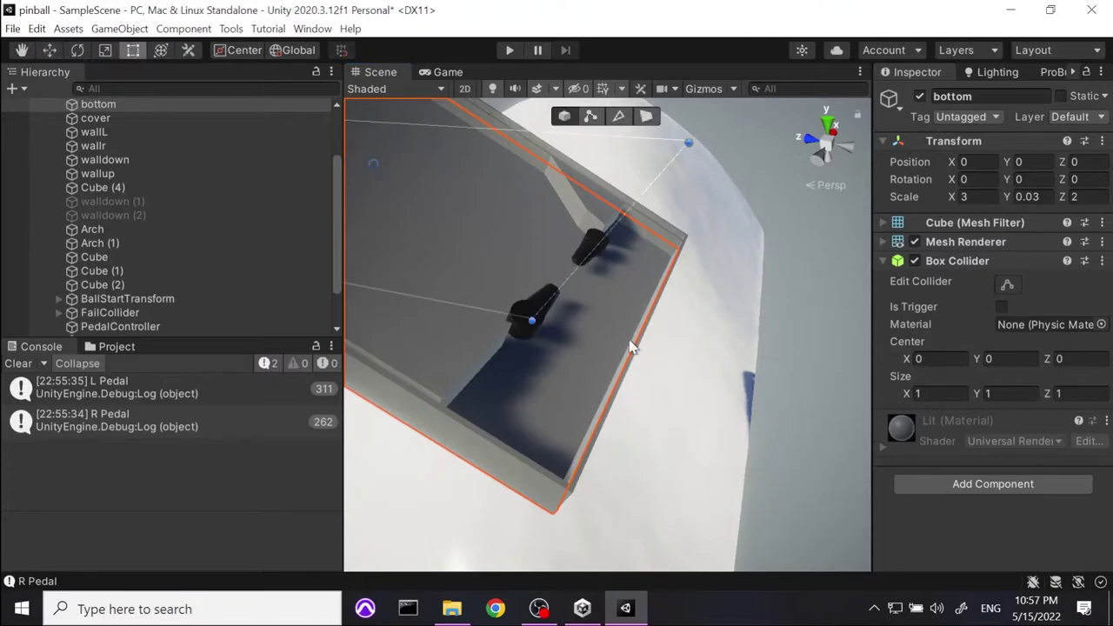
{"action": "left_click", "coordinate": [597, 338]}
{"action": "left_click_drag", "start_coordinate": [596, 338], "coordinate": [609, 321], "text": "alt"}
{"action": "left_click", "coordinate": [609, 321]}
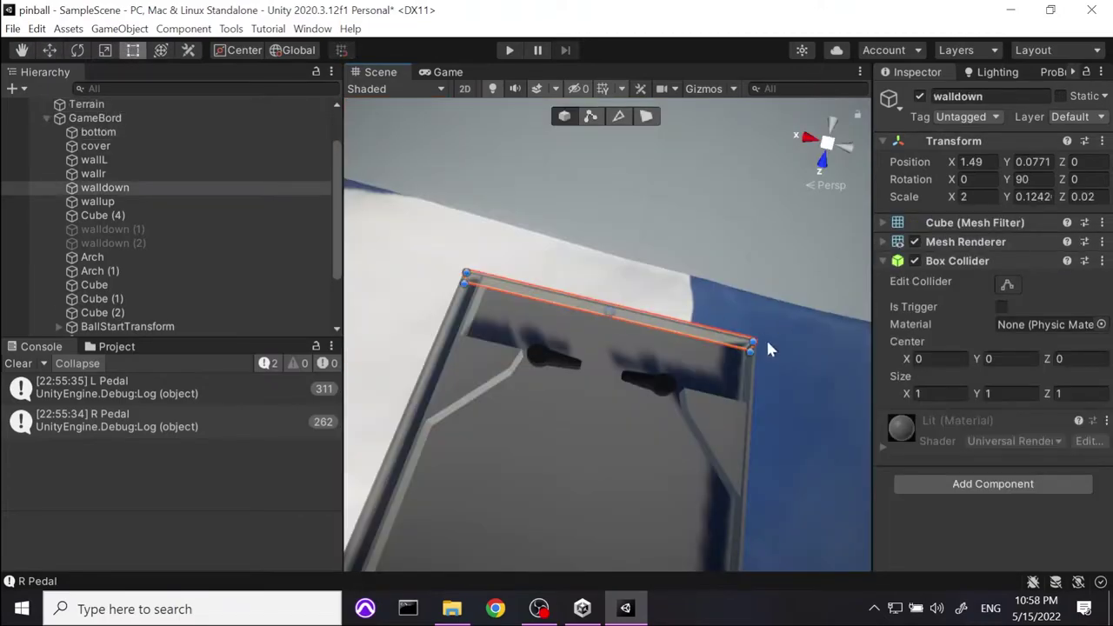
{"action": "left_click_drag", "start_coordinate": [752, 348], "coordinate": [480, 313]}
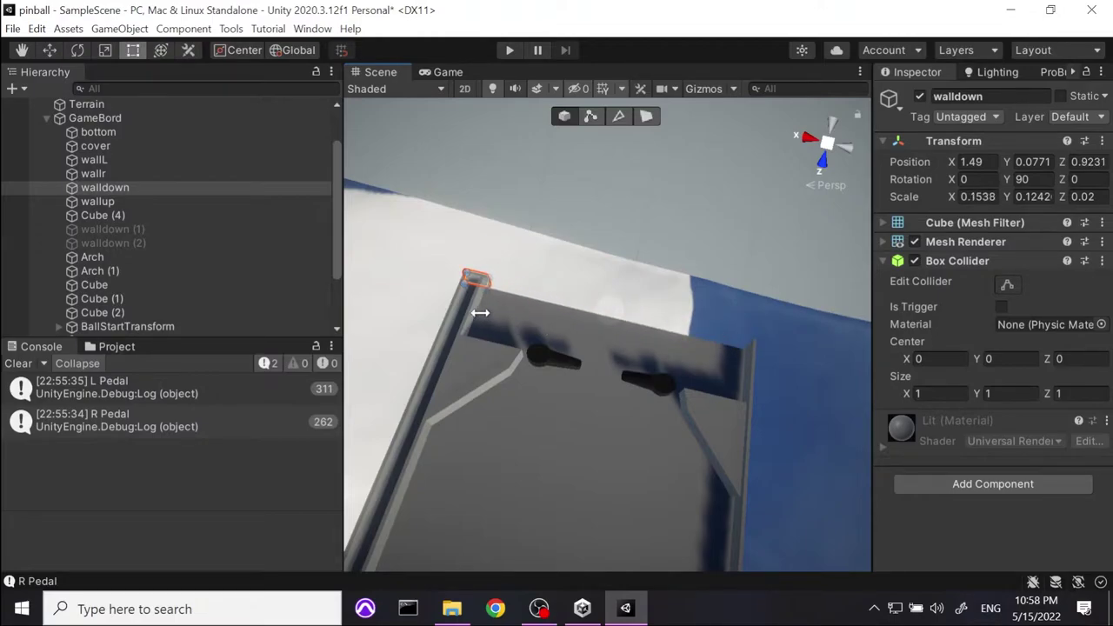
{"action": "right_click_drag", "start_coordinate": [629, 226], "coordinate": [1063, 564]}
Shorten the bottom plate slightly with the Rect tool to an X scale of about 2.97.
{"action": "right_click_drag", "start_coordinate": [659, 452], "coordinate": [594, 359]}
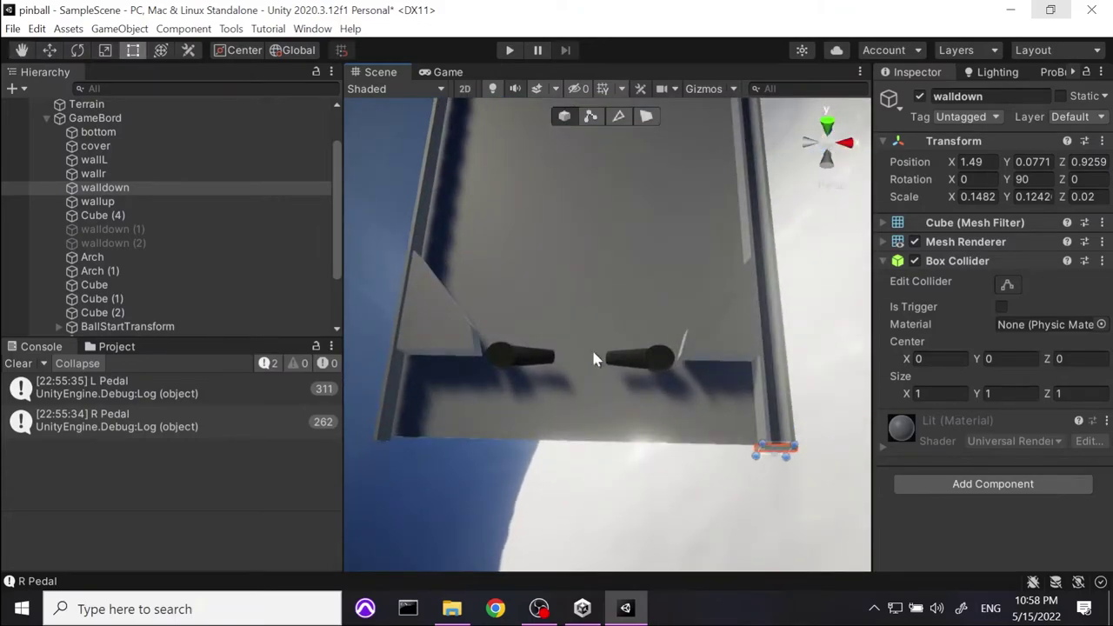
{"action": "left_click", "coordinate": [563, 417]}
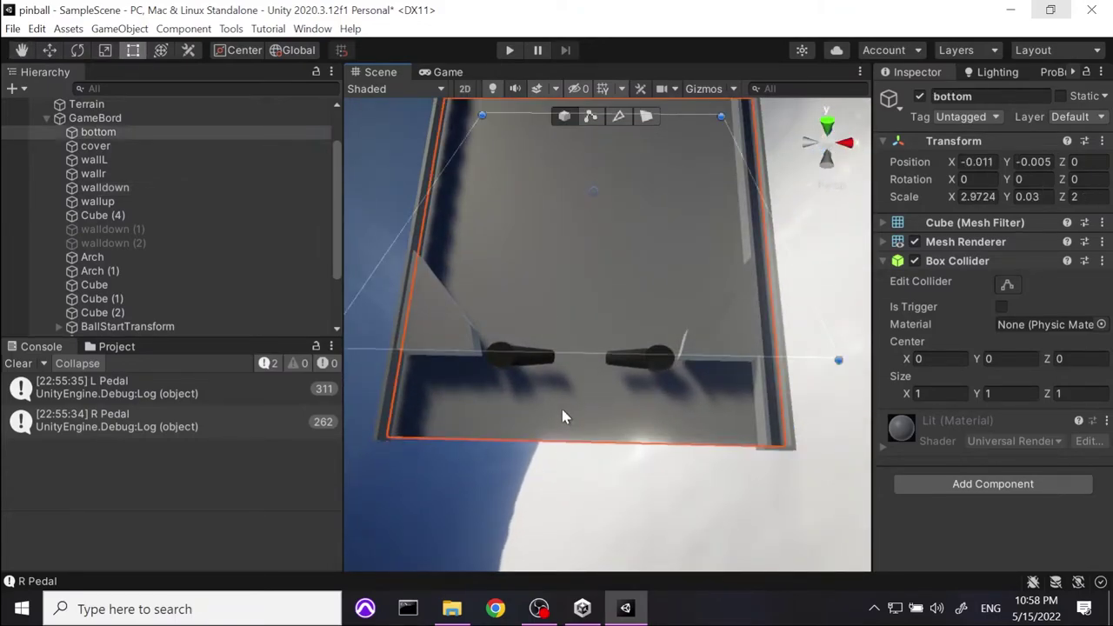
{"action": "right_click_drag", "start_coordinate": [659, 533], "coordinate": [670, 336]}
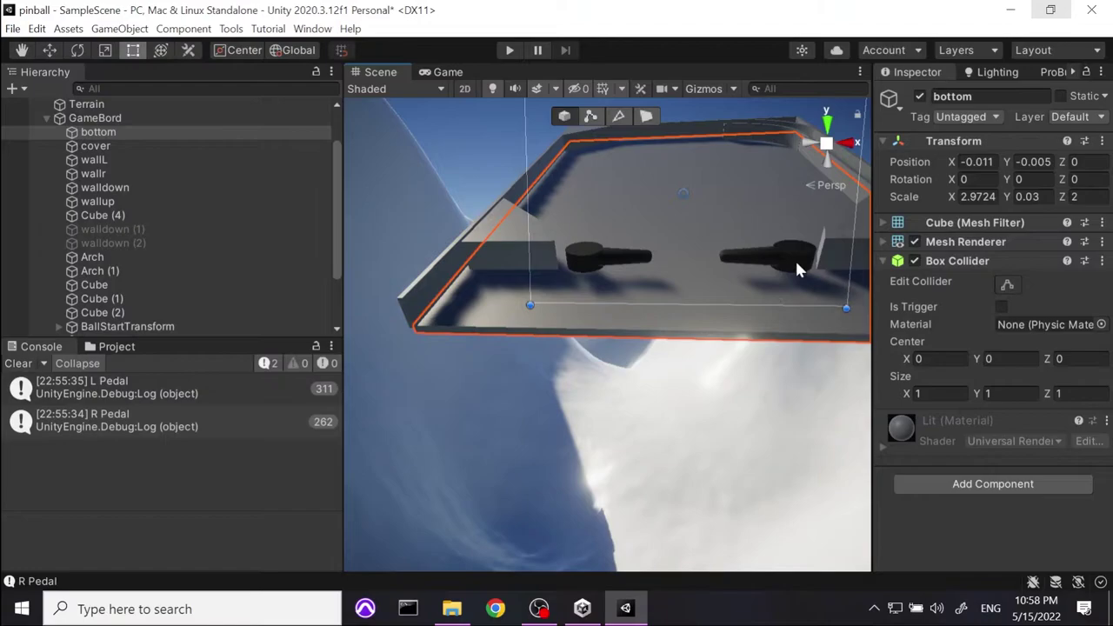
Set the Z rotation of the GameBord parent object to 0.
{"action": "left_click", "coordinate": [95, 117]}
{"action": "left_click_drag", "start_coordinate": [1061, 179], "coordinate": [1076, 196]}
{"action": "double_click", "coordinate": [1088, 181]}
{"action": "type", "text": "0"}
{"action": "key", "text": "Return"}
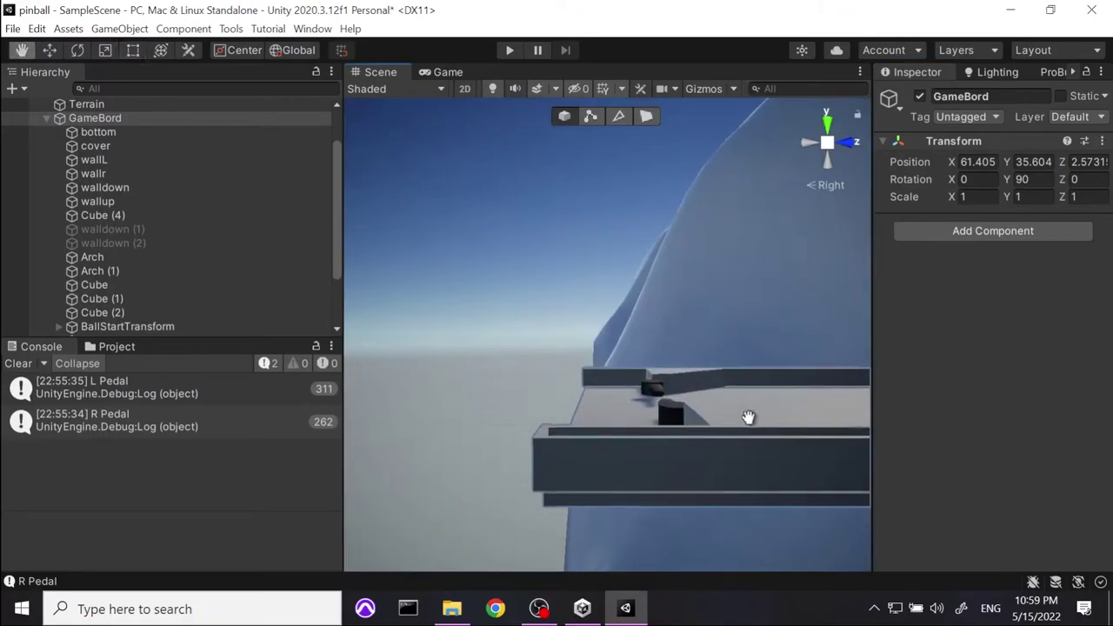
Make a raised copy of the bottom plate at about Y 0.126, shortened to an X scale of about 0.37 at the pedal end.
{"action": "left_click", "coordinate": [594, 446]}
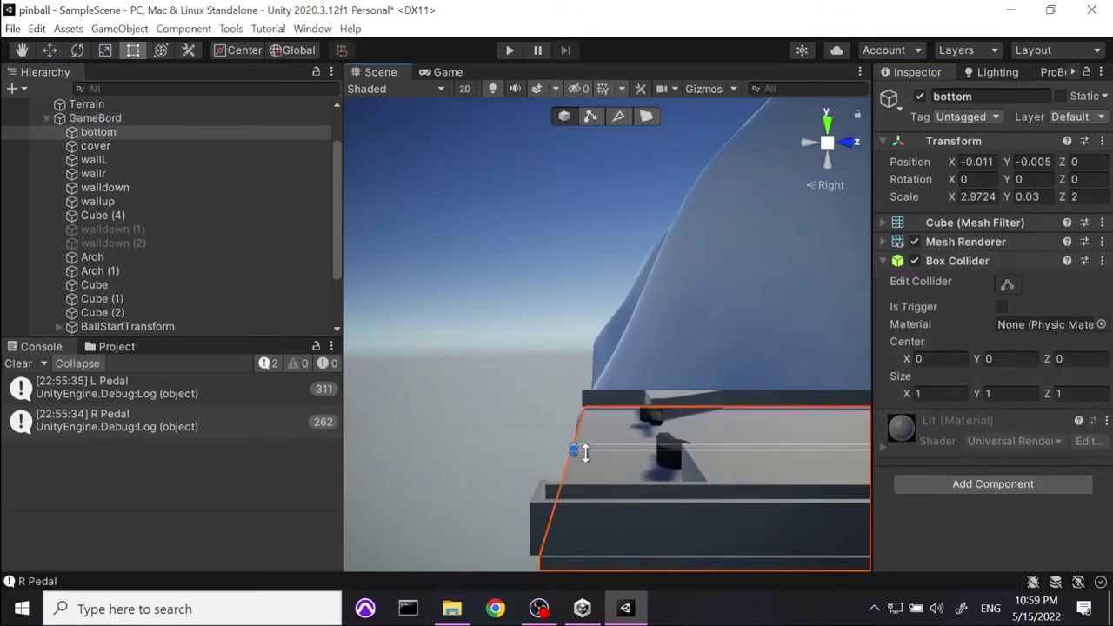
{"action": "left_click_drag", "start_coordinate": [504, 455], "coordinate": [844, 380], "text": "alt"}
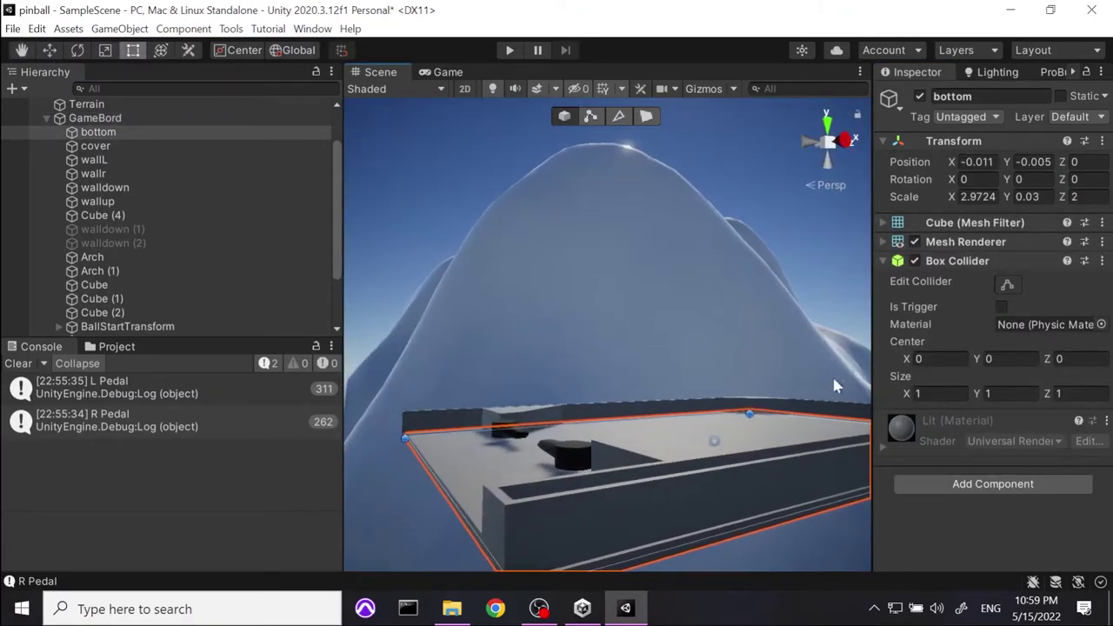
{"action": "key", "text": "ctrl+d"}
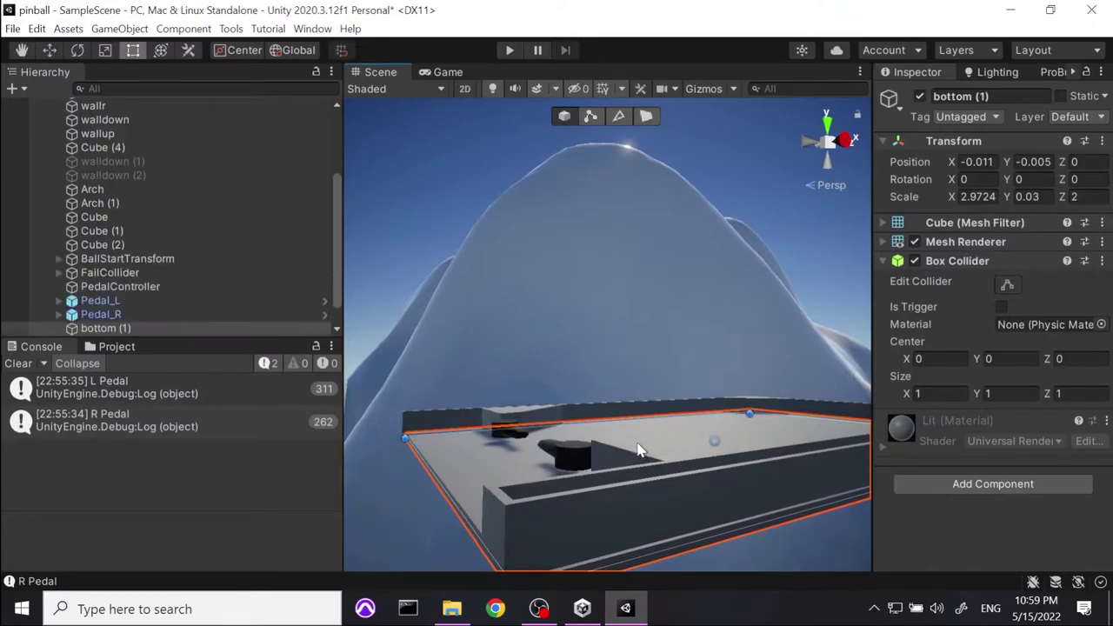
{"action": "left_click", "coordinate": [50, 51]}
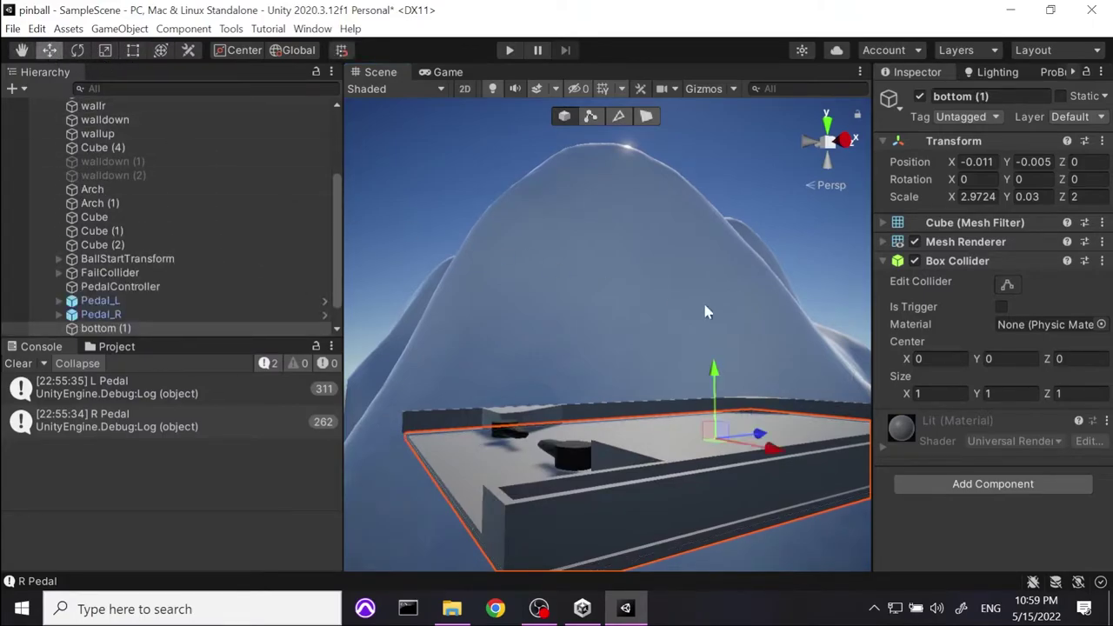
{"action": "left_click_drag", "start_coordinate": [719, 376], "coordinate": [716, 343]}
{"action": "left_click_drag", "start_coordinate": [715, 344], "coordinate": [768, 511], "text": "alt"}
{"action": "left_click_drag", "start_coordinate": [711, 244], "coordinate": [647, 428]}
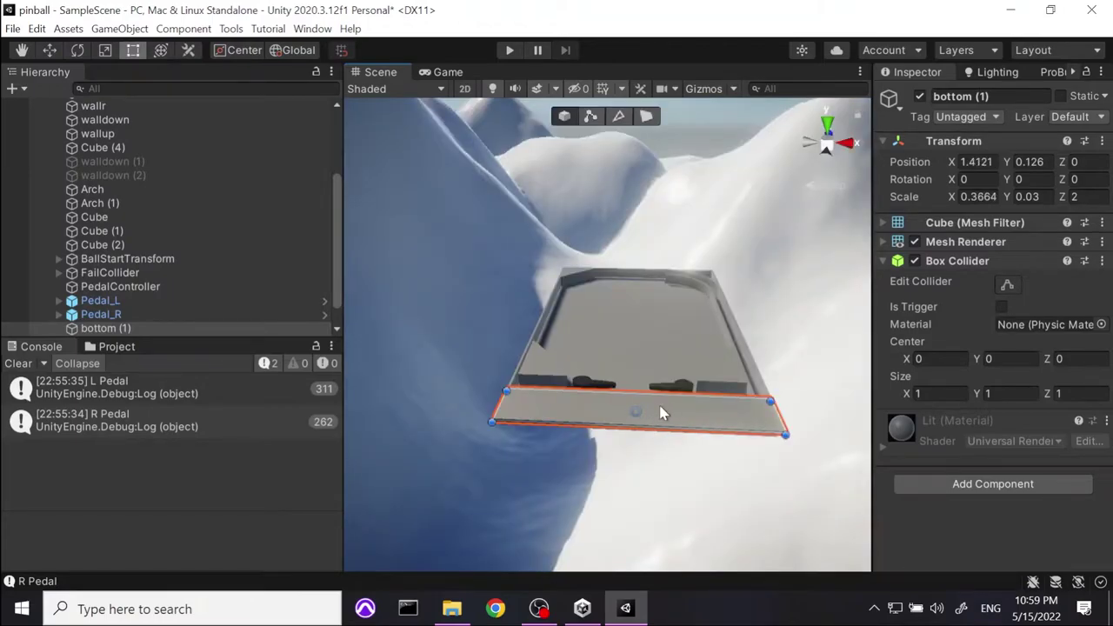
Duplicate the short raised plate and rotate the copy upright to a Z rotation of -90.
{"action": "key", "text": "ctrl+d"}
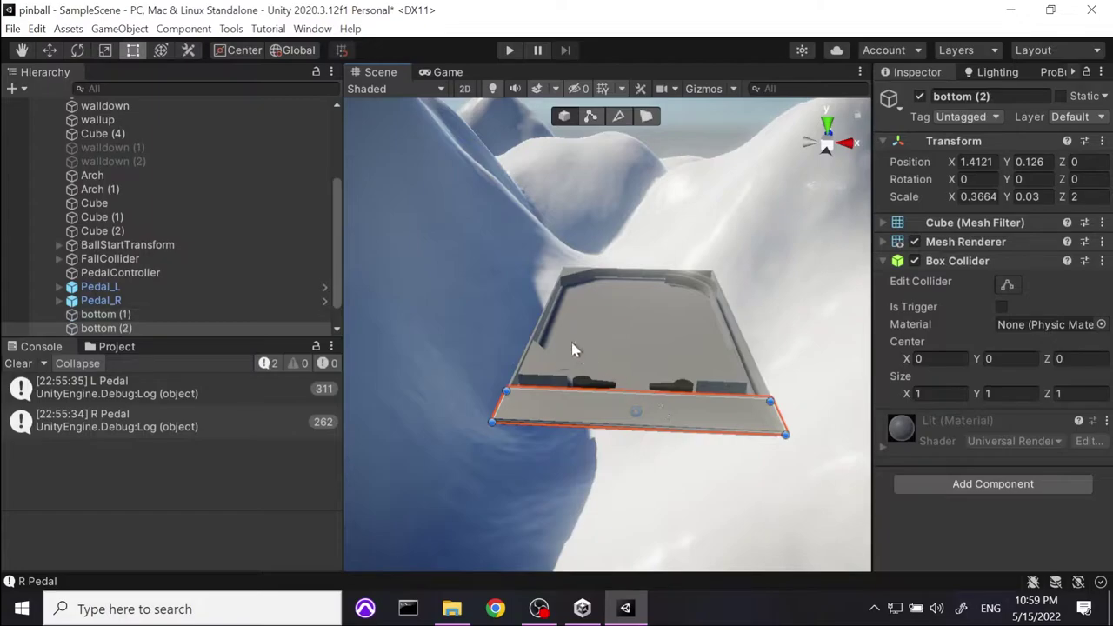
{"action": "left_click", "coordinate": [78, 50]}
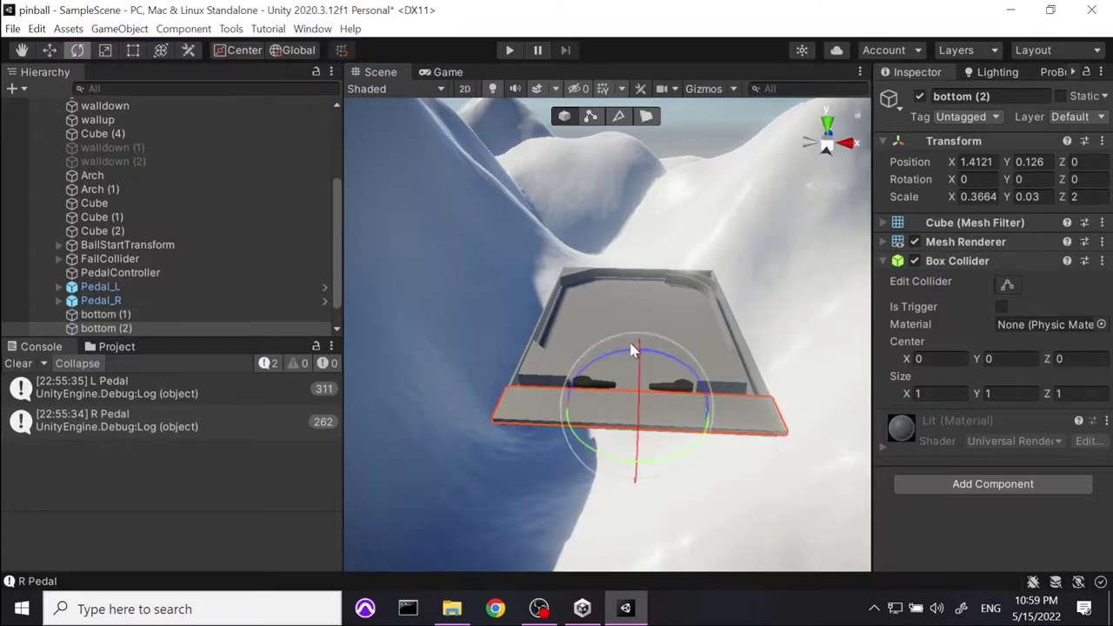
{"action": "left_click_drag", "start_coordinate": [638, 378], "coordinate": [531, 485]}
{"action": "right_click_drag", "start_coordinate": [532, 484], "coordinate": [721, 241]}
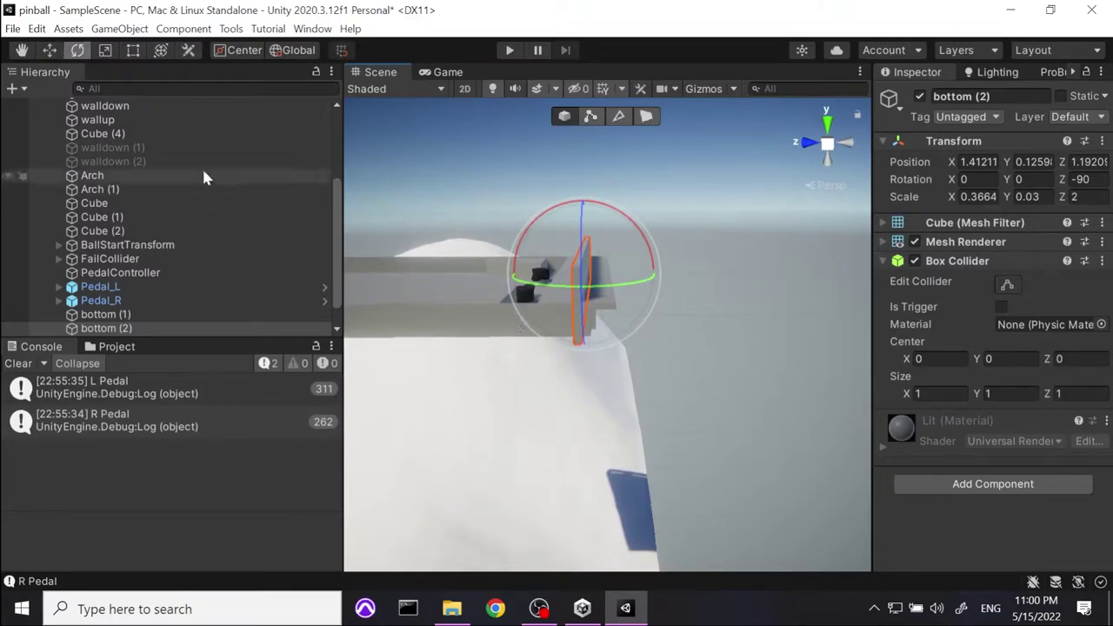
Move the upright plate to the pedal end and vertex-snap its upper corner to the board's end, at about X 1.61, Y -0.042.
{"action": "left_click", "coordinate": [50, 50]}
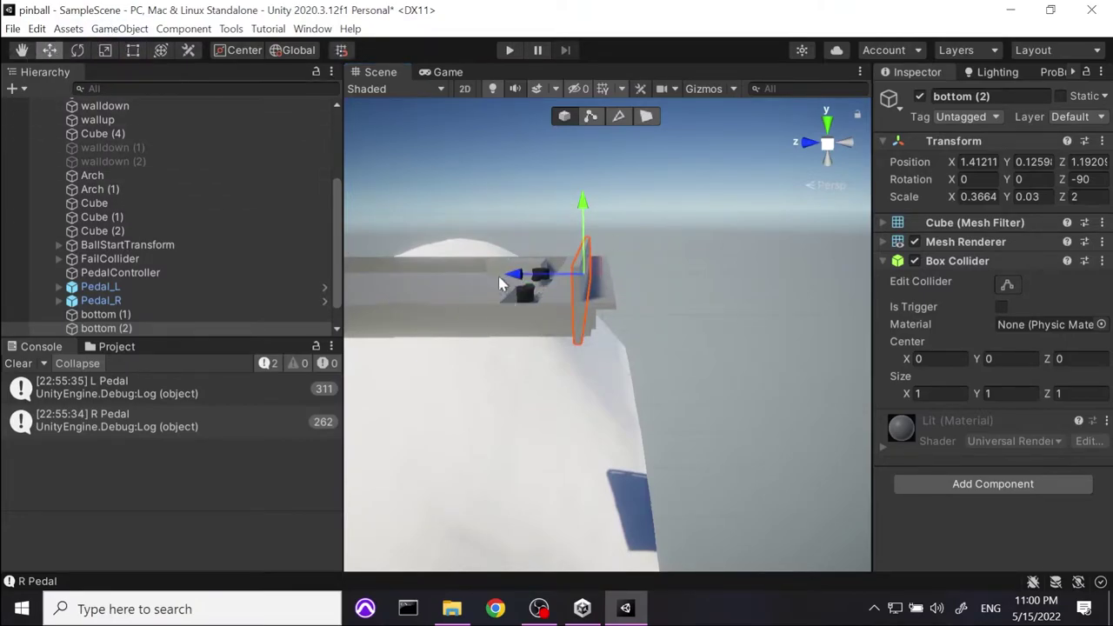
{"action": "left_click", "coordinate": [552, 277]}
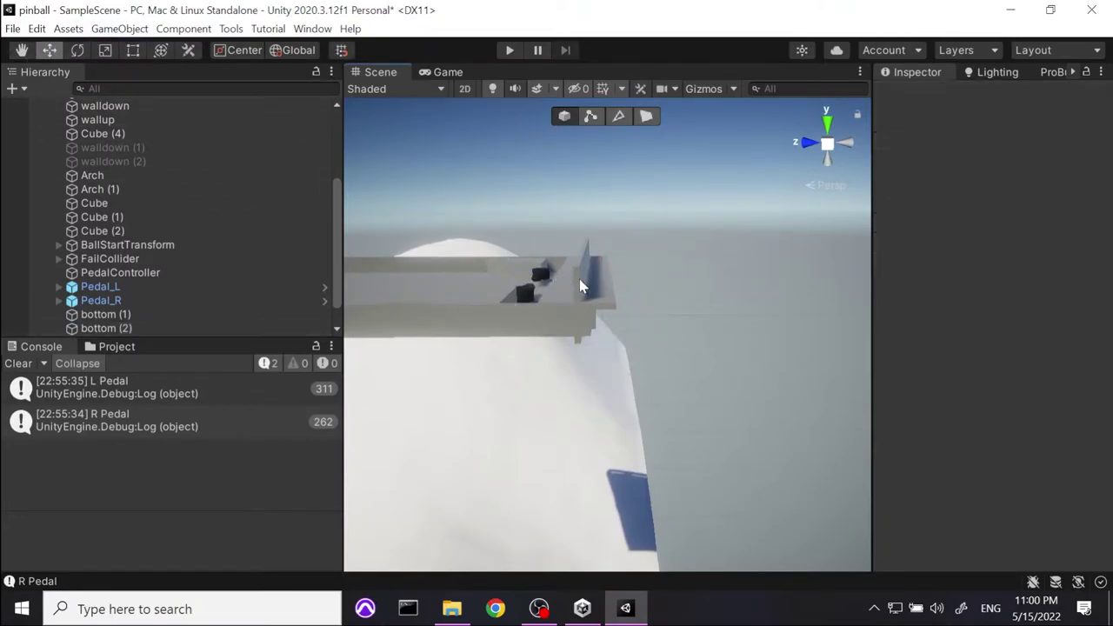
{"action": "left_click", "coordinate": [581, 287]}
{"action": "left_click_drag", "start_coordinate": [516, 287], "coordinate": [545, 287]}
{"action": "left_click_drag", "start_coordinate": [616, 204], "coordinate": [617, 232]}
{"action": "scroll", "coordinate": [661, 330], "scroll_direction": "up", "scroll_amount": 3}
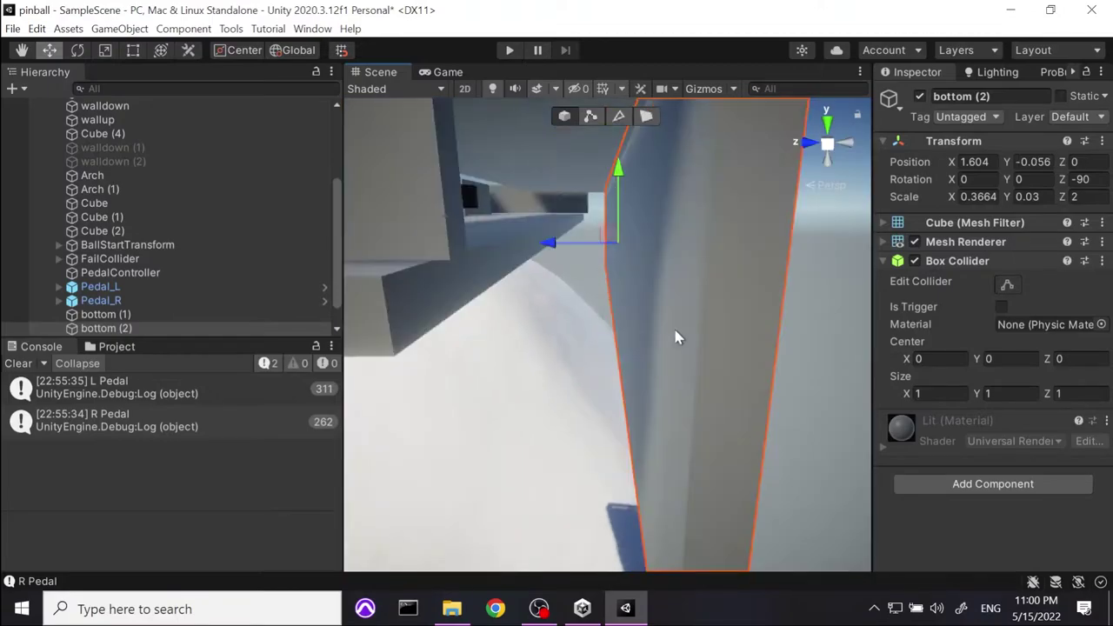
{"action": "right_click_drag", "start_coordinate": [768, 233], "coordinate": [539, 286]}
{"action": "middle_click_drag", "start_coordinate": [540, 286], "coordinate": [613, 297]}
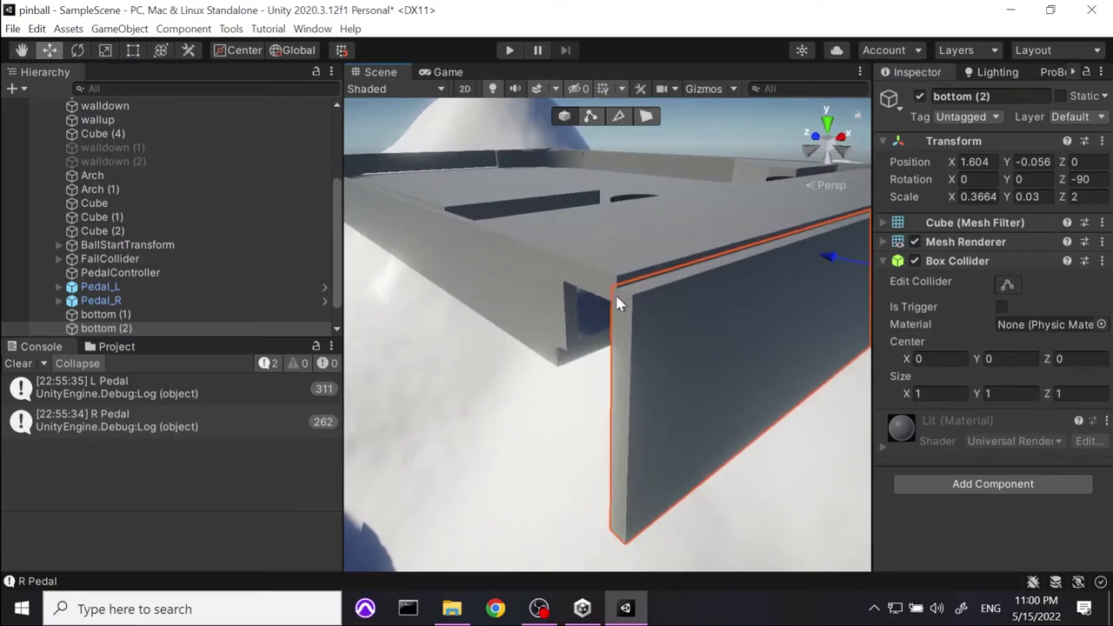
{"action": "left_click_drag", "start_coordinate": [614, 288], "coordinate": [783, 352]}
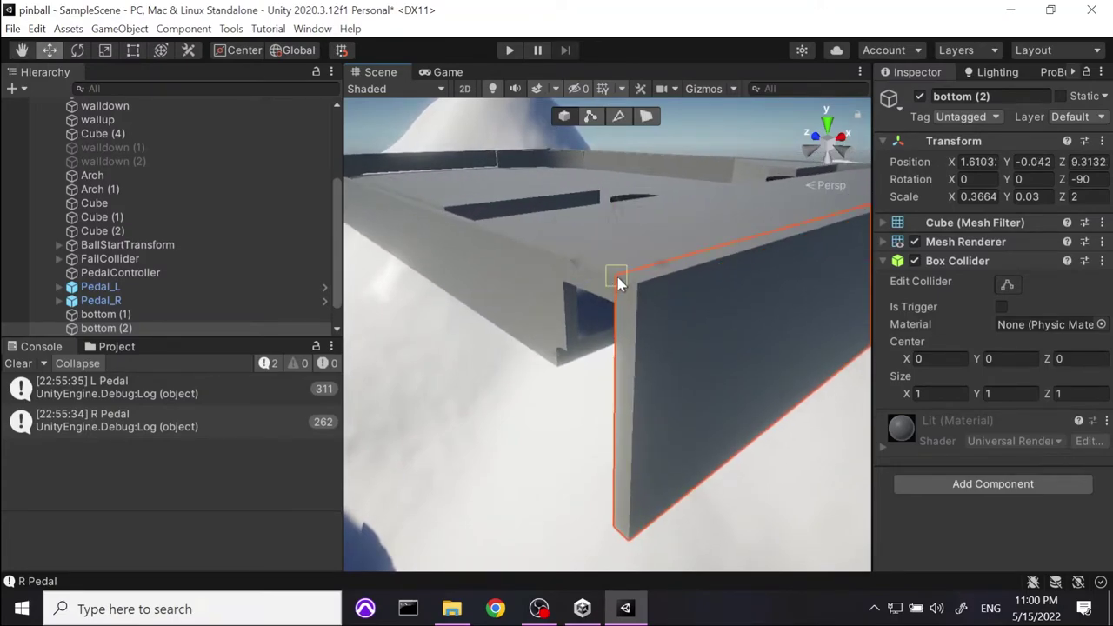
Frame the whole board from above the pedal end and align the Main Camera with that view.
{"action": "left_click", "coordinate": [527, 442]}
{"action": "right_click_drag", "start_coordinate": [527, 442], "coordinate": [604, 375]}
{"action": "middle_click_drag", "start_coordinate": [605, 376], "coordinate": [624, 321]}
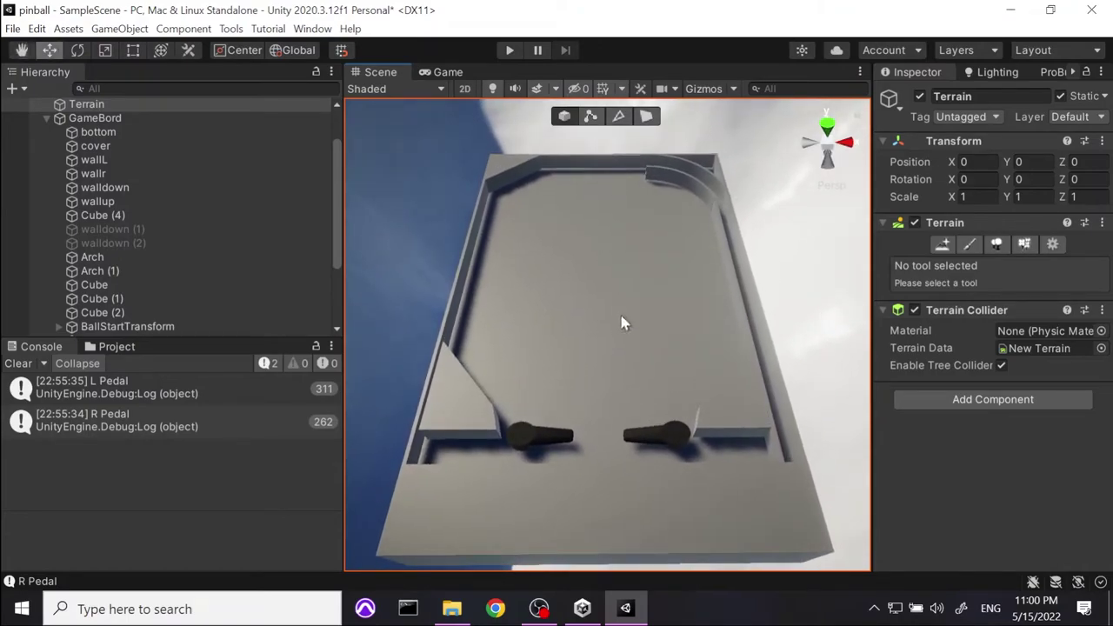
{"action": "mouse_move", "coordinate": [624, 321]}
{"action": "right_mouse_down"}
{"action": "mouse_move", "coordinate": [629, 305]}
{"action": "mouse_move", "coordinate": [622, 314]}
{"action": "right_mouse_up"}
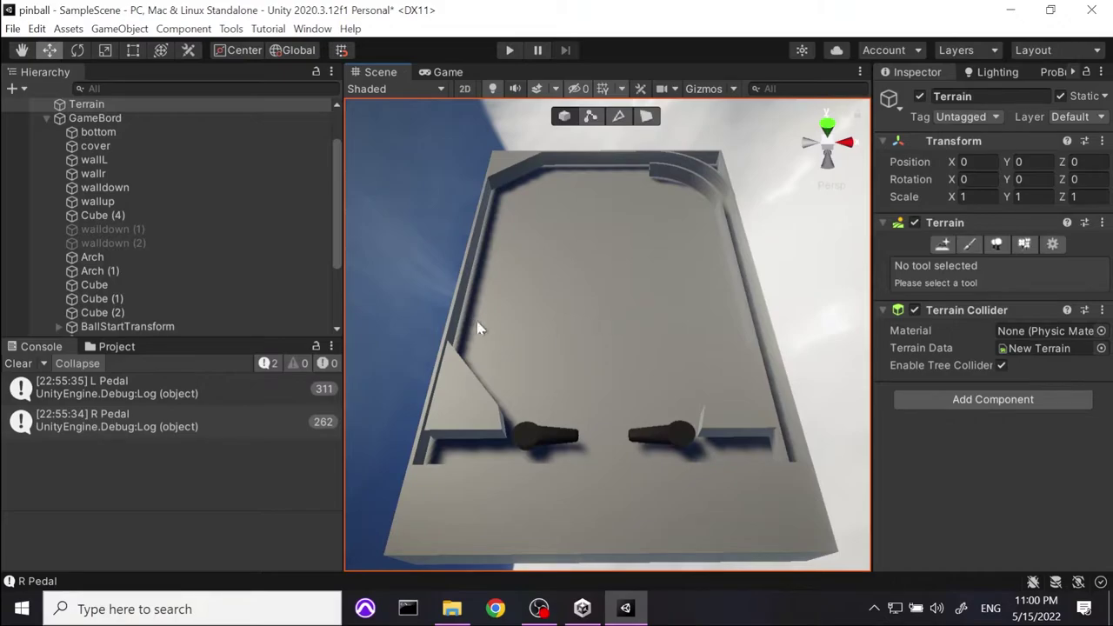
{"action": "middle_click_drag", "start_coordinate": [553, 221], "coordinate": [652, 232]}
{"action": "right_click_drag", "start_coordinate": [653, 232], "coordinate": [647, 251]}
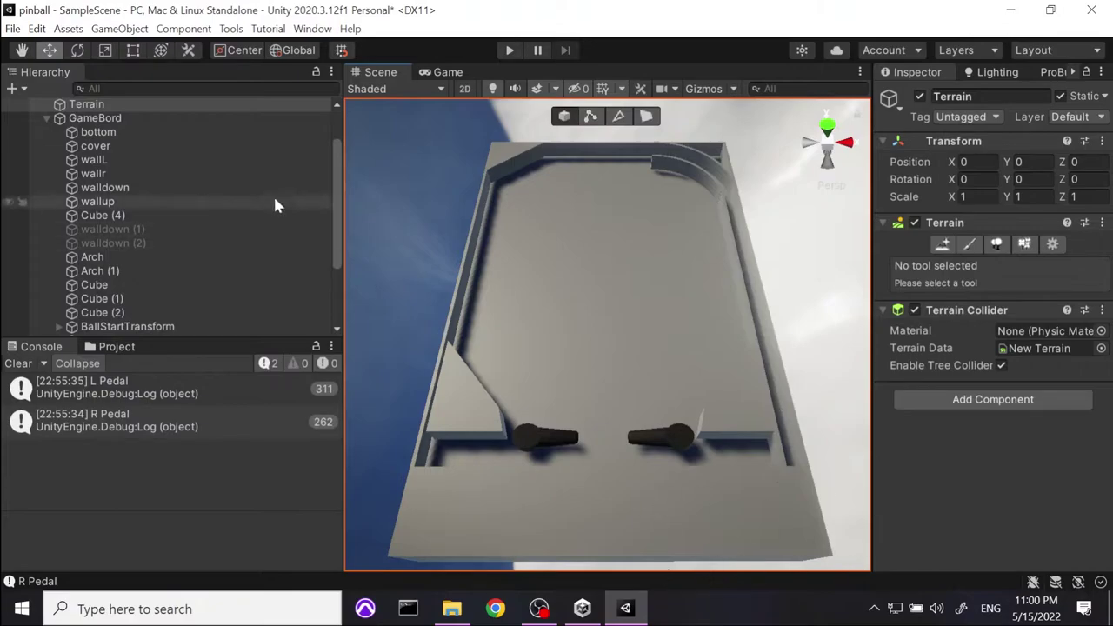
{"action": "left_click", "coordinate": [46, 118]}
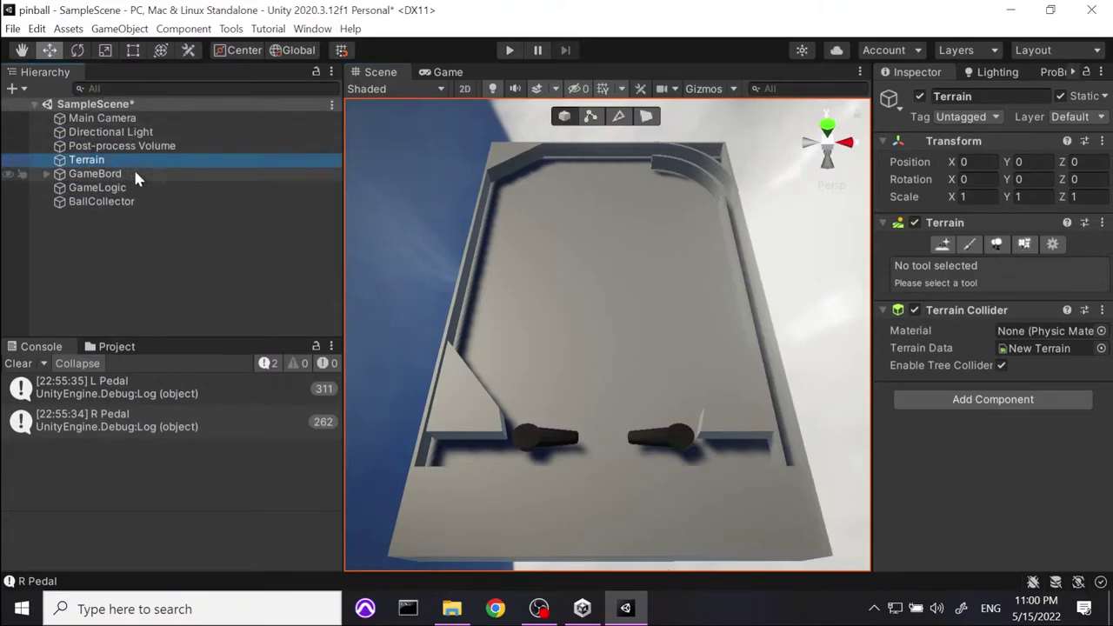
{"action": "left_click", "coordinate": [104, 122]}
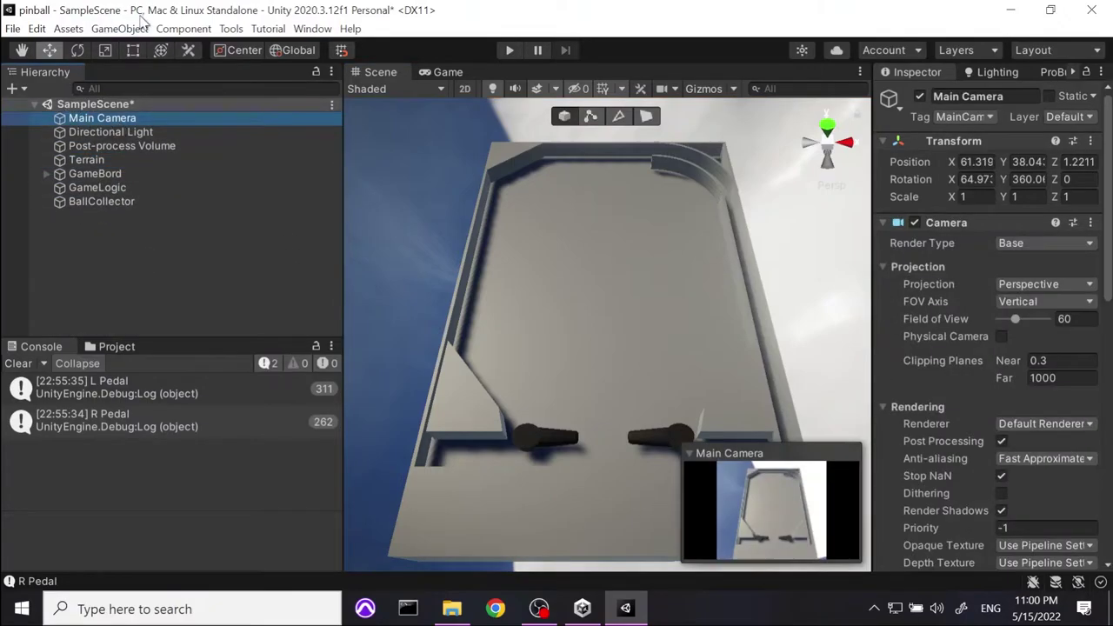
{"action": "left_click", "coordinate": [67, 29]}
{"action": "mouse_move", "coordinate": [119, 29]}
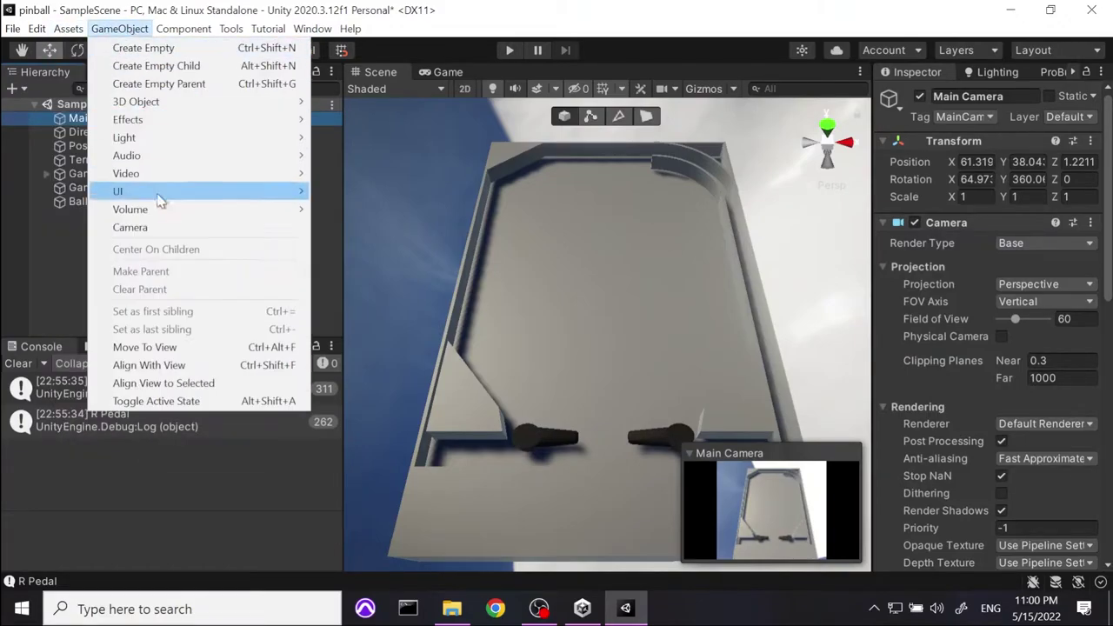
{"action": "left_click", "coordinate": [165, 365]}
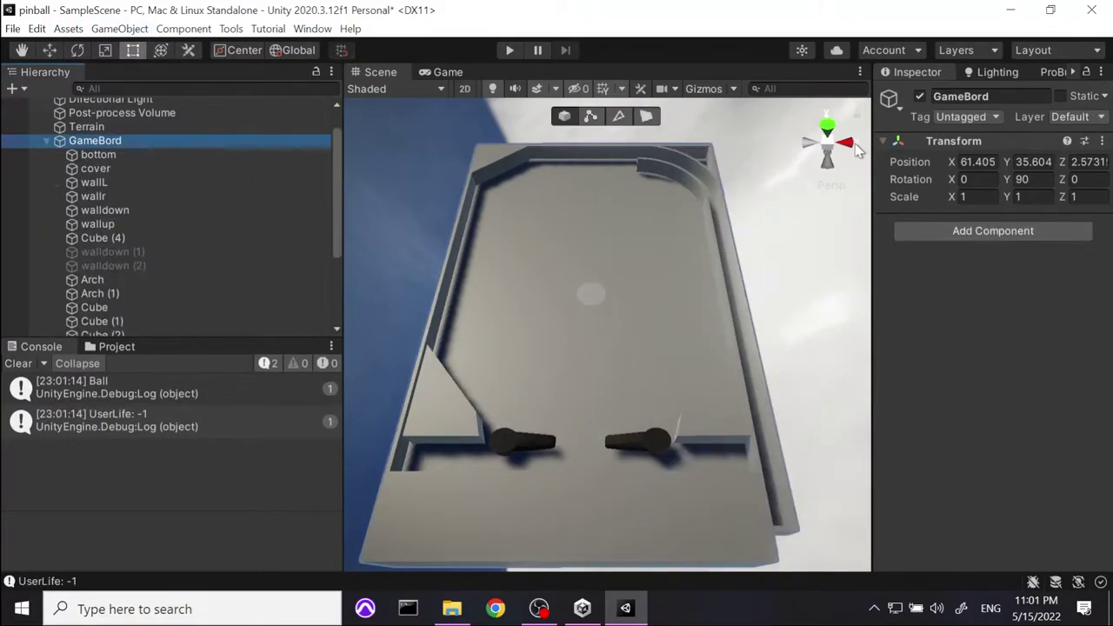
Tilt the GameBord parent object to a Z rotation of about -27.12, checking it from the side view.
{"action": "left_click", "coordinate": [851, 149]}
{"action": "middle_click_drag", "start_coordinate": [715, 221], "coordinate": [696, 278]}
{"action": "left_click", "coordinate": [87, 141]}
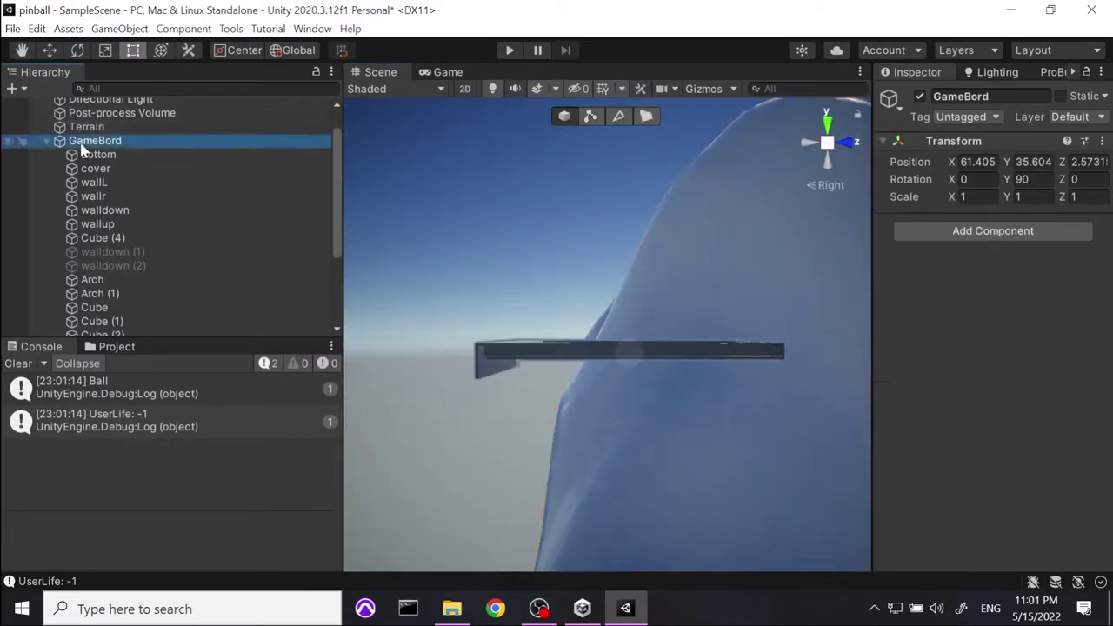
{"action": "left_click_drag", "start_coordinate": [1063, 180], "coordinate": [278, 243]}
{"action": "middle_click_drag", "start_coordinate": [484, 348], "coordinate": [692, 429]}
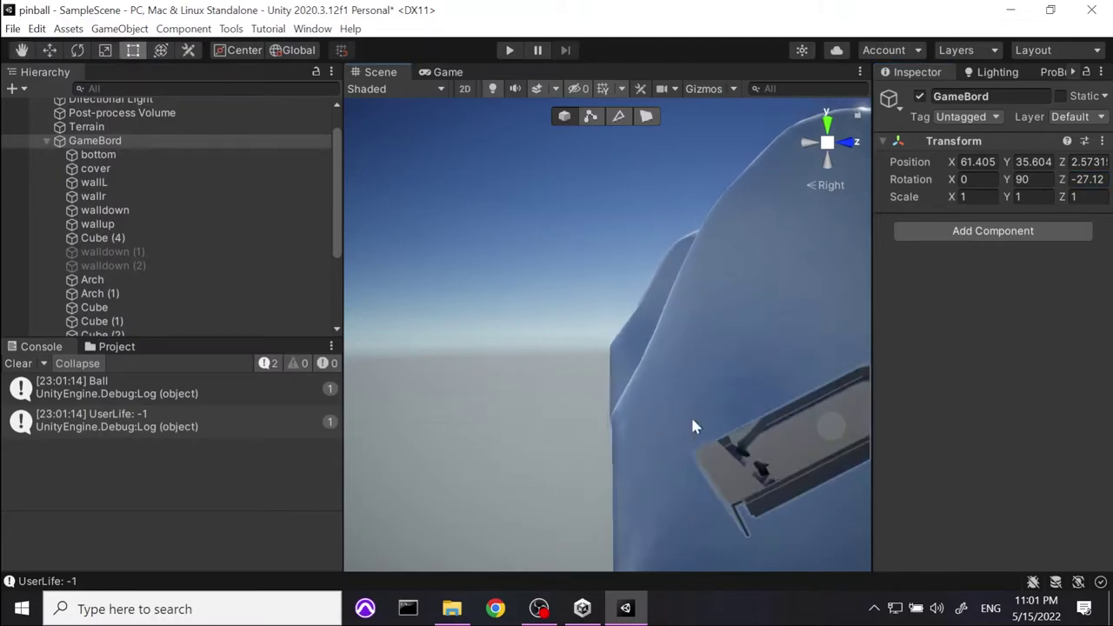
{"action": "right_click_drag", "start_coordinate": [609, 355], "coordinate": [765, 383]}
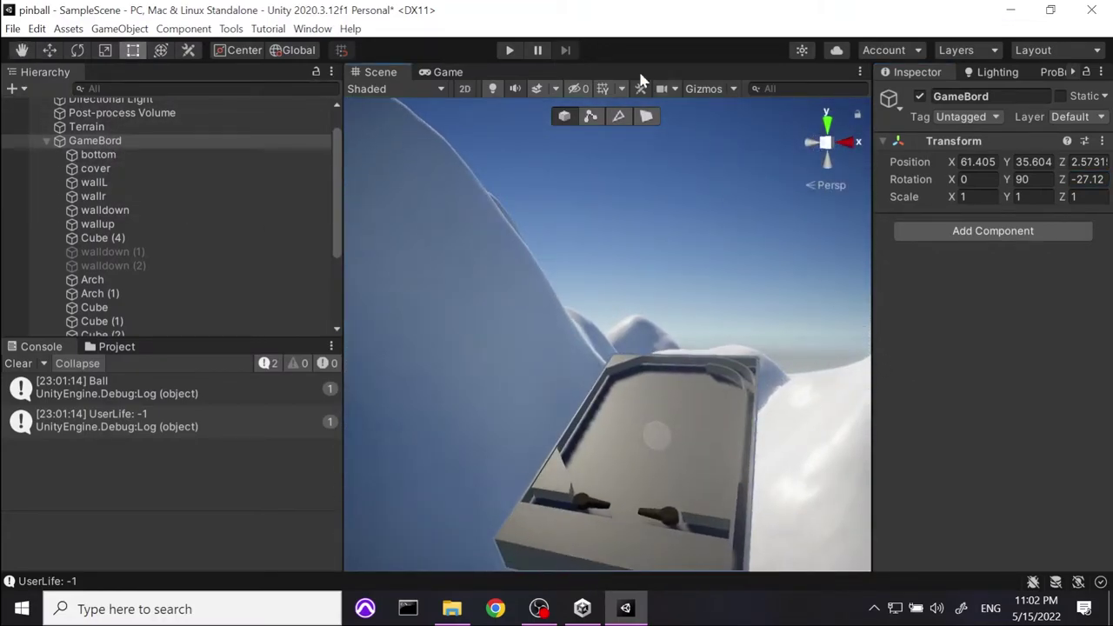
Run the game briefly to check how the tilted board looks through the camera, and stop it.
{"action": "left_click", "coordinate": [508, 51]}
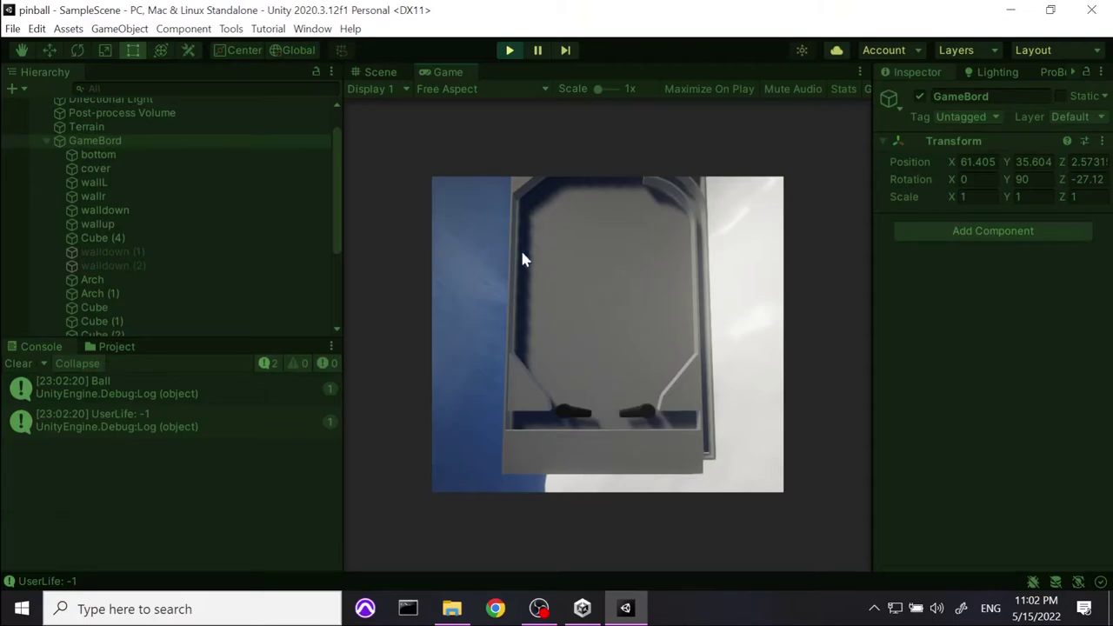
{"action": "left_click", "coordinate": [508, 50]}
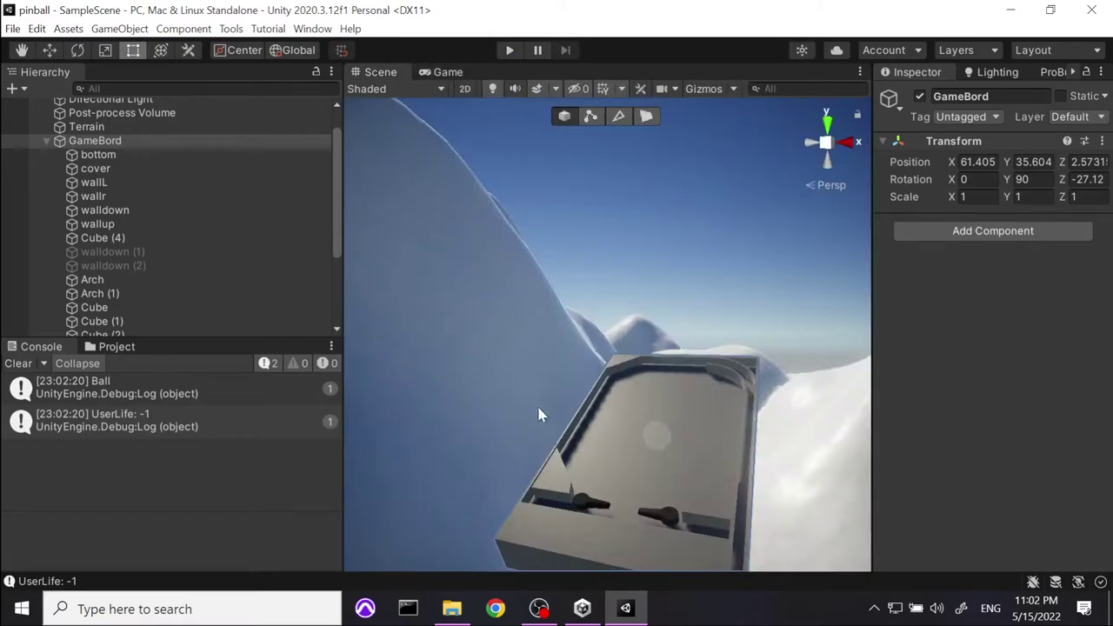
{"action": "left_click", "coordinate": [45, 139]}
{"action": "left_click", "coordinate": [48, 175]}
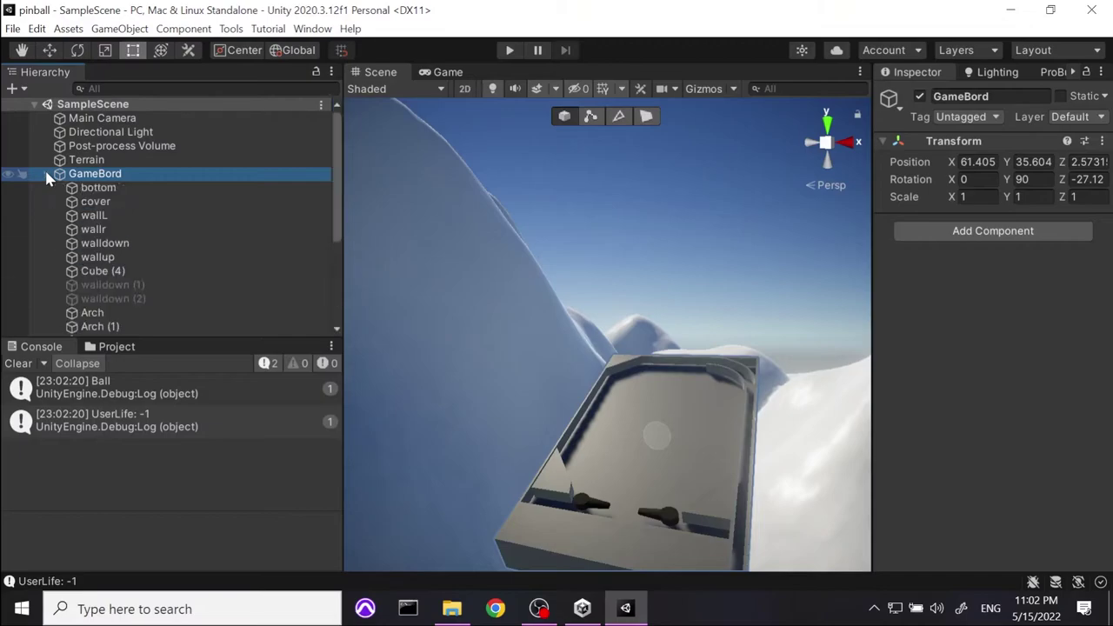
Start a new ProBuilder cylinder shape with a radius of 0.06 and a height of 0.09.
{"action": "left_click", "coordinate": [1052, 73]}
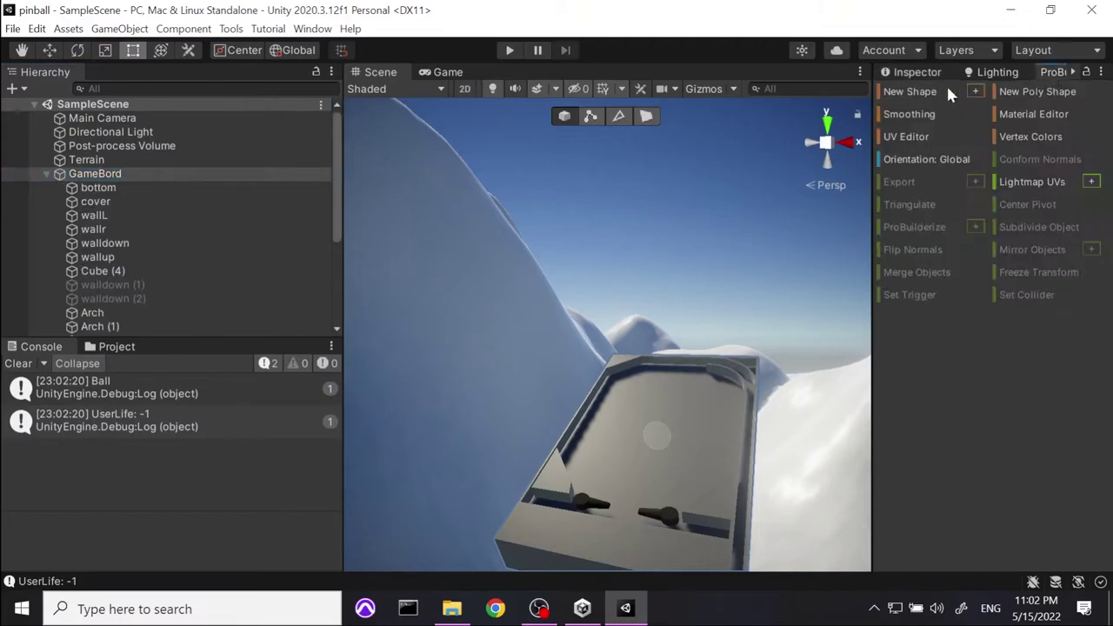
{"action": "left_click", "coordinate": [975, 92]}
{"action": "left_click", "coordinate": [913, 184]}
{"action": "left_click", "coordinate": [883, 273]}
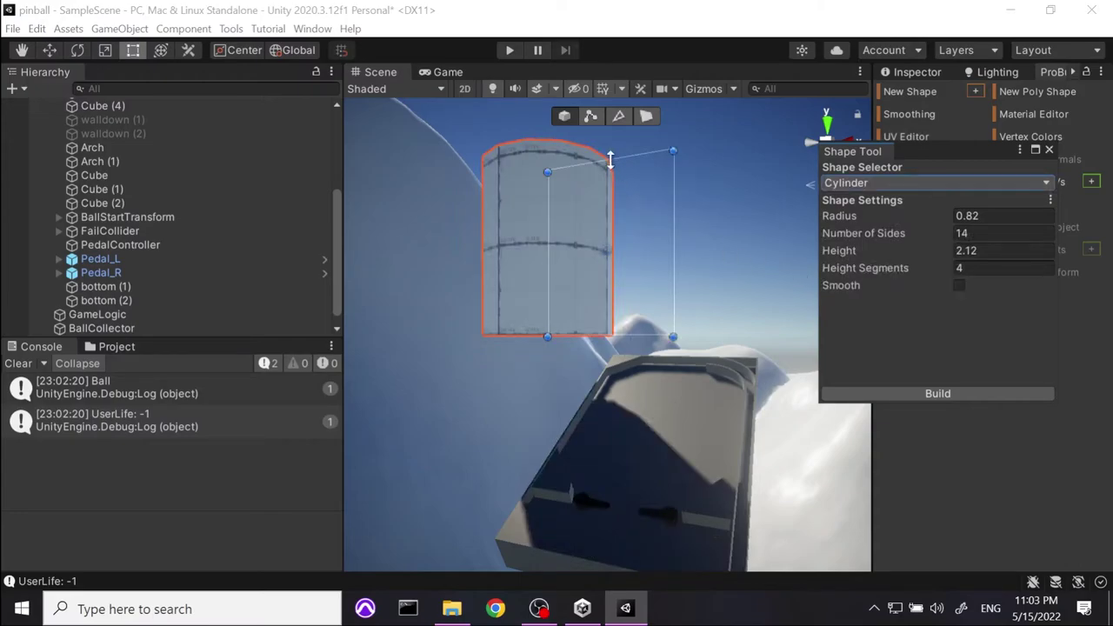
{"action": "left_click_drag", "start_coordinate": [845, 251], "coordinate": [787, 254]}
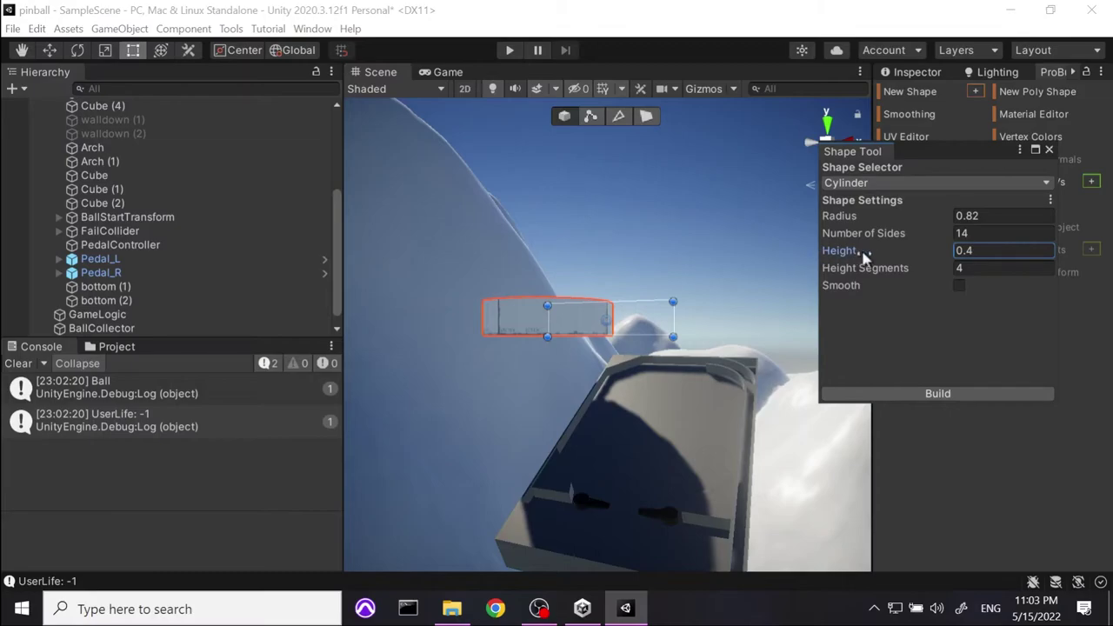
{"action": "left_click", "coordinate": [846, 219]}
{"action": "left_click_drag", "start_coordinate": [846, 219], "coordinate": [713, 237]}
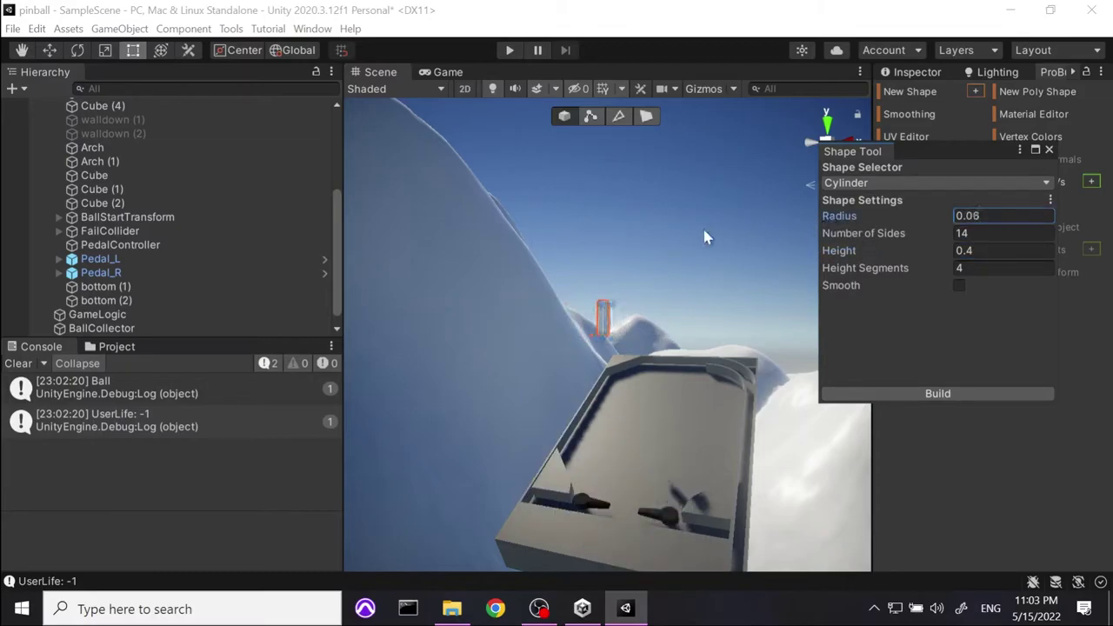
{"action": "key", "text": "f"}
{"action": "left_click_drag", "start_coordinate": [840, 248], "coordinate": [828, 265]}
Enable Smooth for the cylinder, build it, and select the built cylinder with the Move tool.
{"action": "middle_click_drag", "start_coordinate": [678, 365], "coordinate": [554, 218]}
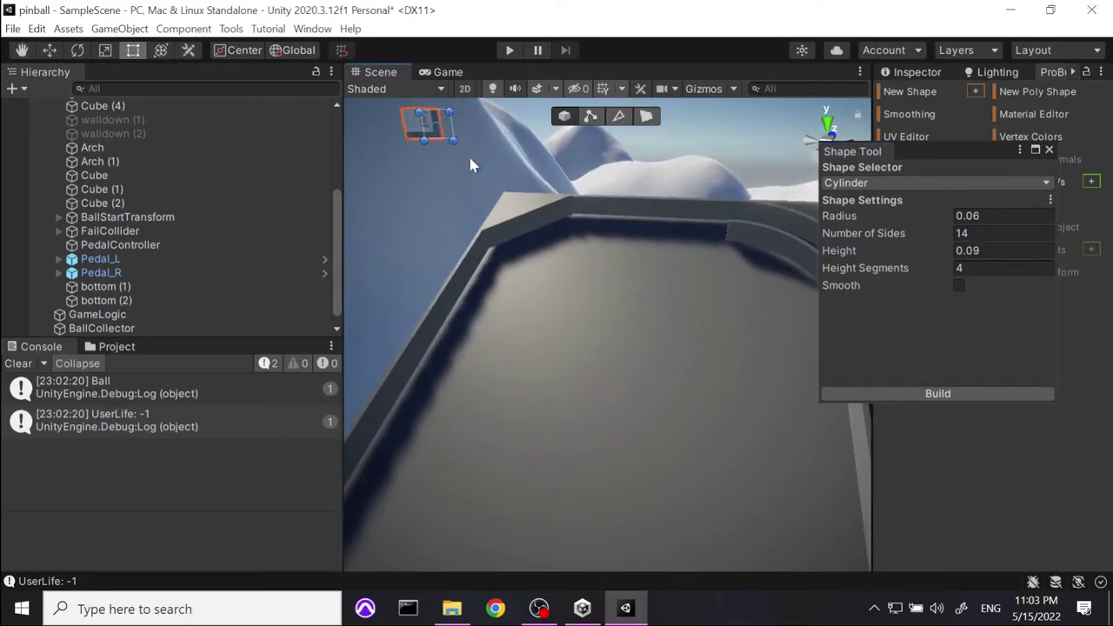
{"action": "left_click_drag", "start_coordinate": [872, 270], "coordinate": [865, 272]}
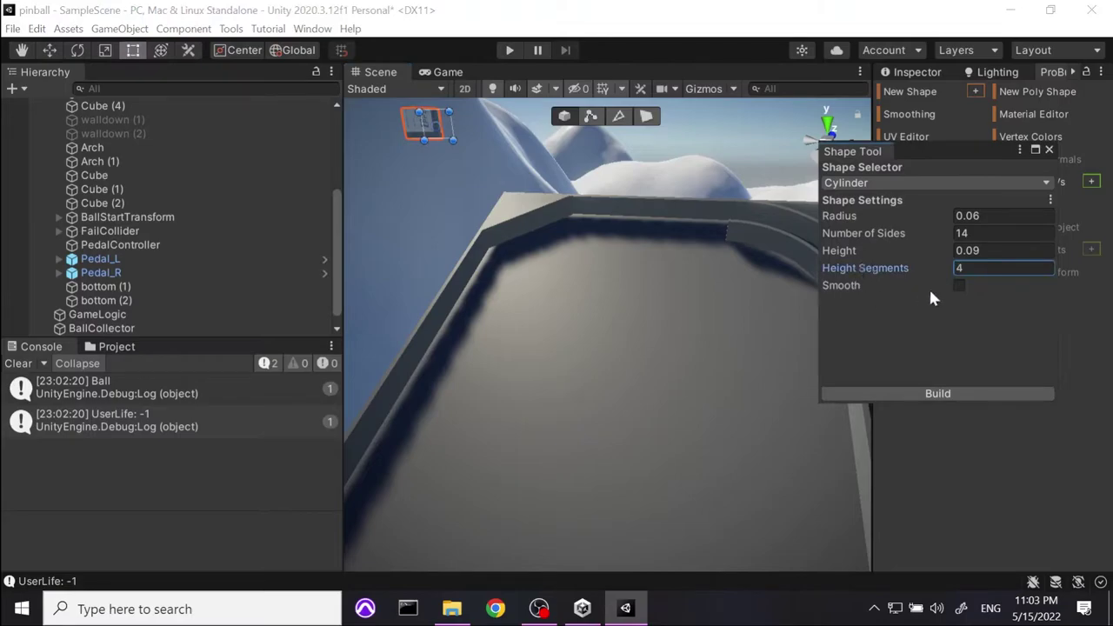
{"action": "left_click", "coordinate": [958, 286]}
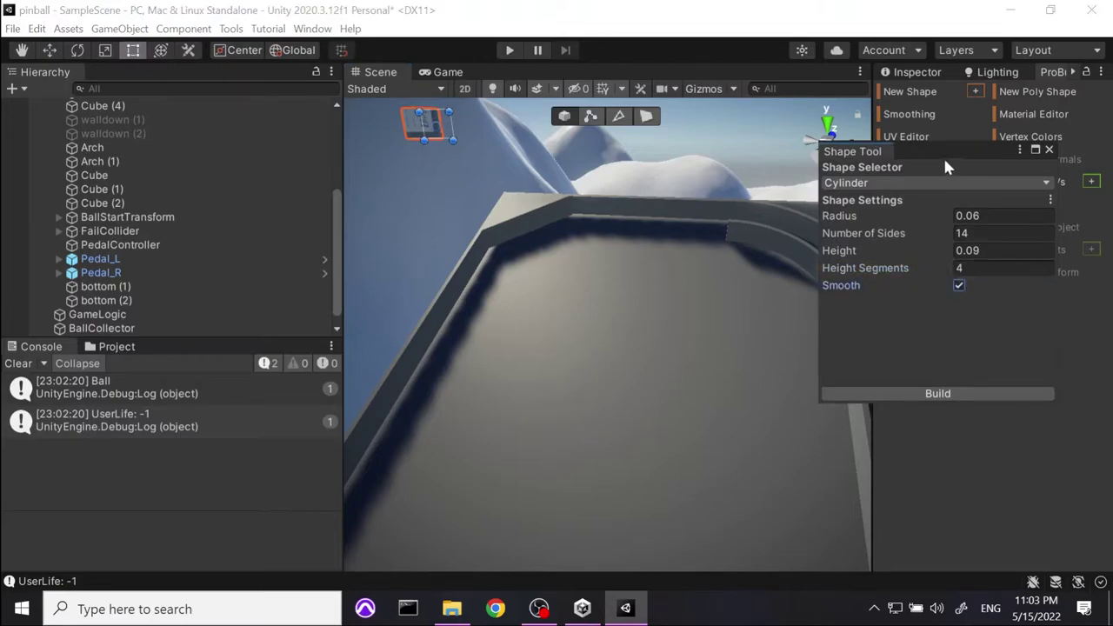
{"action": "left_click", "coordinate": [932, 393]}
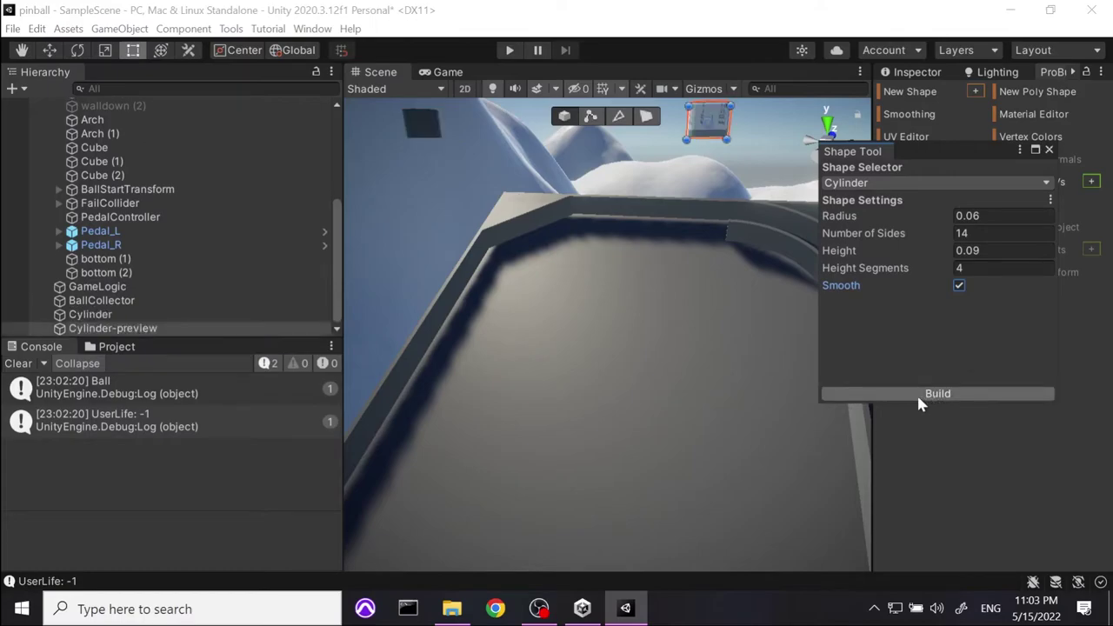
{"action": "left_click", "coordinate": [1050, 152]}
{"action": "left_click", "coordinate": [426, 137]}
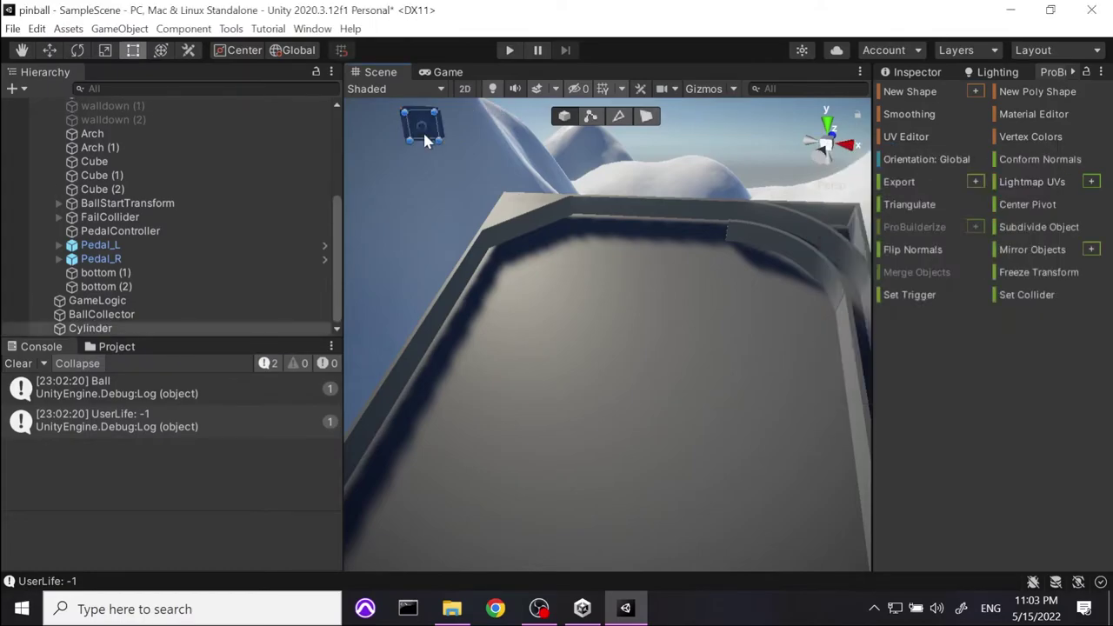
{"action": "key", "text": "w"}
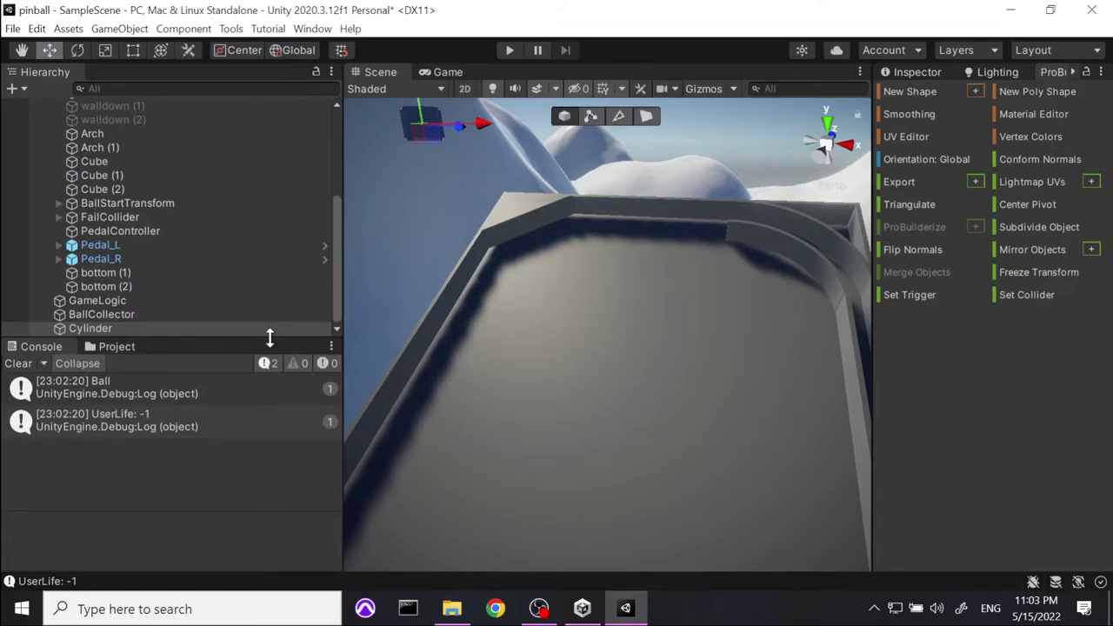
Enlarge the object list, collapse GameBord and create an empty root object named Target.
{"action": "left_click_drag", "start_coordinate": [270, 338], "coordinate": [270, 581]}
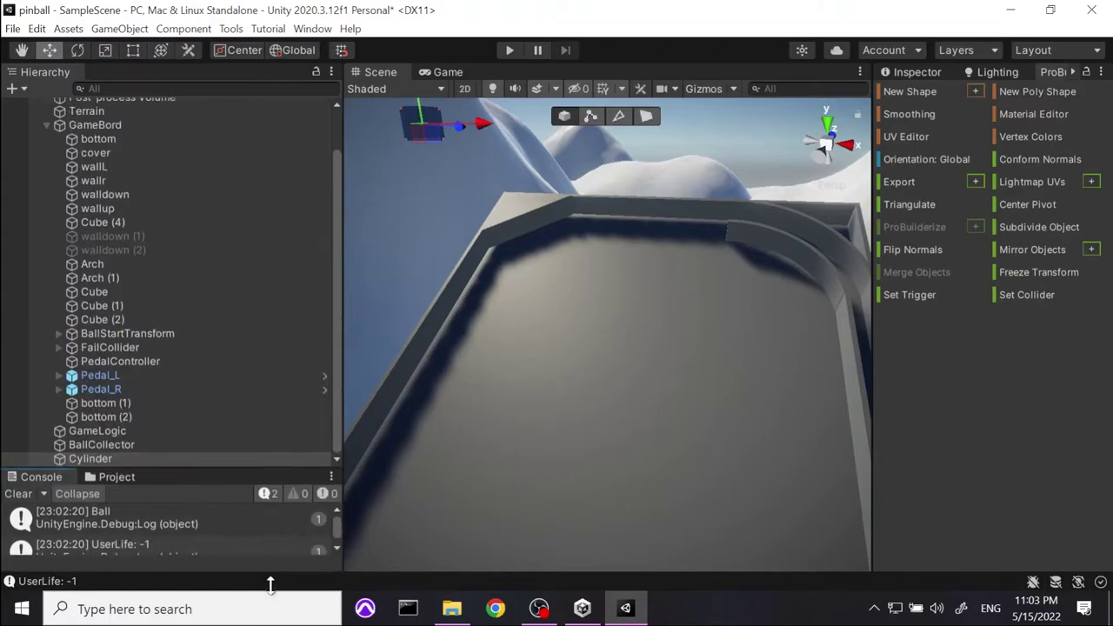
{"action": "left_click", "coordinate": [47, 126]}
{"action": "right_click", "coordinate": [126, 275]}
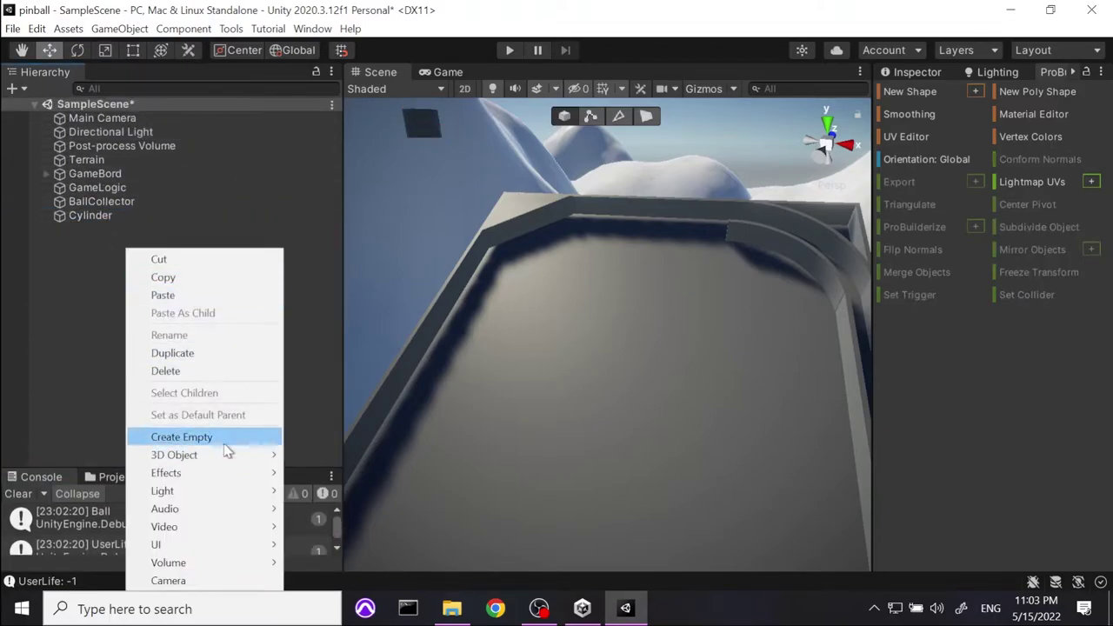
{"action": "left_click", "coordinate": [224, 442]}
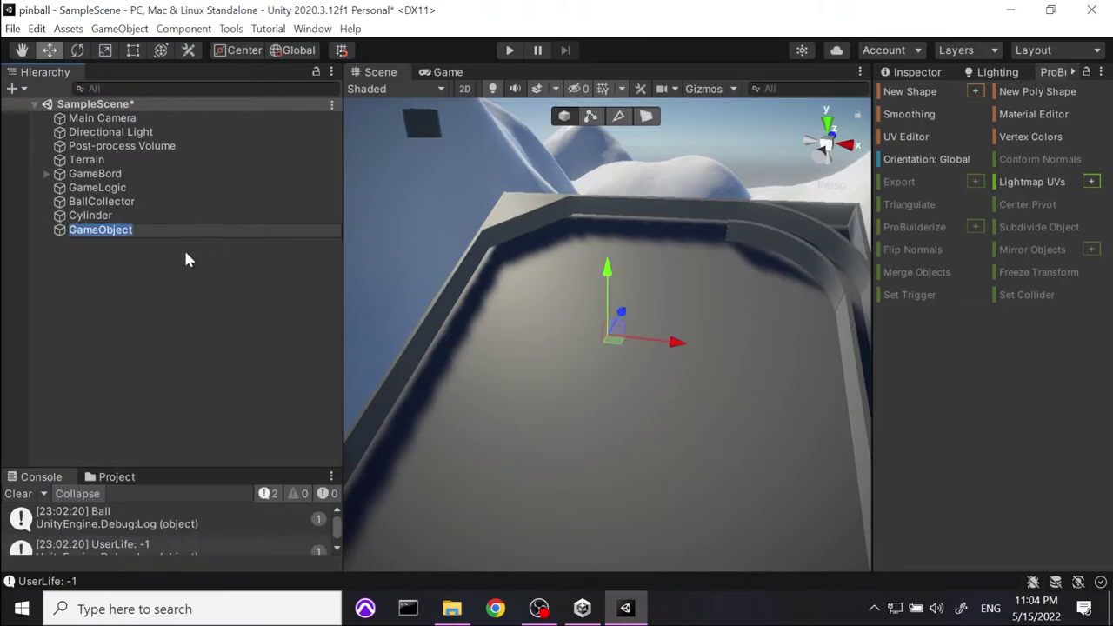
{"action": "type", "text": "Target"}
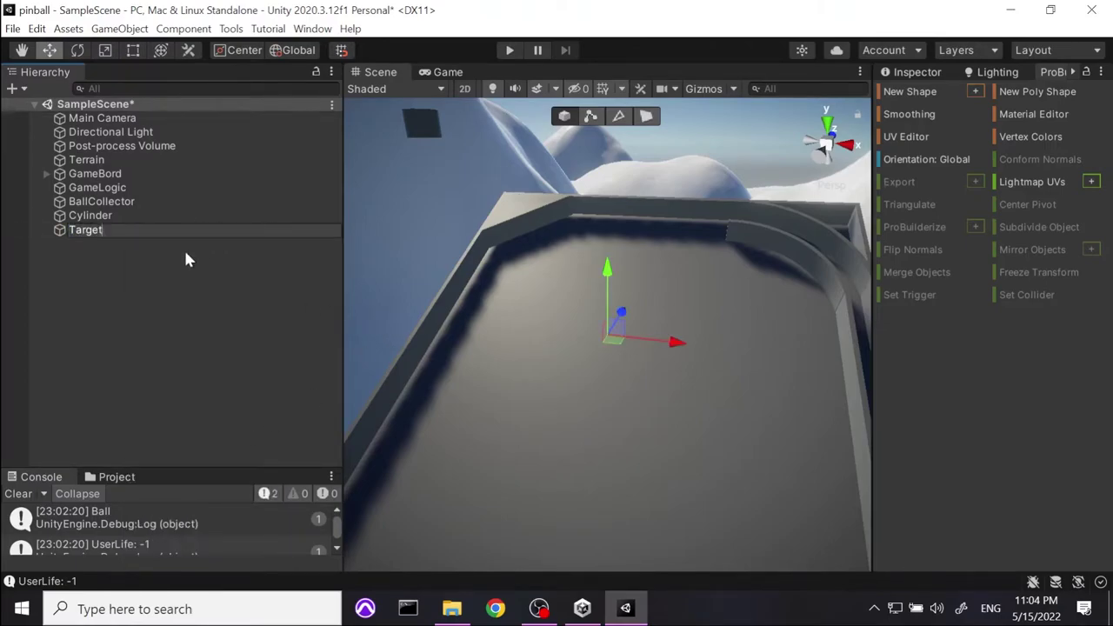
{"action": "key", "text": "Return"}
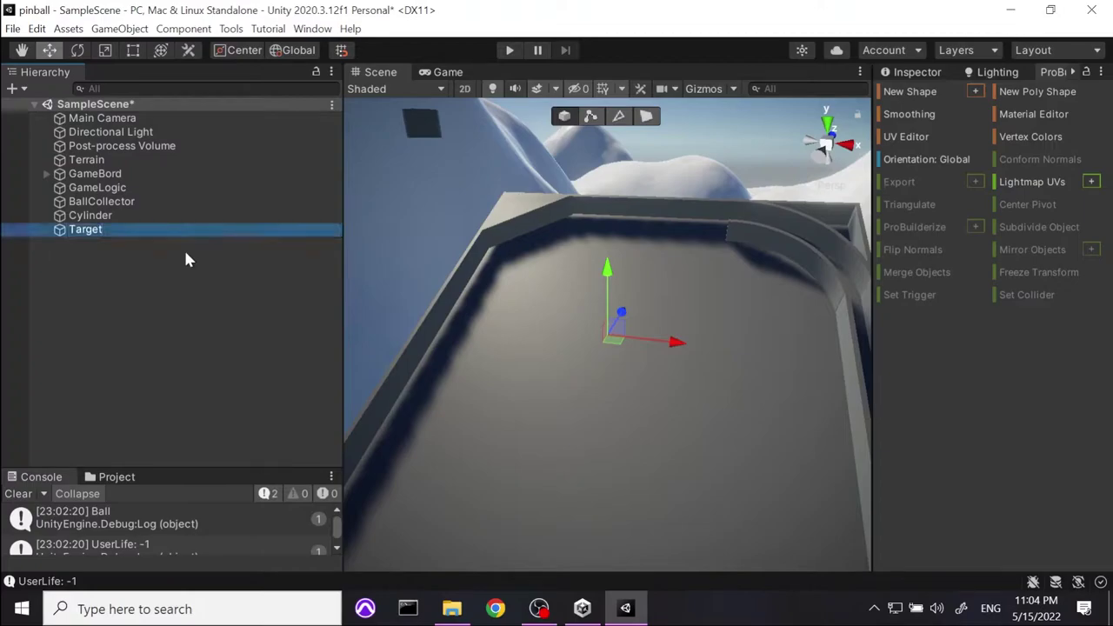
Set the Target object's position to 0, 0, 0.
{"action": "left_click", "coordinate": [205, 248]}
{"action": "left_click", "coordinate": [106, 228]}
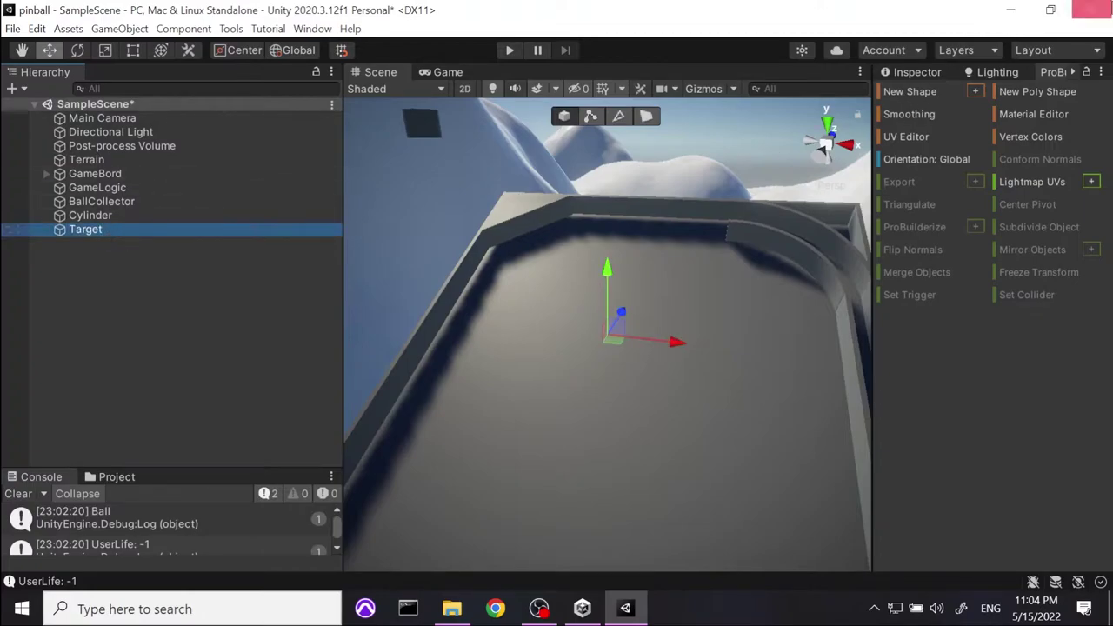
{"action": "left_click", "coordinate": [912, 73]}
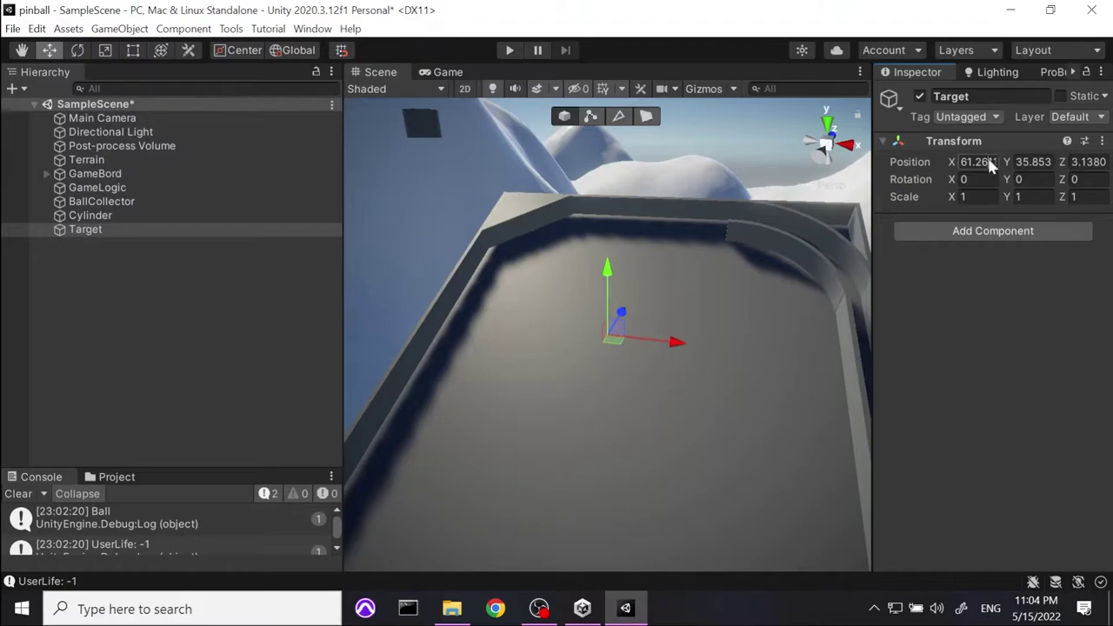
{"action": "type", "text": "0"}
{"action": "left_click", "coordinate": [1038, 162]}
{"action": "type", "text": "0"}
{"action": "left_click", "coordinate": [1082, 162]}
{"action": "type", "text": "0"}
Make the Target object a child of GameBord.
{"action": "left_click", "coordinate": [704, 348]}
{"action": "left_click", "coordinate": [139, 312]}
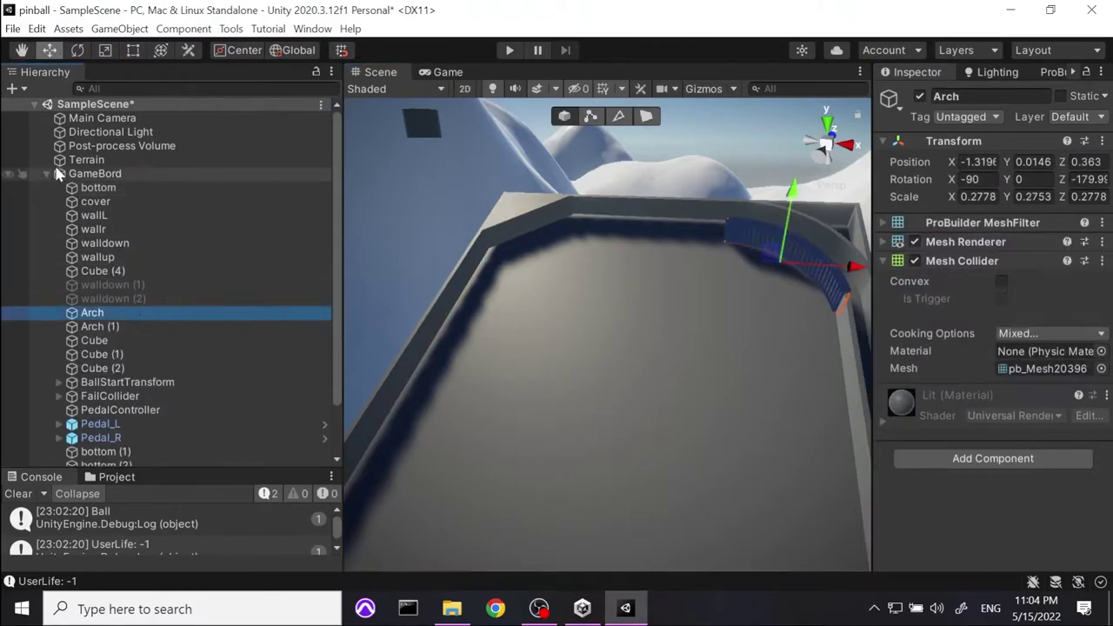
{"action": "left_click", "coordinate": [48, 174]}
{"action": "left_click", "coordinate": [93, 254]}
{"action": "left_click", "coordinate": [69, 230]}
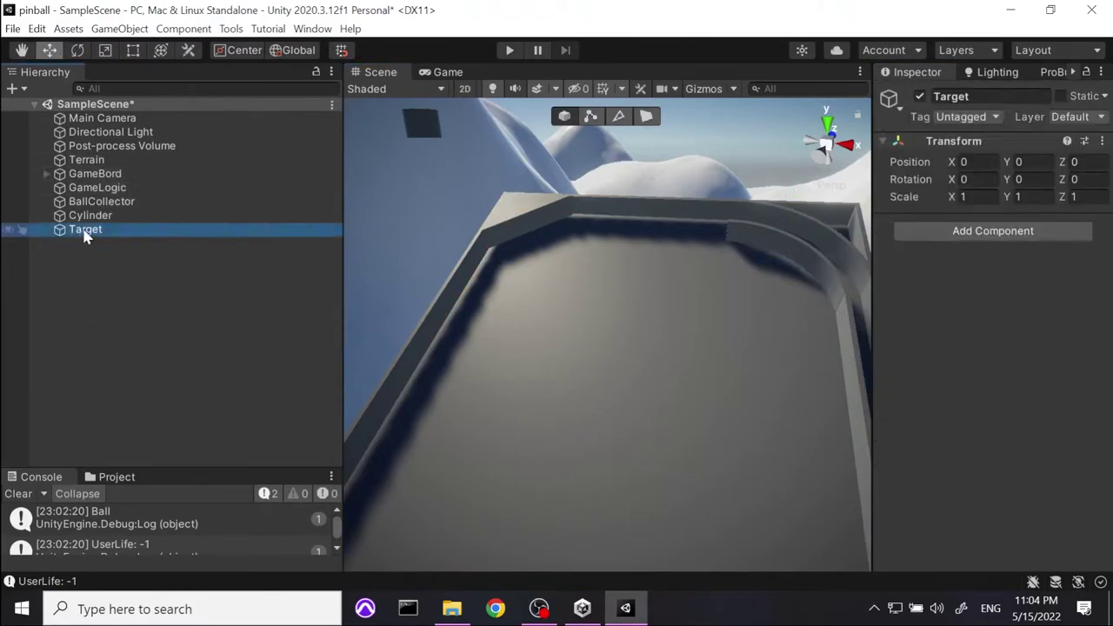
{"action": "left_click_drag", "start_coordinate": [82, 231], "coordinate": [111, 419]}
Set Target's local position inside GameBord to 0, 0, 0.
{"action": "left_click", "coordinate": [981, 161]}
{"action": "type", "text": "0"}
{"action": "left_click", "coordinate": [1027, 161]}
{"action": "type", "text": "0"}
{"action": "key", "text": "Tab"}
{"action": "type", "text": "0"}
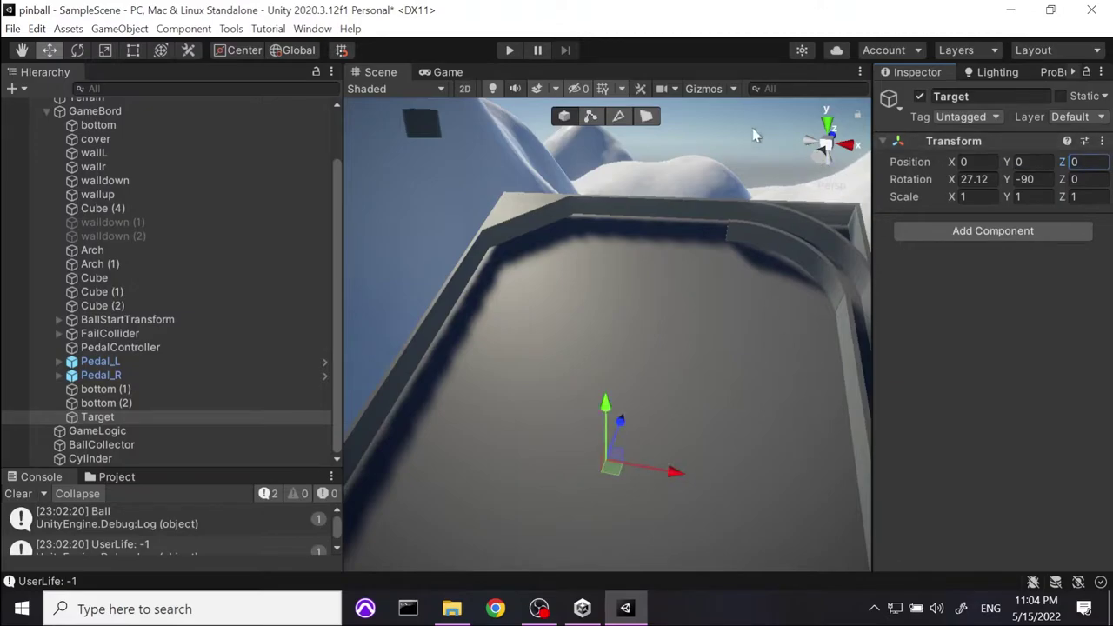
Compare the pivots of GameBord and Target from the side, and set Target's X rotation to 0.
{"action": "left_click", "coordinate": [106, 111]}
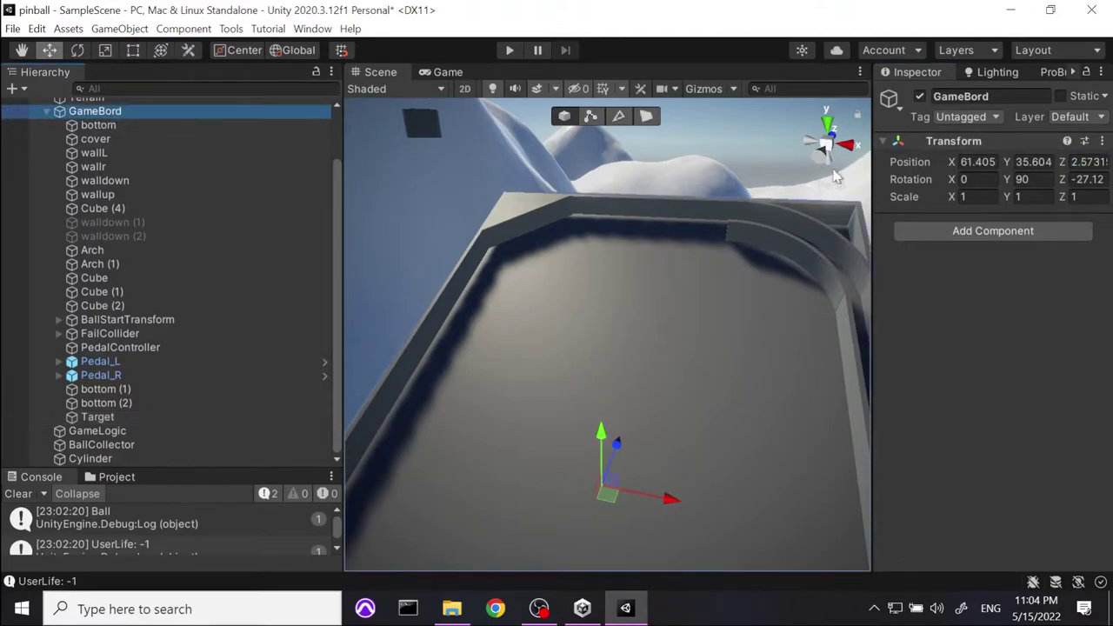
{"action": "left_click", "coordinate": [846, 146]}
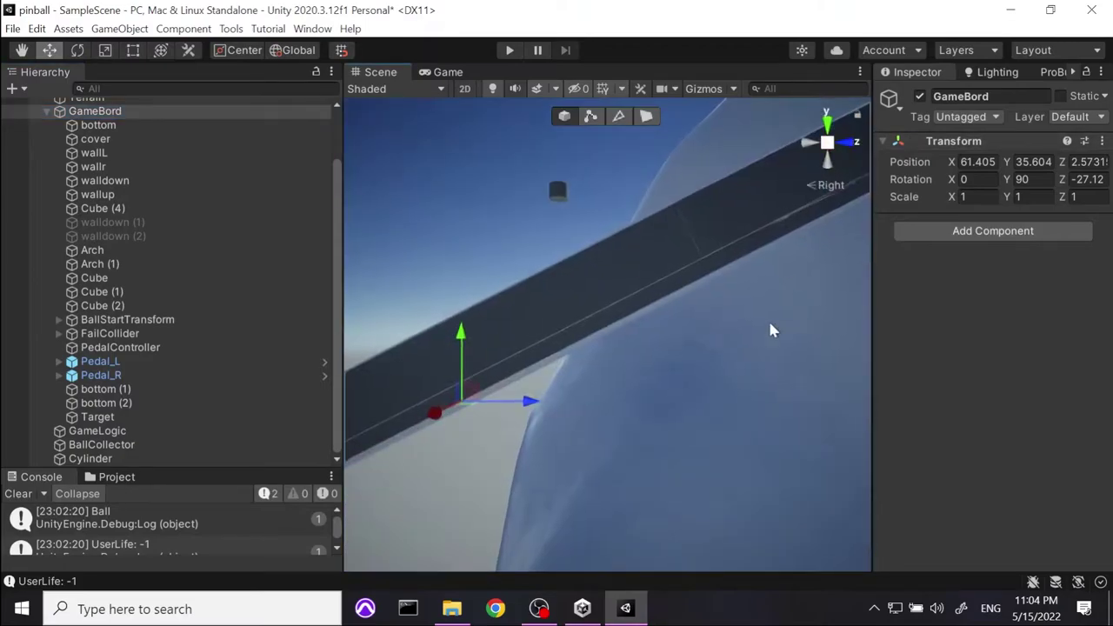
{"action": "scroll", "coordinate": [670, 333], "scroll_direction": "down", "scroll_amount": 5}
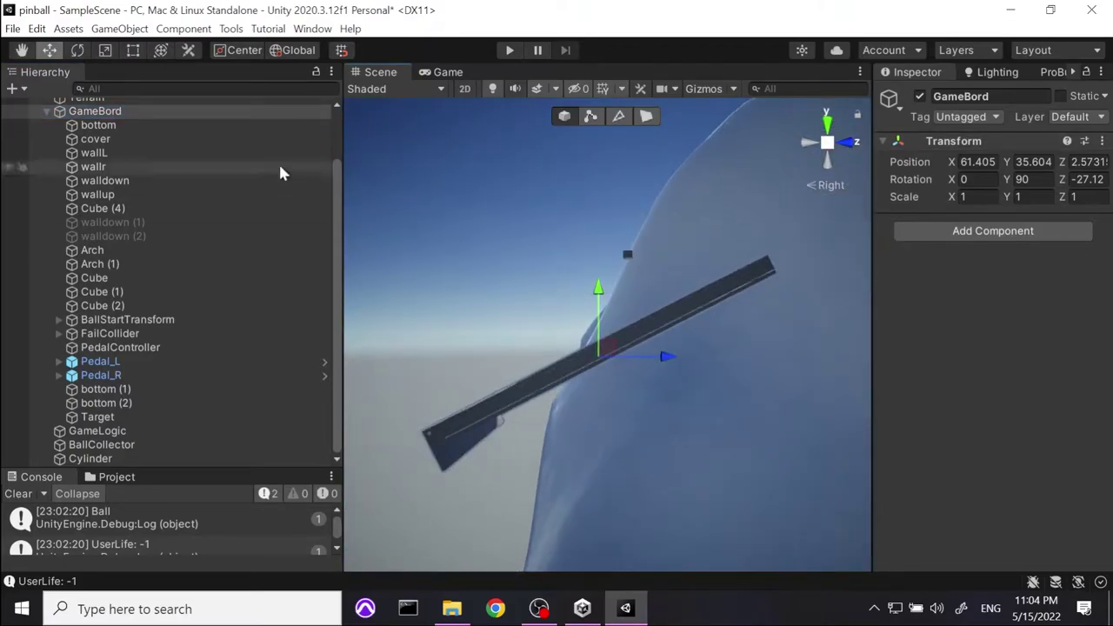
{"action": "left_click", "coordinate": [87, 112]}
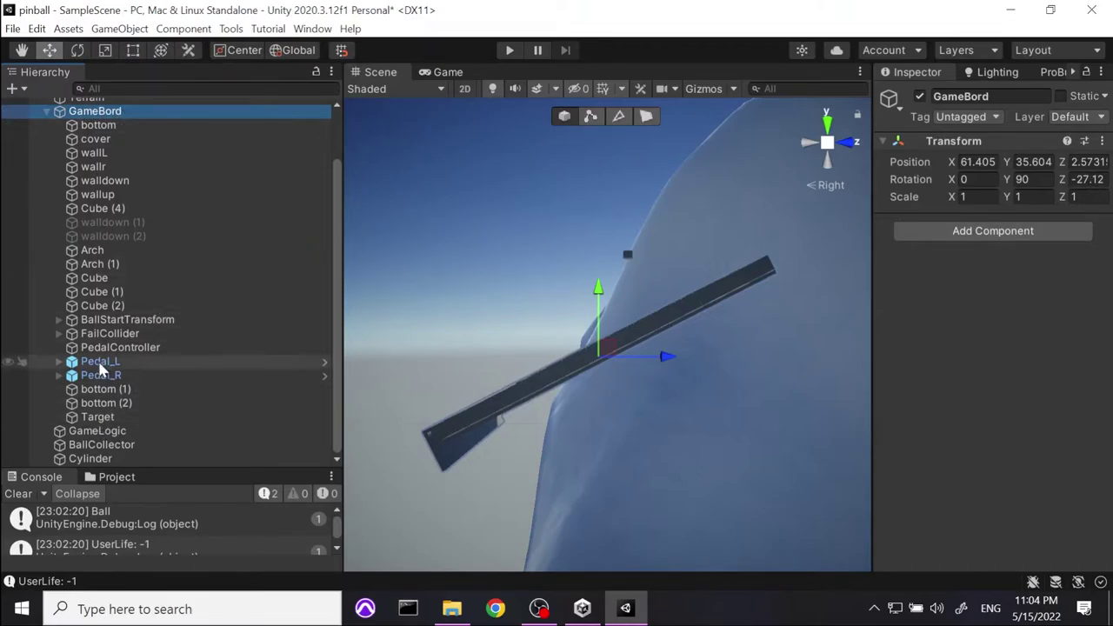
{"action": "left_click", "coordinate": [96, 417]}
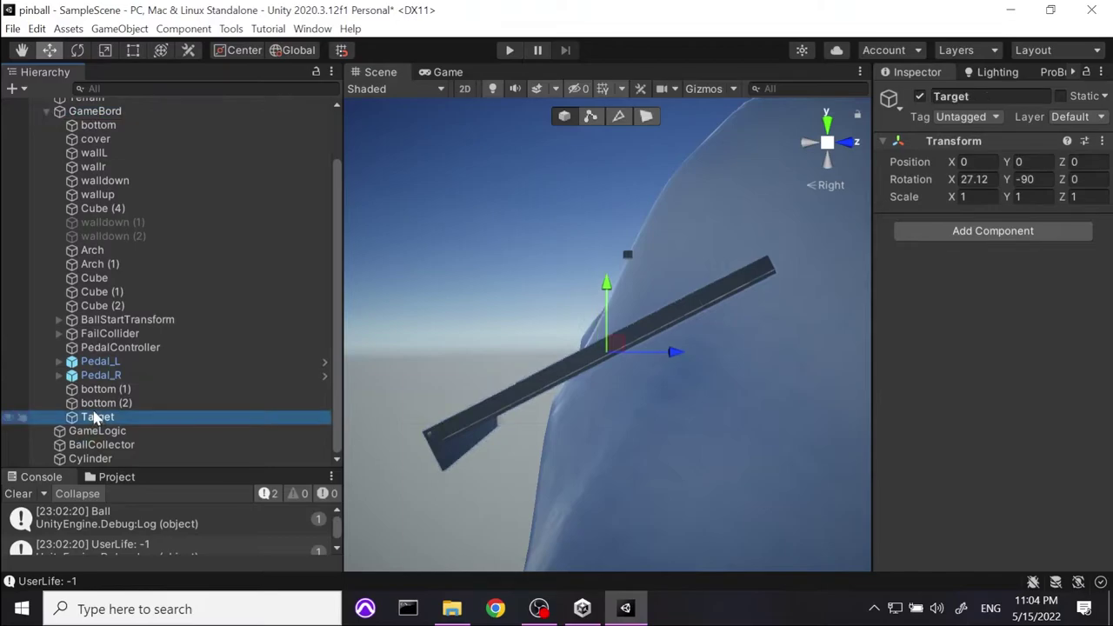
{"action": "left_click", "coordinate": [997, 179]}
{"action": "type", "text": "0"}
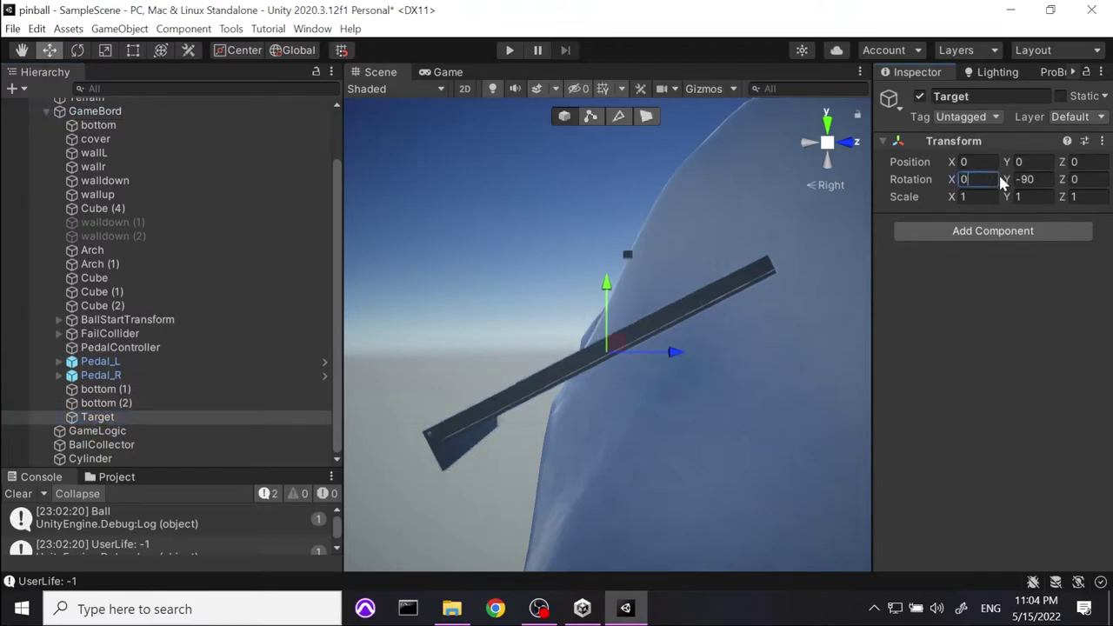
{"action": "key", "text": "Return"}
Set the root-level Cylinder's position to 0, 0, 0.
{"action": "left_click_drag", "start_coordinate": [783, 261], "coordinate": [522, 380], "text": "alt"}
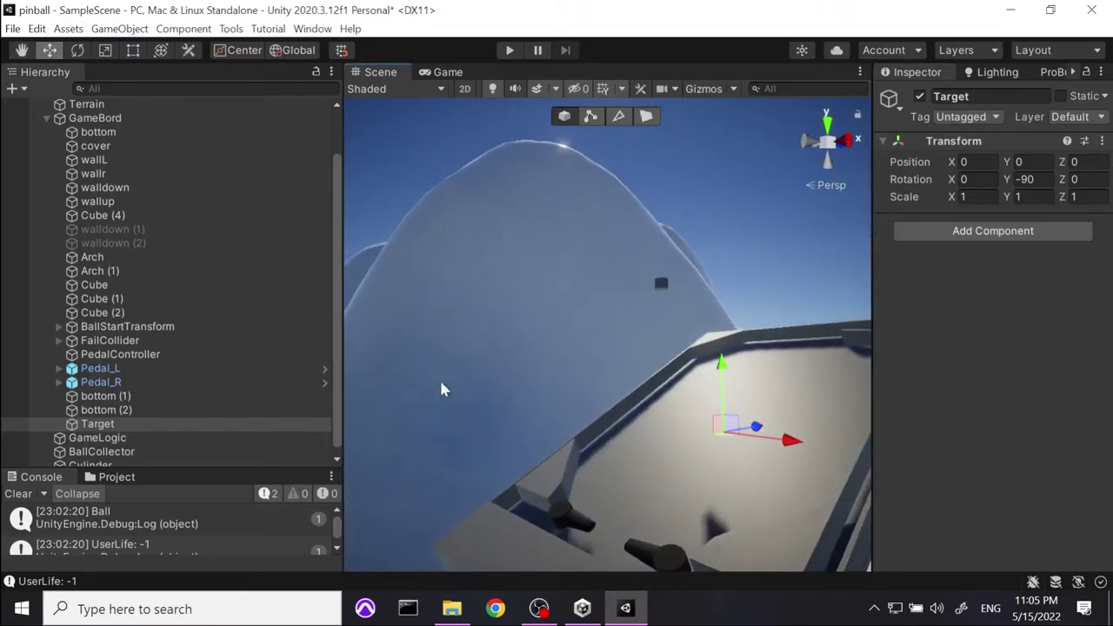
{"action": "scroll", "coordinate": [78, 430], "scroll_direction": "down", "scroll_amount": 1}
{"action": "left_click", "coordinate": [113, 459]}
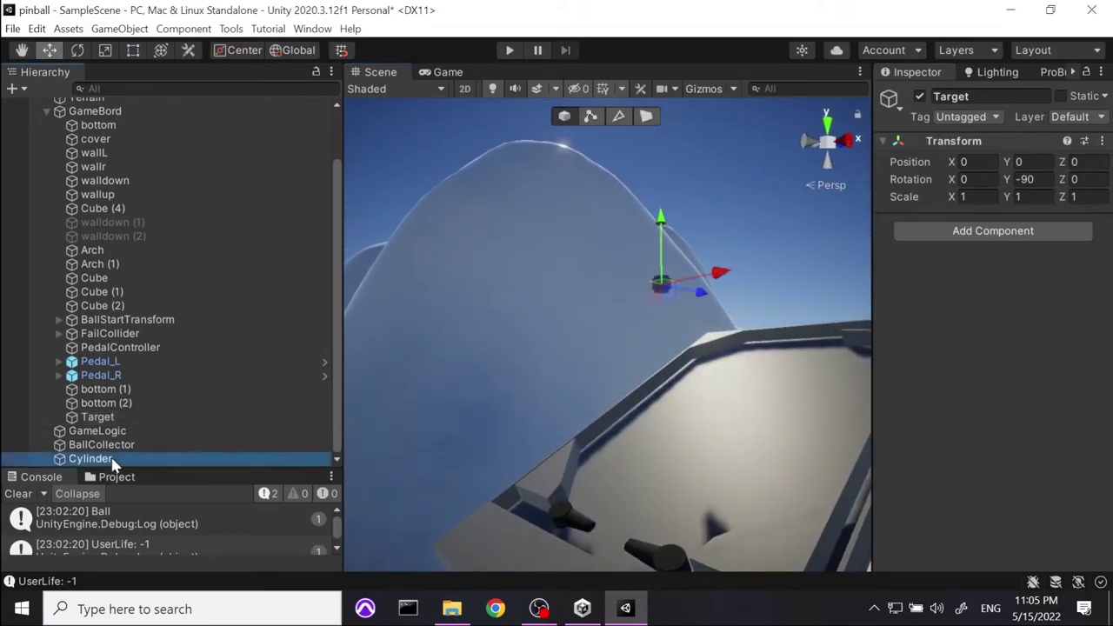
{"action": "left_click", "coordinate": [972, 158]}
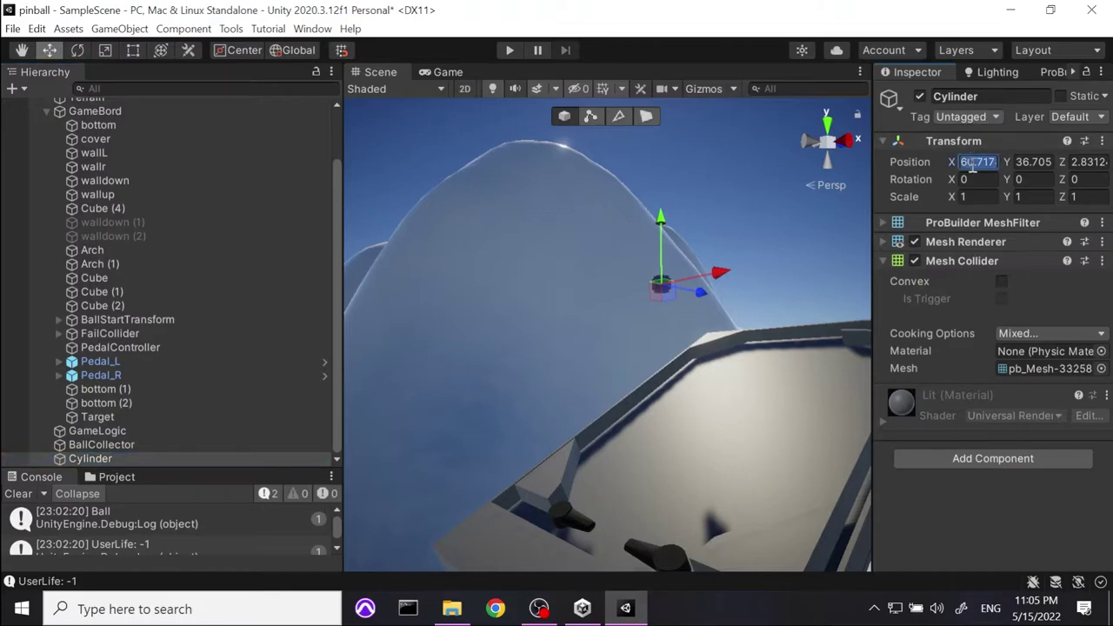
{"action": "type", "text": "0"}
{"action": "key", "text": "Tab"}
{"action": "type", "text": "0"}
{"action": "key", "text": "Tab"}
{"action": "type", "text": "0"}
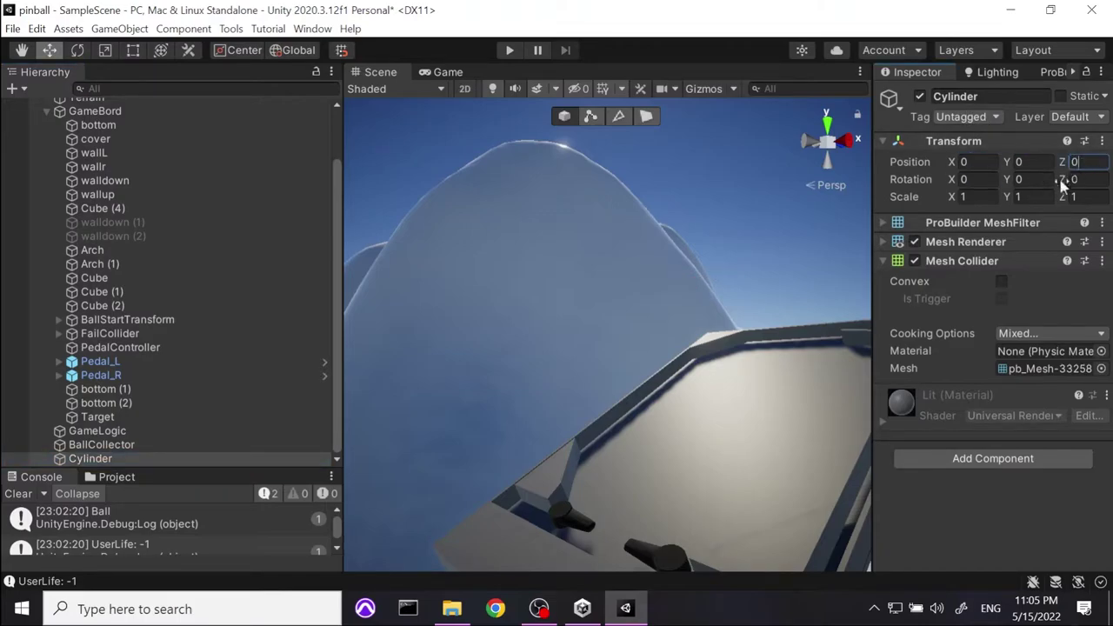
Make the Cylinder a child of Target and select it there.
{"action": "left_click", "coordinate": [109, 445]}
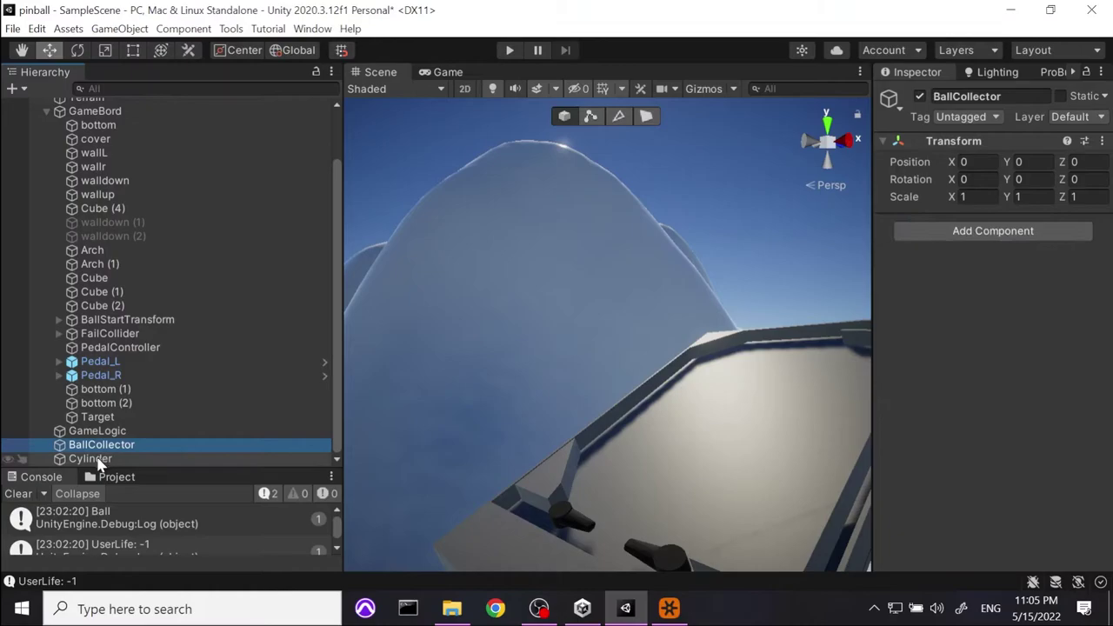
{"action": "left_click", "coordinate": [91, 459]}
{"action": "left_click_drag", "start_coordinate": [87, 459], "coordinate": [102, 419]}
{"action": "left_click", "coordinate": [92, 419]}
{"action": "left_click", "coordinate": [112, 431]}
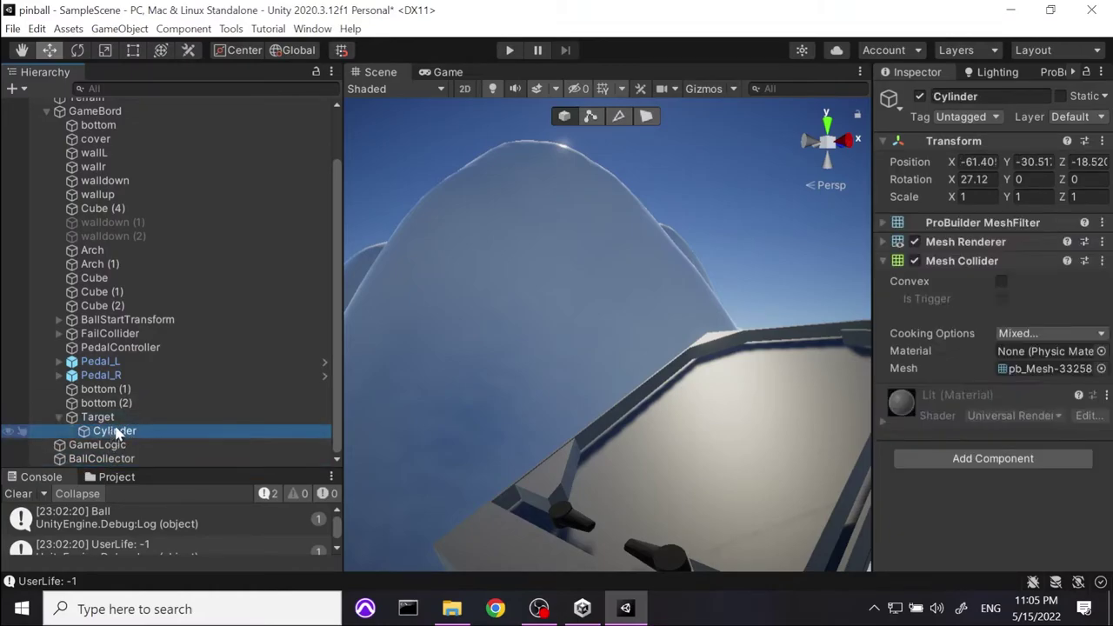
Set the Cylinder's local position to 0, 0, 0 and its X rotation to 0 under Target.
{"action": "left_click", "coordinate": [985, 162]}
{"action": "type", "text": "0"}
{"action": "left_click", "coordinate": [1035, 163]}
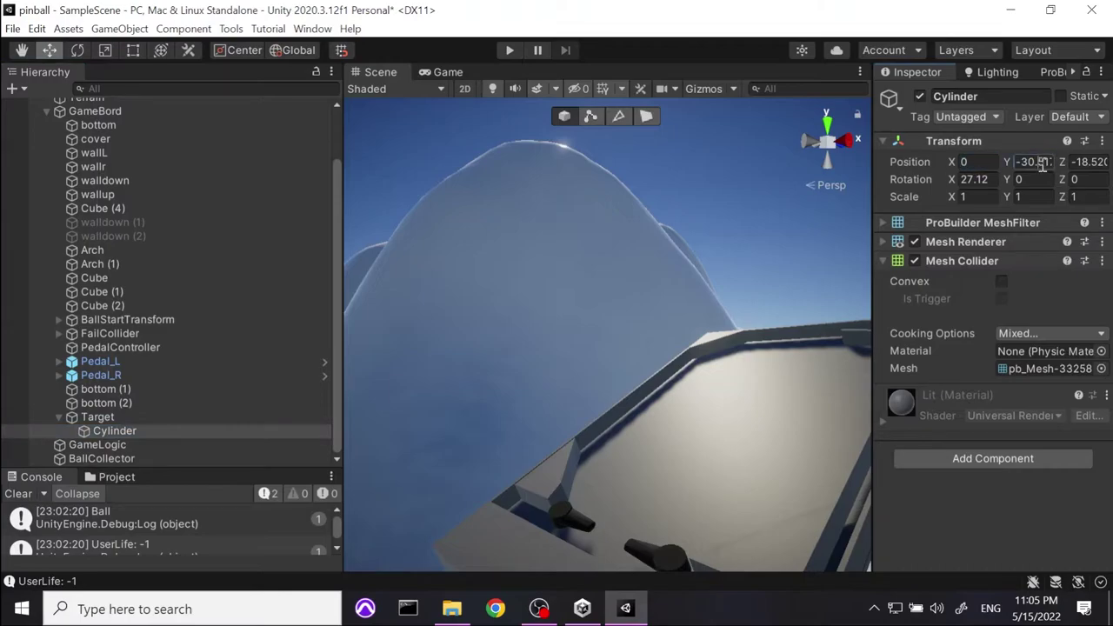
{"action": "type", "text": "0"}
{"action": "left_click", "coordinate": [1098, 163]}
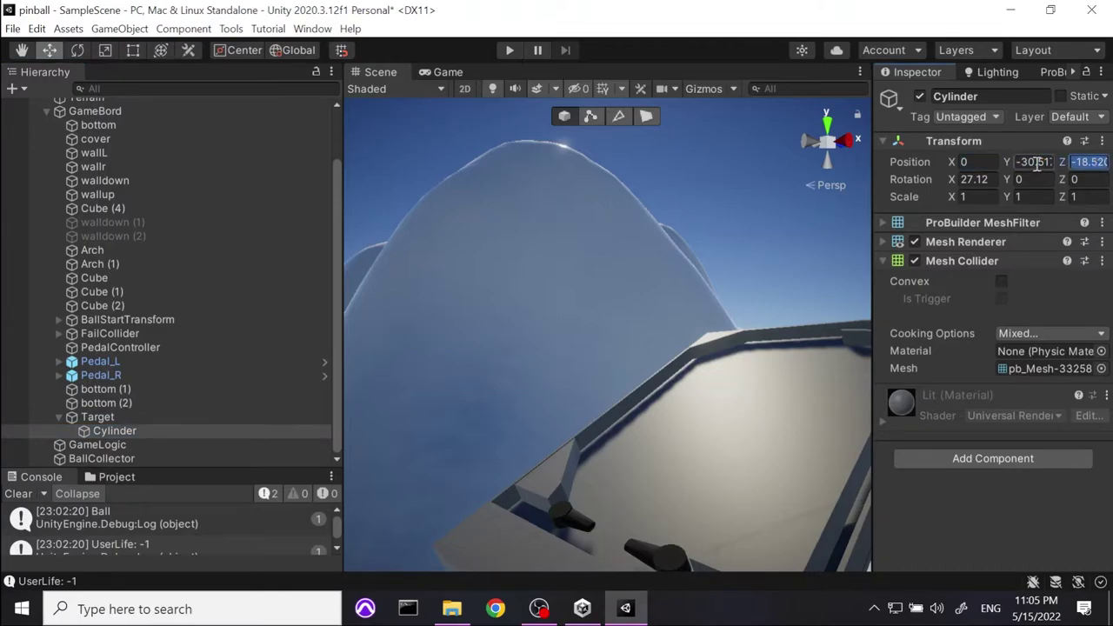
{"action": "type", "text": "0"}
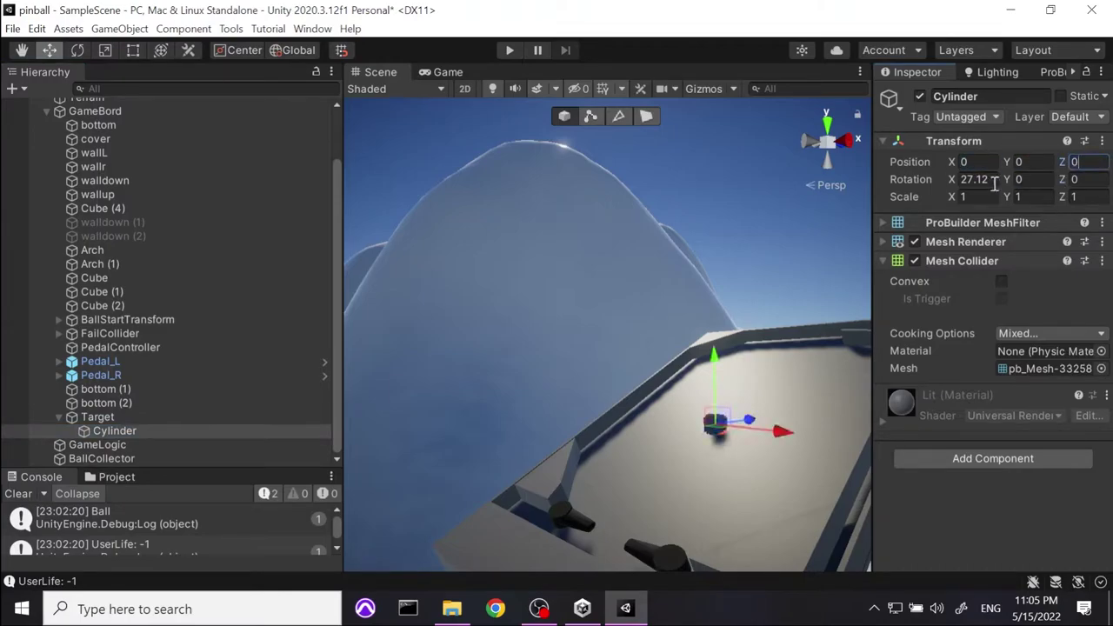
{"action": "left_click", "coordinate": [974, 179]}
{"action": "type", "text": "0"}
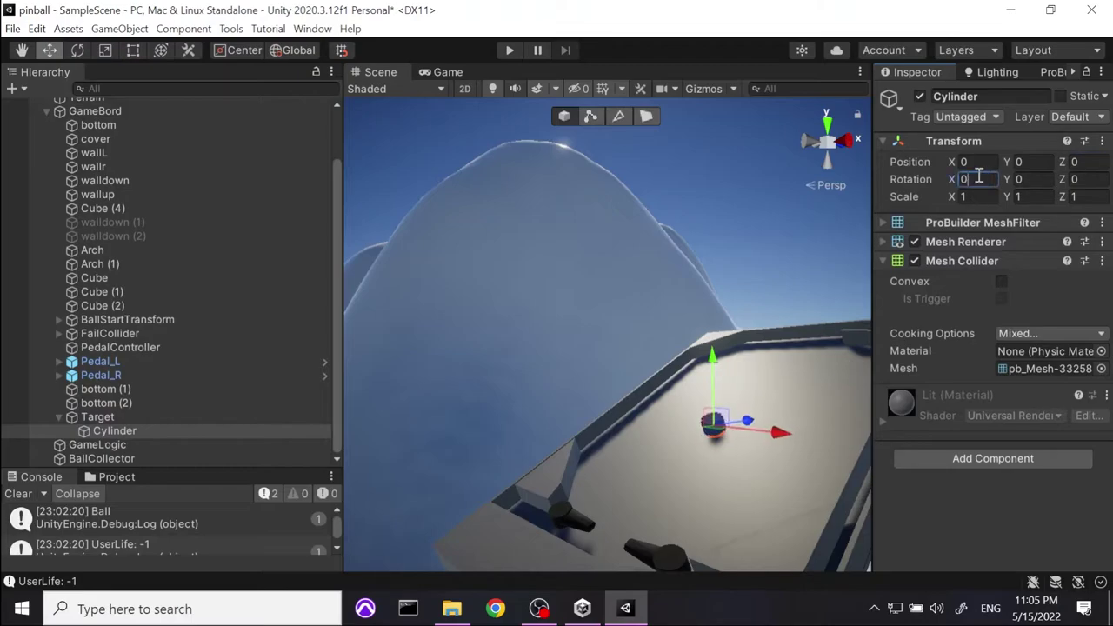
Select the cylinder on the board and frame it in a close side view.
{"action": "left_click", "coordinate": [702, 509]}
{"action": "scroll", "coordinate": [735, 400], "scroll_direction": "up", "scroll_amount": 3}
{"action": "middle_click_drag", "start_coordinate": [738, 403], "coordinate": [707, 343]}
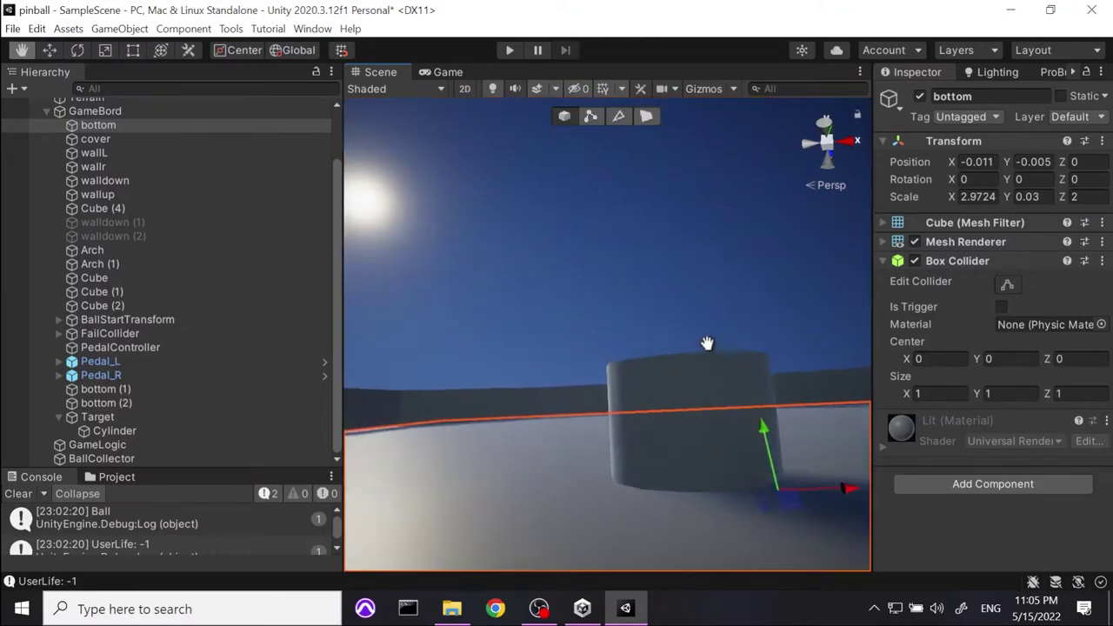
{"action": "right_click_drag", "start_coordinate": [527, 378], "coordinate": [574, 370]}
{"action": "left_click", "coordinate": [572, 372]}
{"action": "key", "text": "f"}
{"action": "right_click_drag", "start_coordinate": [454, 414], "coordinate": [441, 400]}
Try selecting the cylinder's upper rows of faces in ProBuilder face mode, check the selection, and clear it.
{"action": "left_click", "coordinate": [1053, 72]}
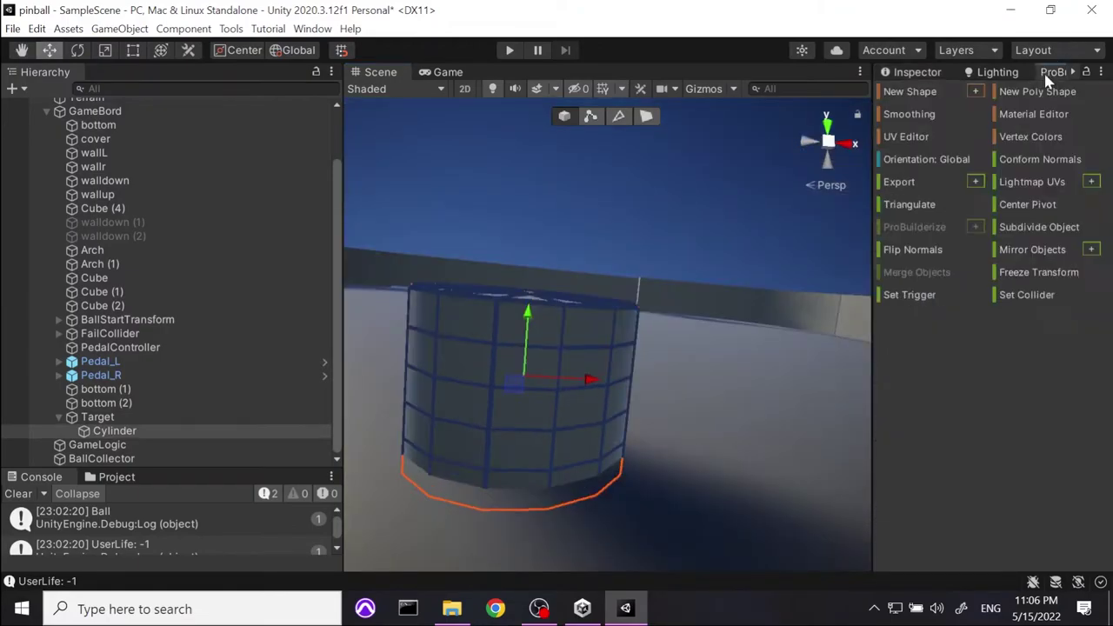
{"action": "left_click", "coordinate": [645, 119]}
{"action": "left_click_drag", "start_coordinate": [393, 240], "coordinate": [668, 318]}
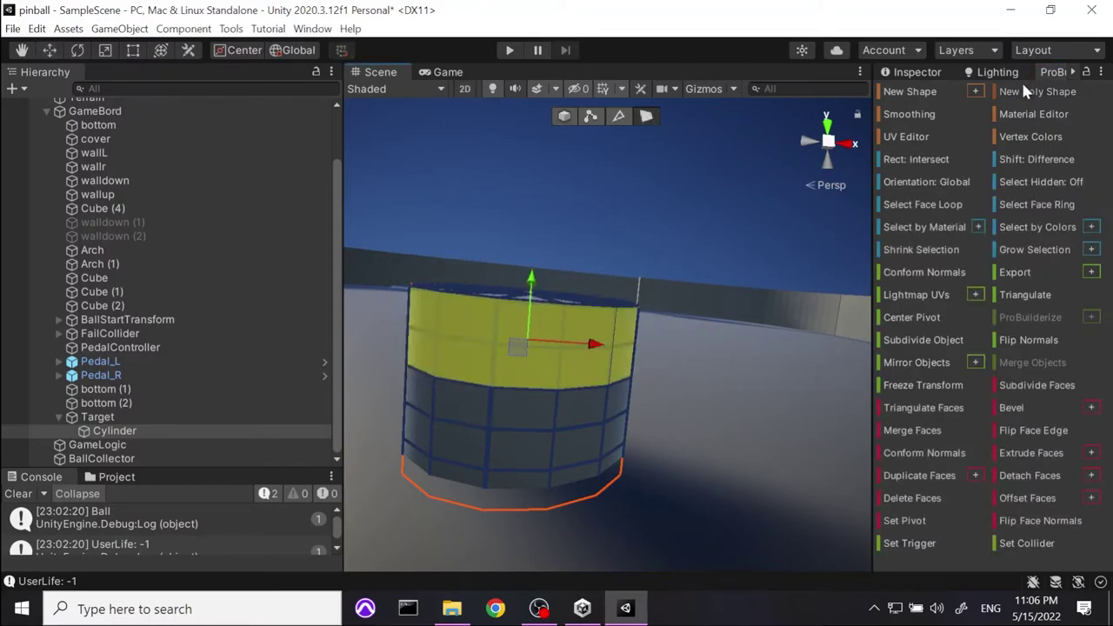
{"action": "right_click_drag", "start_coordinate": [453, 380], "coordinate": [603, 344]}
{"action": "key", "text": "f"}
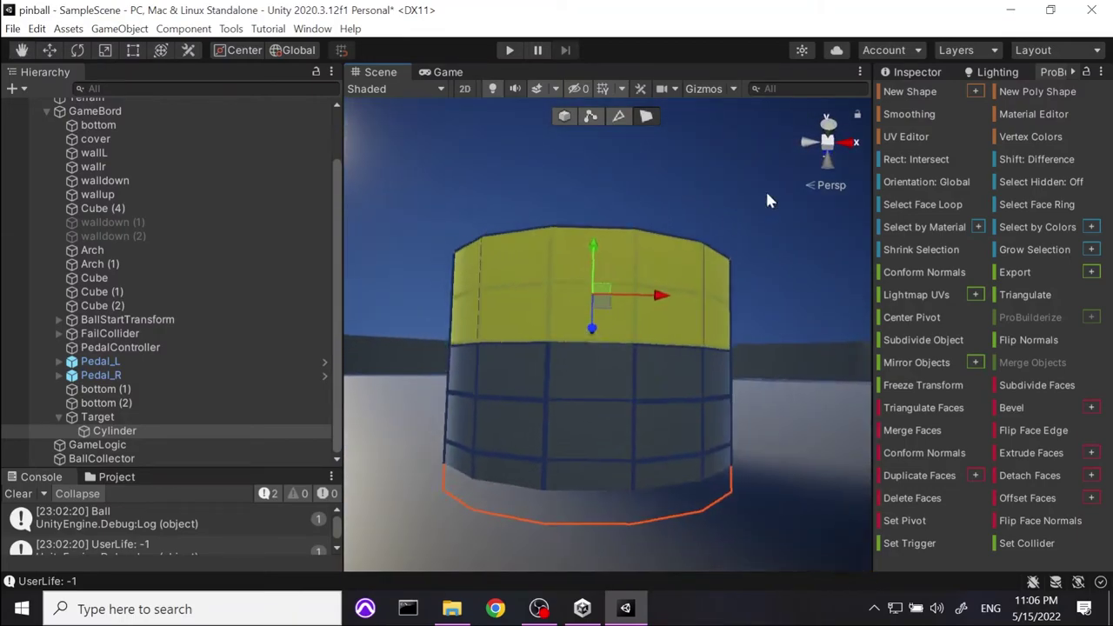
{"action": "left_click", "coordinate": [619, 154]}
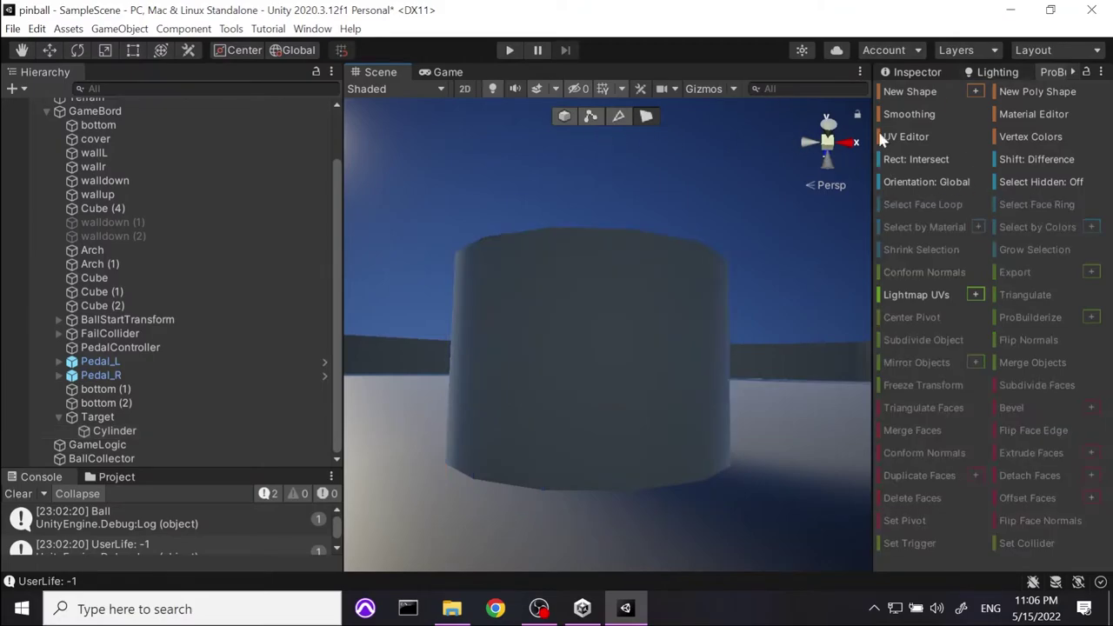
Turn on Select Hidden, select the cylinder's top band of faces all the way around, and return to object mode.
{"action": "left_click", "coordinate": [1073, 182]}
{"action": "left_click", "coordinate": [565, 307]}
{"action": "scroll", "coordinate": [648, 342], "scroll_direction": "down", "scroll_amount": 10}
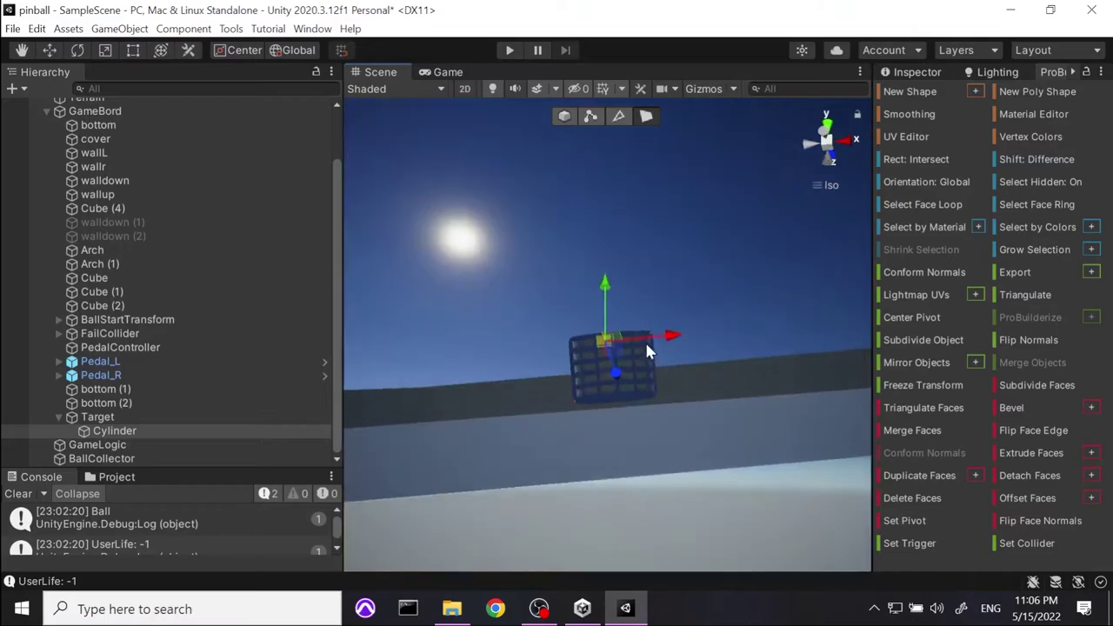
{"action": "scroll", "coordinate": [657, 397], "scroll_direction": "up", "scroll_amount": 10}
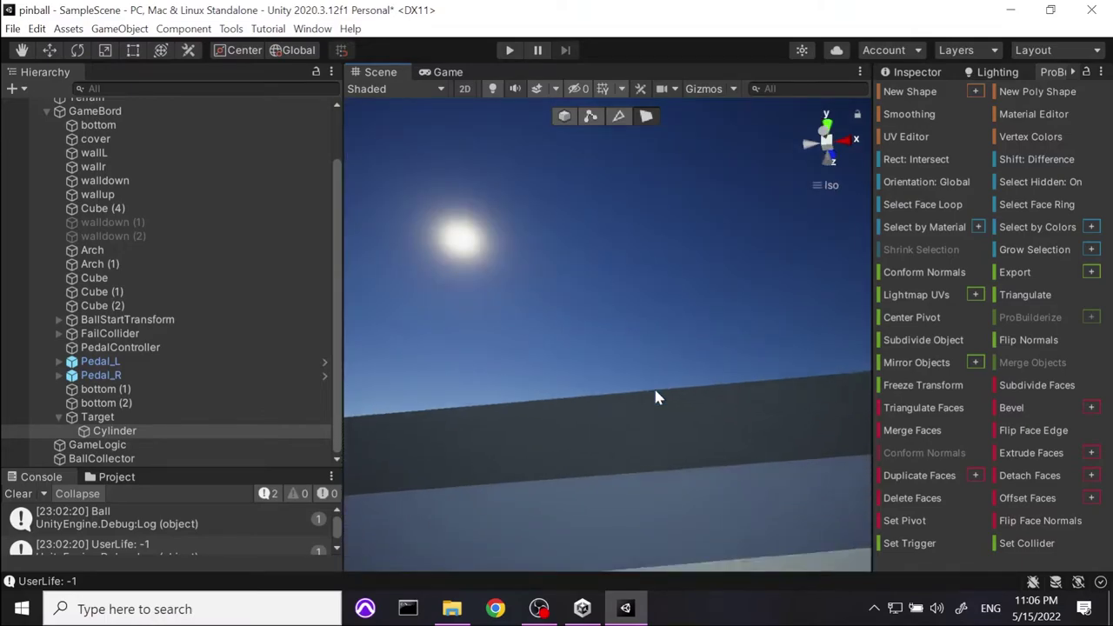
{"action": "scroll", "coordinate": [627, 330], "scroll_direction": "down", "scroll_amount": 2}
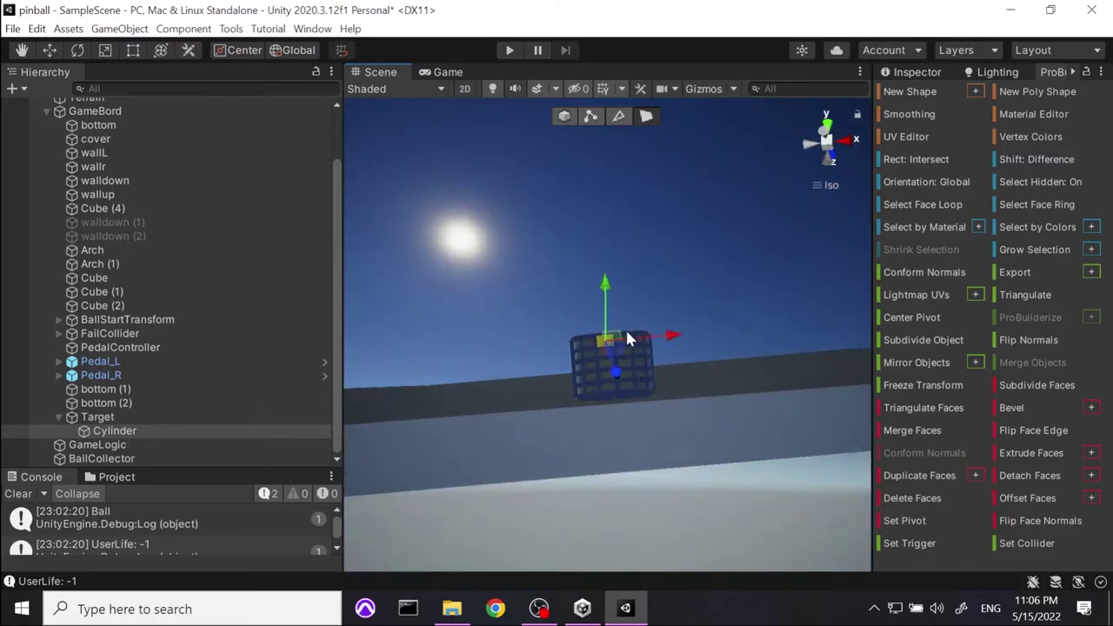
{"action": "left_click_drag", "start_coordinate": [527, 298], "coordinate": [718, 337]}
{"action": "left_click_drag", "start_coordinate": [617, 344], "coordinate": [561, 411], "text": "alt"}
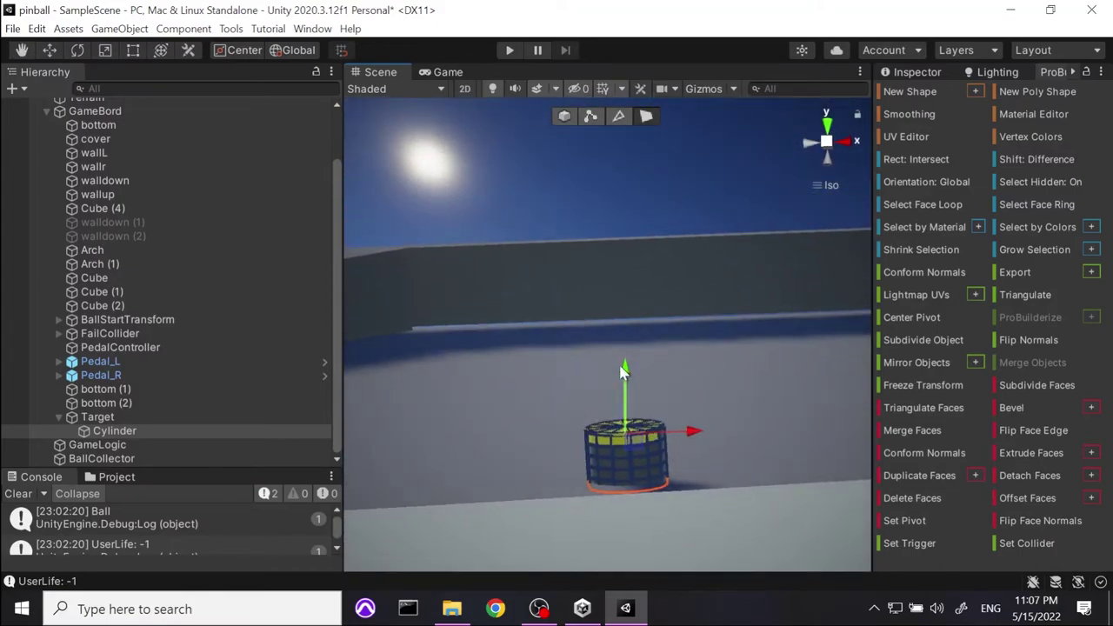
{"action": "left_click", "coordinate": [564, 116]}
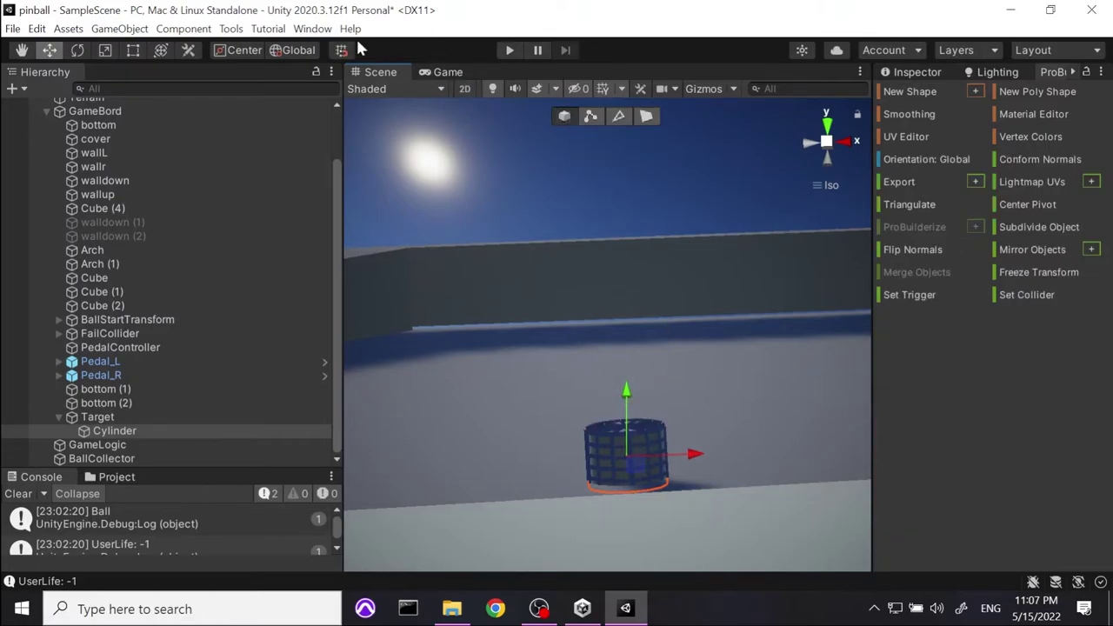
Set the handle orientation to Local, raise the cylinder above the board along its own Y axis, and deselect it.
{"action": "key", "text": "p"}
{"action": "left_click_drag", "start_coordinate": [621, 391], "coordinate": [574, 146]}
{"action": "left_click_drag", "start_coordinate": [638, 300], "coordinate": [632, 375], "text": "alt"}
{"action": "left_click_drag", "start_coordinate": [636, 217], "coordinate": [516, 274], "text": "alt"}
{"action": "left_click", "coordinate": [672, 296]}
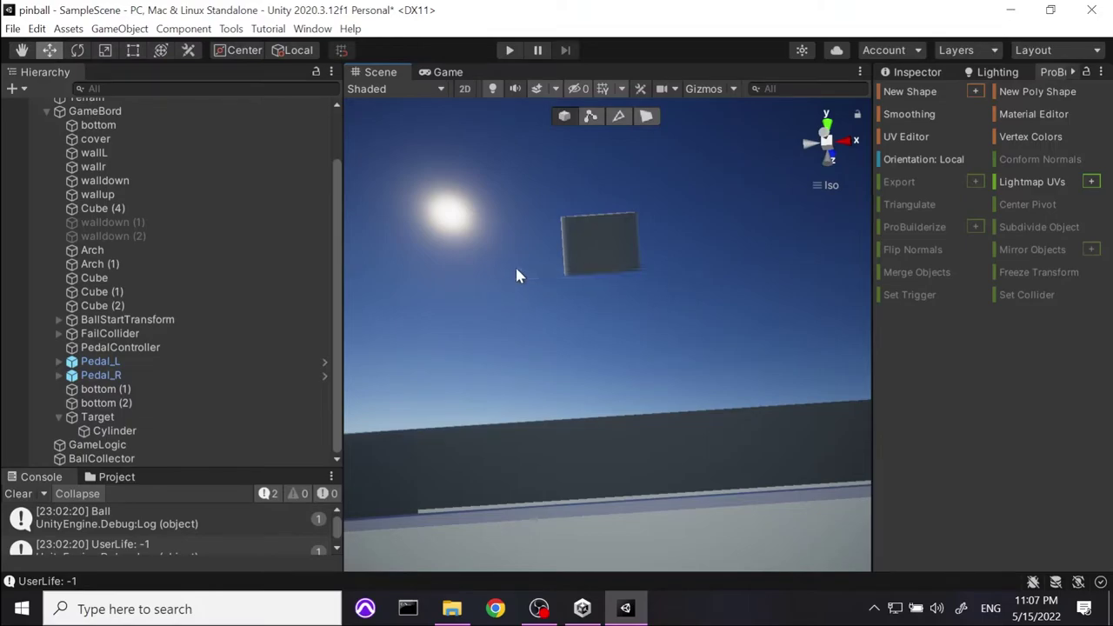
Select the cylinder's entire bottom band of faces in face mode and frame it in perspective view.
{"action": "left_click", "coordinate": [627, 261]}
{"action": "left_click_drag", "start_coordinate": [627, 261], "coordinate": [693, 261], "text": "alt"}
{"action": "left_click_drag", "start_coordinate": [614, 250], "coordinate": [765, 252]}
{"action": "left_click", "coordinate": [826, 186]}
{"action": "key", "text": "f"}
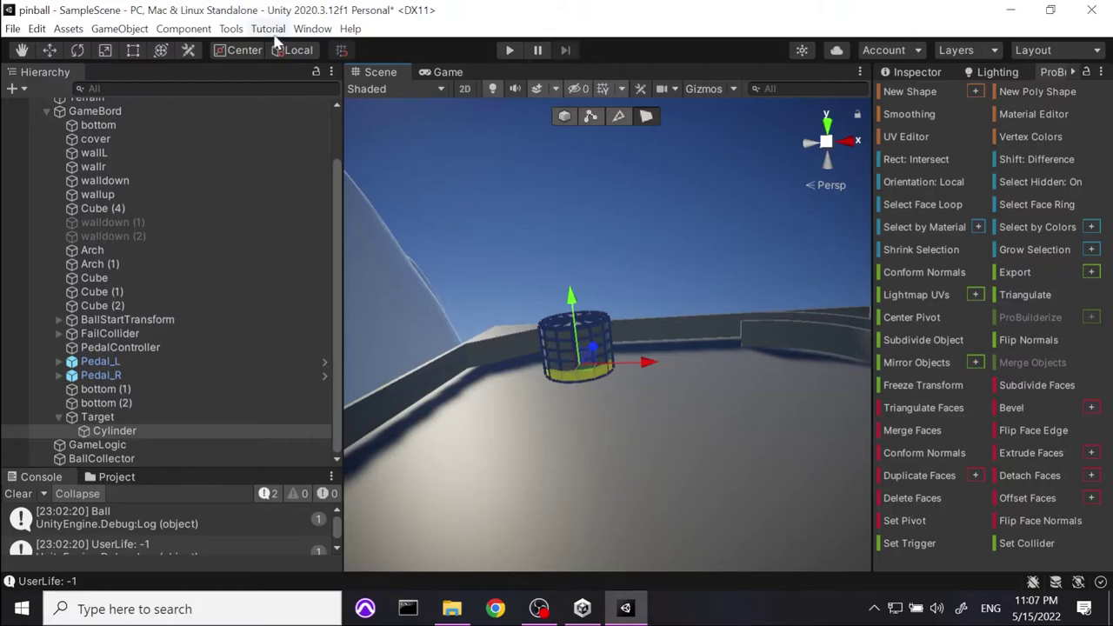
Scale the cylinder's selected bottom face band inward on all axes and stretch it along its Y axis to form a narrower foot.
{"action": "left_click", "coordinate": [106, 50]}
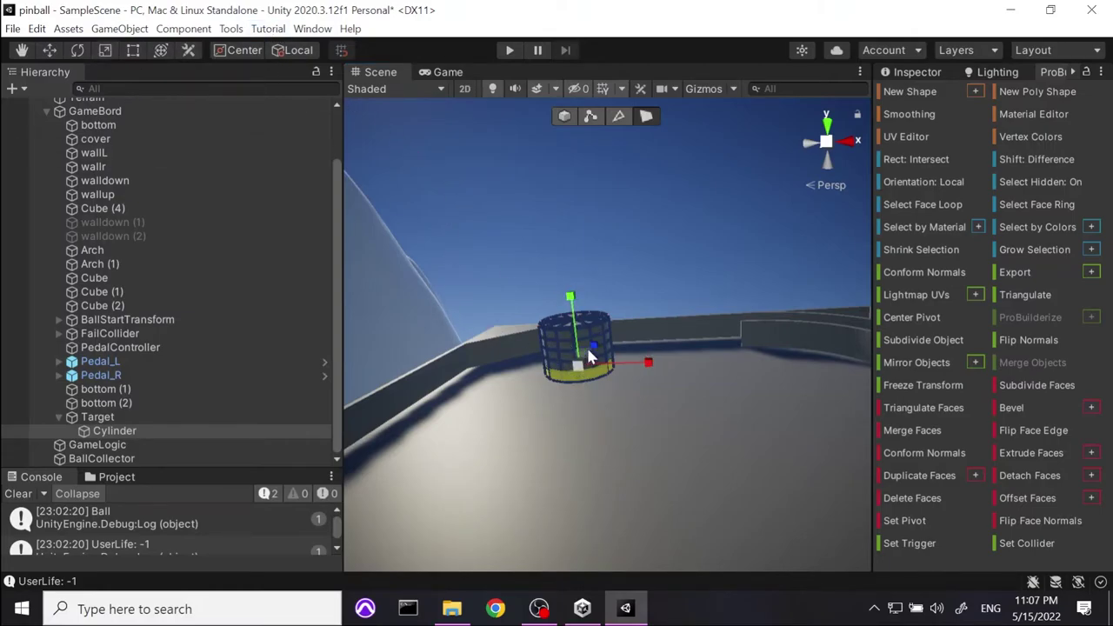
{"action": "left_click_drag", "start_coordinate": [579, 371], "coordinate": [545, 371]}
{"action": "left_click_drag", "start_coordinate": [574, 300], "coordinate": [572, 214]}
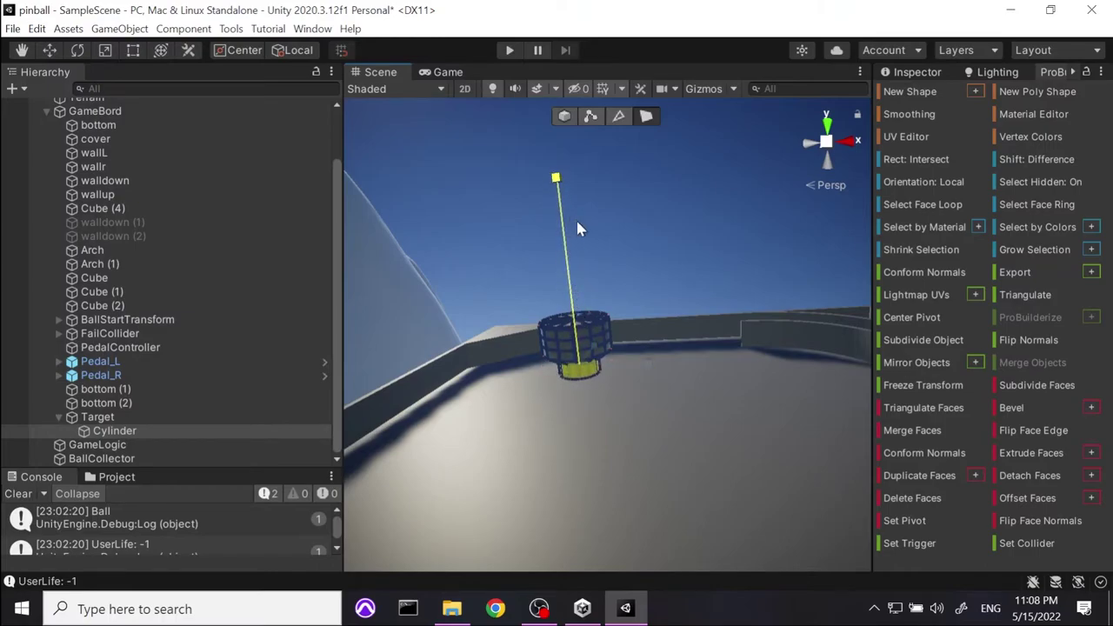
Try to box-select the cylinder's upper faces from a low perspective view.
{"action": "scroll", "coordinate": [641, 427], "scroll_direction": "up", "scroll_amount": 3}
{"action": "middle_click_drag", "start_coordinate": [641, 427], "coordinate": [515, 402]}
{"action": "scroll", "coordinate": [518, 399], "scroll_direction": "down", "scroll_amount": 3}
{"action": "left_click_drag", "start_coordinate": [522, 394], "coordinate": [658, 264], "text": "alt"}
{"action": "middle_click_drag", "start_coordinate": [658, 264], "coordinate": [656, 285]}
{"action": "left_click_drag", "start_coordinate": [581, 330], "coordinate": [739, 375]}
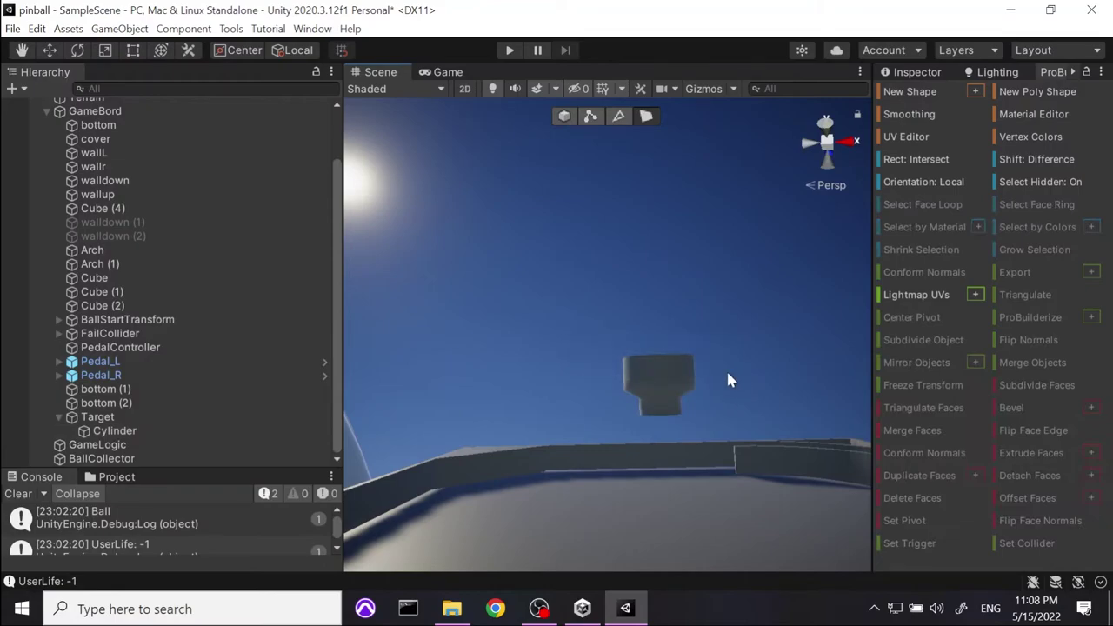
{"action": "left_click", "coordinate": [661, 371]}
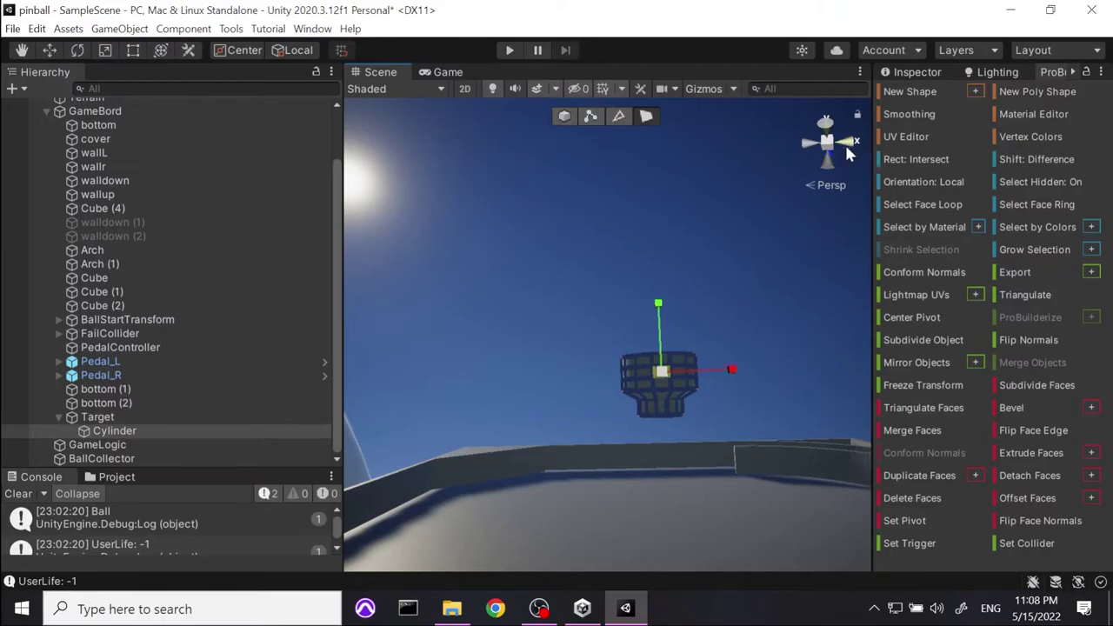
Switch the scene to an isometric projection and try again to box-select the cylinder's topmost faces.
{"action": "left_click", "coordinate": [842, 191]}
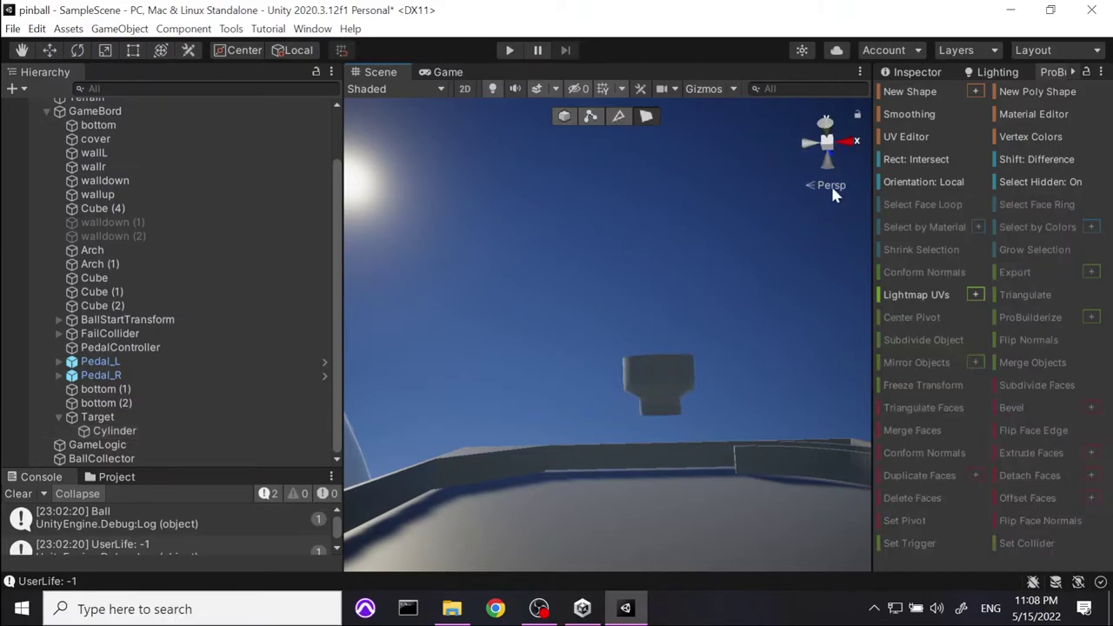
{"action": "left_click", "coordinate": [831, 184]}
{"action": "left_click", "coordinate": [689, 431]}
{"action": "left_click_drag", "start_coordinate": [590, 379], "coordinate": [794, 426]}
{"action": "mouse_move", "coordinate": [693, 357]}
{"action": "left_mouse_down"}
{"action": "mouse_move", "coordinate": [693, 390]}
{"action": "mouse_move", "coordinate": [692, 358]}
{"action": "left_mouse_up"}
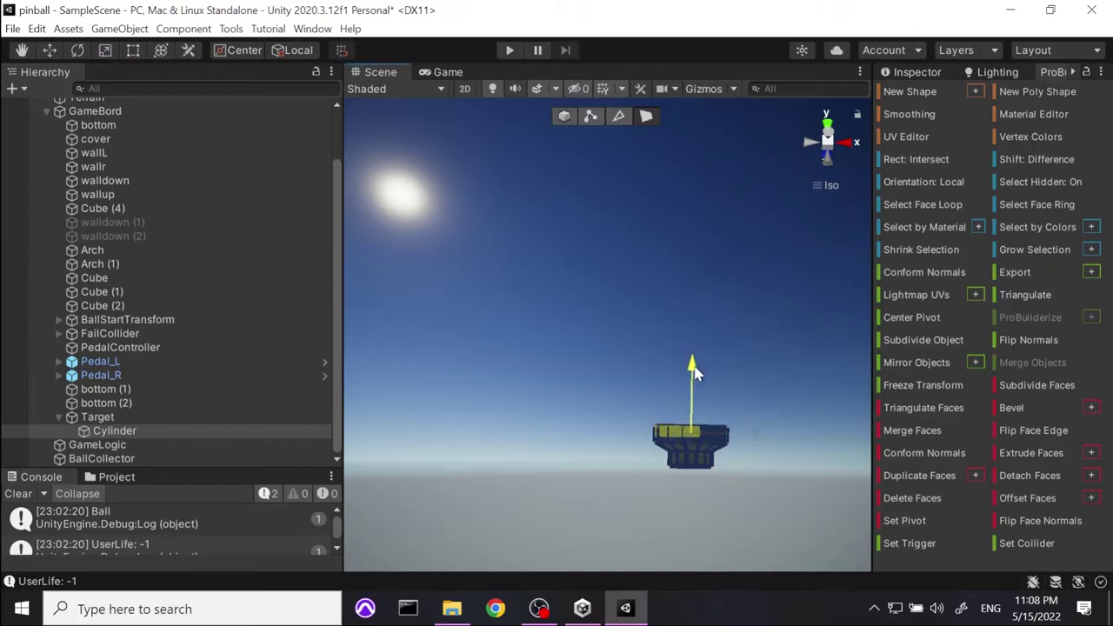
{"action": "left_click", "coordinate": [620, 388]}
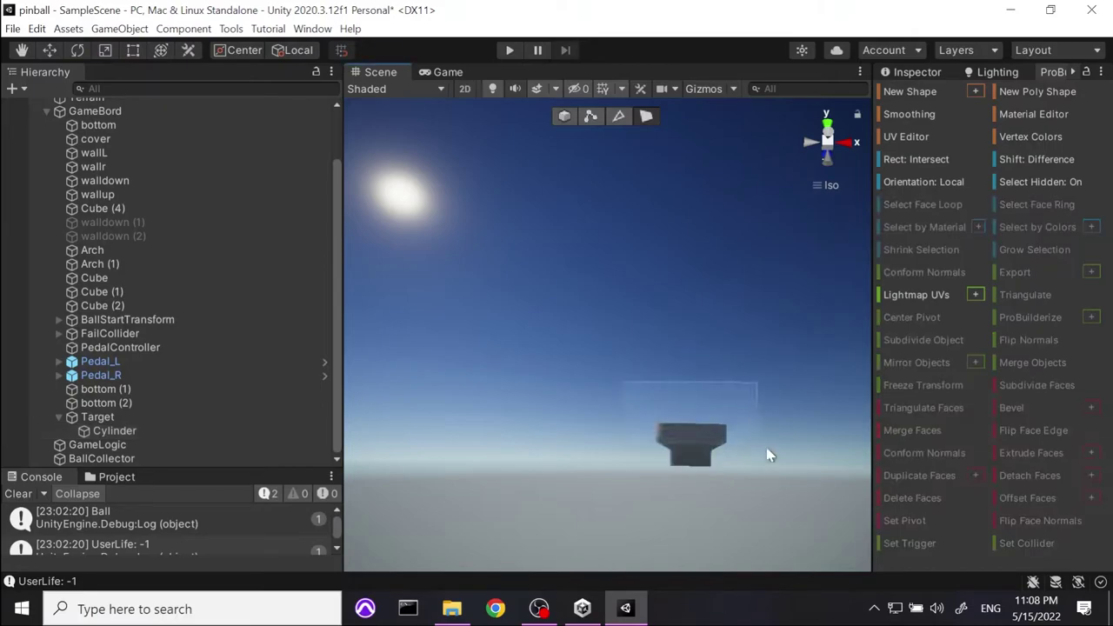
{"action": "left_click", "coordinate": [706, 435]}
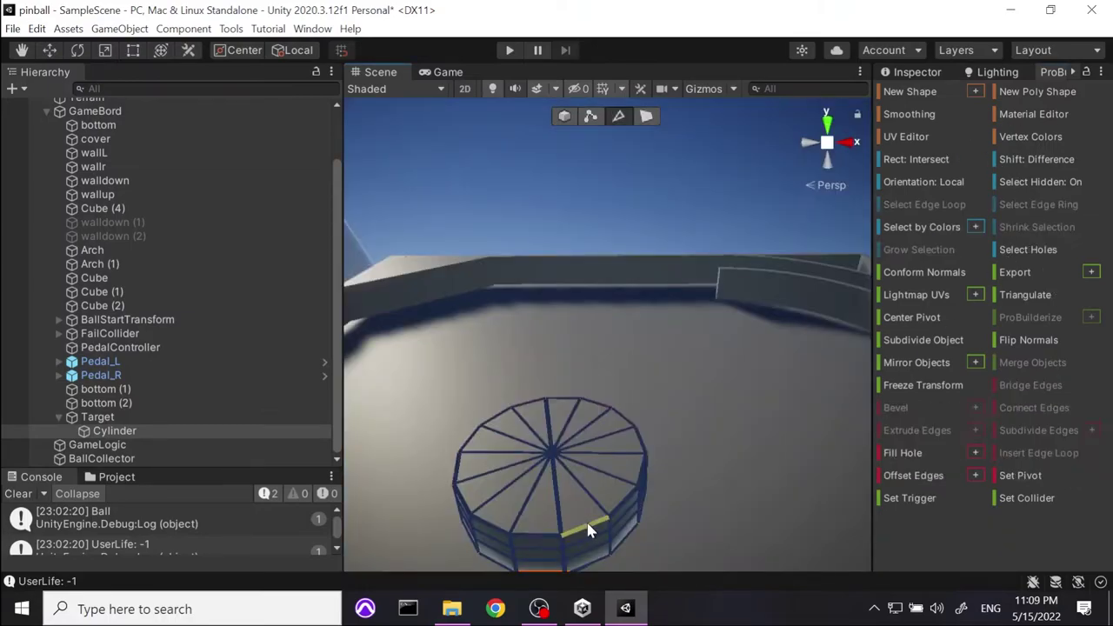
Select the edge loop around the cylinder's top rim and bevel it with a distance of 0.0027.
{"action": "left_click", "coordinate": [591, 525]}
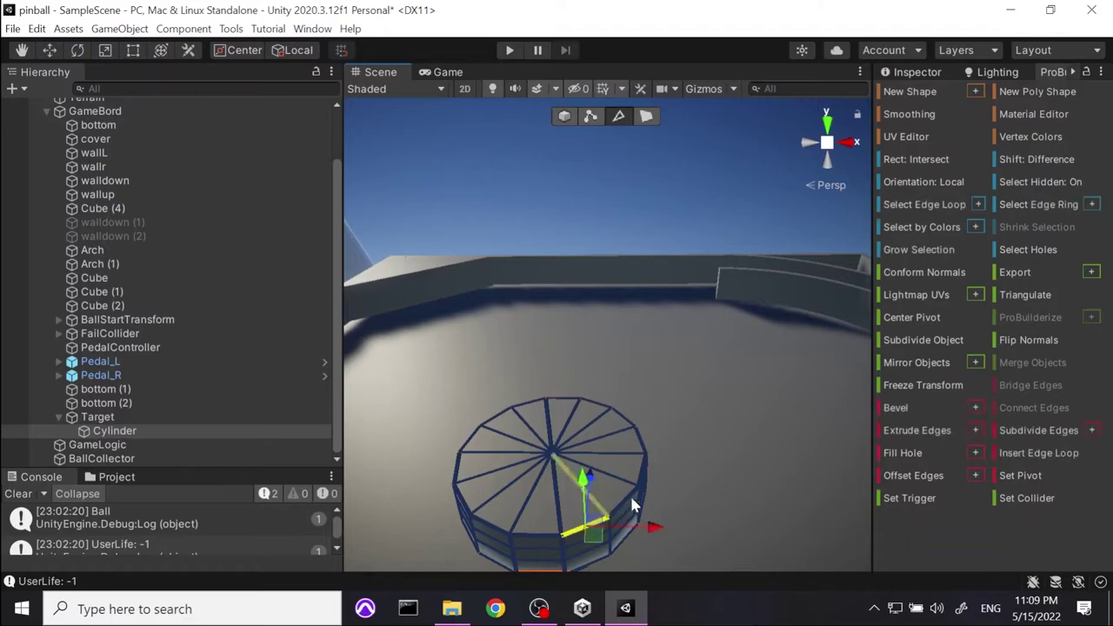
{"action": "left_click", "coordinate": [1052, 205]}
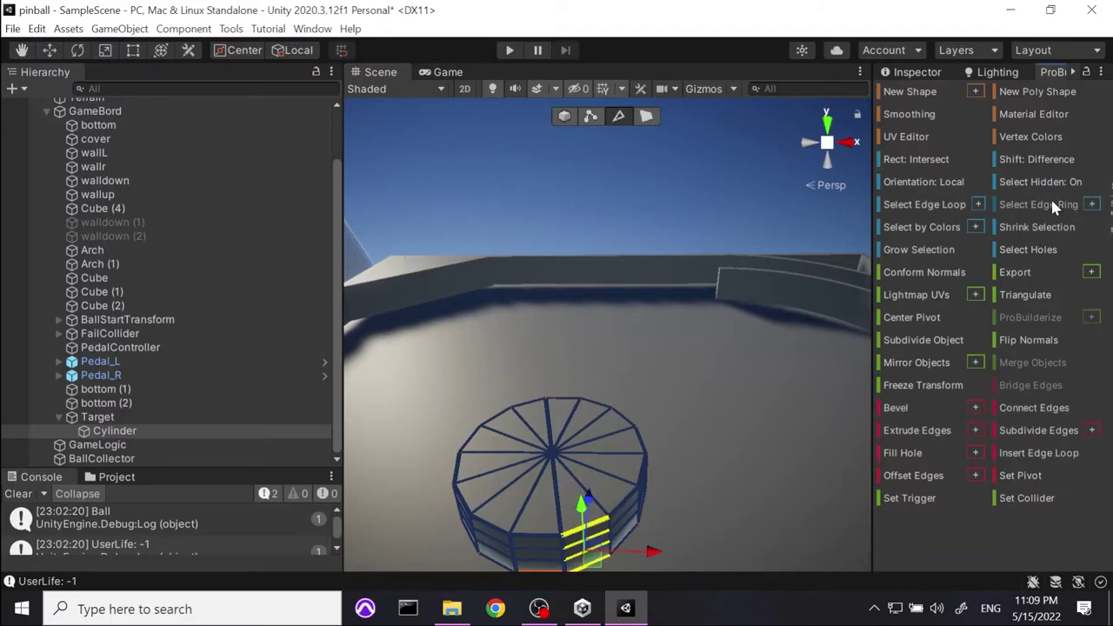
{"action": "key", "text": "ctrl+z"}
{"action": "left_click", "coordinate": [947, 200]}
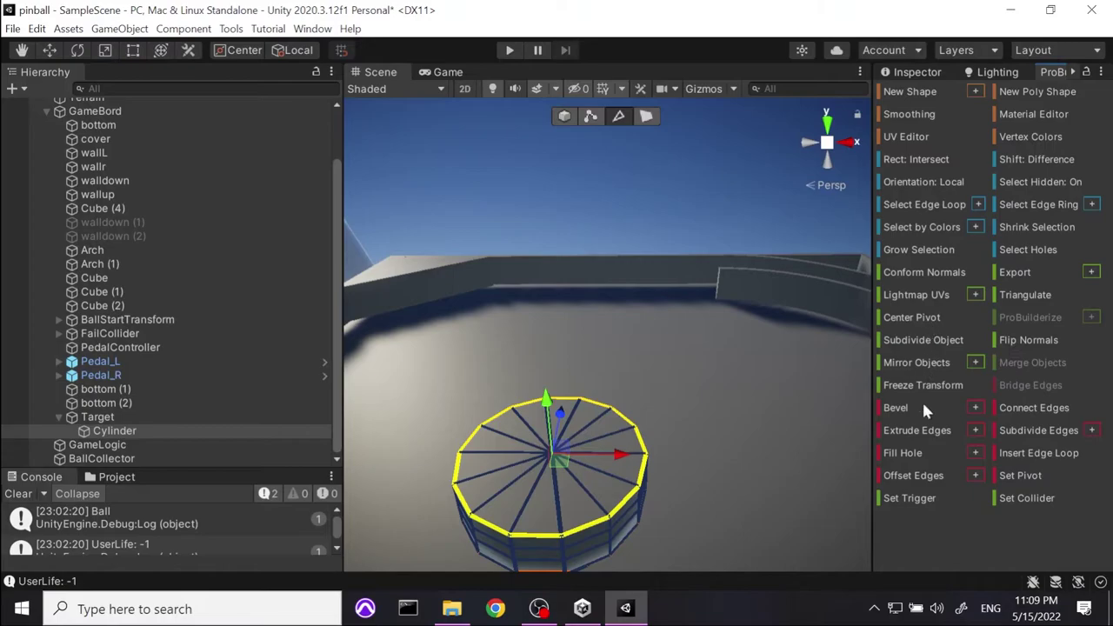
{"action": "left_click", "coordinate": [976, 408]}
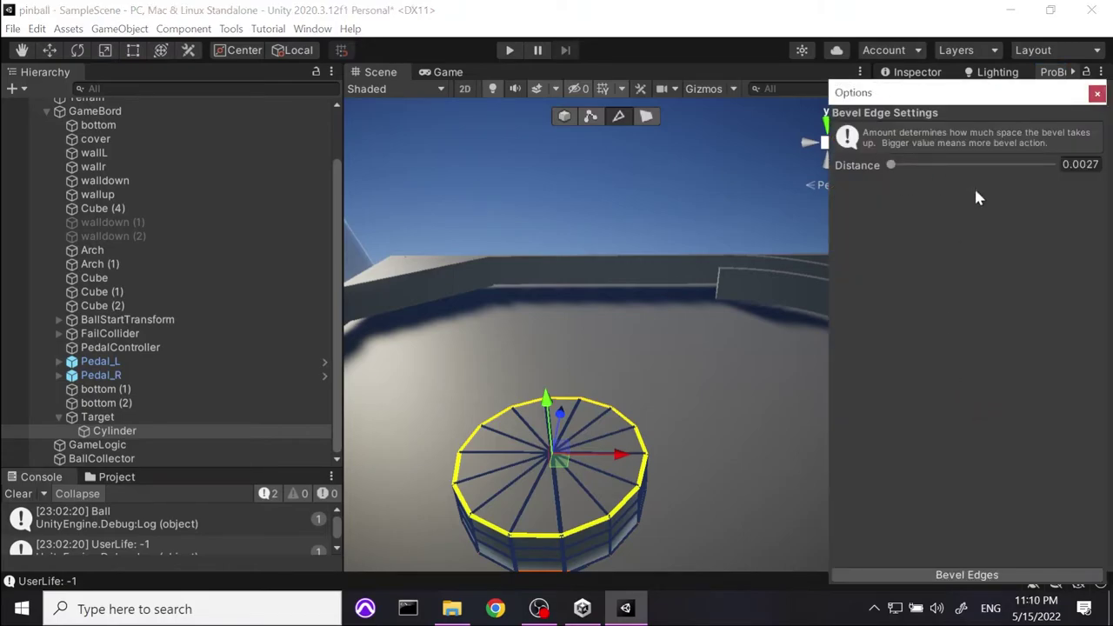
{"action": "left_click", "coordinate": [980, 574]}
{"action": "left_click", "coordinate": [644, 389]}
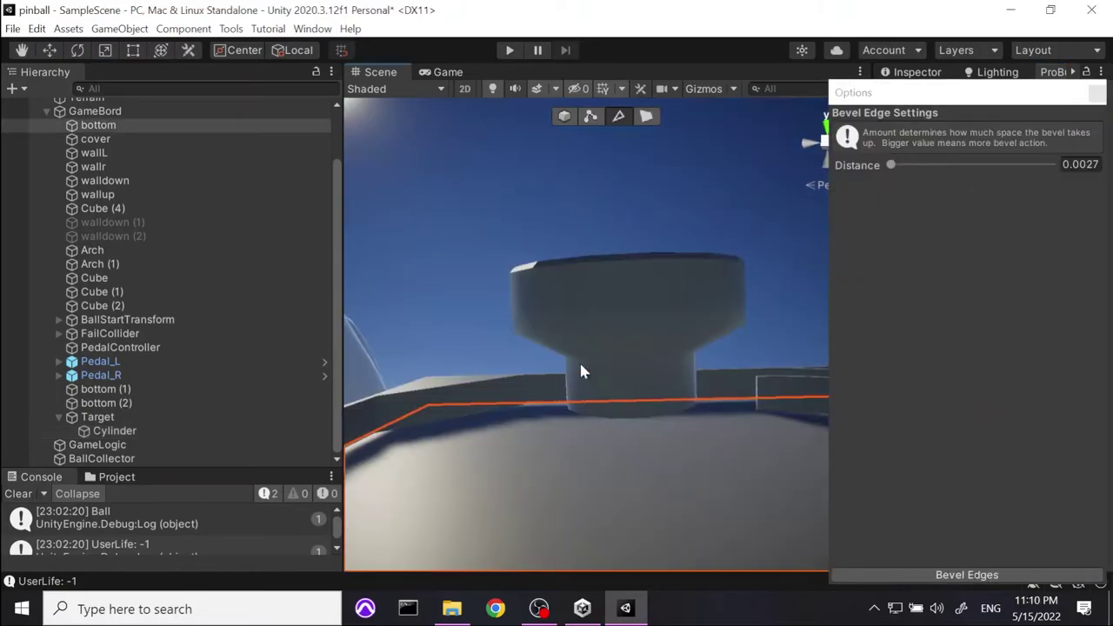
{"action": "scroll", "coordinate": [631, 278], "scroll_direction": "down", "scroll_amount": 5}
{"action": "middle_click_drag", "start_coordinate": [661, 278], "coordinate": [683, 396]}
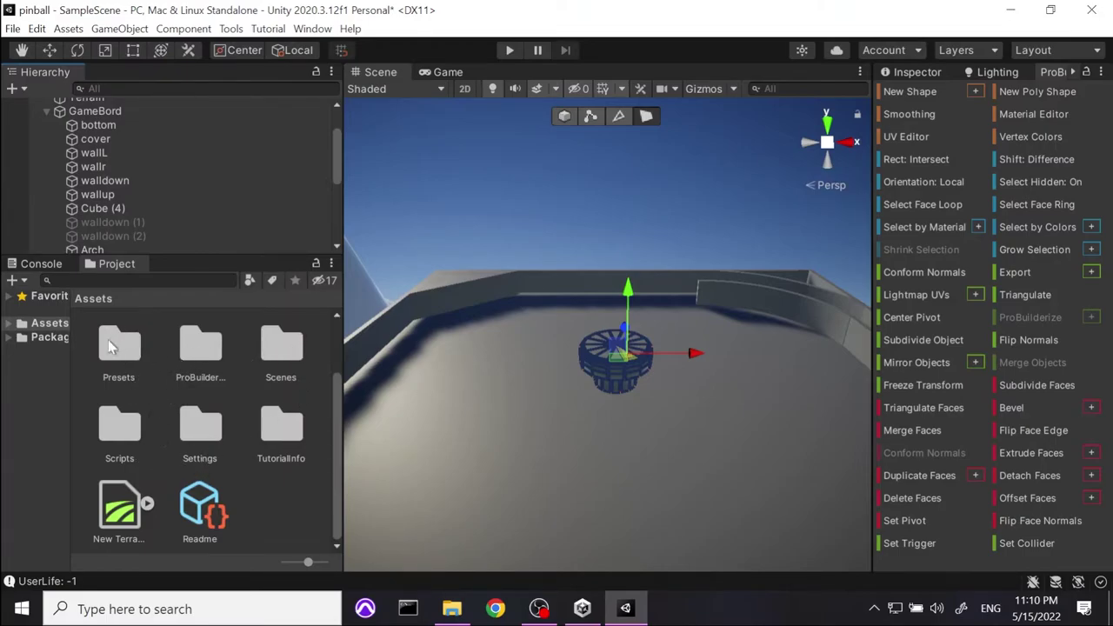
Open the Materials folder in the project assets and duplicate the PedalMat material.
{"action": "scroll", "coordinate": [263, 444], "scroll_direction": "up", "scroll_amount": 2}
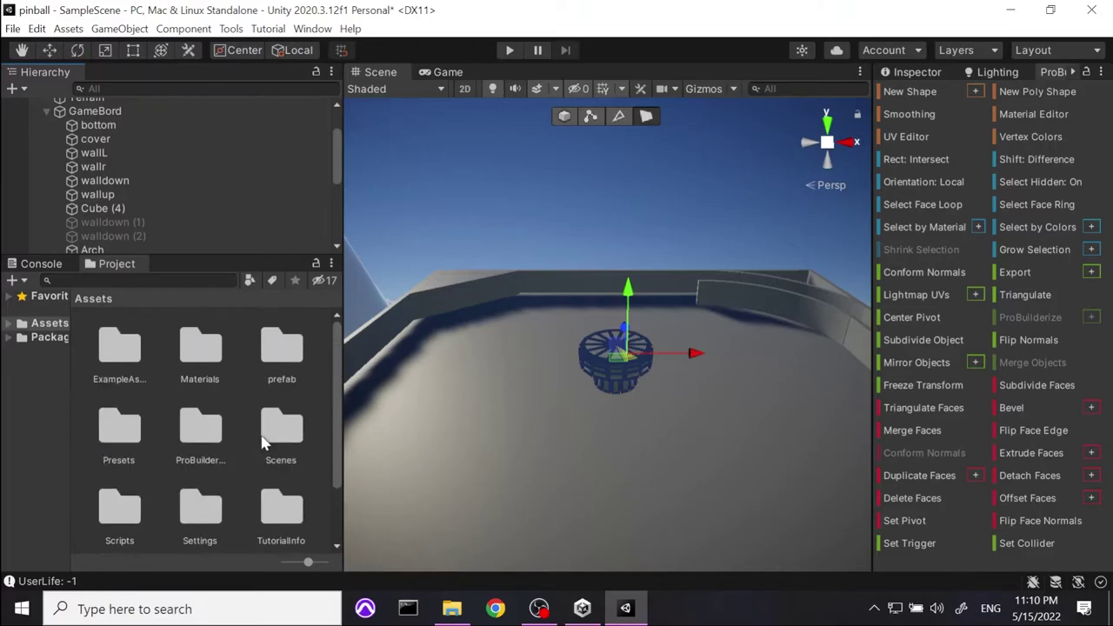
{"action": "double_click", "coordinate": [193, 358]}
{"action": "scroll", "coordinate": [276, 500], "scroll_direction": "down", "scroll_amount": 2}
{"action": "right_click", "coordinate": [277, 492]}
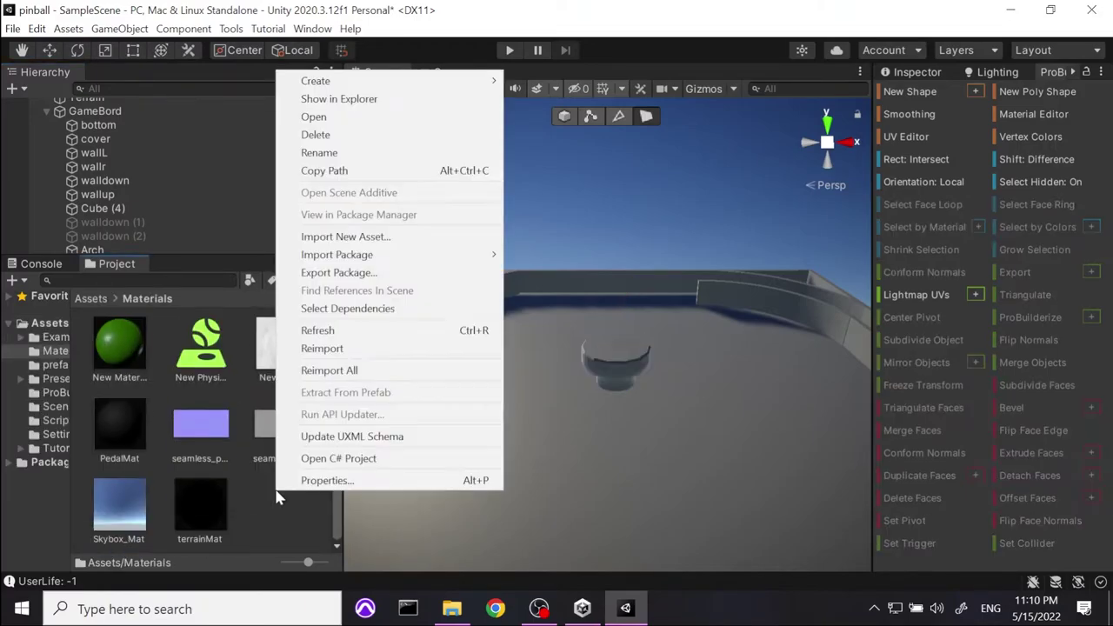
{"action": "left_click", "coordinate": [137, 429]}
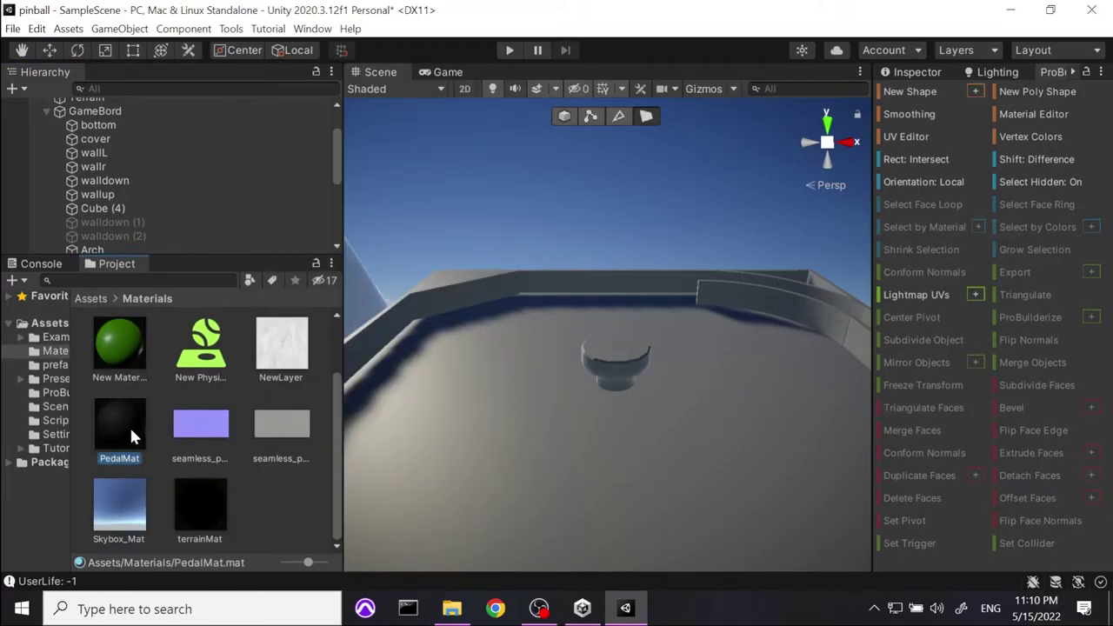
{"action": "right_click", "coordinate": [130, 425]}
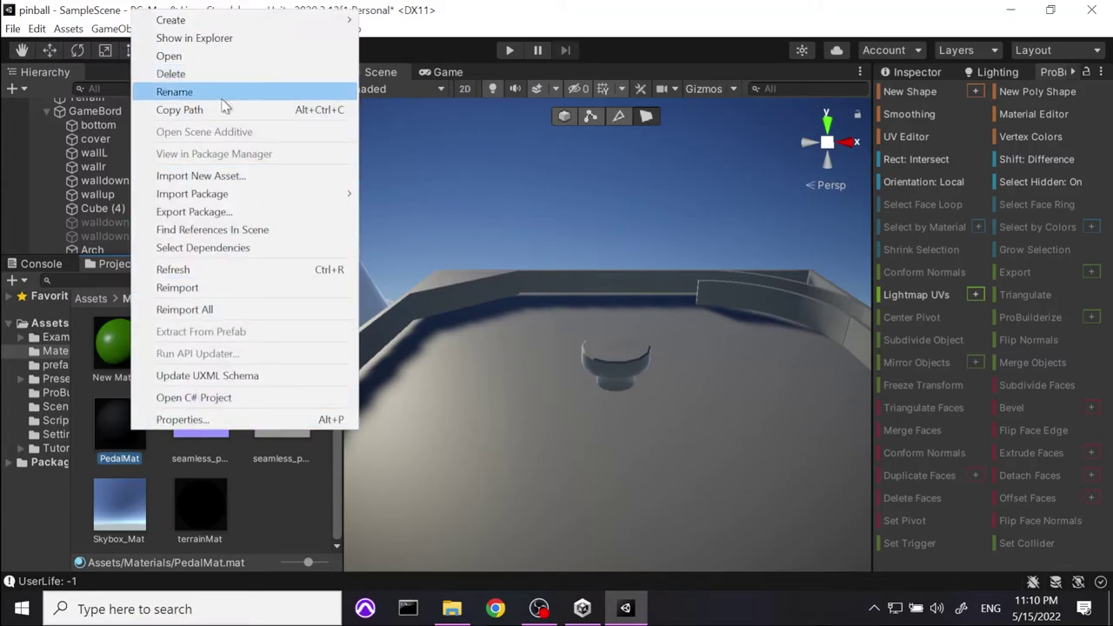
{"action": "left_click", "coordinate": [120, 428]}
{"action": "key", "text": "ctrl+d"}
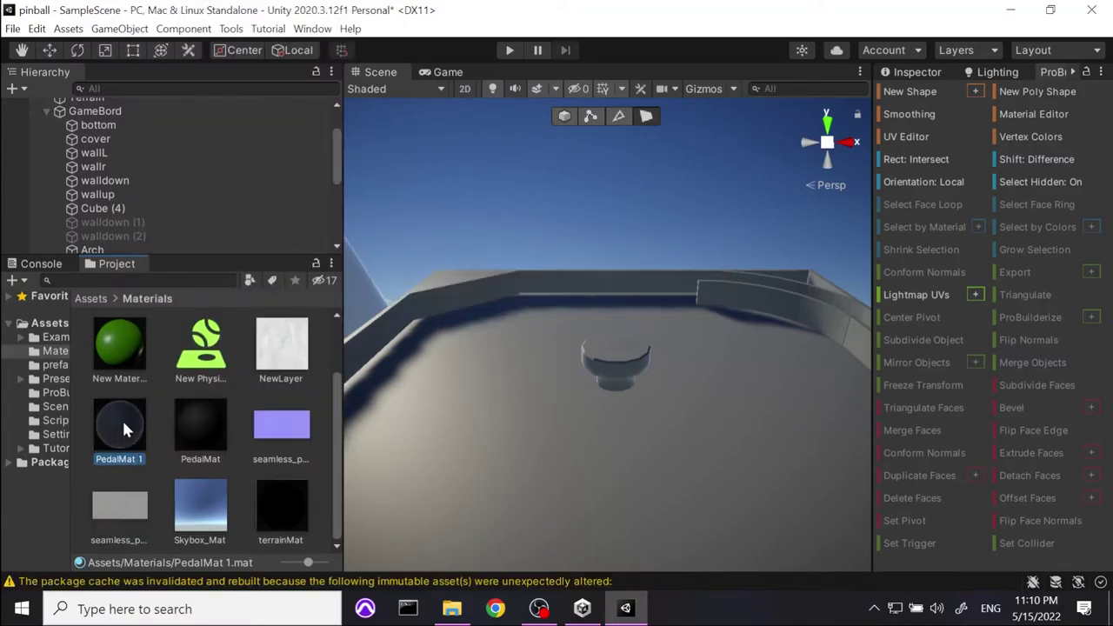
Rename the duplicated pedal material as targetMat.
{"action": "right_click", "coordinate": [124, 430]}
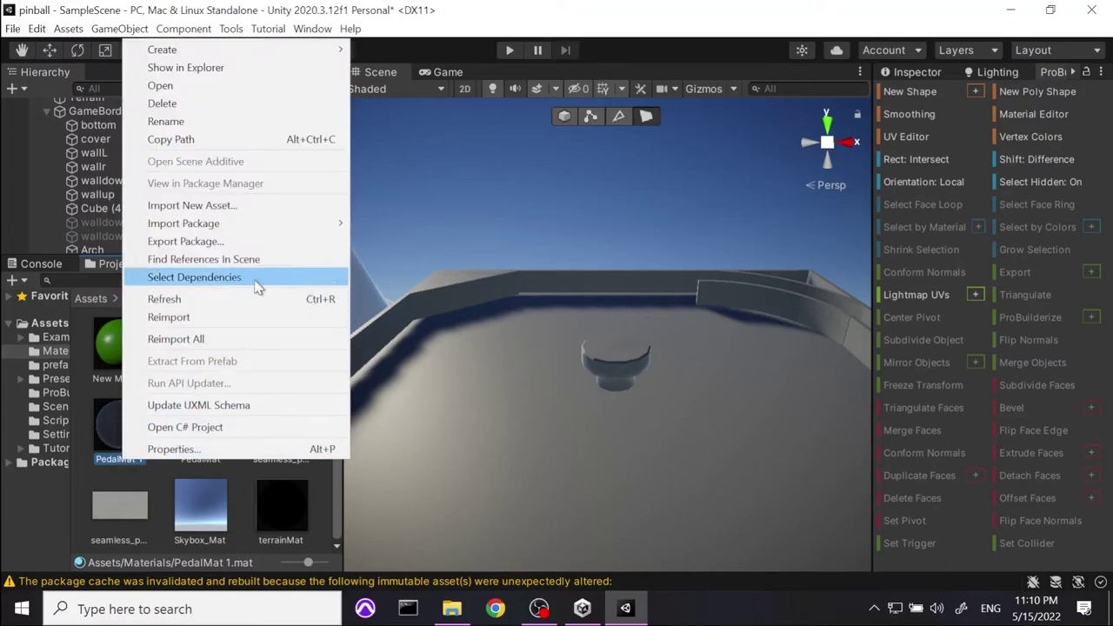
{"action": "left_click", "coordinate": [190, 120]}
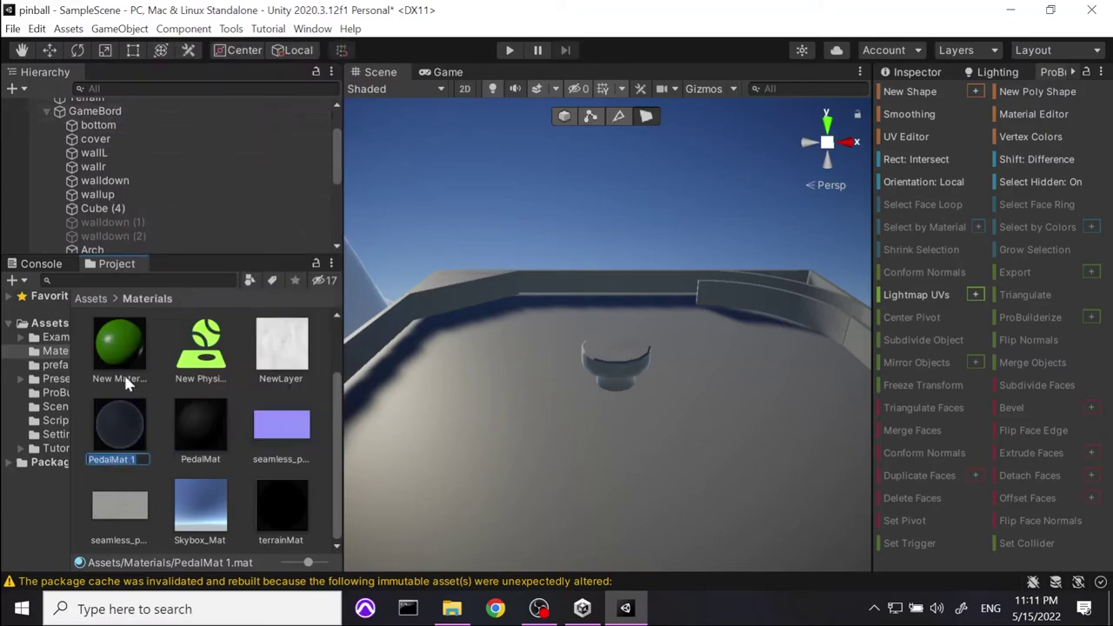
{"action": "type", "text": "targetMat"}
{"action": "key", "text": "Return"}
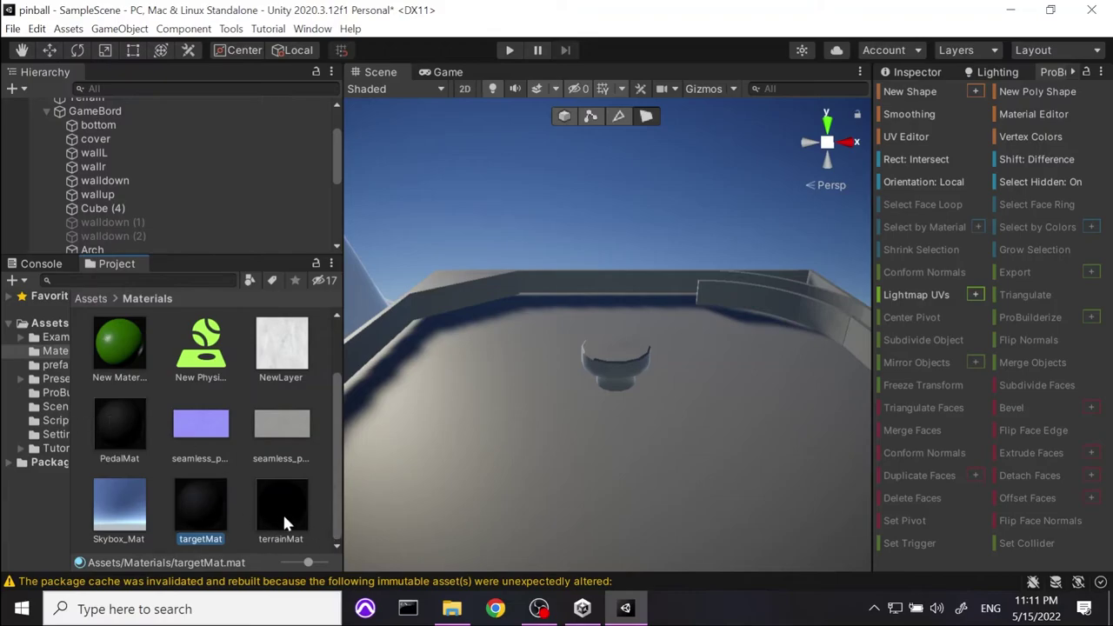
Set targetMat's base map colour to red (E00000) and apply the material to the cylinder on the board.
{"action": "left_click", "coordinate": [908, 73]}
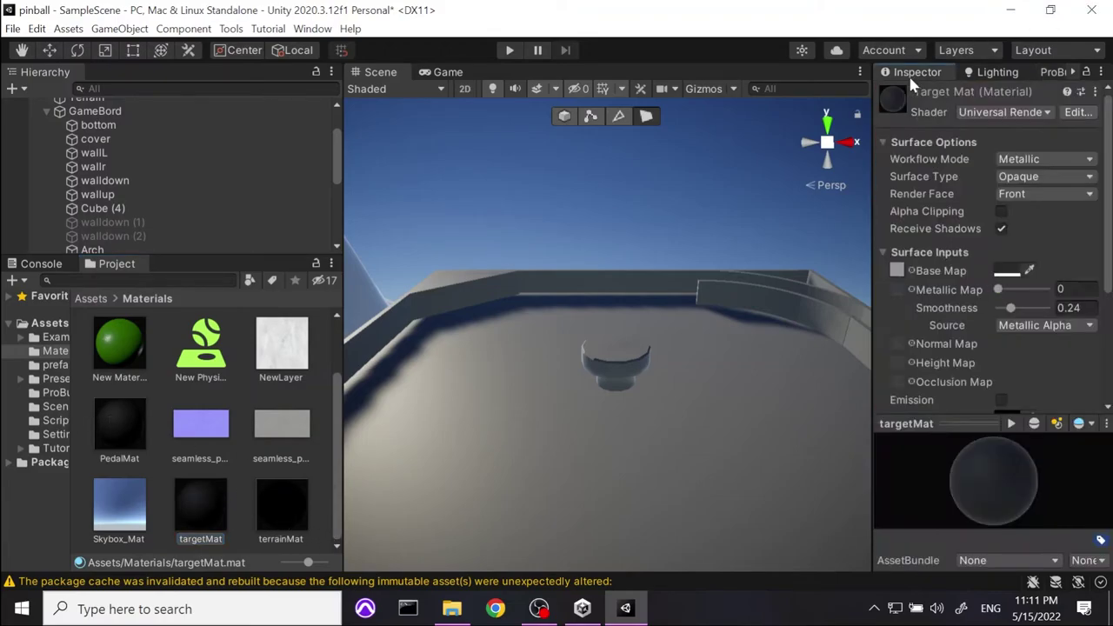
{"action": "left_click", "coordinate": [1009, 275]}
{"action": "left_click_drag", "start_coordinate": [1006, 286], "coordinate": [1050, 274]}
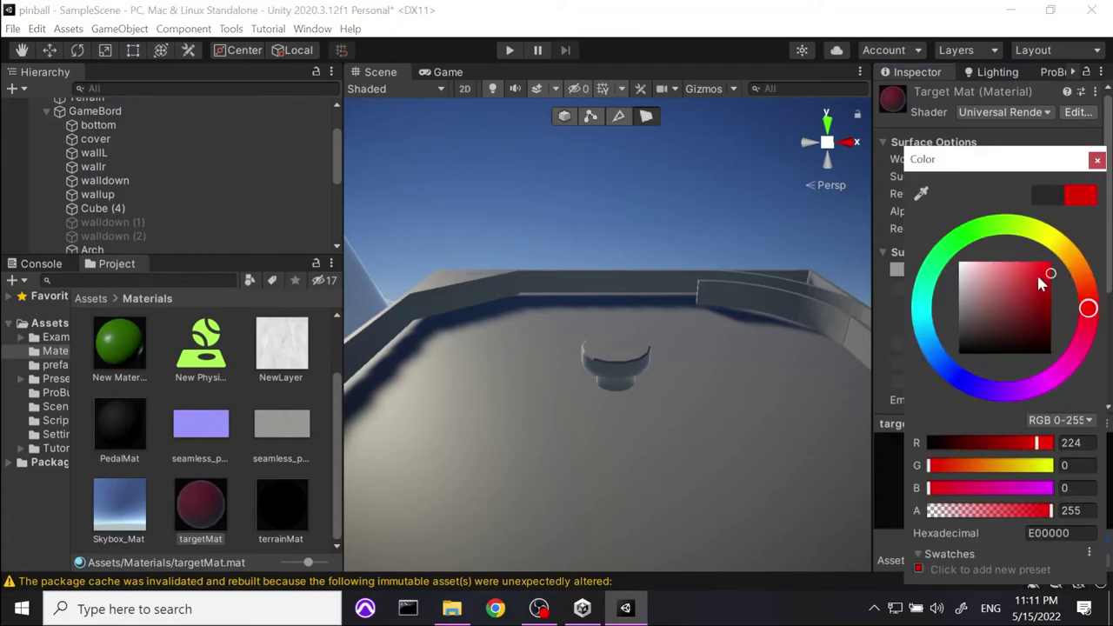
{"action": "left_click", "coordinate": [1097, 161]}
{"action": "left_click_drag", "start_coordinate": [204, 511], "coordinate": [649, 407]}
{"action": "scroll", "coordinate": [649, 407], "scroll_direction": "up", "scroll_amount": 4}
{"action": "scroll", "coordinate": [649, 407], "scroll_direction": "down", "scroll_amount": 5}
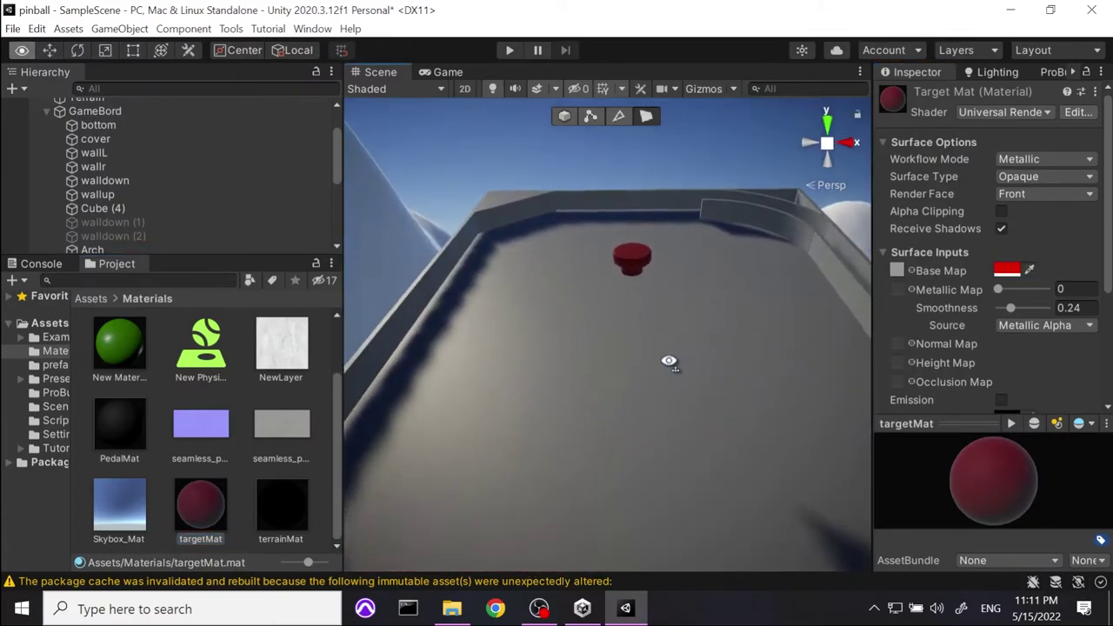
Adjust targetMat's smoothness and clear the texture from its base map.
{"action": "mouse_move", "coordinate": [1010, 310]}
{"action": "left_mouse_down"}
{"action": "mouse_move", "coordinate": [1044, 309]}
{"action": "mouse_move", "coordinate": [1013, 302]}
{"action": "mouse_move", "coordinate": [1015, 292]}
{"action": "left_mouse_up"}
{"action": "left_click", "coordinate": [897, 271]}
{"action": "left_click", "coordinate": [903, 271]}
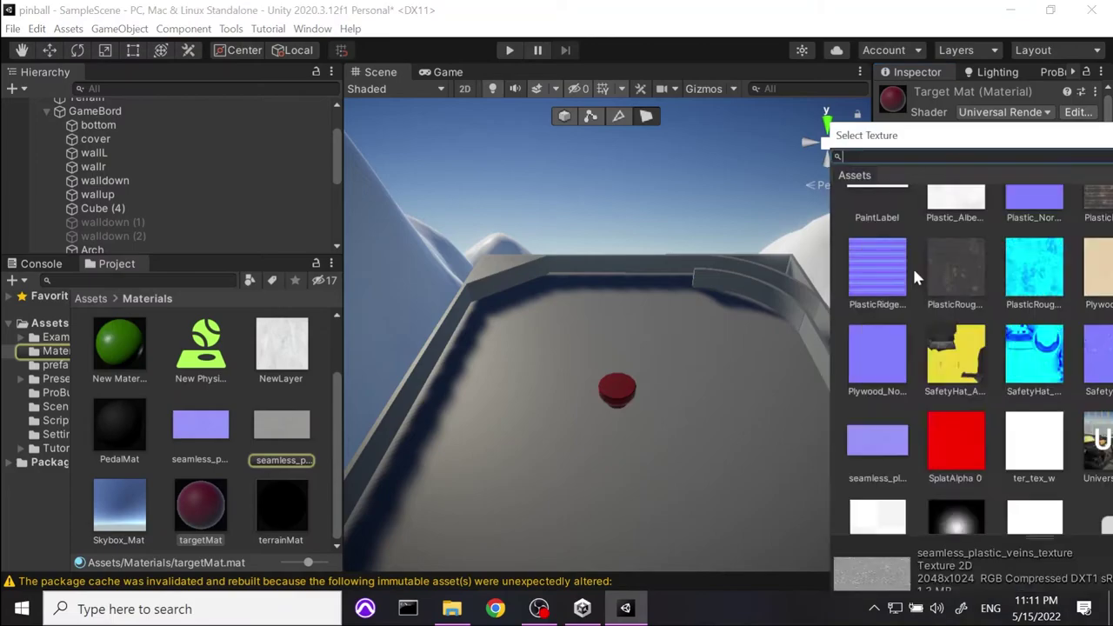
{"action": "scroll", "coordinate": [957, 391], "scroll_direction": "up", "scroll_amount": 10}
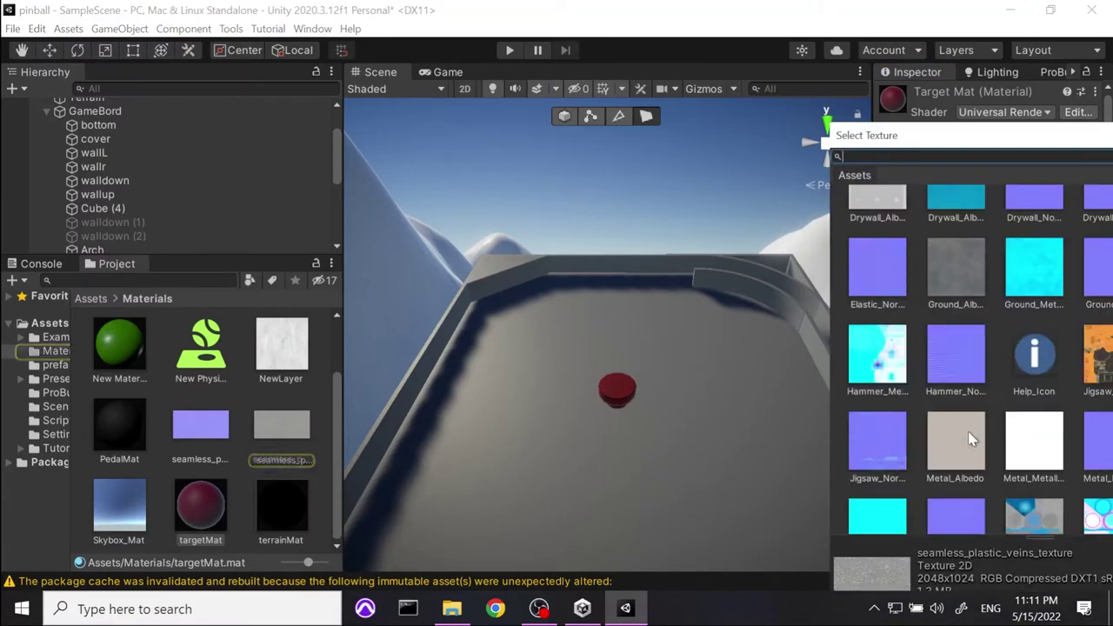
{"action": "scroll", "coordinate": [967, 432], "scroll_direction": "up", "scroll_amount": 5}
{"action": "left_click", "coordinate": [898, 244]}
{"action": "left_click", "coordinate": [671, 147]}
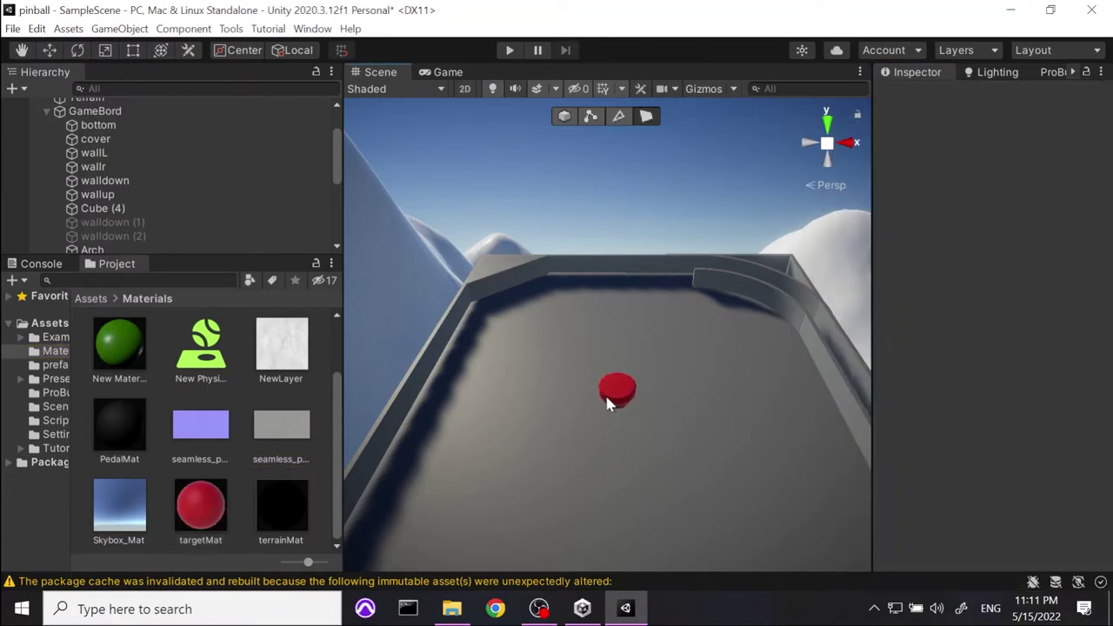
{"action": "scroll", "coordinate": [626, 411], "scroll_direction": "up", "scroll_amount": 4}
{"action": "scroll", "coordinate": [626, 411], "scroll_direction": "down", "scroll_amount": 3}
{"action": "scroll", "coordinate": [629, 411], "scroll_direction": "up", "scroll_amount": 3}
{"action": "scroll", "coordinate": [643, 419], "scroll_direction": "down", "scroll_amount": 3}
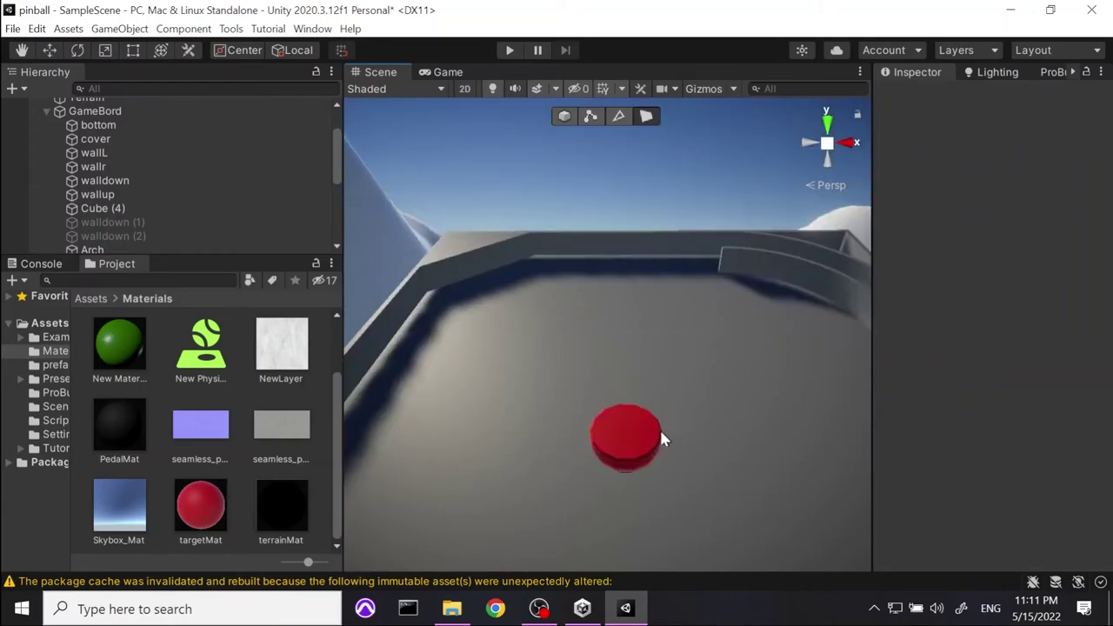
{"action": "scroll", "coordinate": [644, 400], "scroll_direction": "down", "scroll_amount": 3}
{"action": "scroll", "coordinate": [618, 361], "scroll_direction": "up", "scroll_amount": 2}
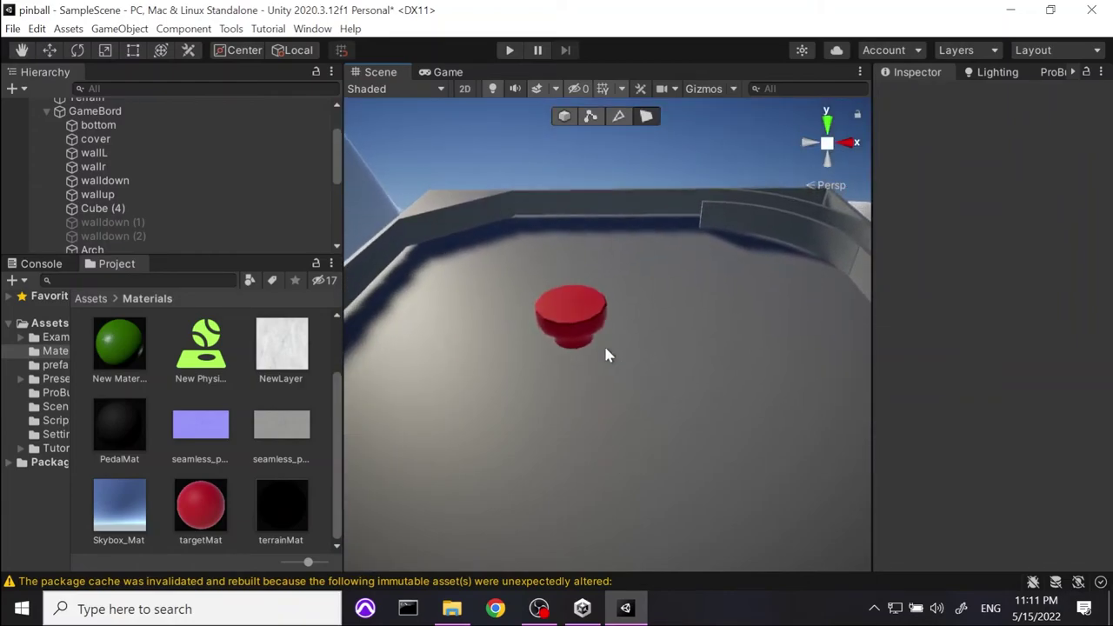
Select the Cylinder under Target in face mode and select all of its faces sharing the same material.
{"action": "scroll", "coordinate": [120, 228], "scroll_direction": "down", "scroll_amount": 4}
{"action": "left_click", "coordinate": [115, 223]}
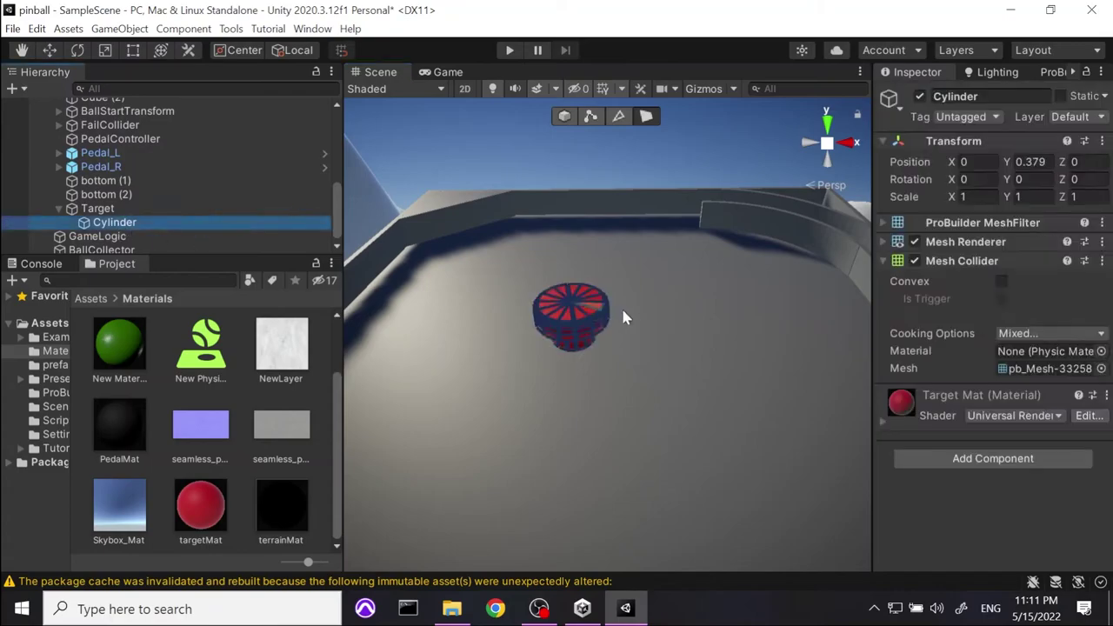
{"action": "left_click", "coordinate": [648, 119]}
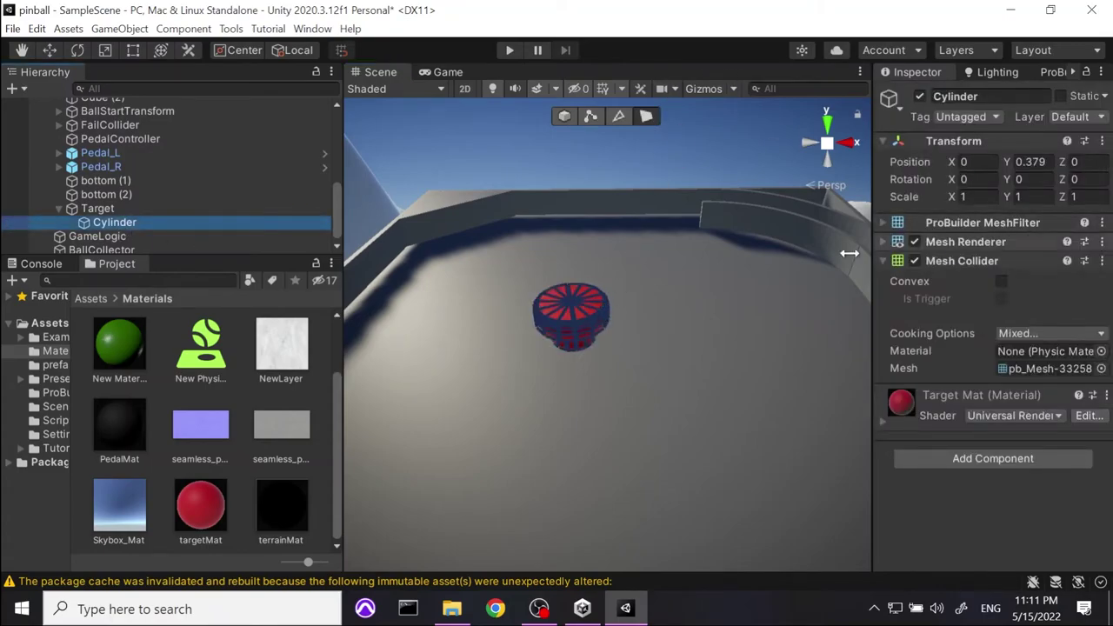
{"action": "left_click", "coordinate": [581, 317]}
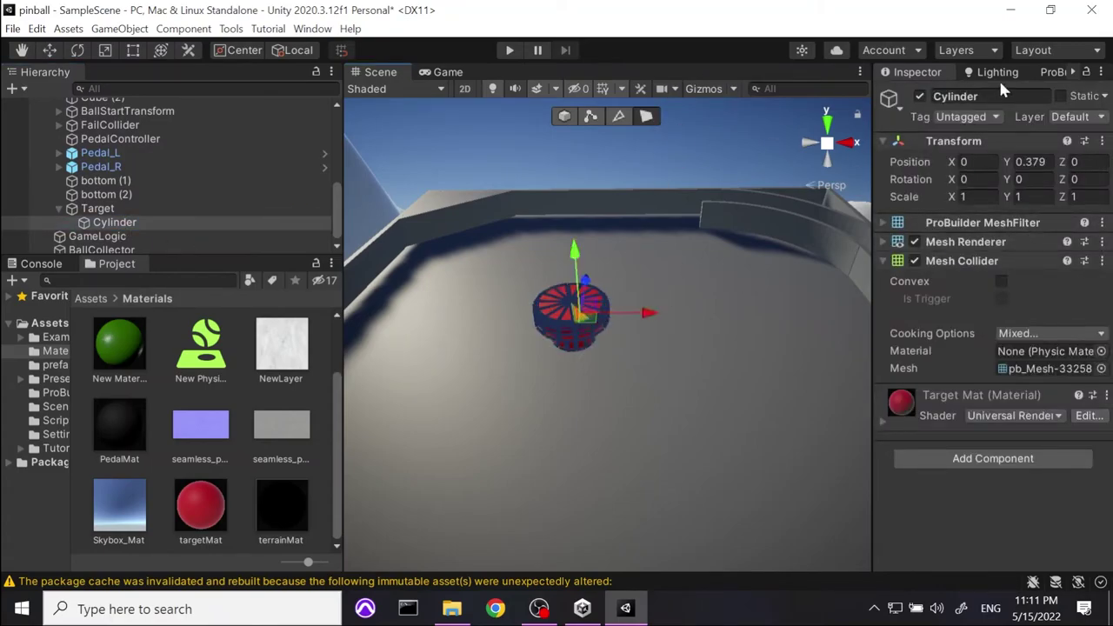
{"action": "left_click", "coordinate": [1056, 72]}
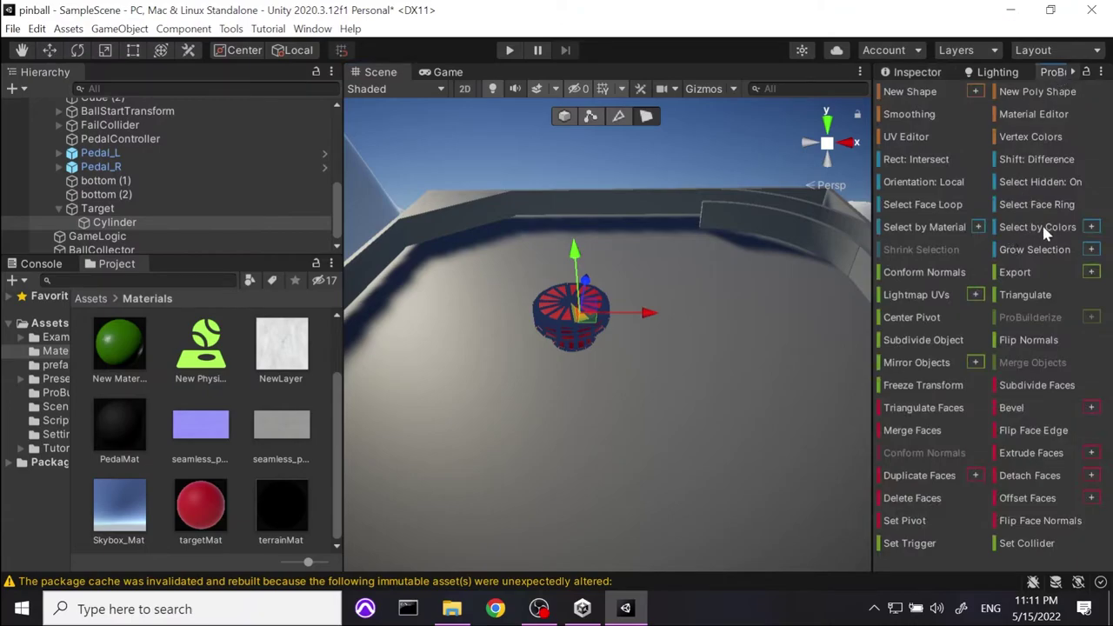
{"action": "left_click", "coordinate": [945, 225]}
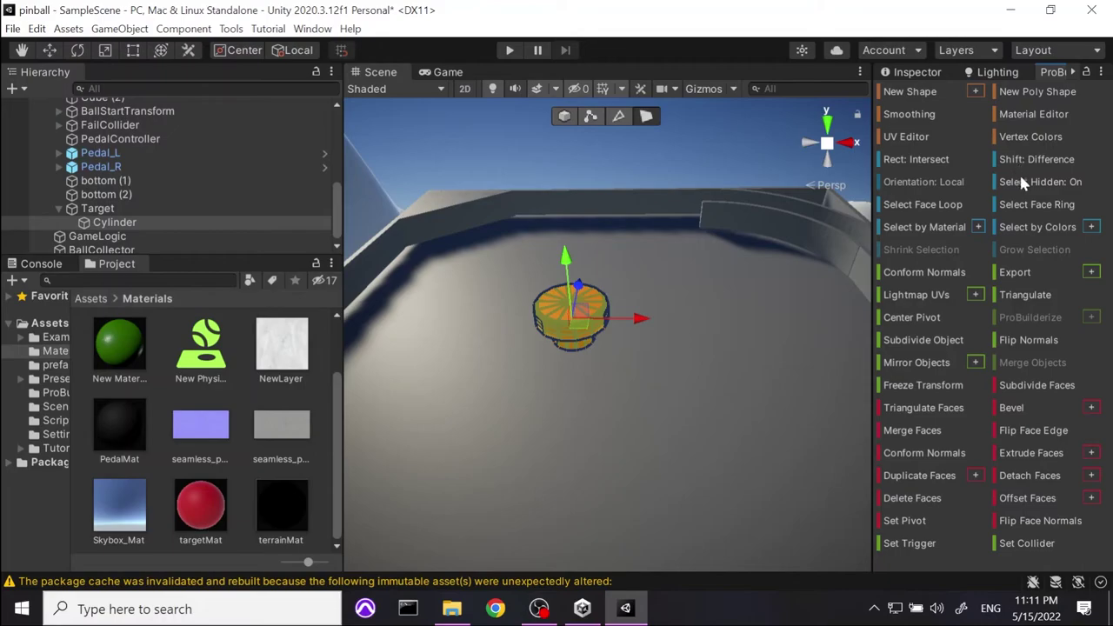
Open the Smooth Group Editor for the Cylinder's selected faces and inspect the target's surface on the board.
{"action": "left_click", "coordinate": [913, 114]}
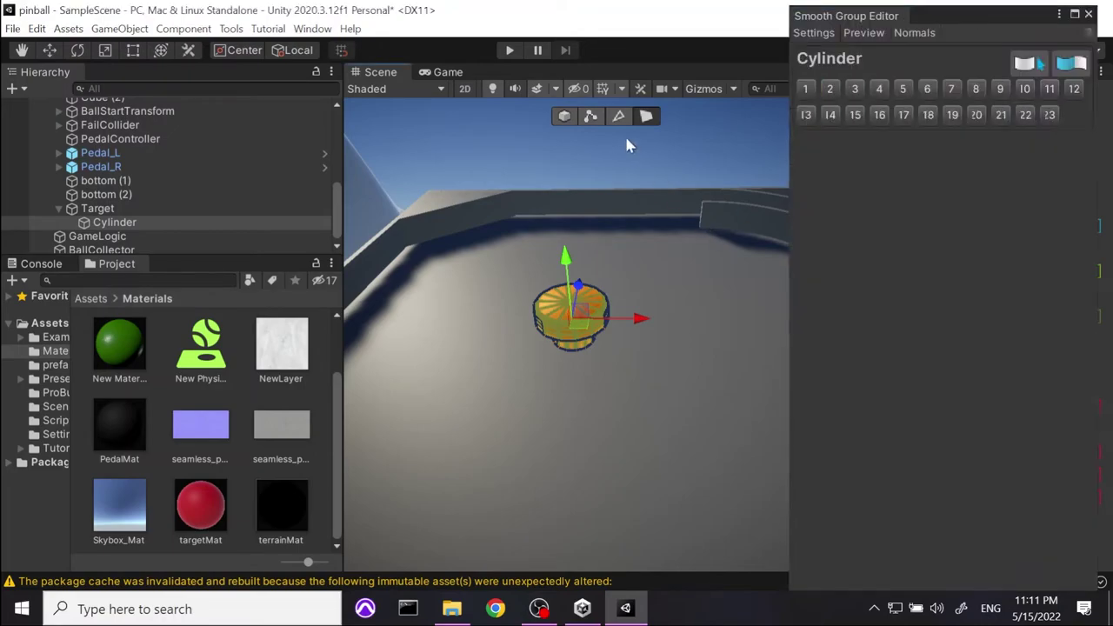
{"action": "left_click", "coordinate": [612, 374]}
{"action": "scroll", "coordinate": [558, 320], "scroll_direction": "up", "scroll_amount": 5}
{"action": "scroll", "coordinate": [559, 322], "scroll_direction": "down", "scroll_amount": 5}
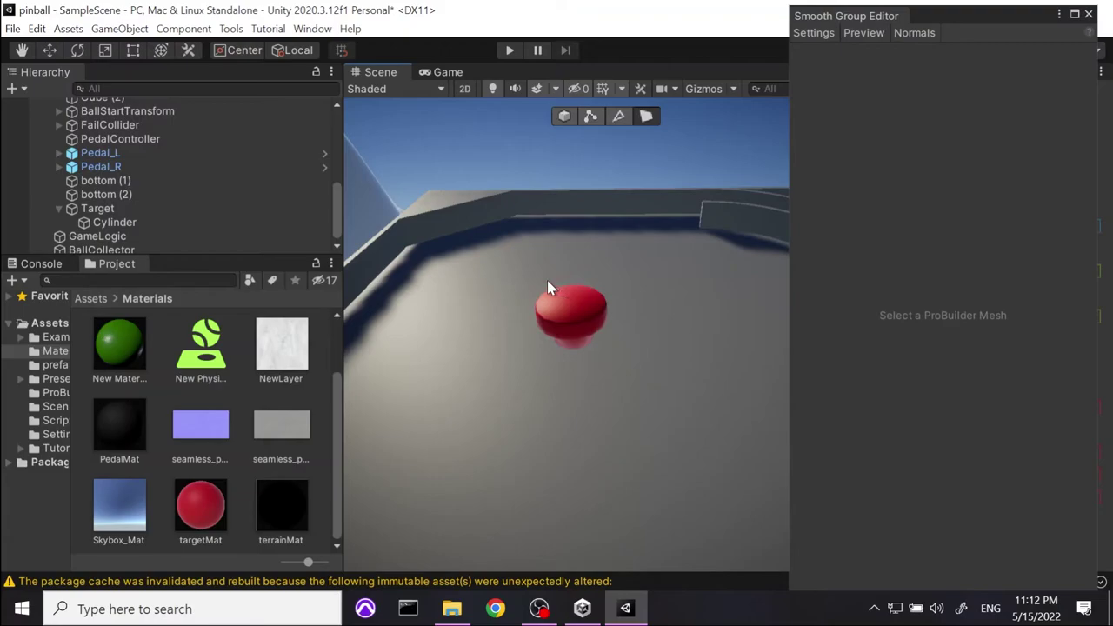
{"action": "scroll", "coordinate": [547, 278], "scroll_direction": "down", "scroll_amount": 3}
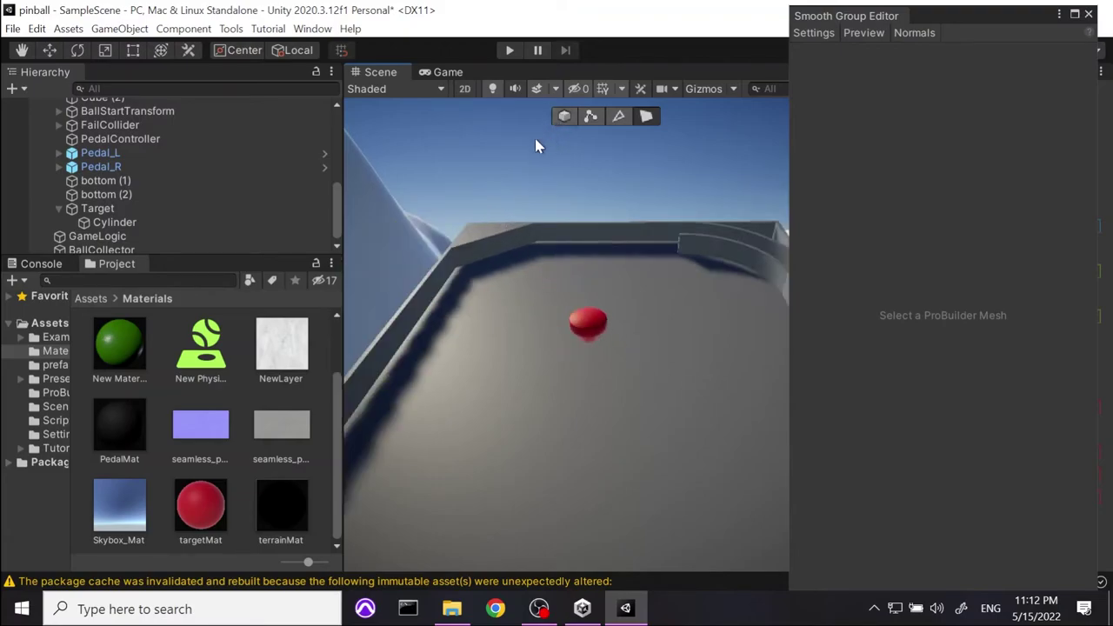
Close the Smooth Group Editor and assign the New Physic Material to the Mesh Collider of the Cylinder under Target.
{"action": "left_click", "coordinate": [59, 209]}
{"action": "left_click", "coordinate": [72, 218]}
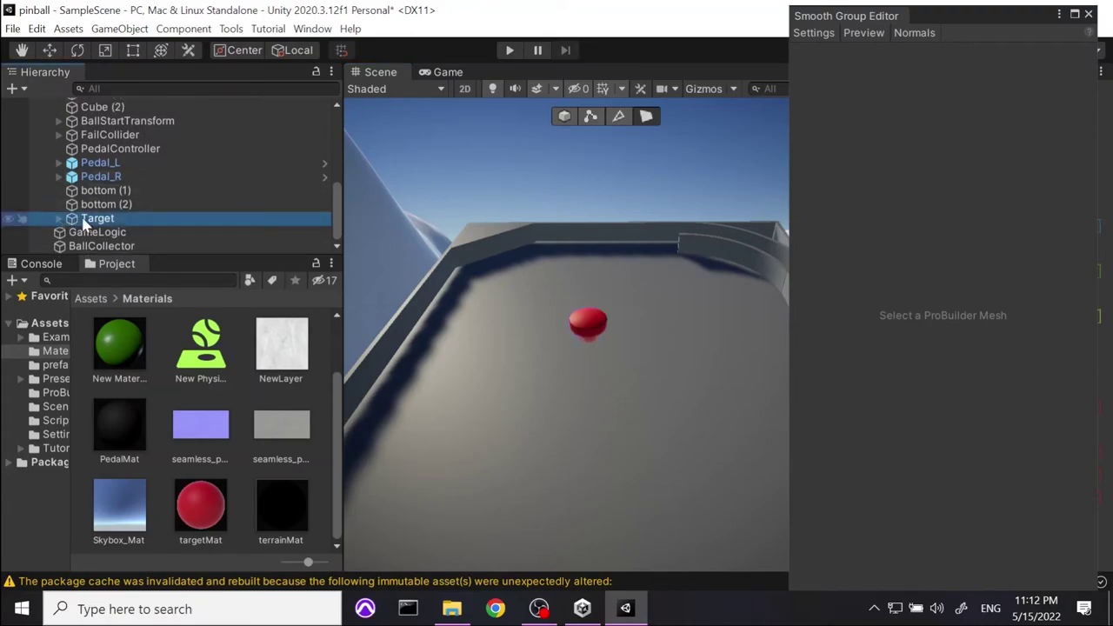
{"action": "left_click", "coordinate": [61, 219]}
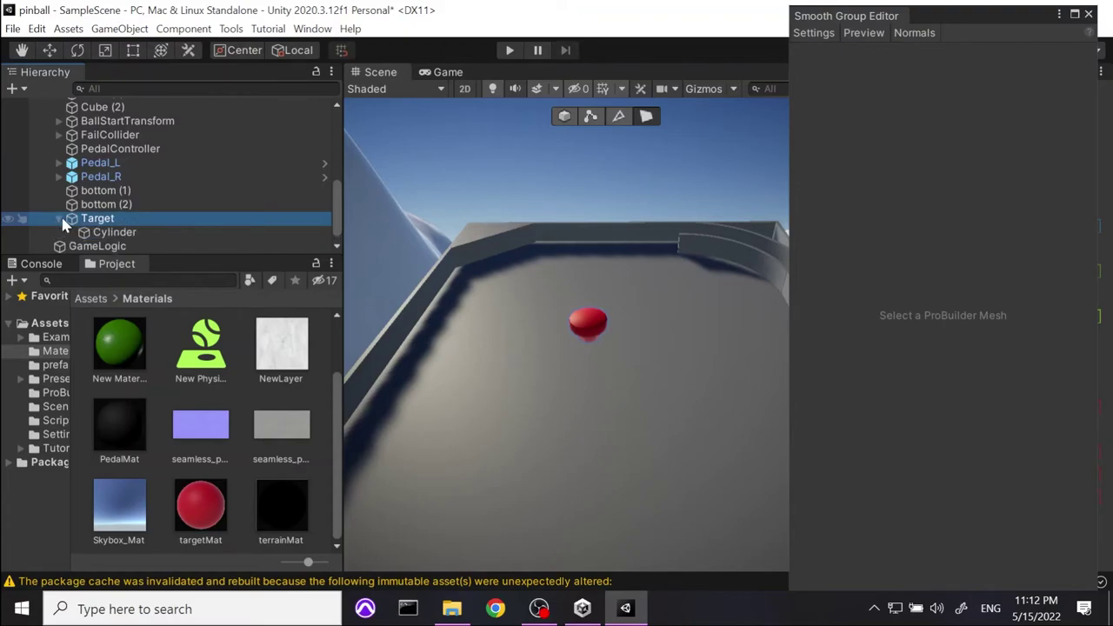
{"action": "left_click", "coordinate": [143, 233]}
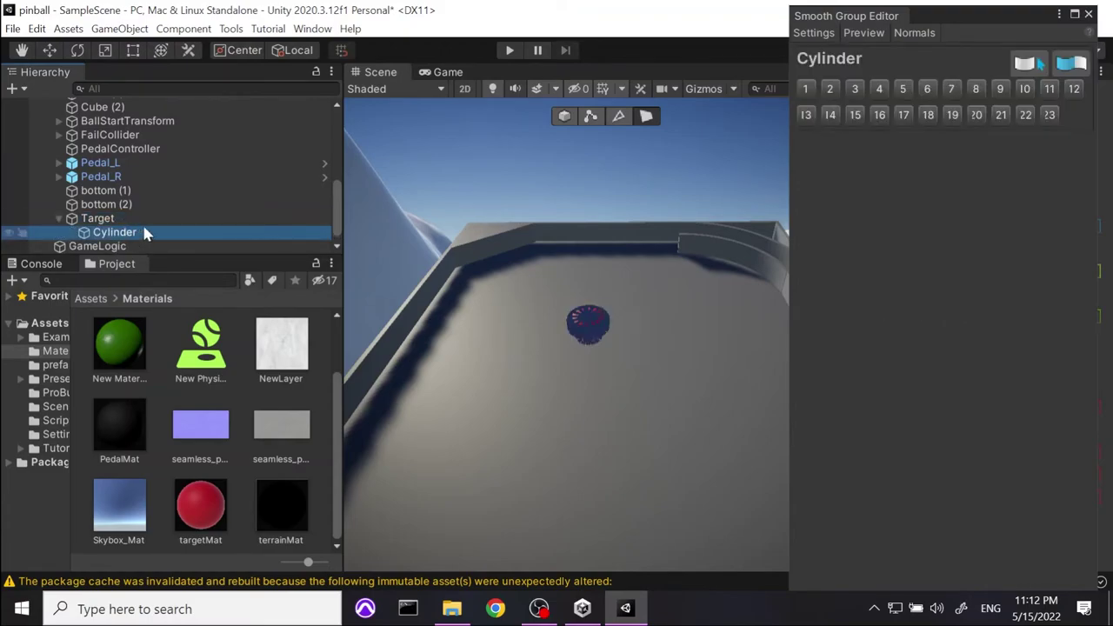
{"action": "left_click", "coordinate": [1088, 15]}
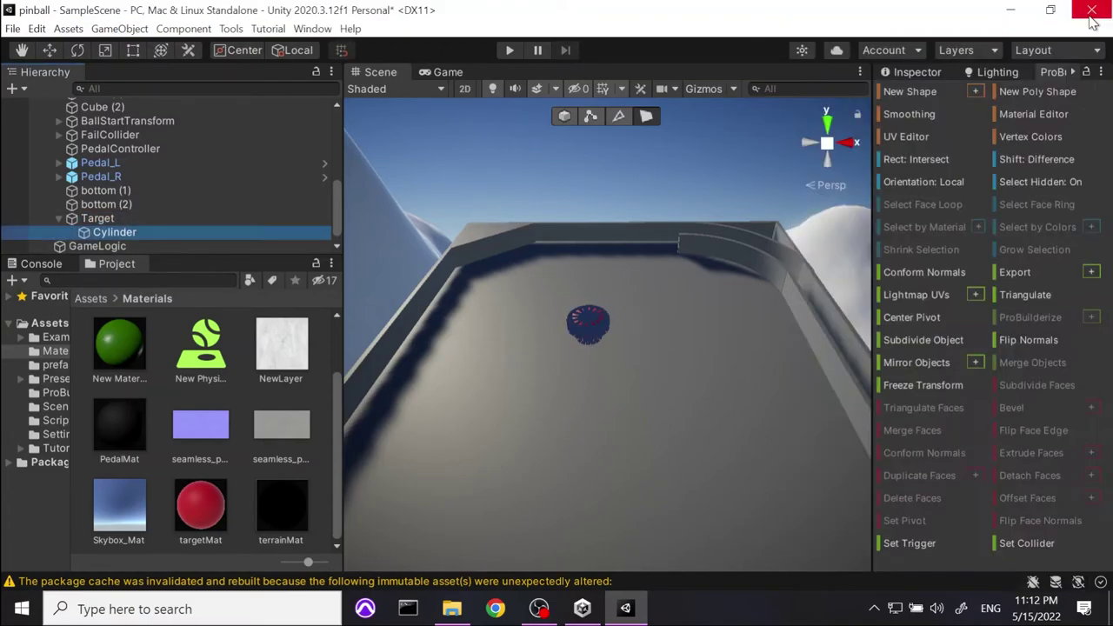
{"action": "left_click", "coordinate": [927, 72]}
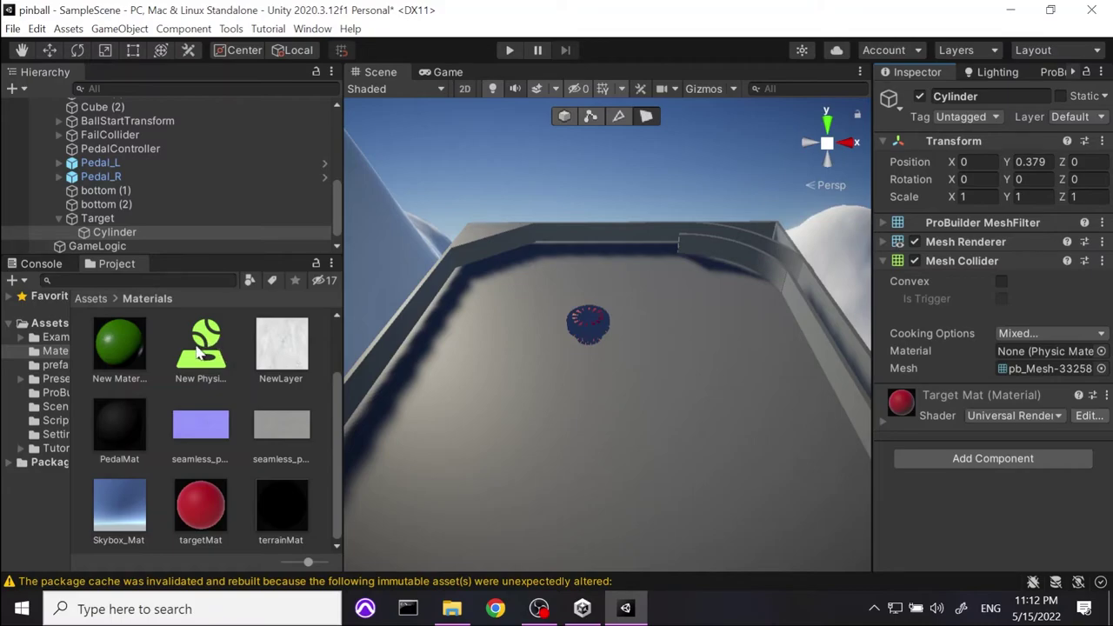
{"action": "left_click_drag", "start_coordinate": [199, 347], "coordinate": [1053, 352]}
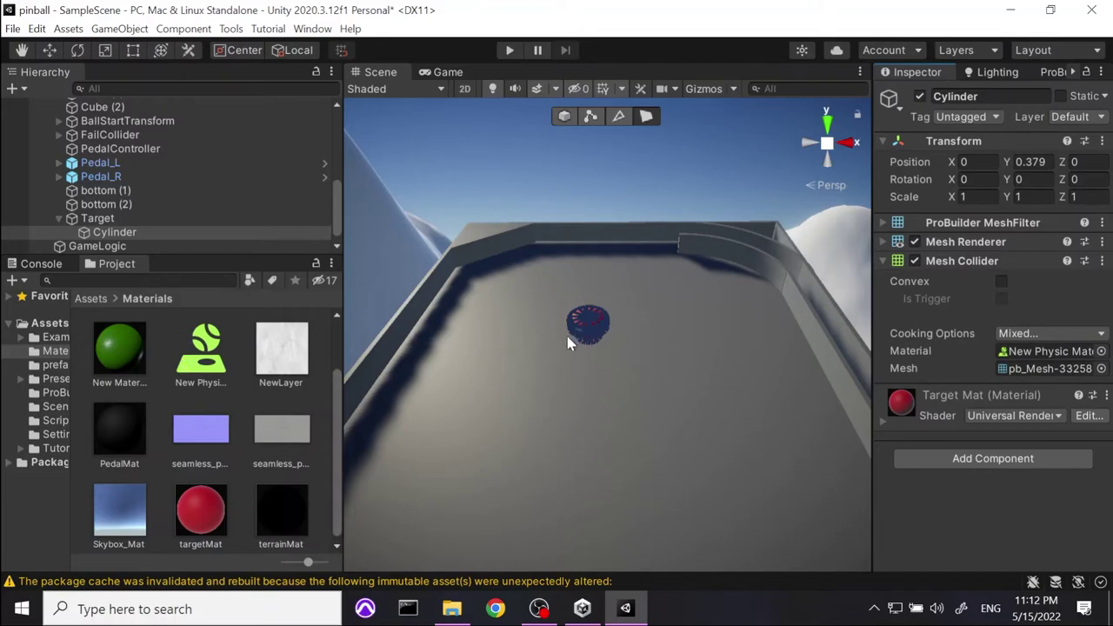
{"action": "left_click", "coordinate": [567, 189]}
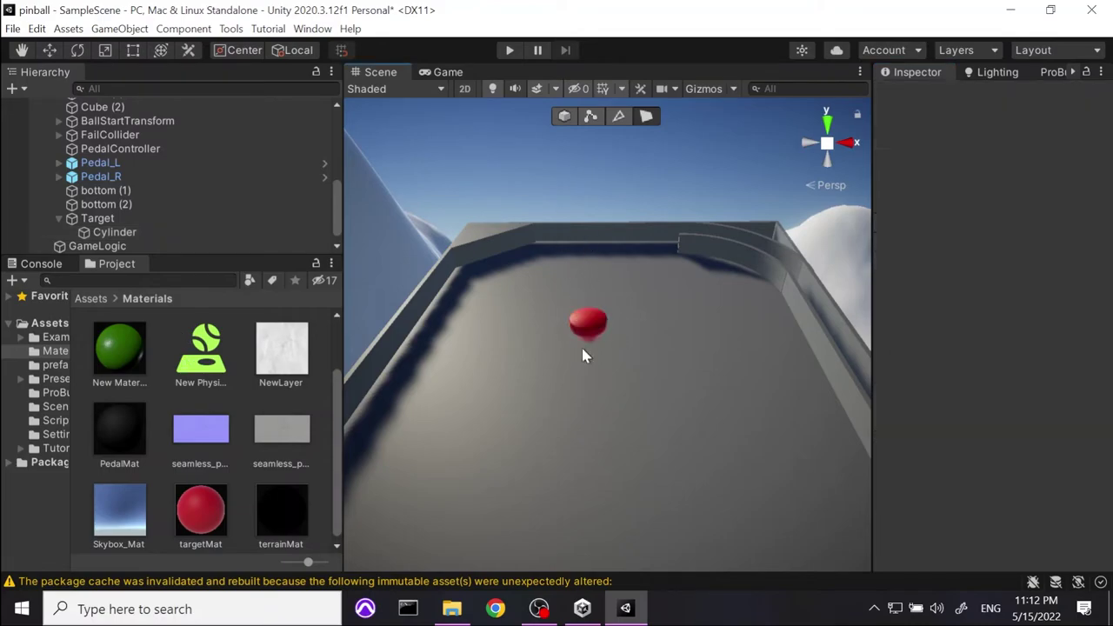
Open the Animation window for the Cylinder, dock it beneath the Scene view and widen the scene area.
{"action": "left_click", "coordinate": [599, 322]}
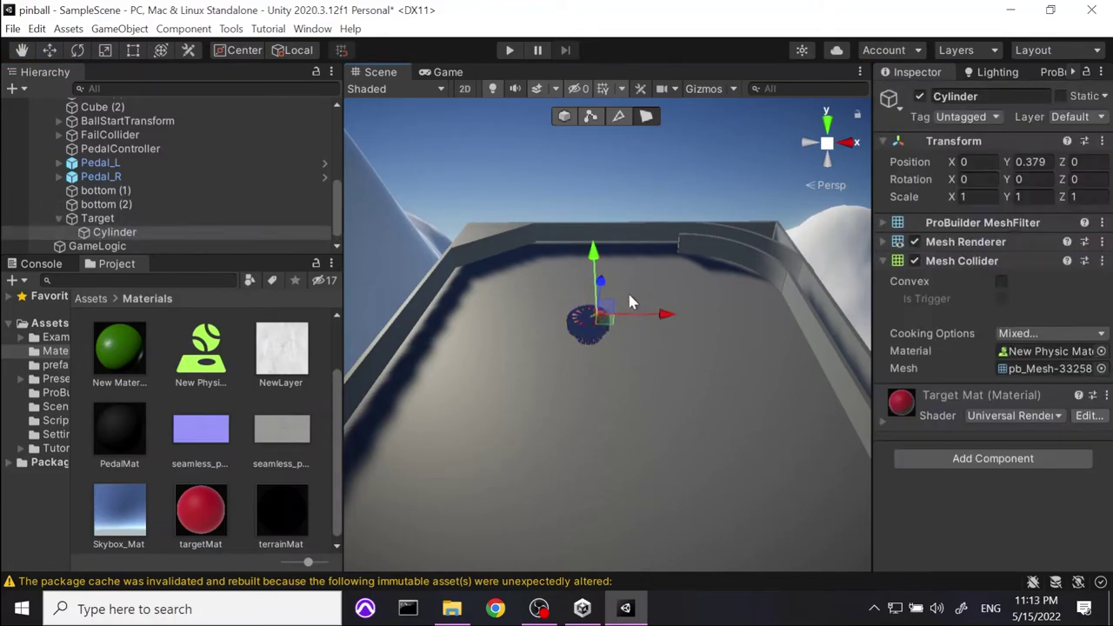
{"action": "left_click", "coordinate": [311, 28]}
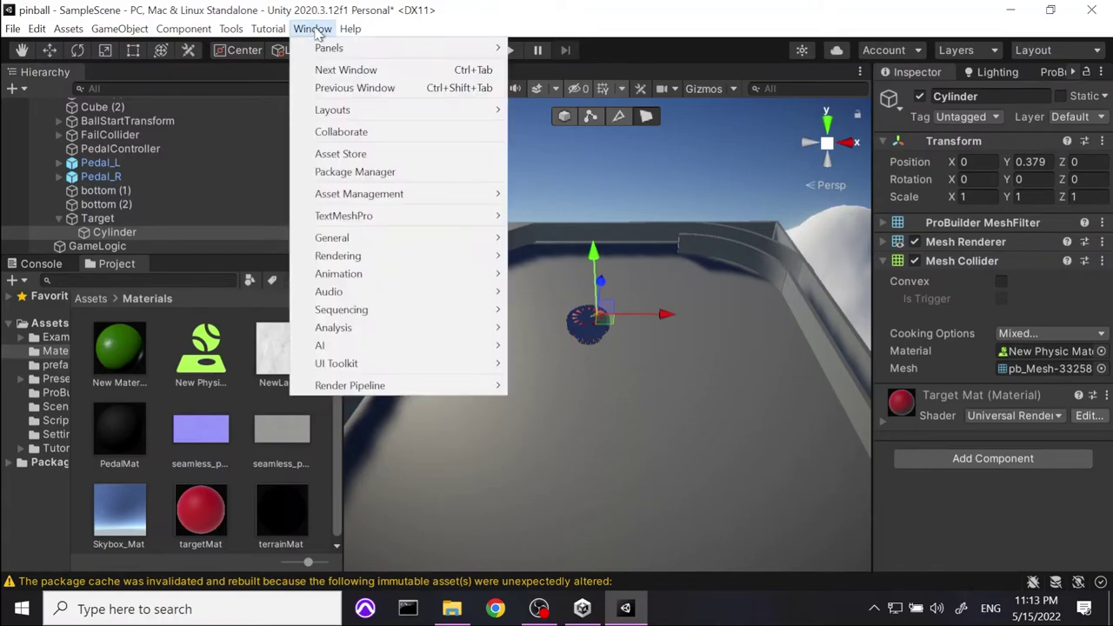
{"action": "mouse_move", "coordinate": [425, 278]}
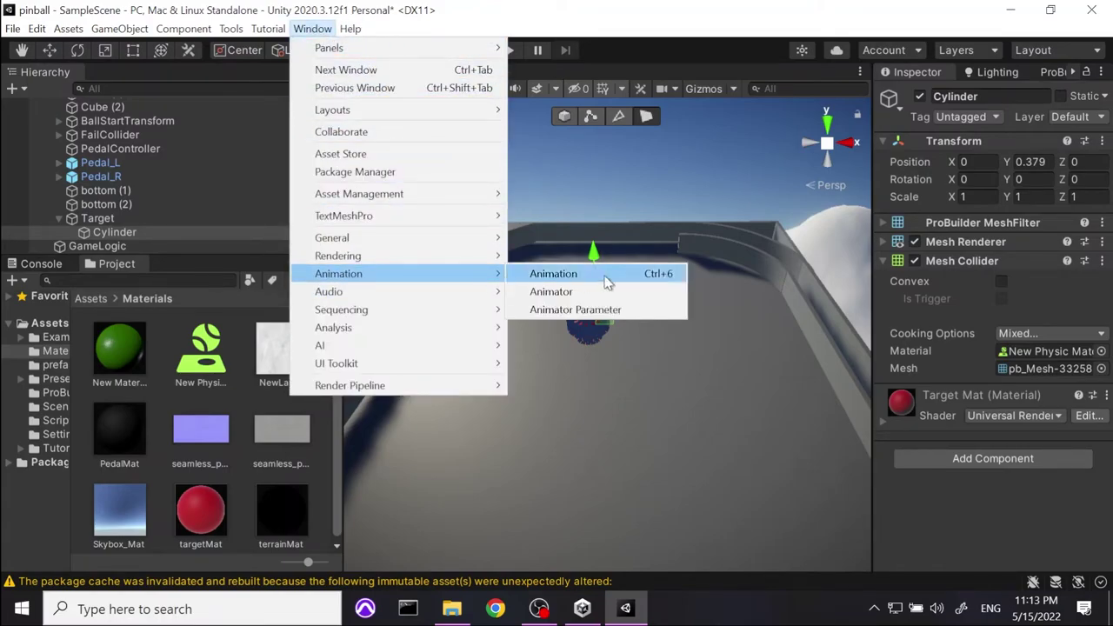
{"action": "left_click", "coordinate": [574, 274]}
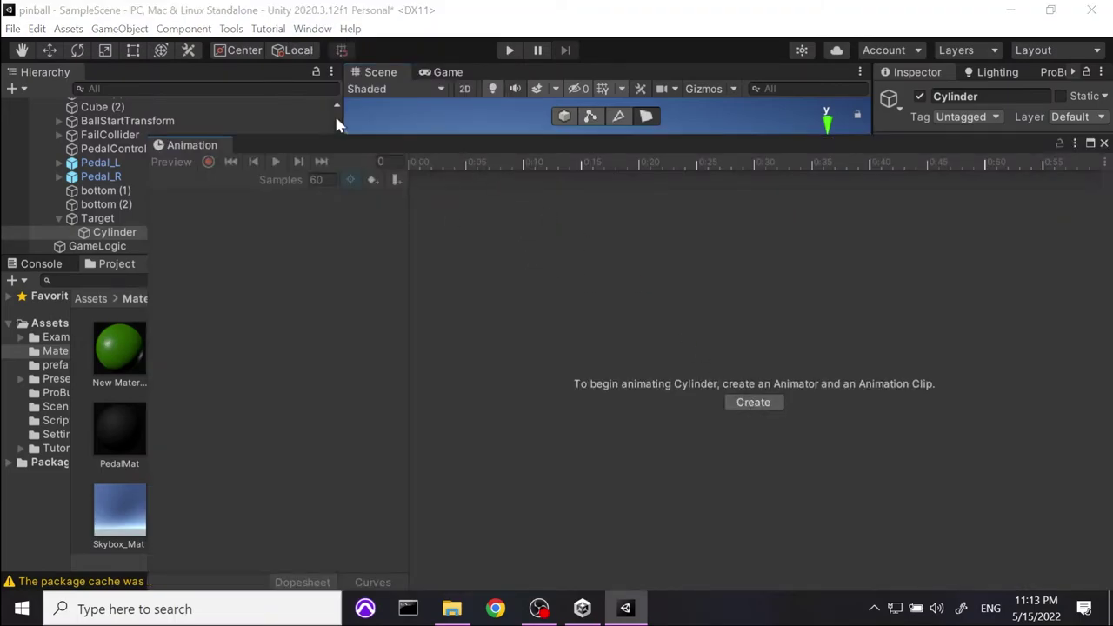
{"action": "left_click_drag", "start_coordinate": [209, 153], "coordinate": [86, 541]}
{"action": "left_click_drag", "start_coordinate": [343, 510], "coordinate": [286, 449]}
{"action": "left_click_drag", "start_coordinate": [51, 484], "coordinate": [446, 520]}
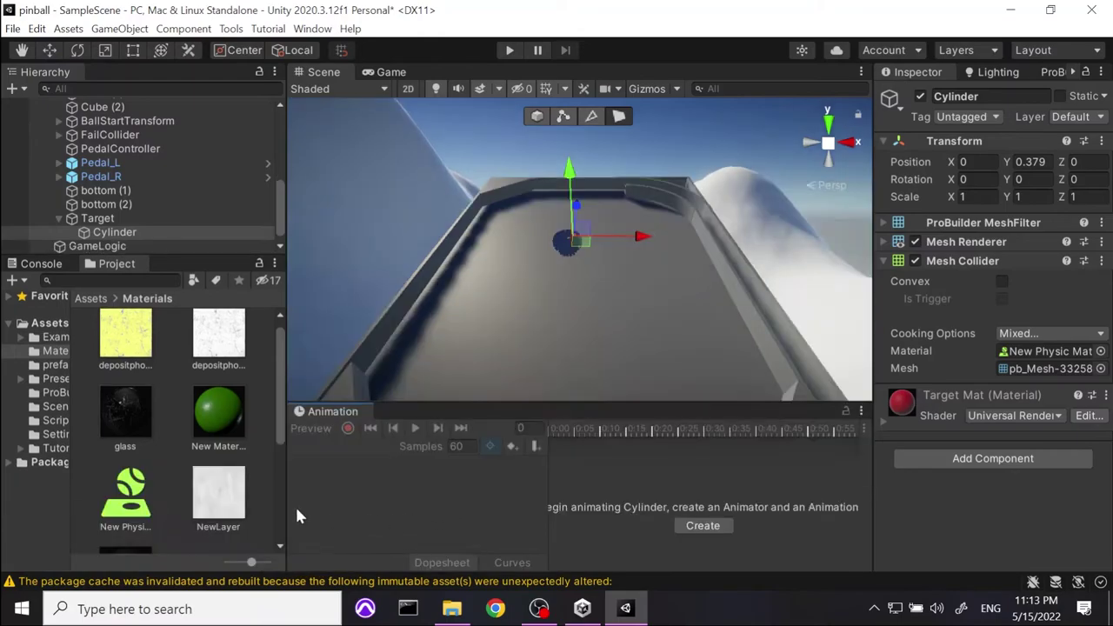
{"action": "left_click_drag", "start_coordinate": [282, 489], "coordinate": [72, 472]}
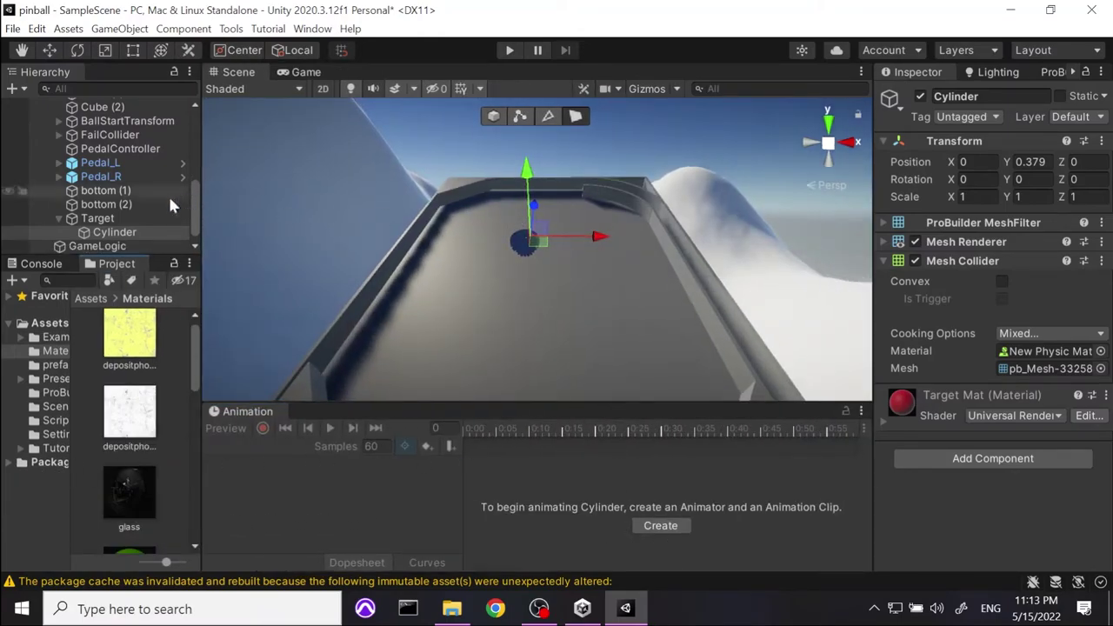
Create an Animator and an animation clip named TargetAnim for the Cylinder, saved in the Materials folder.
{"action": "left_click", "coordinate": [668, 527]}
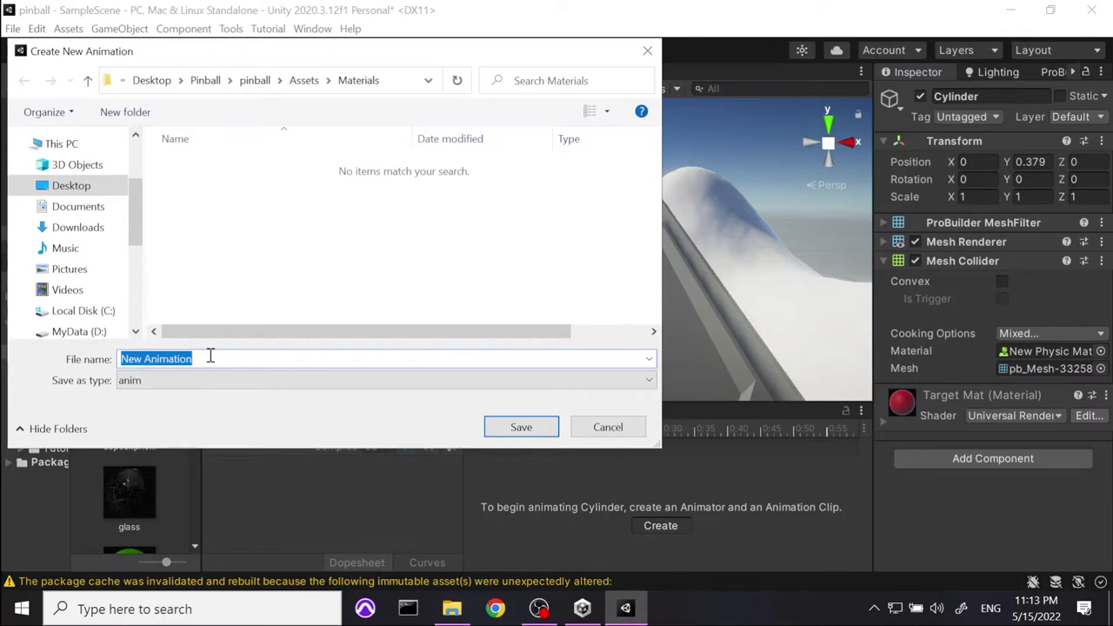
{"action": "type", "text": "Tar"}
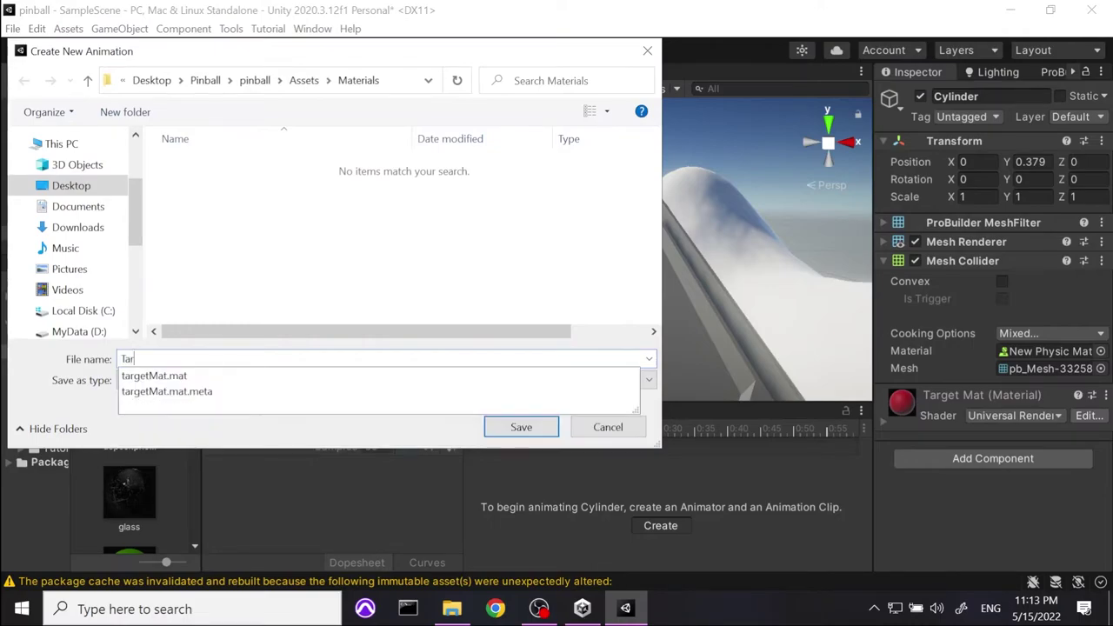
{"action": "type", "text": "getAni"}
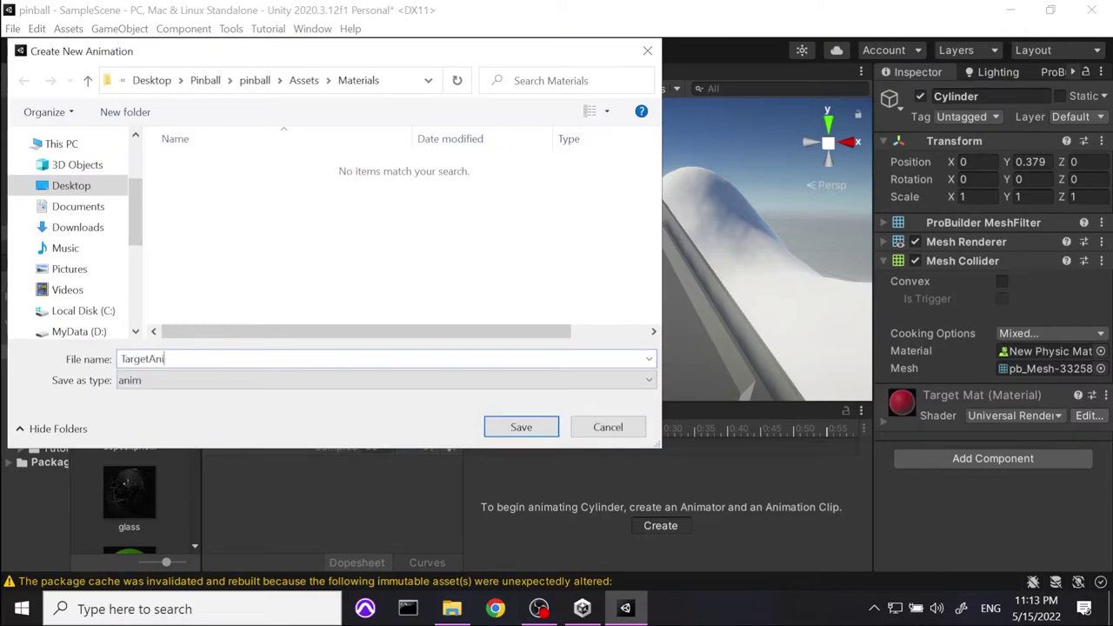
{"action": "type", "text": "m"}
{"action": "key", "text": "Return"}
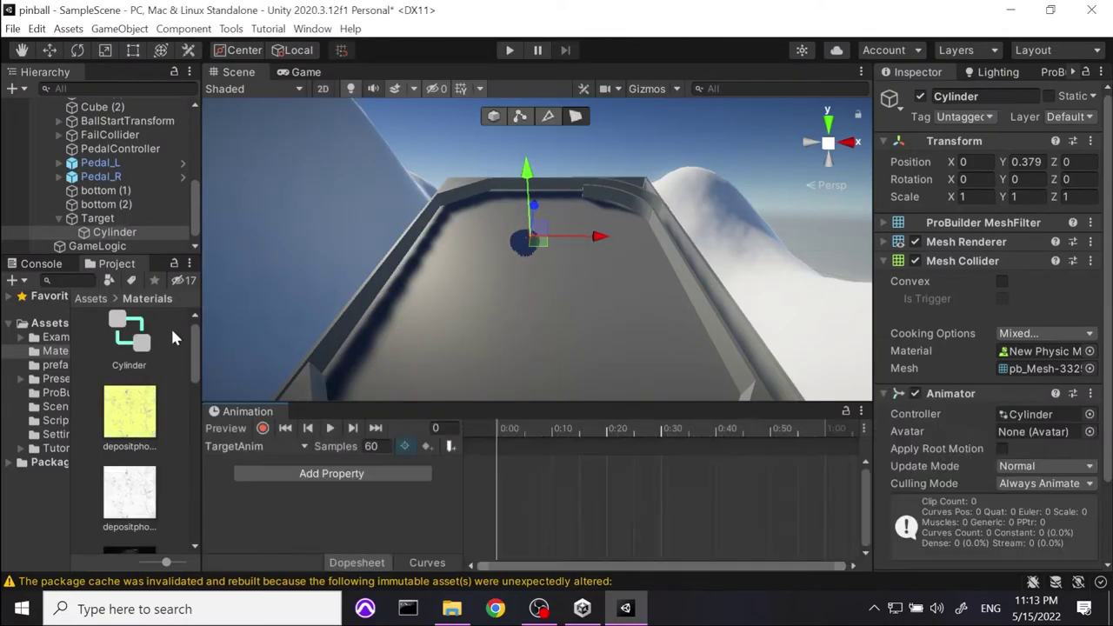
Try stretching the Cylinder along X to a scale of about 1.41, and undo the change.
{"action": "left_click_drag", "start_coordinate": [447, 403], "coordinate": [453, 366]}
{"action": "right_click_drag", "start_coordinate": [464, 282], "coordinate": [581, 256]}
{"action": "key", "text": "f"}
{"action": "scroll", "coordinate": [574, 235], "scroll_direction": "down", "scroll_amount": 5}
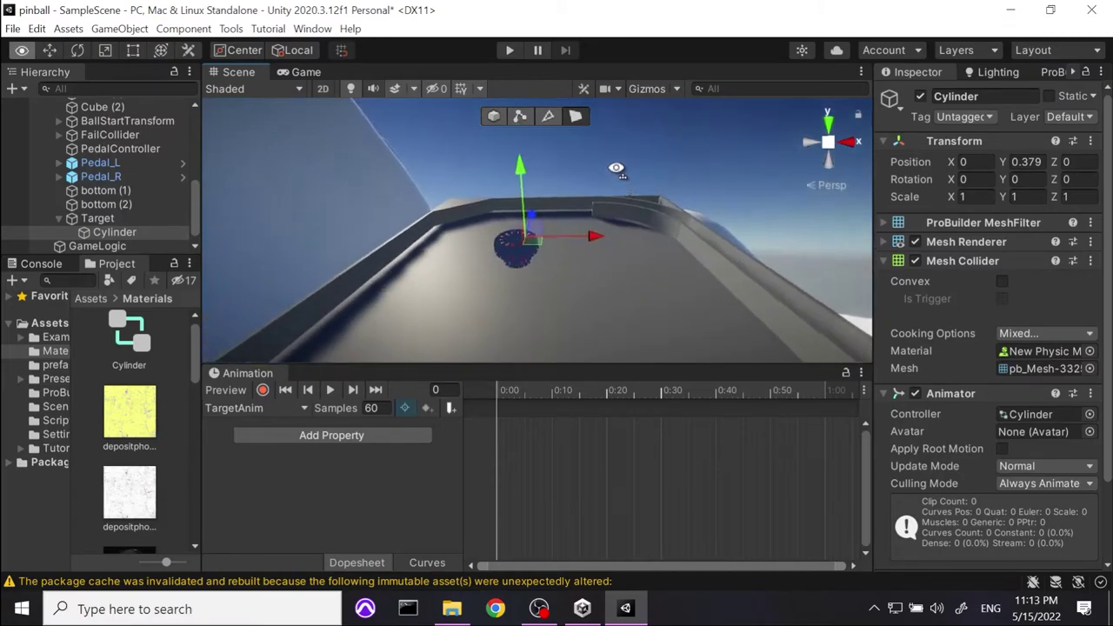
{"action": "right_click_drag", "start_coordinate": [652, 273], "coordinate": [631, 226]}
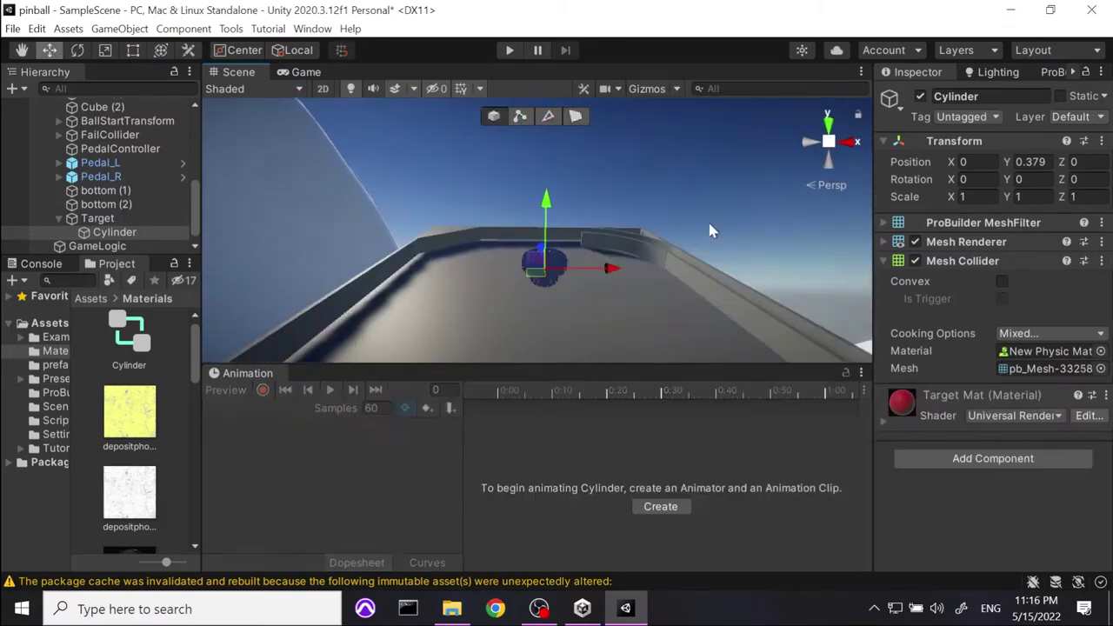
{"action": "left_click", "coordinate": [953, 199]}
{"action": "left_click_drag", "start_coordinate": [953, 198], "coordinate": [918, 226]}
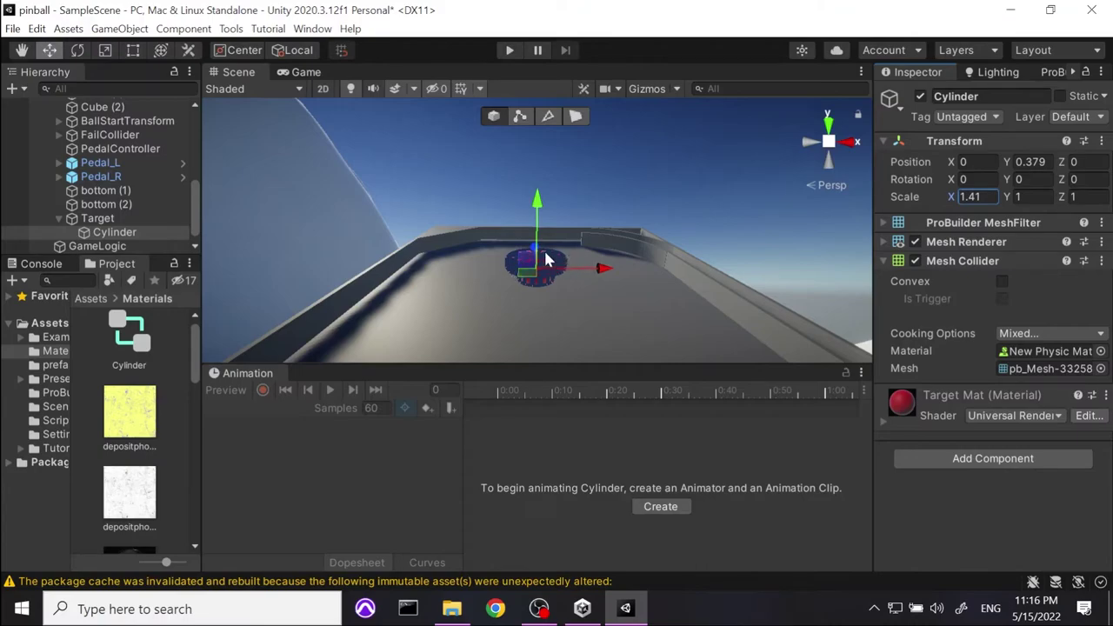
{"action": "key", "text": "ctrl+z"}
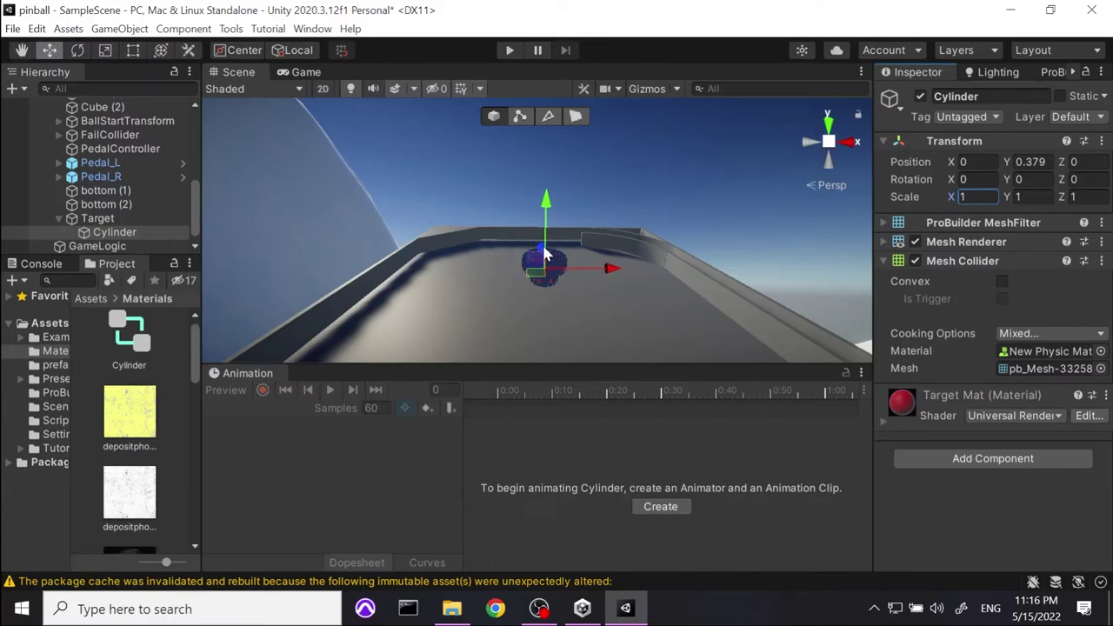
Move the Cylinder under Target along its X axis to a position of about 0.046.
{"action": "left_click", "coordinate": [100, 221]}
{"action": "left_click", "coordinate": [101, 237]}
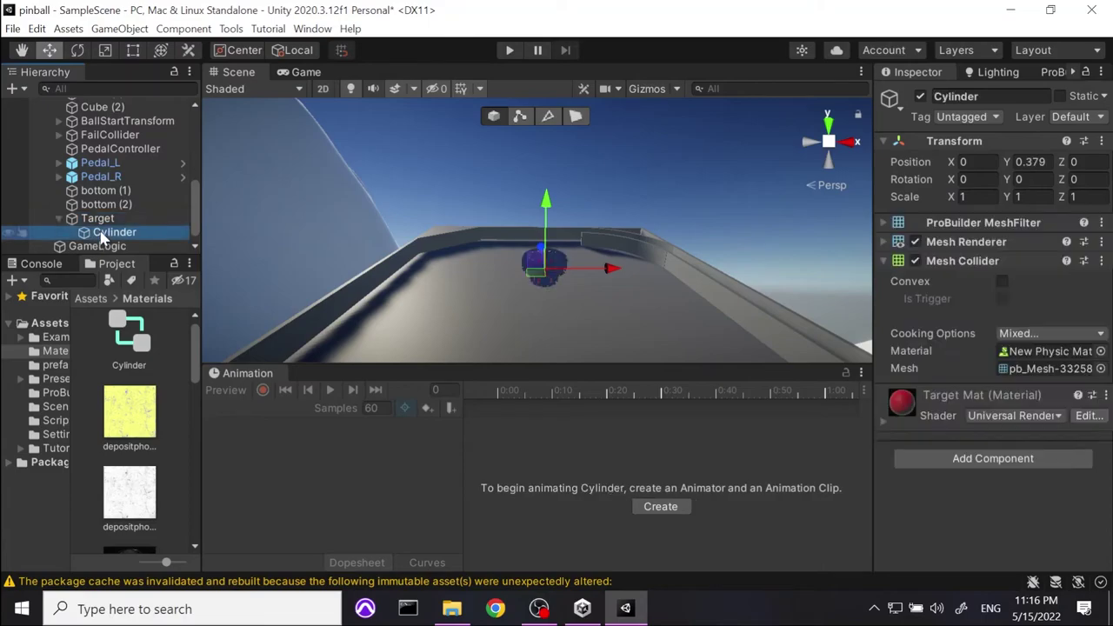
{"action": "left_click_drag", "start_coordinate": [611, 272], "coordinate": [627, 271]}
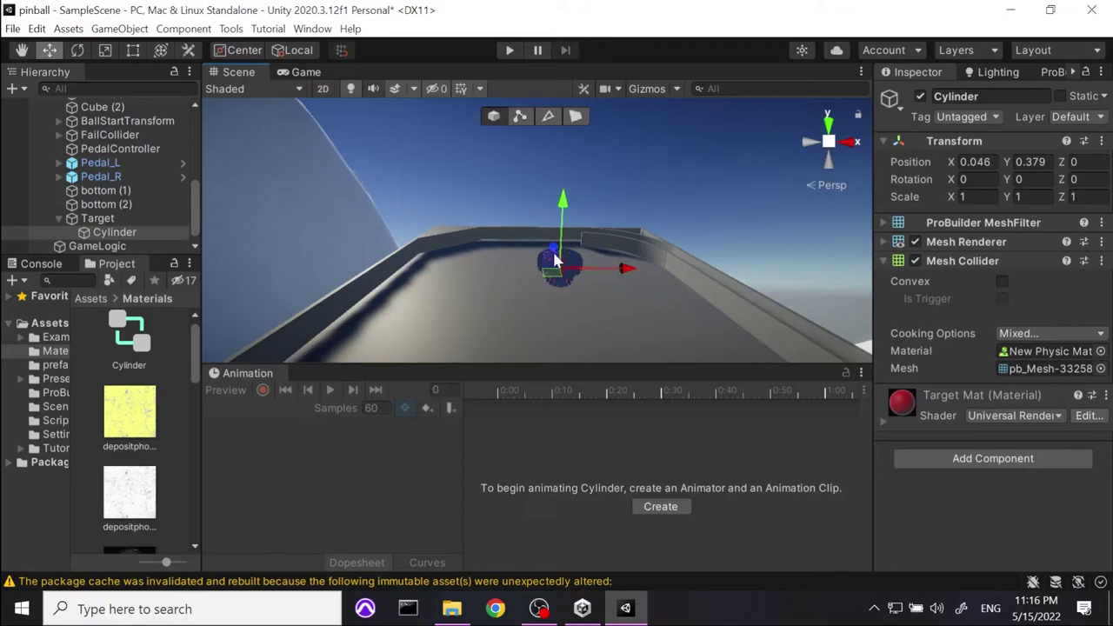
Try scaling the parent Target object along X to 1.02, and reset its X scale to 1.
{"action": "left_click", "coordinate": [120, 220]}
{"action": "left_click", "coordinate": [956, 197]}
{"action": "mouse_move", "coordinate": [958, 198]}
{"action": "left_mouse_down"}
{"action": "mouse_move", "coordinate": [975, 206]}
{"action": "mouse_move", "coordinate": [956, 204]}
{"action": "left_mouse_up"}
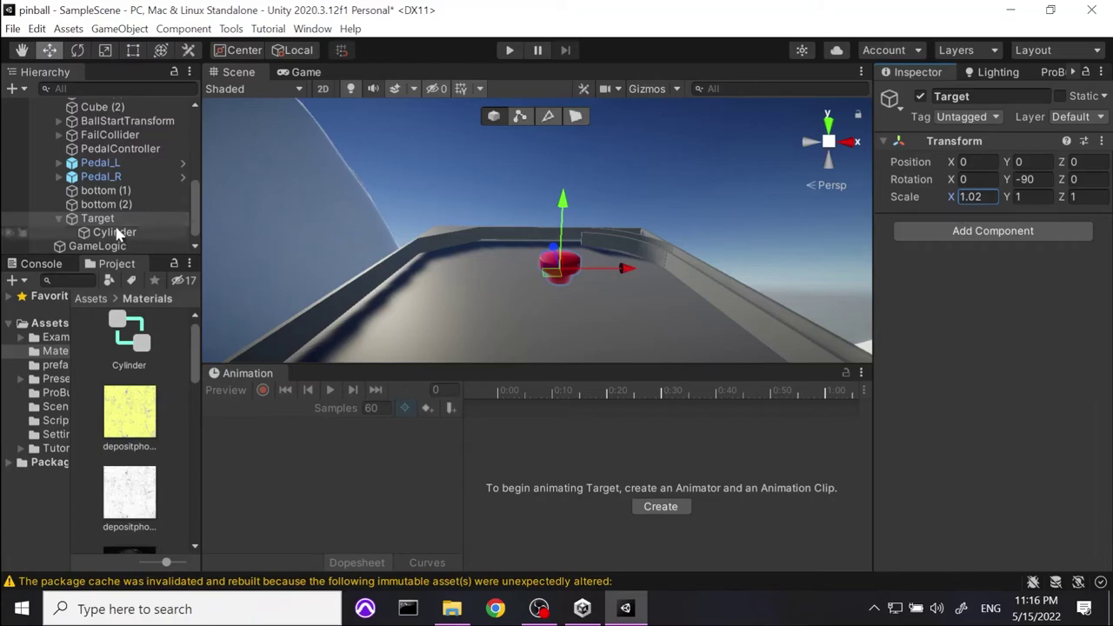
{"action": "left_click", "coordinate": [983, 198]}
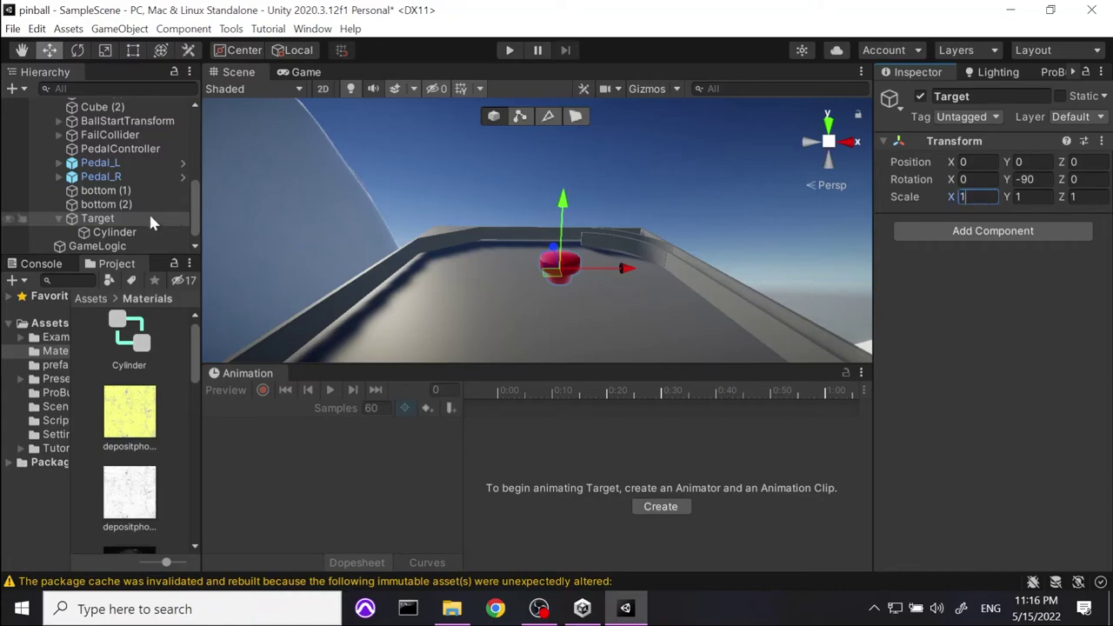
Set the Cylinder's position to 0.05 on X and .05 on Z.
{"action": "left_click", "coordinate": [120, 233]}
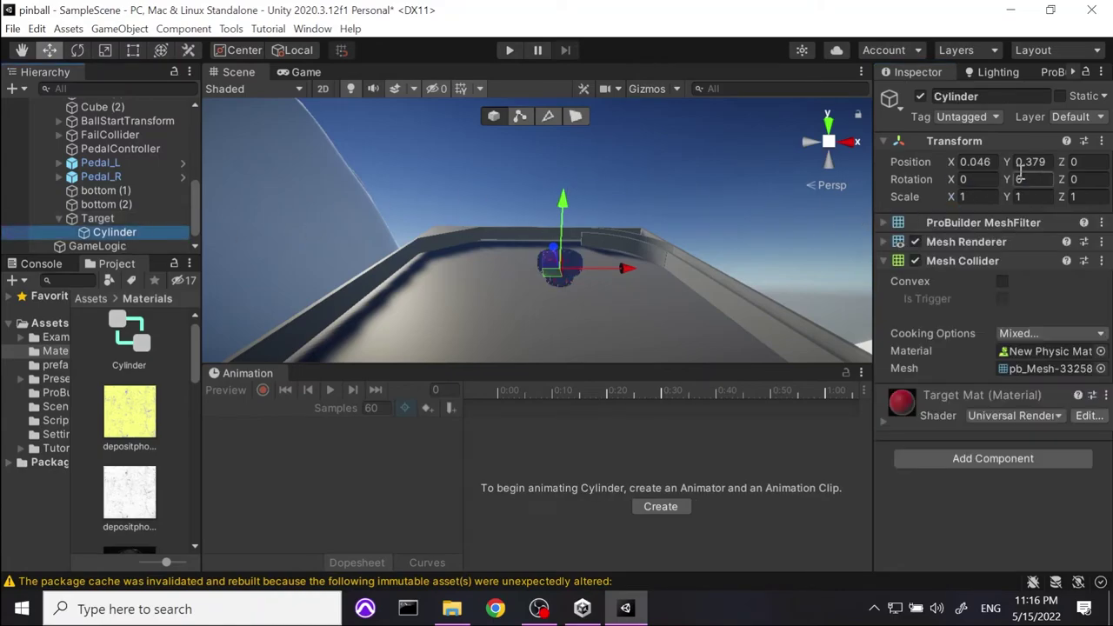
{"action": "left_click", "coordinate": [981, 163]}
{"action": "type", "text": "0.05"}
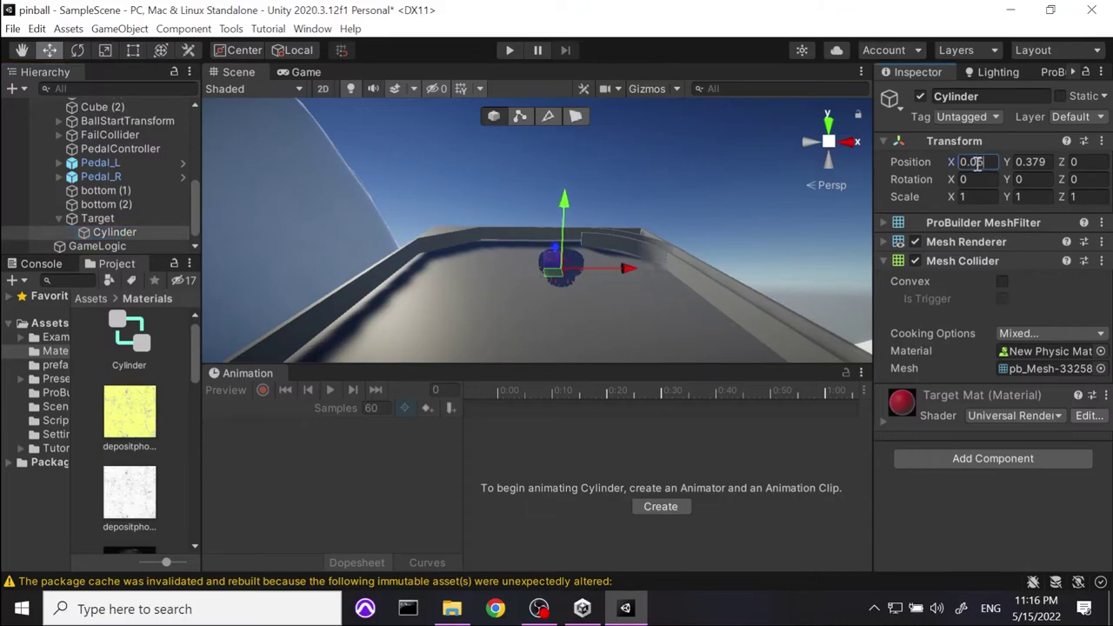
{"action": "left_click", "coordinate": [1084, 162]}
{"action": "left_click", "coordinate": [1095, 163]}
{"action": "key", "text": "BackSpace"}
{"action": "type", "text": ".05"}
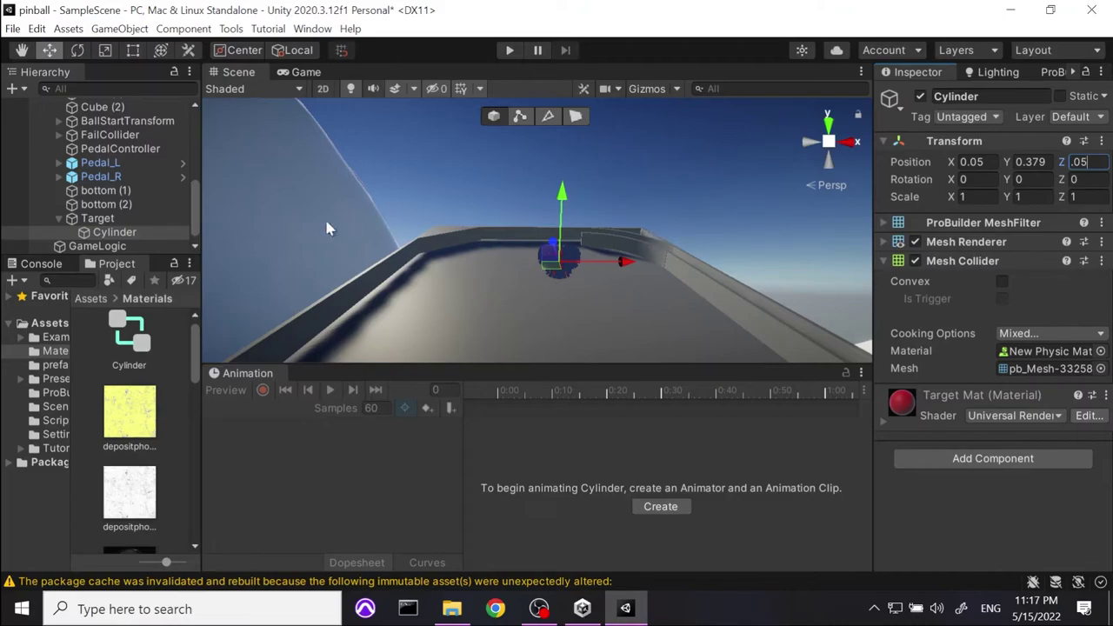
Create an animation clip for the parent Target object, overwriting TargetAnim.anim, and start keyframe recording.
{"action": "left_click", "coordinate": [111, 232]}
{"action": "left_click", "coordinate": [113, 220]}
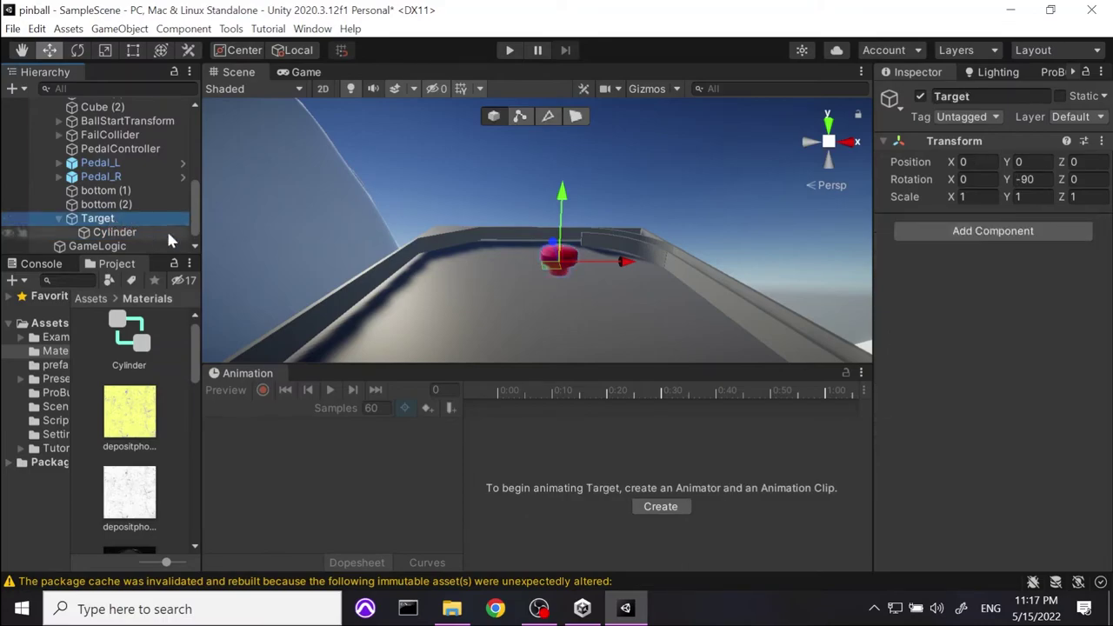
{"action": "left_click", "coordinate": [661, 508]}
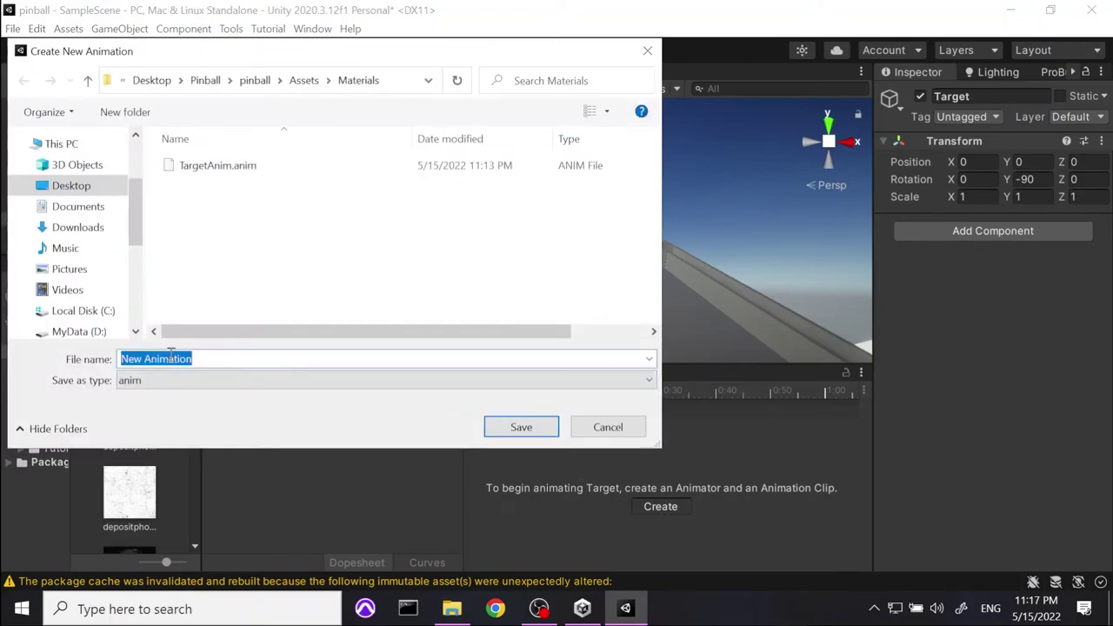
{"action": "left_click", "coordinate": [200, 167]}
{"action": "left_click", "coordinate": [522, 428]}
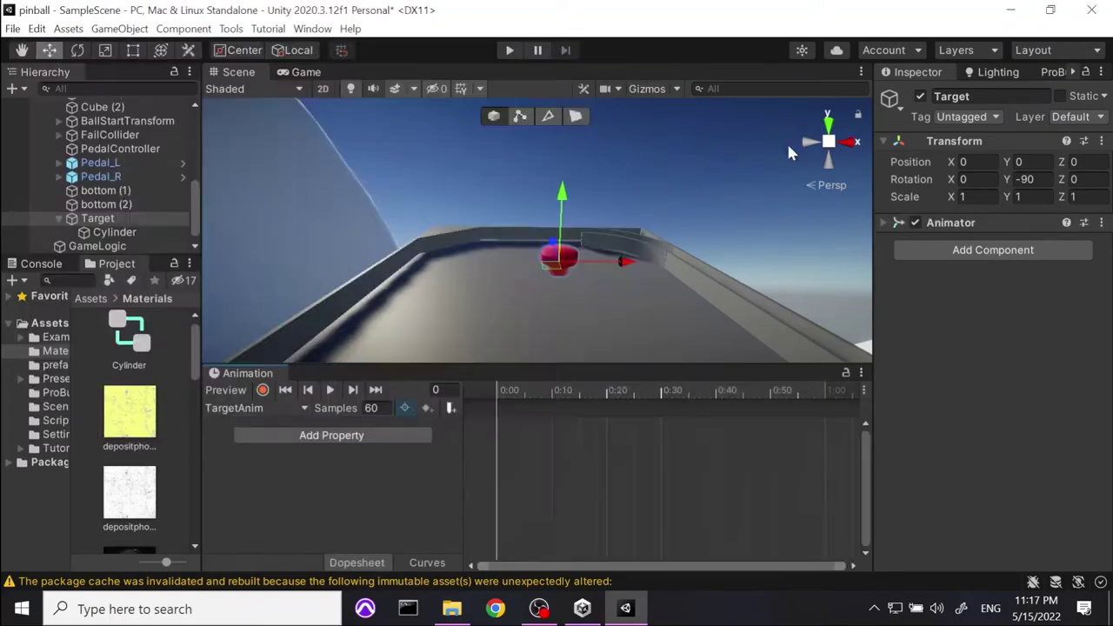
{"action": "left_click", "coordinate": [261, 390]}
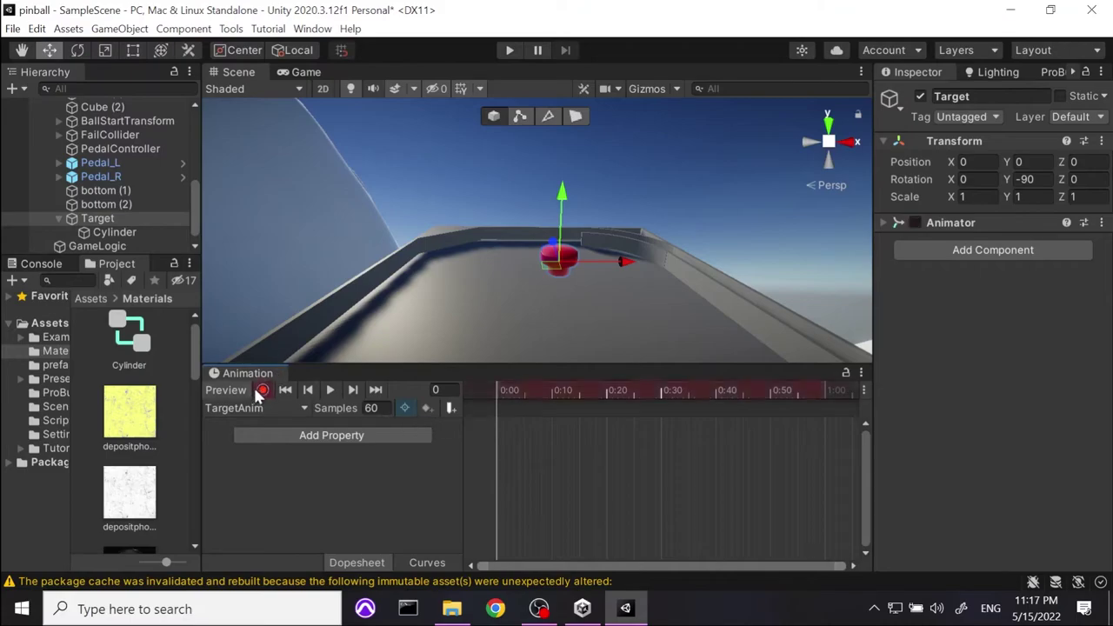
Record a scale keyframe for Target at frame 0 with X, Y and Z all set to 1.
{"action": "left_click_drag", "start_coordinate": [961, 199], "coordinate": [937, 195]}
{"action": "left_click", "coordinate": [986, 198]}
{"action": "type", "text": "1"}
{"action": "key", "text": "Tab"}
{"action": "key", "text": "Tab"}
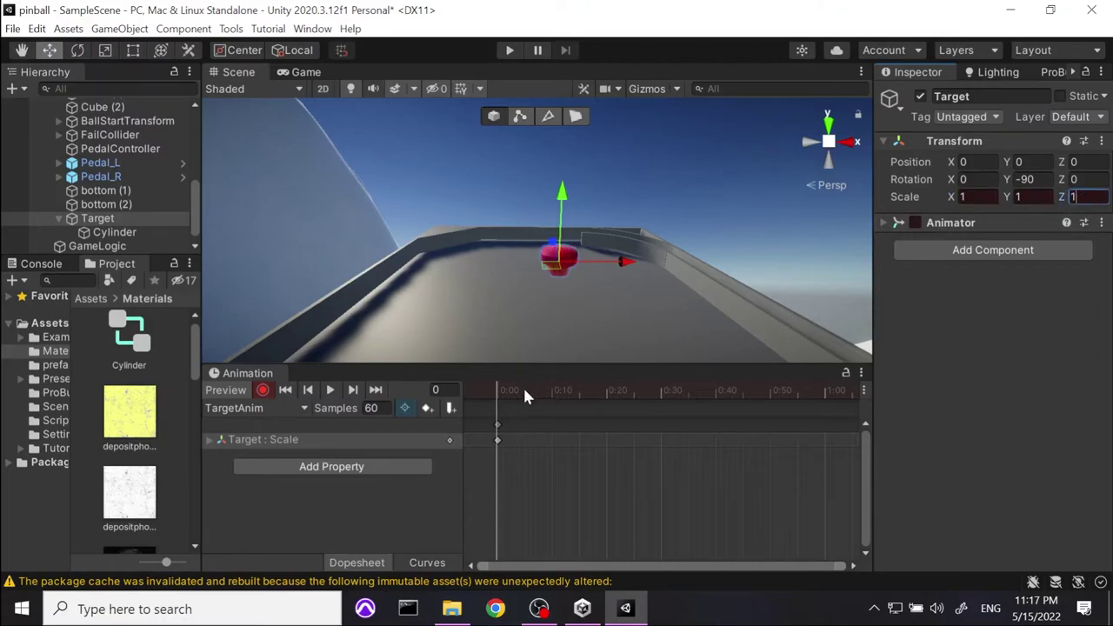
{"action": "left_click_drag", "start_coordinate": [1063, 199], "coordinate": [1061, 202]}
{"action": "left_click", "coordinate": [1082, 196]}
{"action": "type", "text": "1"}
Record a scale keyframe for Target at frame 10 with X and Z set to 1.5.
{"action": "left_click_drag", "start_coordinate": [505, 393], "coordinate": [550, 393]}
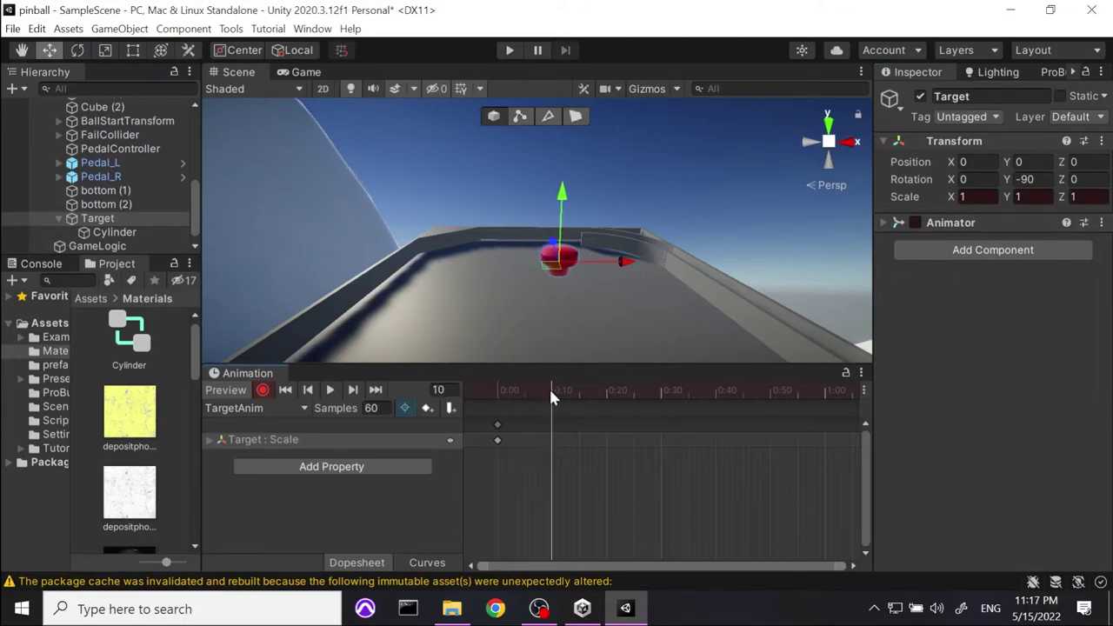
{"action": "left_click", "coordinate": [974, 196]}
{"action": "type", "text": "1.5"}
{"action": "key", "text": "Tab"}
{"action": "left_click", "coordinate": [1093, 197]}
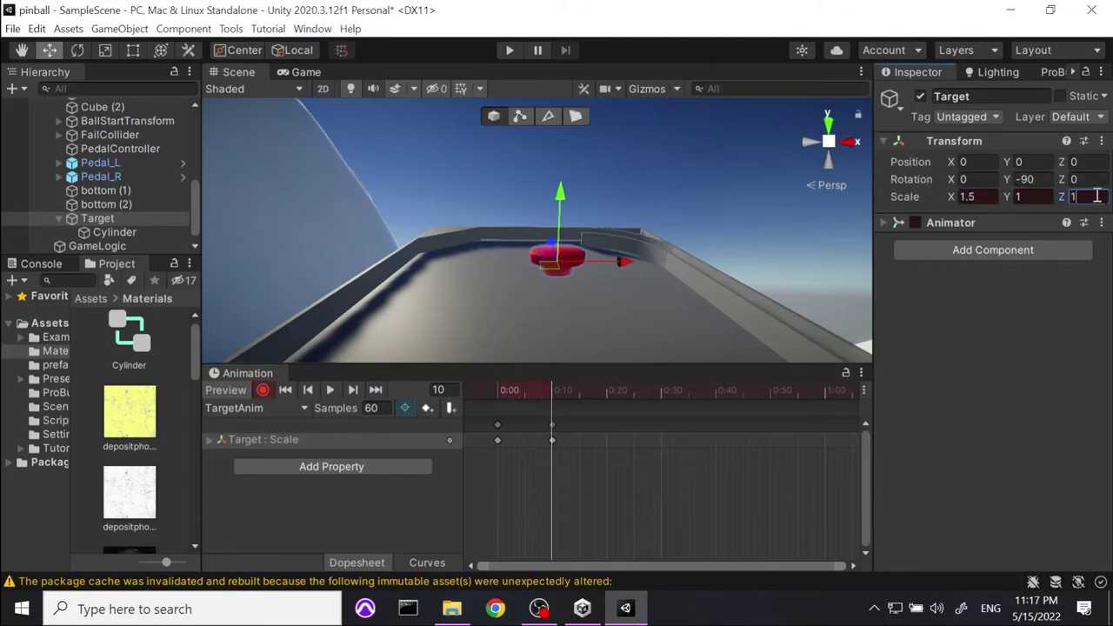
{"action": "type", "text": "1.5"}
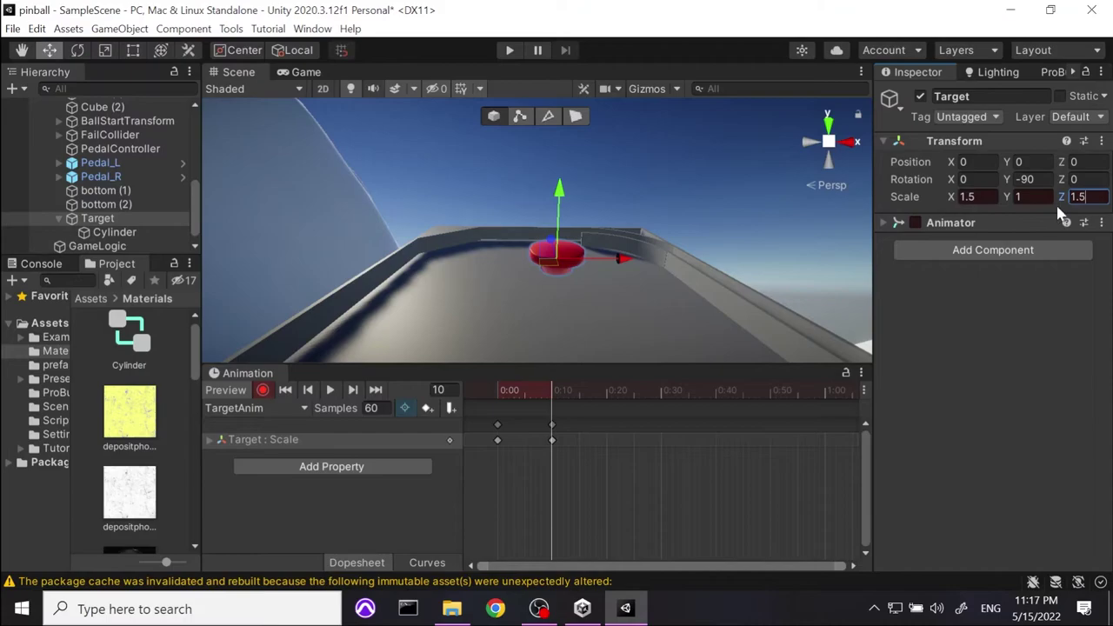
Preview the recorded TargetAnim scaling from frame 0 with the board viewed from higher up.
{"action": "left_click_drag", "start_coordinate": [502, 388], "coordinate": [471, 388]}
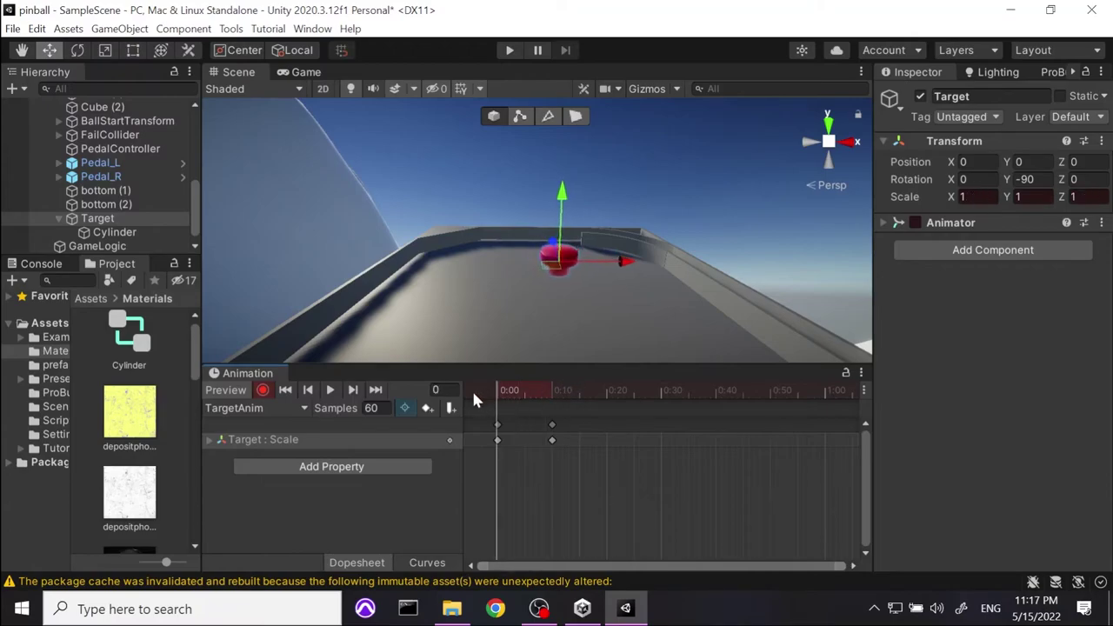
{"action": "left_click_drag", "start_coordinate": [643, 195], "coordinate": [619, 224], "text": "alt"}
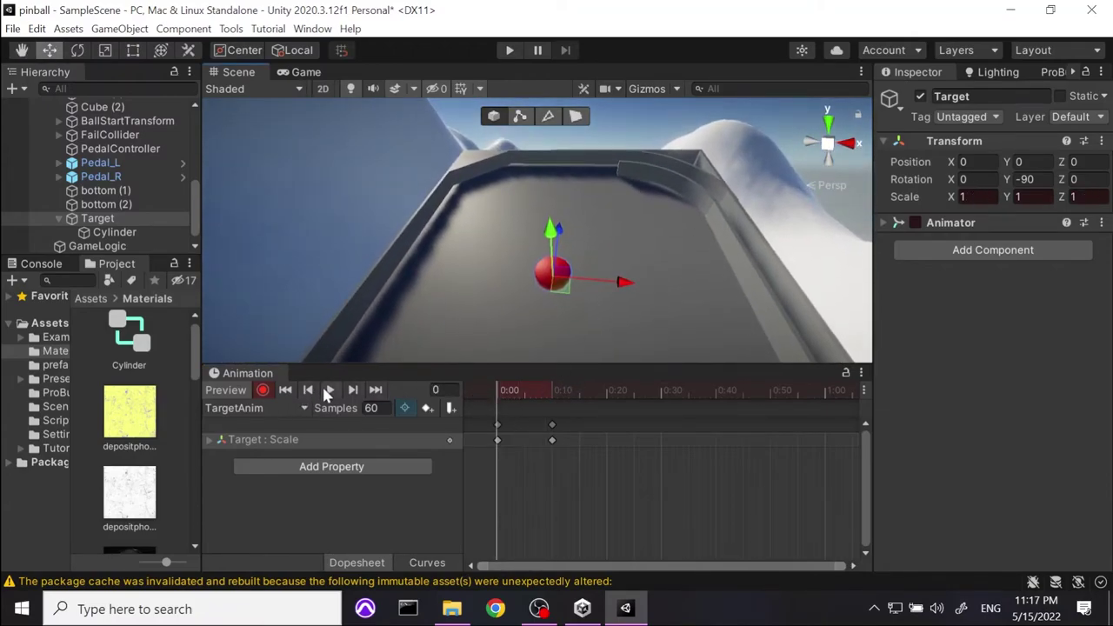
{"action": "left_click", "coordinate": [331, 392]}
{"action": "left_click", "coordinate": [332, 392]}
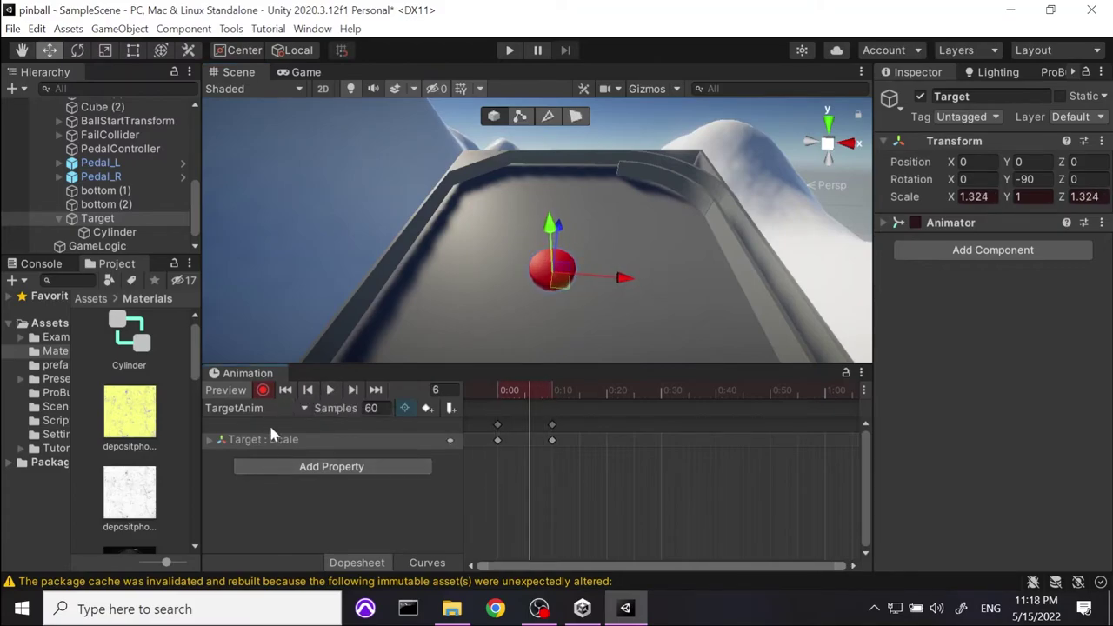
Copy the first scale keyframe to frame 18 of TargetAnim and play the animation.
{"action": "left_click", "coordinate": [596, 396]}
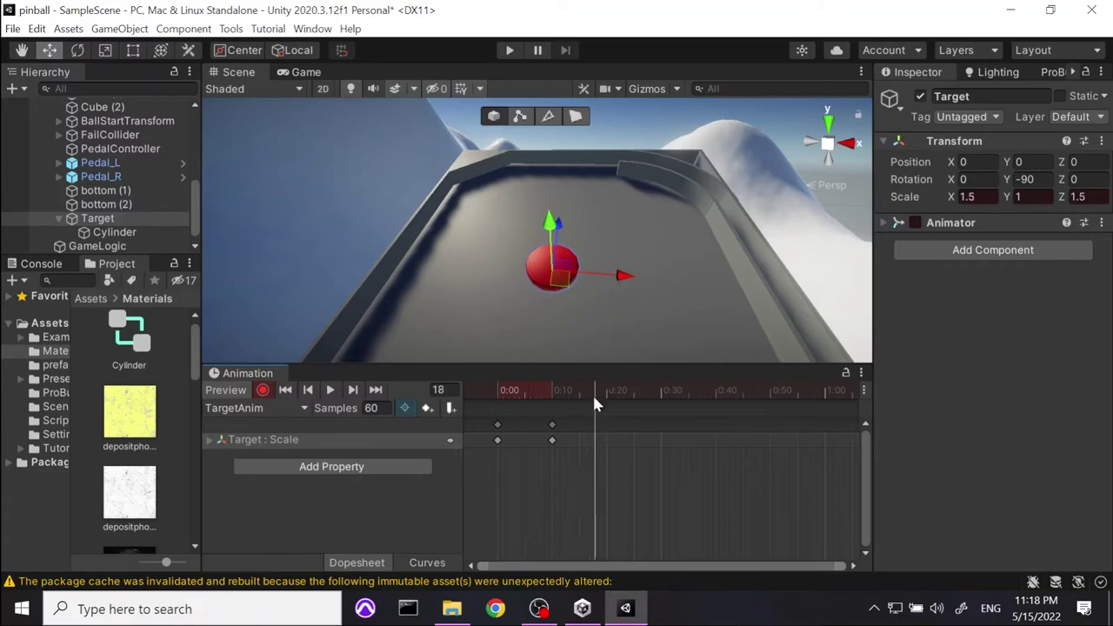
{"action": "right_click", "coordinate": [494, 427]}
{"action": "left_click", "coordinate": [530, 356]}
{"action": "key", "text": "ctrl+v"}
{"action": "left_click_drag", "start_coordinate": [606, 399], "coordinate": [474, 394]}
{"action": "key", "text": "space"}
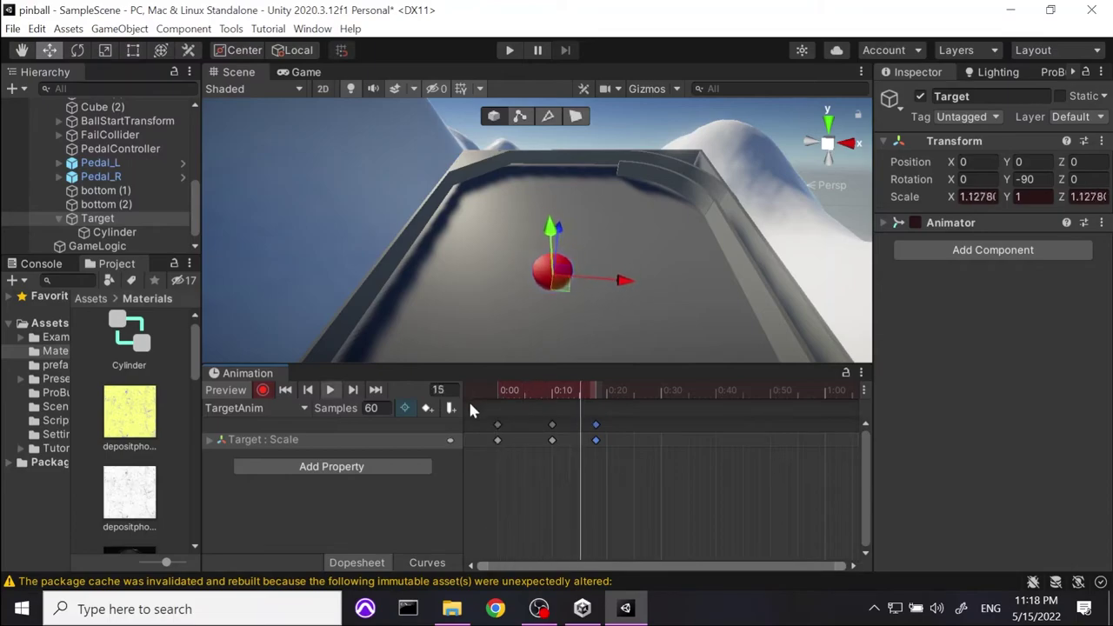
Examine the Scale.x and Scale.z animation curves of Target while scrubbing through the keyframes.
{"action": "left_click_drag", "start_coordinate": [497, 365], "coordinate": [503, 281]}
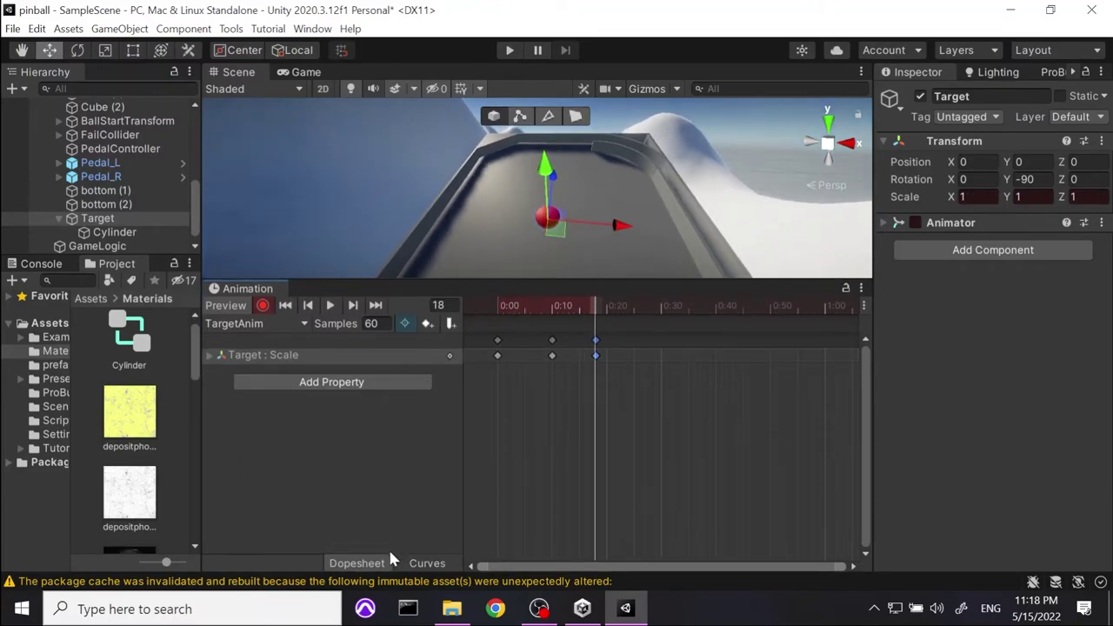
{"action": "left_click", "coordinate": [427, 563]}
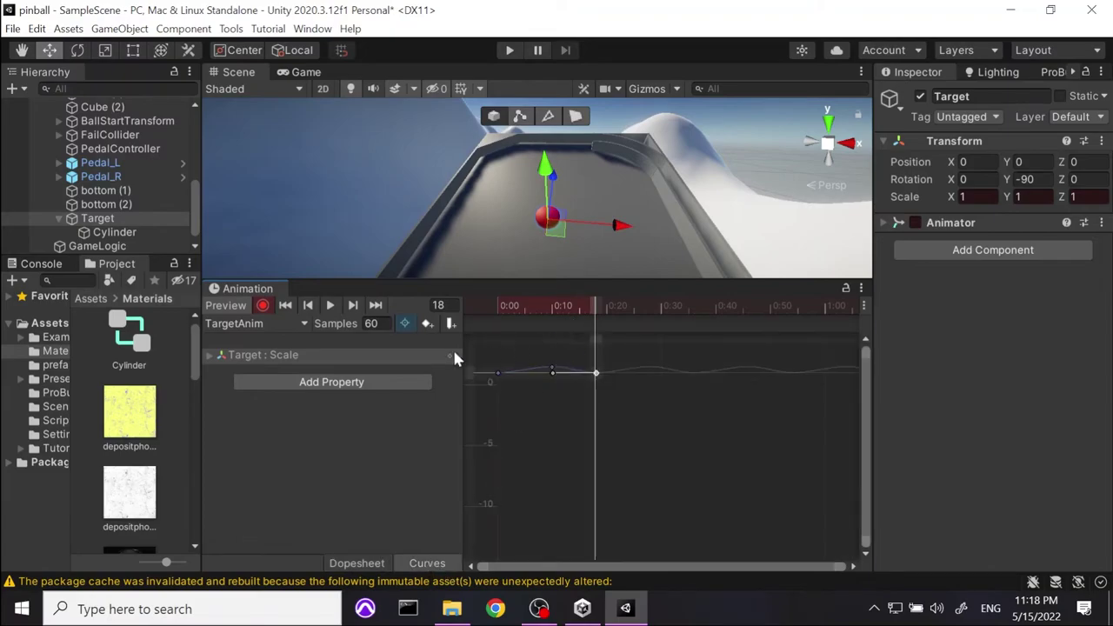
{"action": "left_click", "coordinate": [209, 354]}
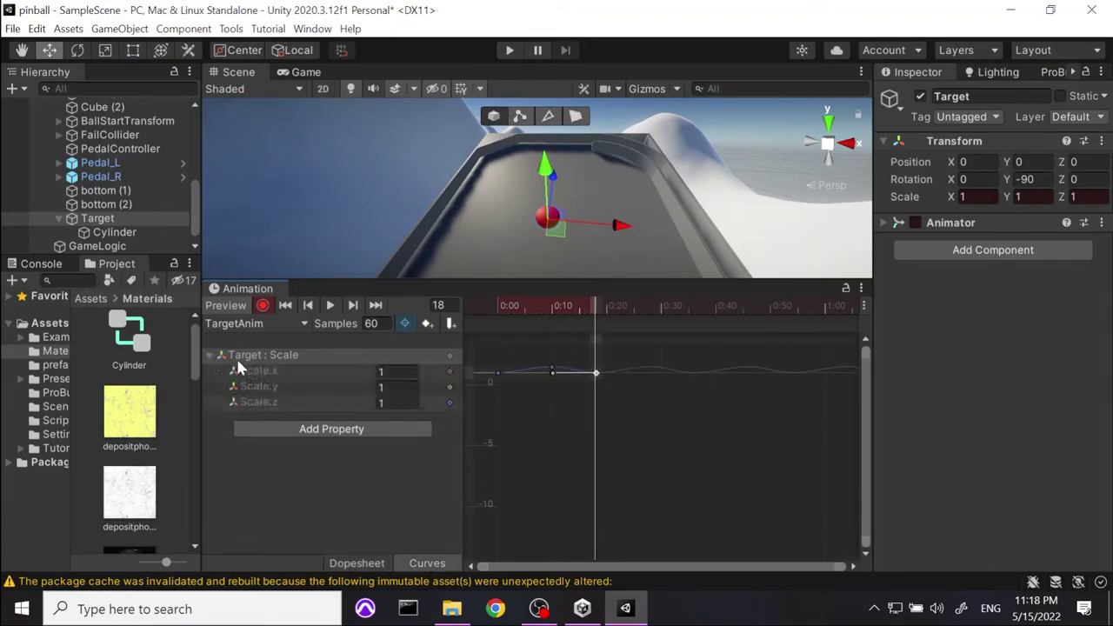
{"action": "mouse_move", "coordinate": [567, 307]}
{"action": "left_mouse_down"}
{"action": "mouse_move", "coordinate": [508, 303]}
{"action": "mouse_move", "coordinate": [557, 308]}
{"action": "left_mouse_up"}
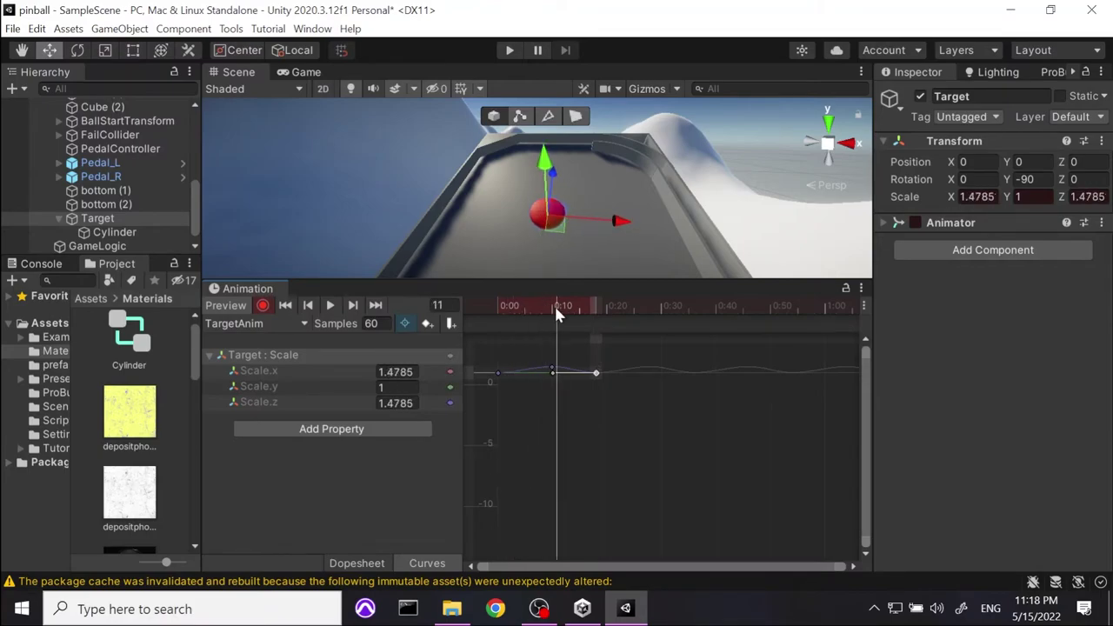
{"action": "left_click", "coordinate": [319, 374]}
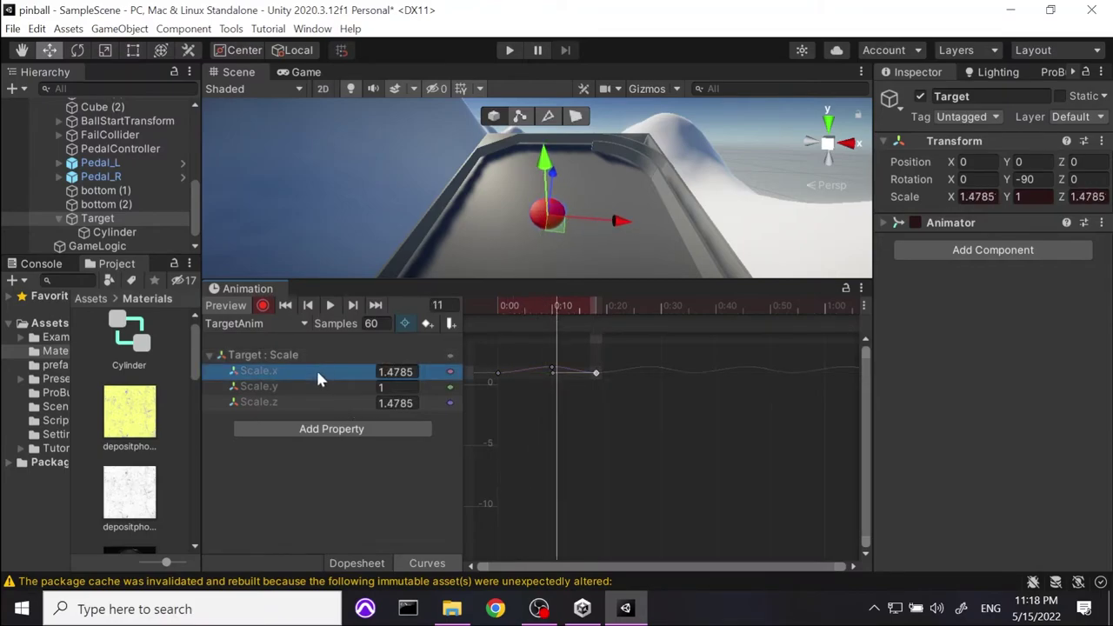
{"action": "key", "text": "f"}
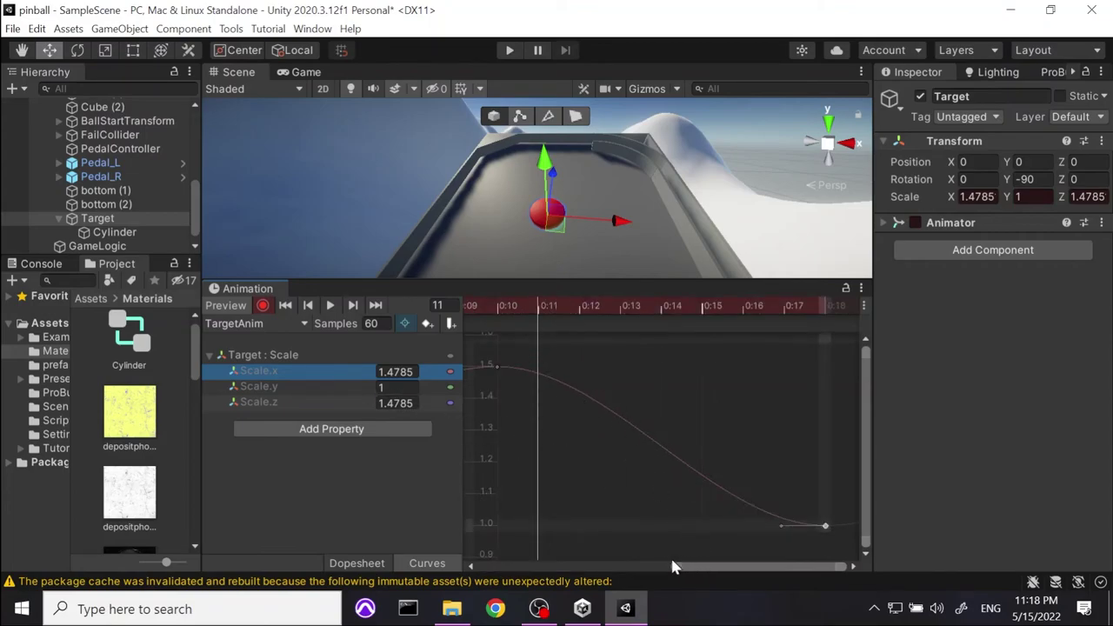
{"action": "left_click_drag", "start_coordinate": [674, 567], "coordinate": [446, 566]}
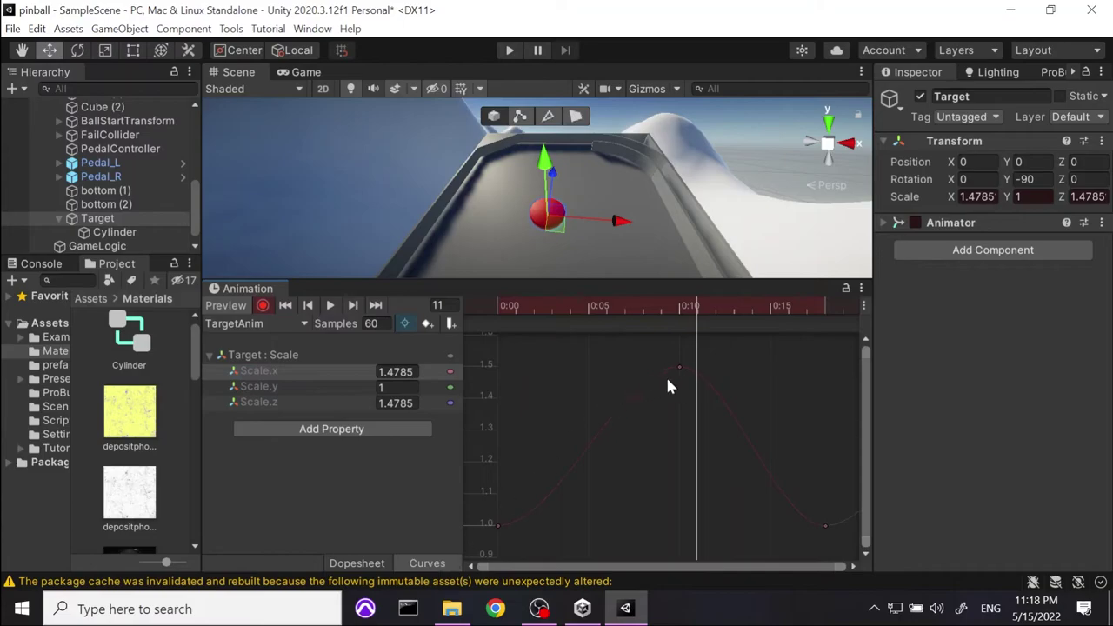
{"action": "left_click_drag", "start_coordinate": [546, 306], "coordinate": [822, 377]}
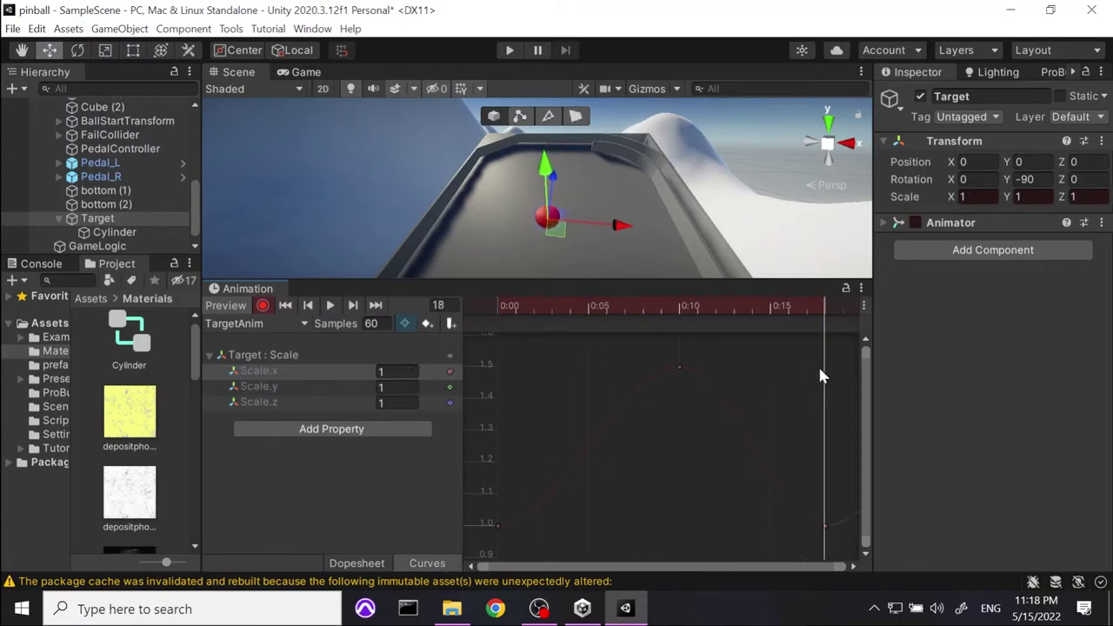
{"action": "left_click", "coordinate": [300, 403]}
{"action": "left_click", "coordinate": [658, 306]}
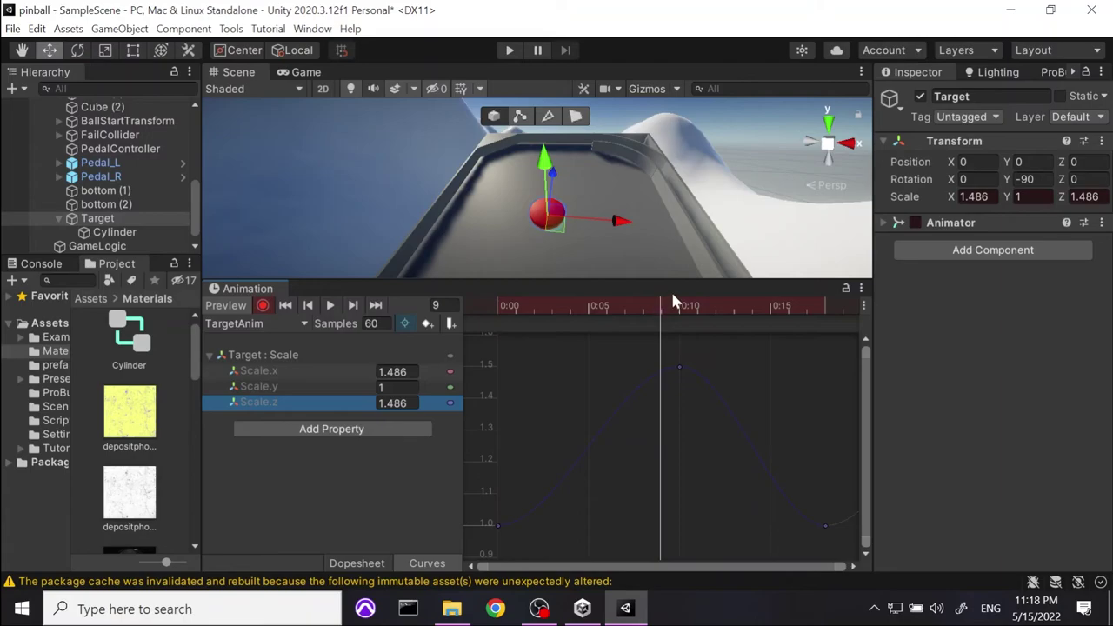
{"action": "left_click_drag", "start_coordinate": [674, 304], "coordinate": [759, 309]}
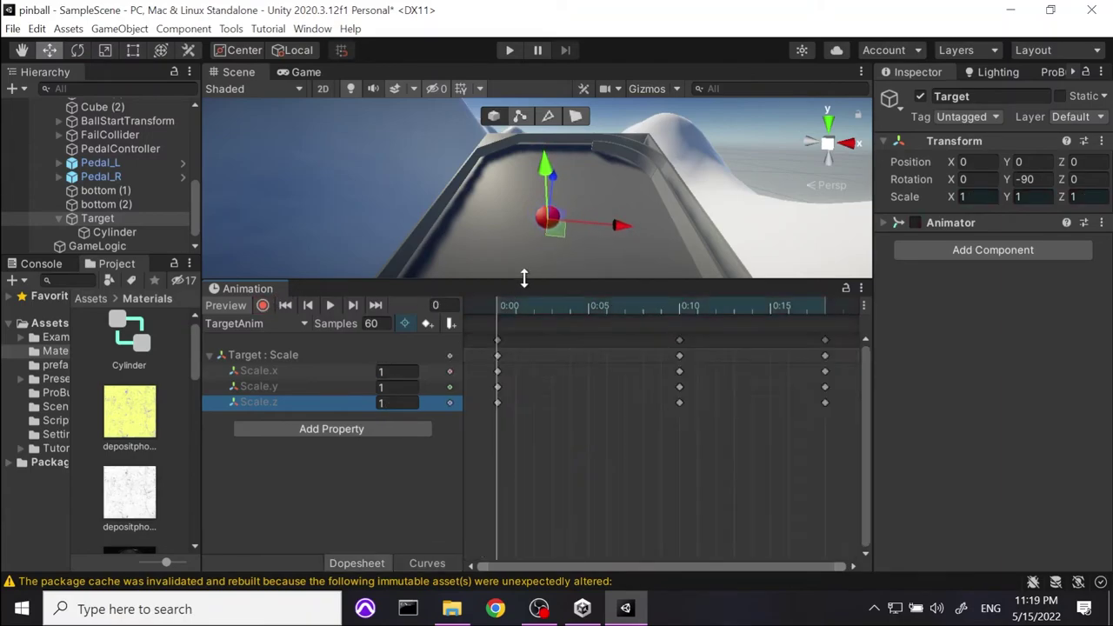
Create a new animation clip for the Cylinder, saved as TargetIdelAnim.anim in the Materials folder.
{"action": "left_click_drag", "start_coordinate": [526, 280], "coordinate": [536, 412]}
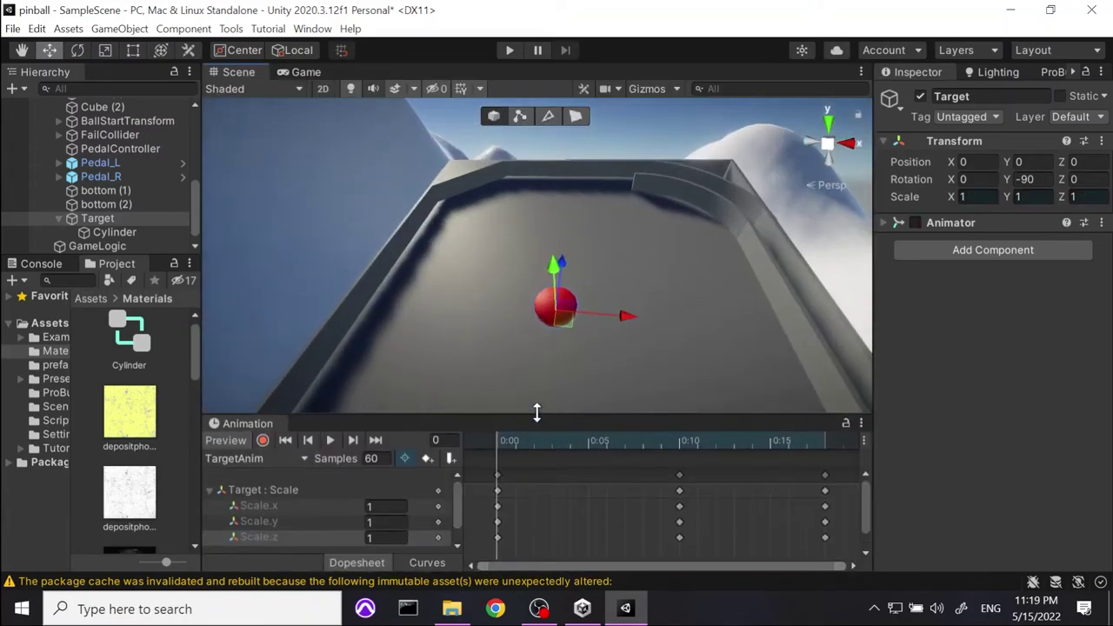
{"action": "left_click", "coordinate": [496, 321]}
{"action": "left_click_drag", "start_coordinate": [367, 423], "coordinate": [366, 324]}
{"action": "left_click", "coordinate": [567, 248]}
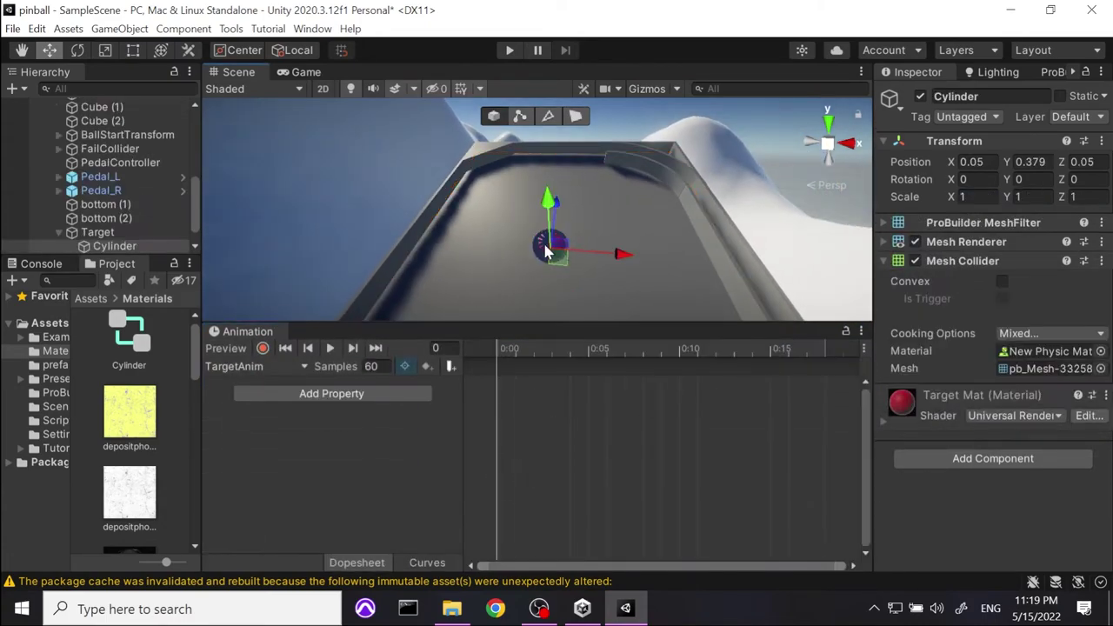
{"action": "left_click", "coordinate": [255, 367]}
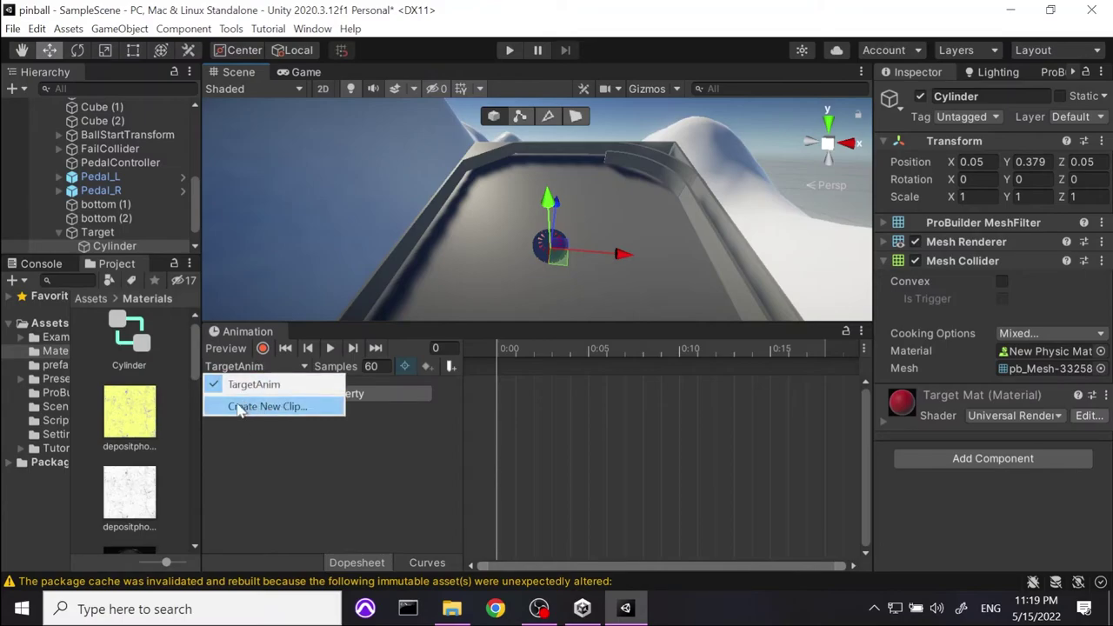
{"action": "left_click", "coordinate": [283, 407]}
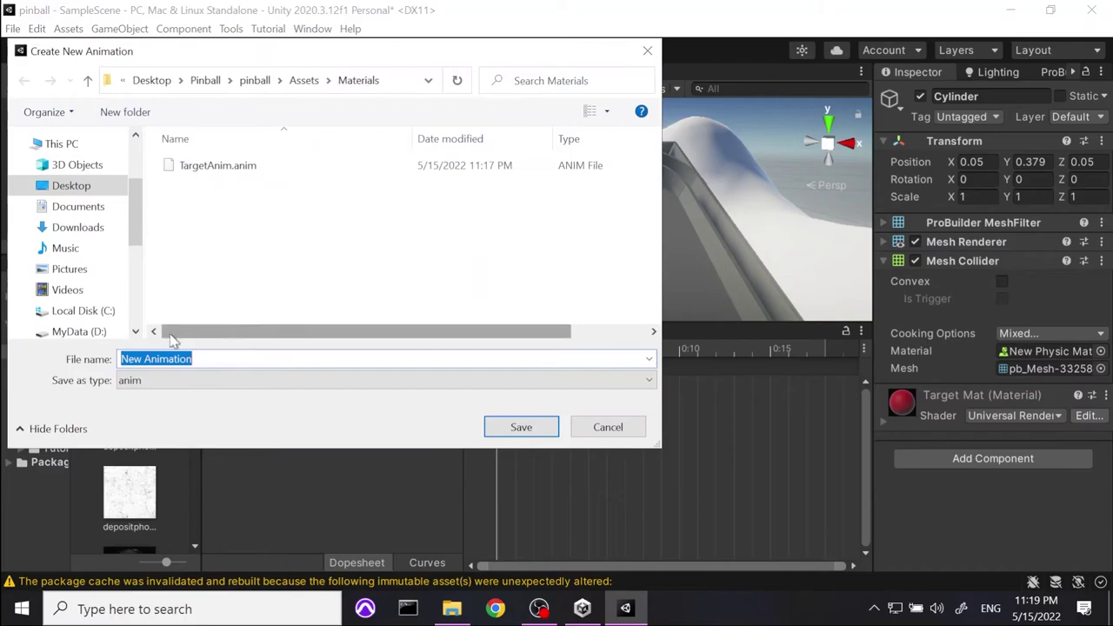
{"action": "left_click", "coordinate": [240, 167]}
{"action": "left_click", "coordinate": [148, 359]}
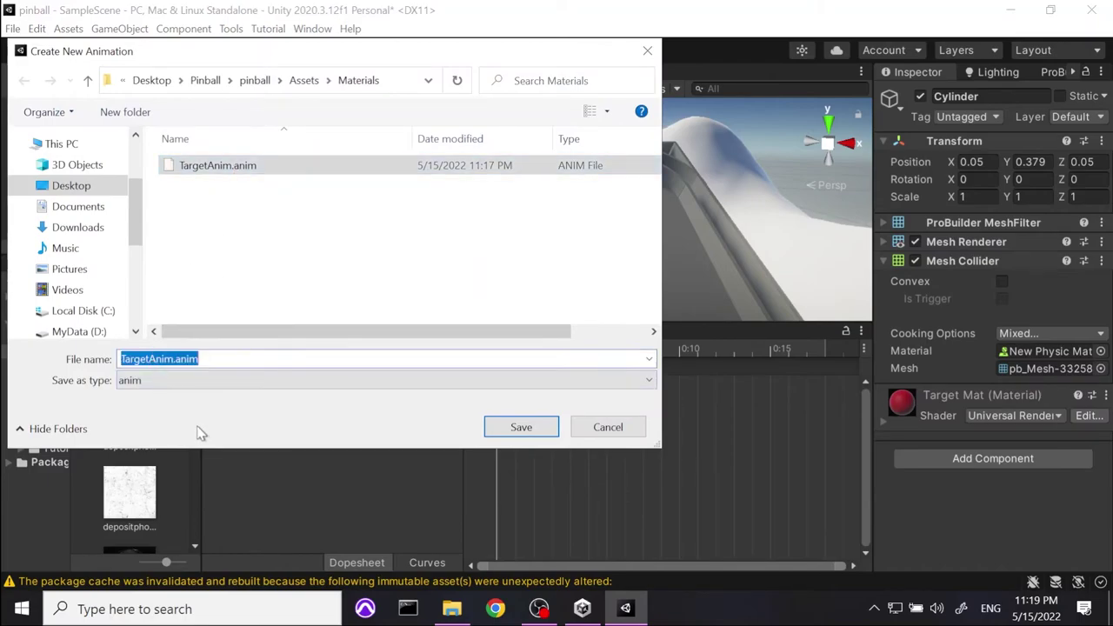
{"action": "left_click", "coordinate": [148, 359]}
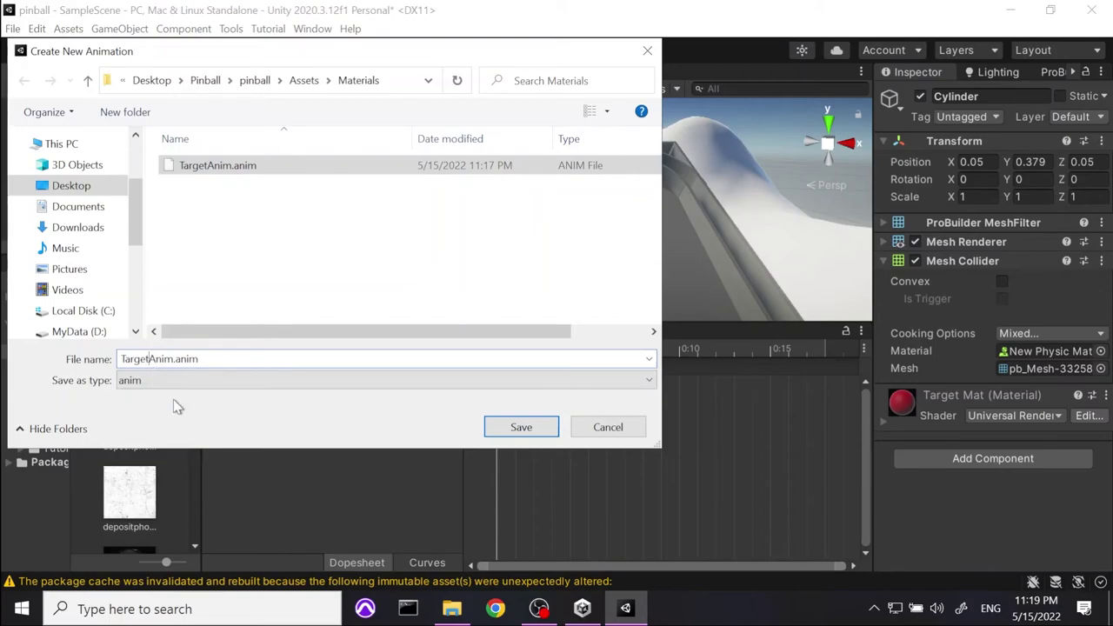
{"action": "type", "text": "Idle"}
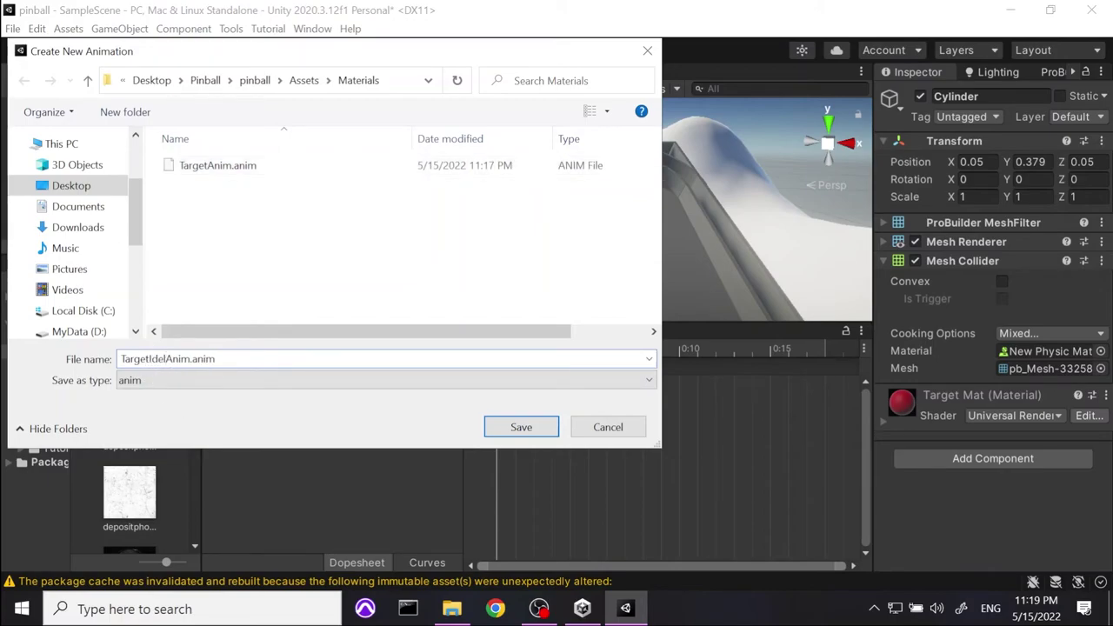
{"action": "left_click", "coordinate": [502, 426]}
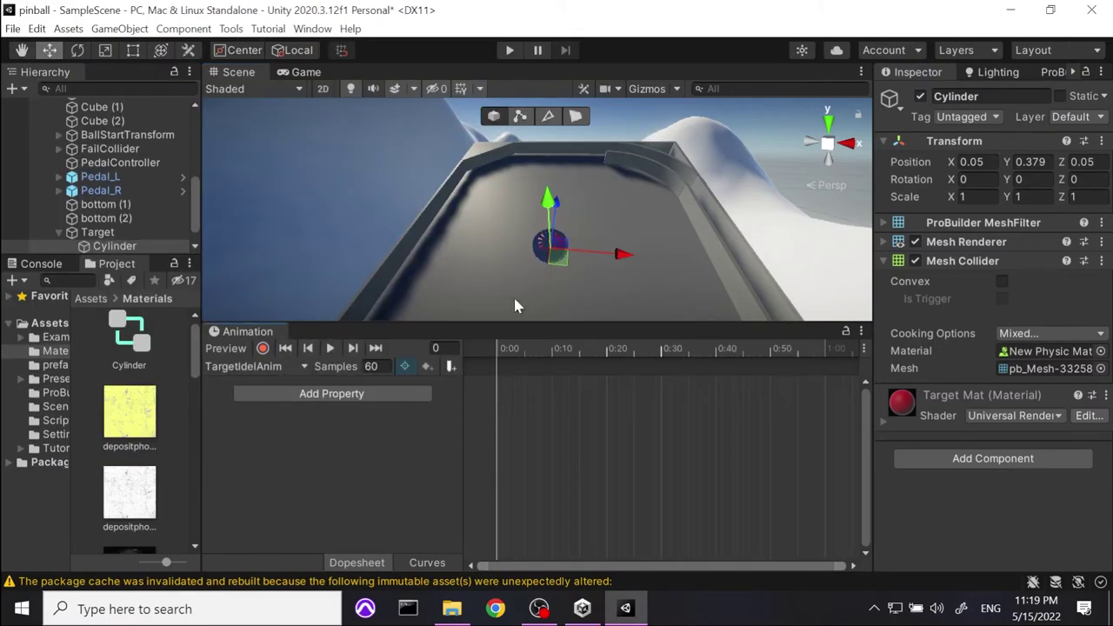
Start keyframe recording in TargetIdelAnim and key the Cylinder's scale at frame 0 with X at 1.
{"action": "left_click", "coordinate": [534, 347]}
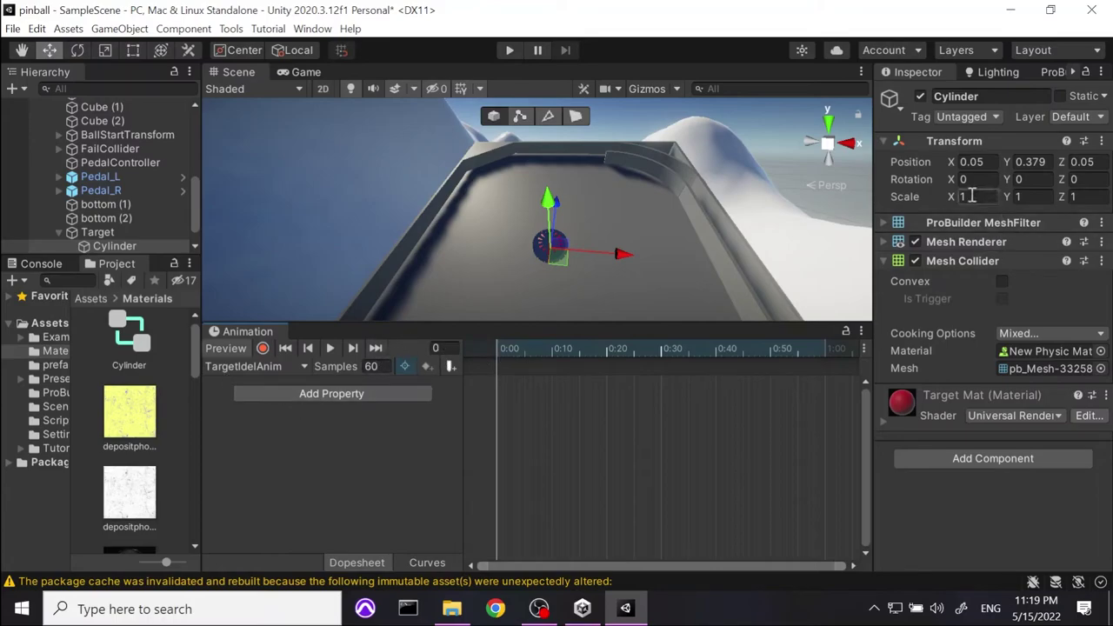
{"action": "left_click", "coordinate": [263, 348]}
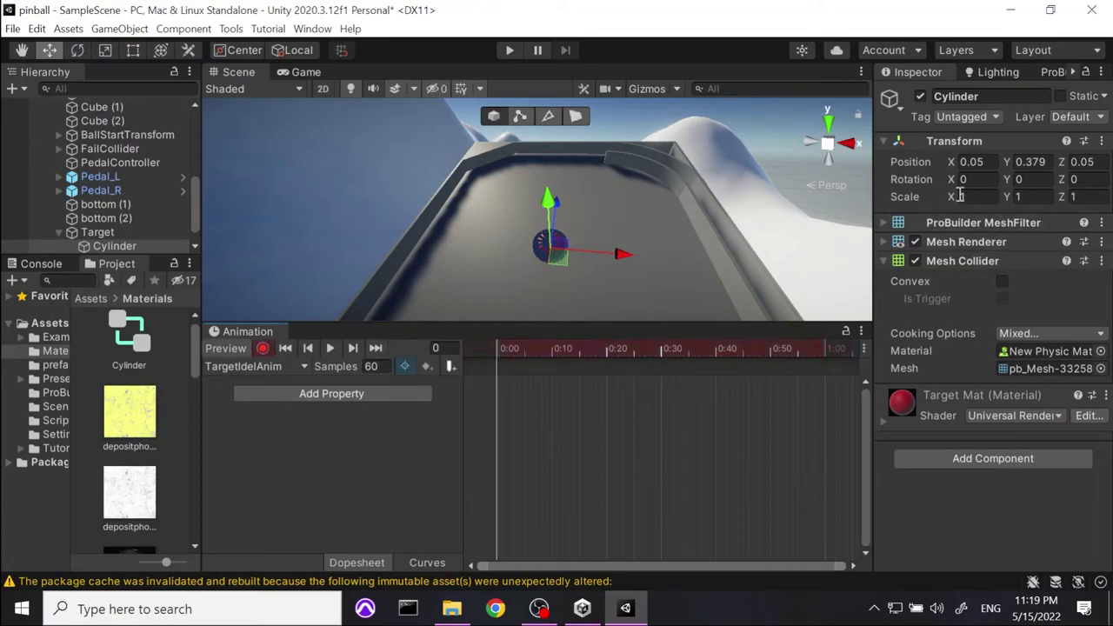
{"action": "left_click", "coordinate": [965, 196]}
{"action": "type", "text": "0.79"}
{"action": "key", "text": "Return"}
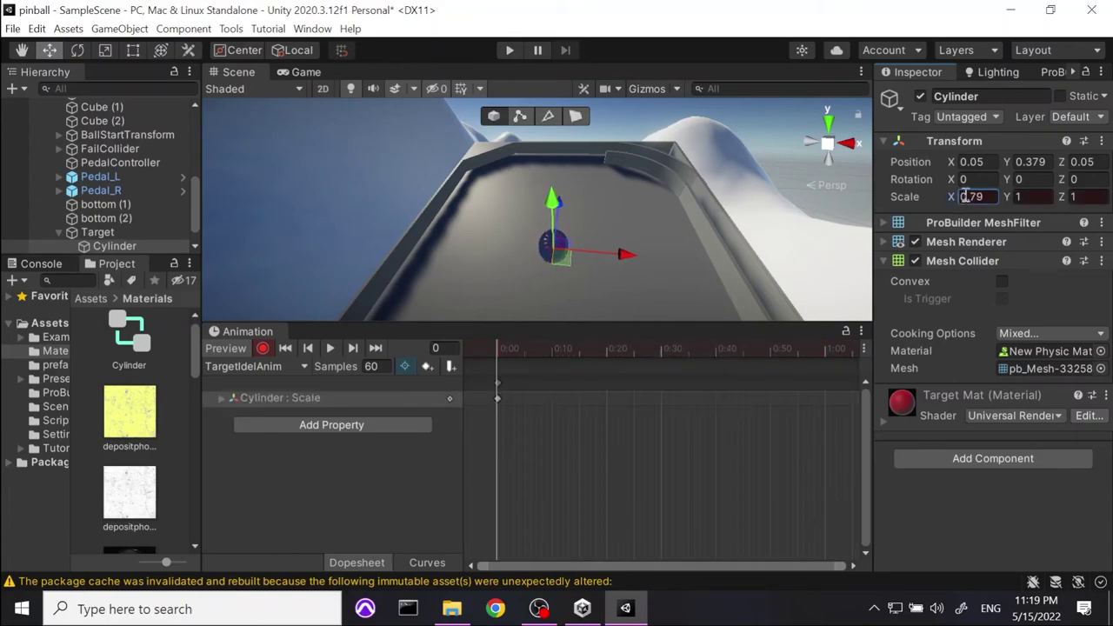
Key the Cylinder's scale at frame 5 with X at 1, stop recording, and collapse the Mesh Collider settings.
{"action": "mouse_move", "coordinate": [537, 346]}
{"action": "left_mouse_down"}
{"action": "mouse_move", "coordinate": [548, 349]}
{"action": "mouse_move", "coordinate": [523, 340]}
{"action": "left_mouse_up"}
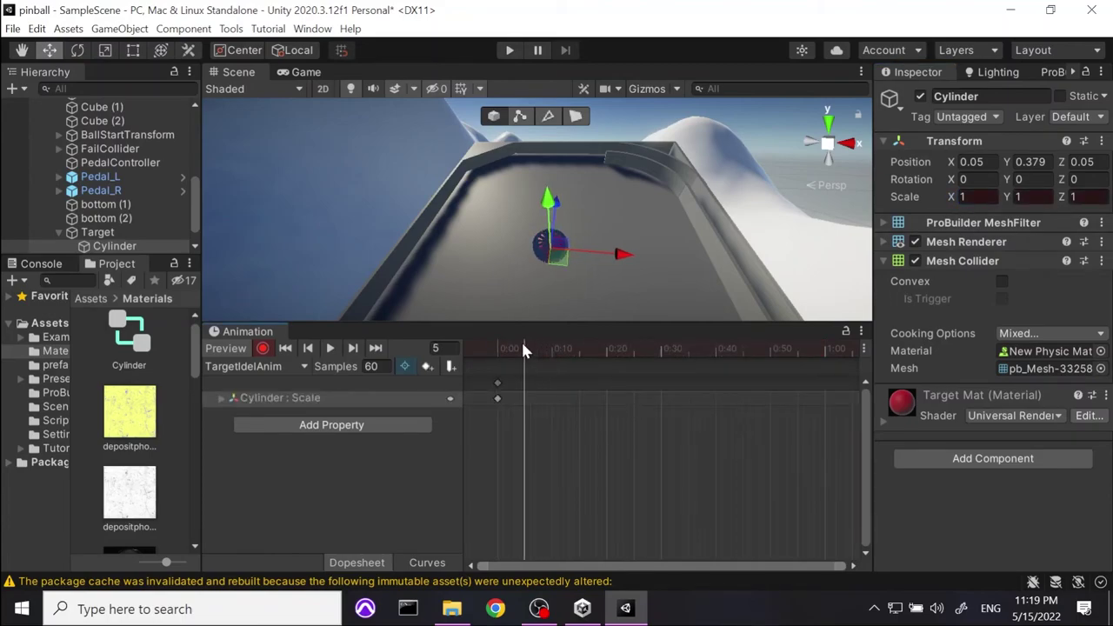
{"action": "left_click", "coordinate": [975, 197]}
{"action": "type", "text": "0.79"}
{"action": "key", "text": "Return"}
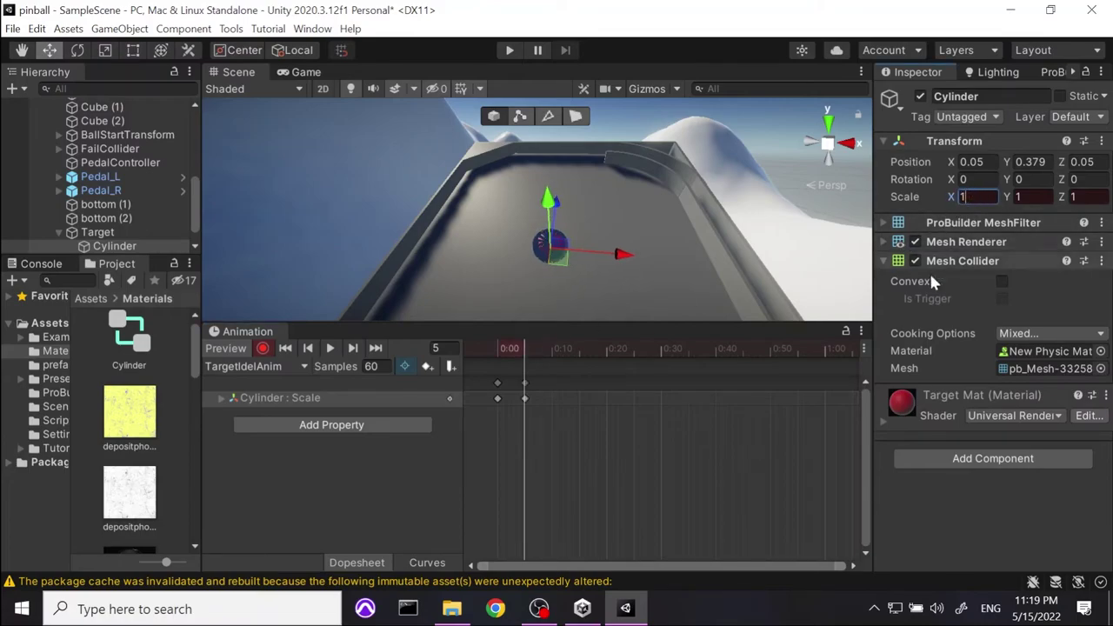
{"action": "left_click_drag", "start_coordinate": [521, 341], "coordinate": [426, 363]}
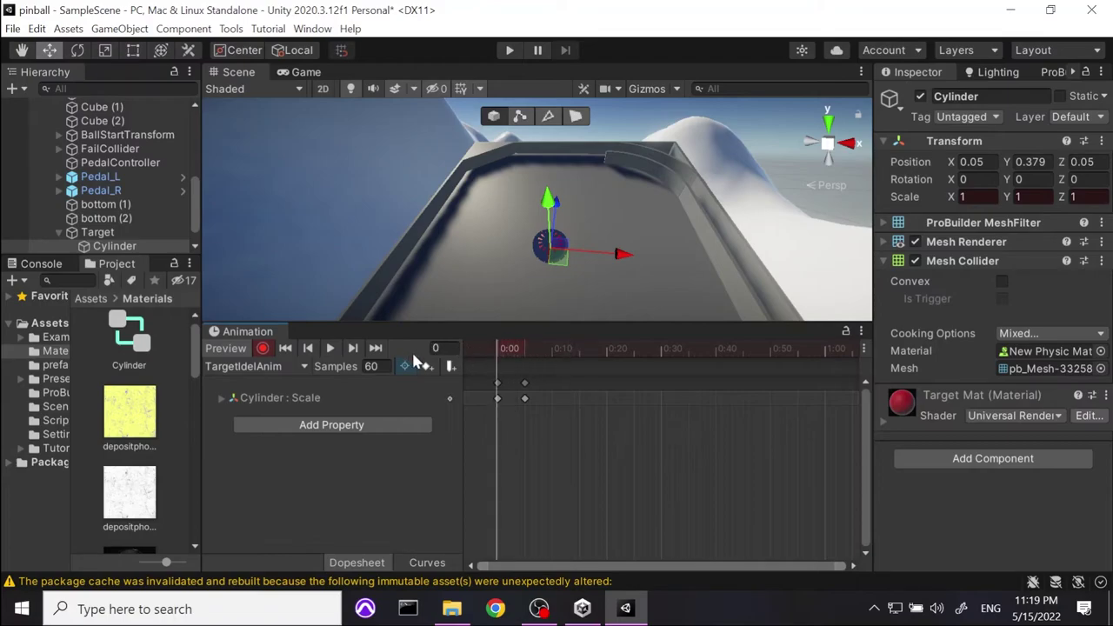
{"action": "left_click", "coordinate": [262, 348]}
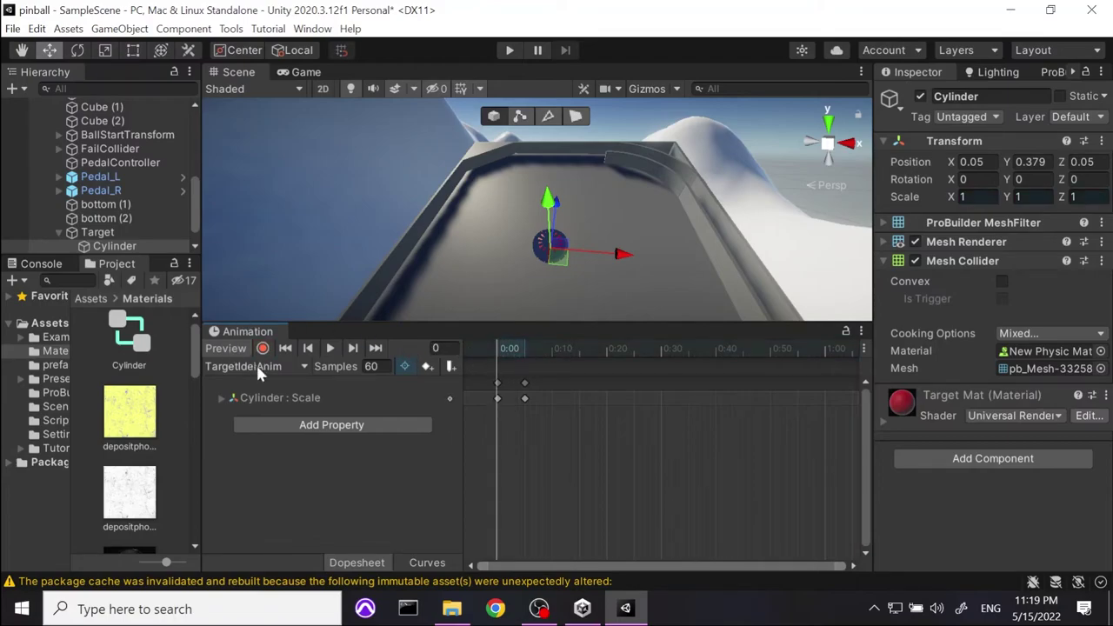
{"action": "left_click", "coordinate": [957, 261]}
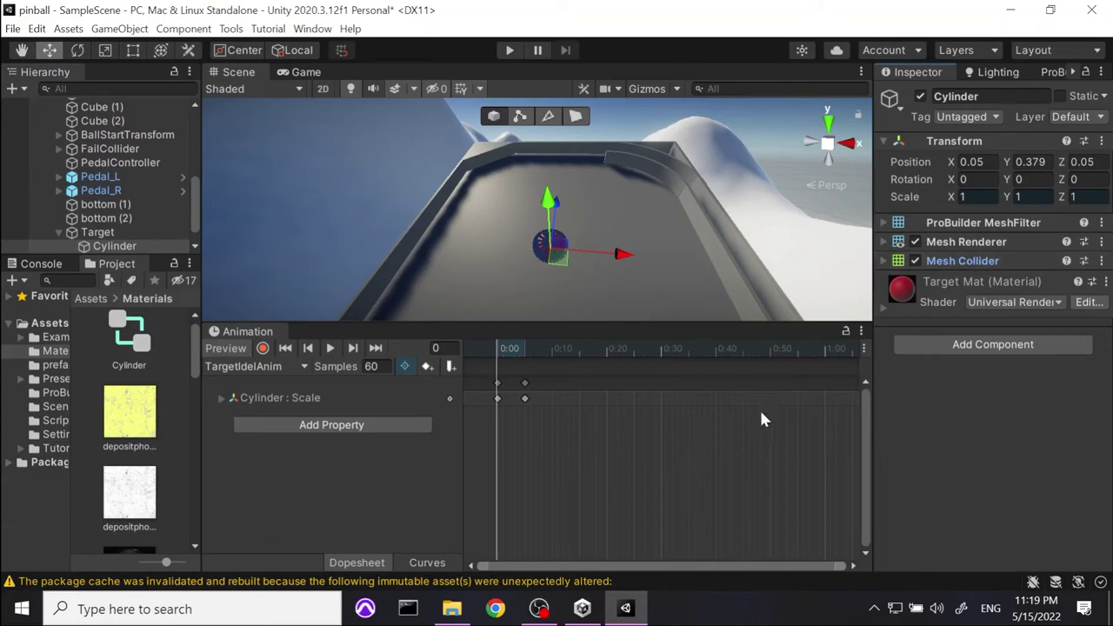
Enable the Animator component on Target and open its Target controller for editing.
{"action": "left_click", "coordinate": [98, 235]}
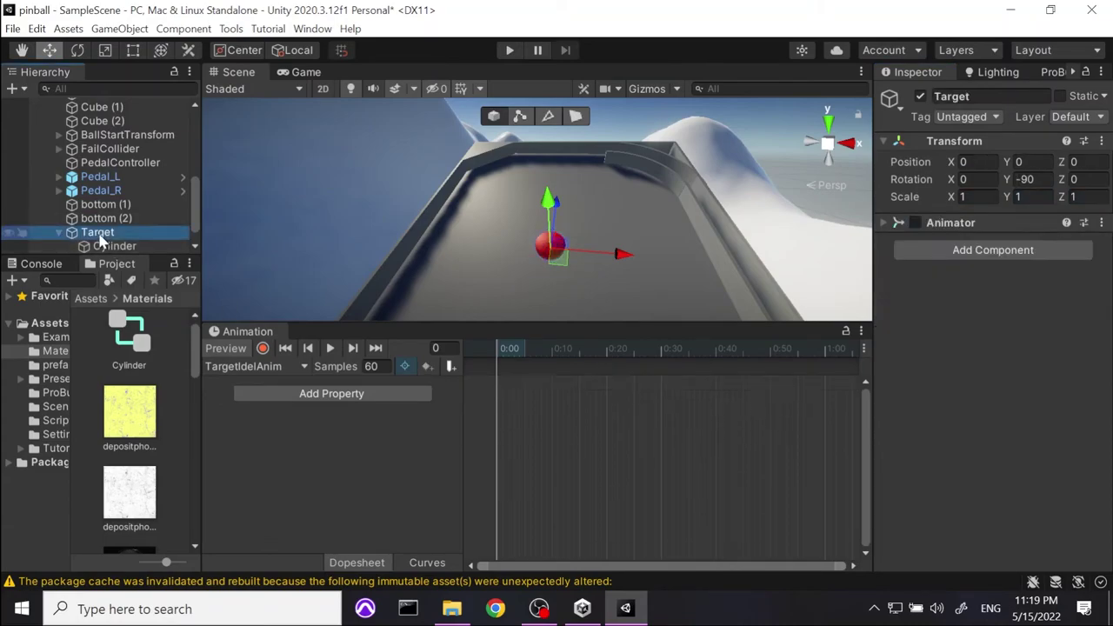
{"action": "left_click", "coordinate": [915, 223]}
{"action": "left_click", "coordinate": [950, 223]}
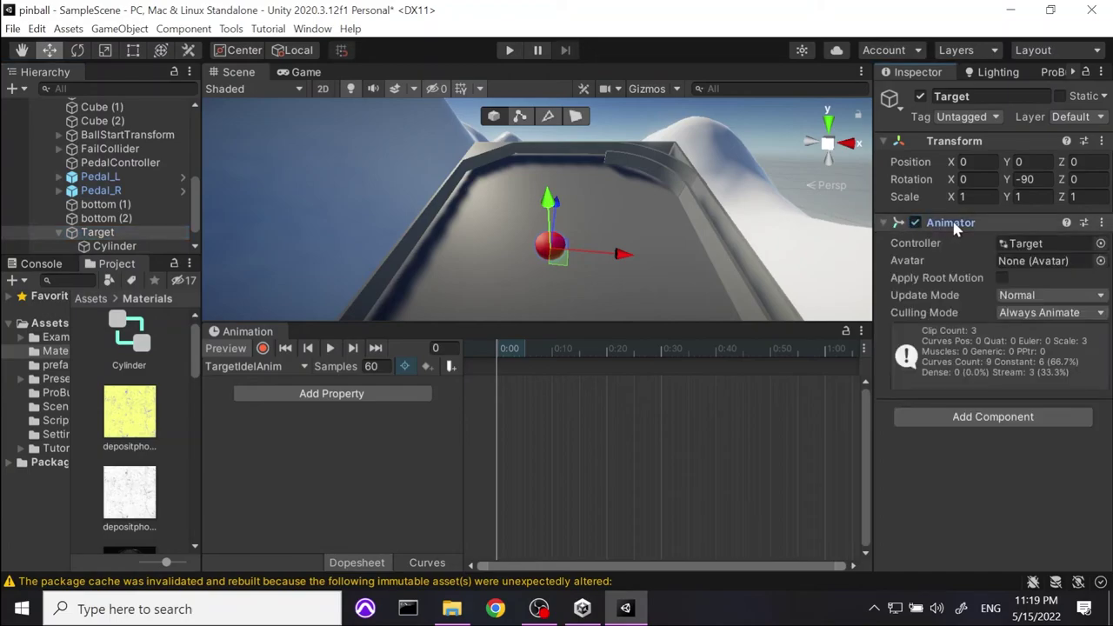
{"action": "double_click", "coordinate": [1027, 247]}
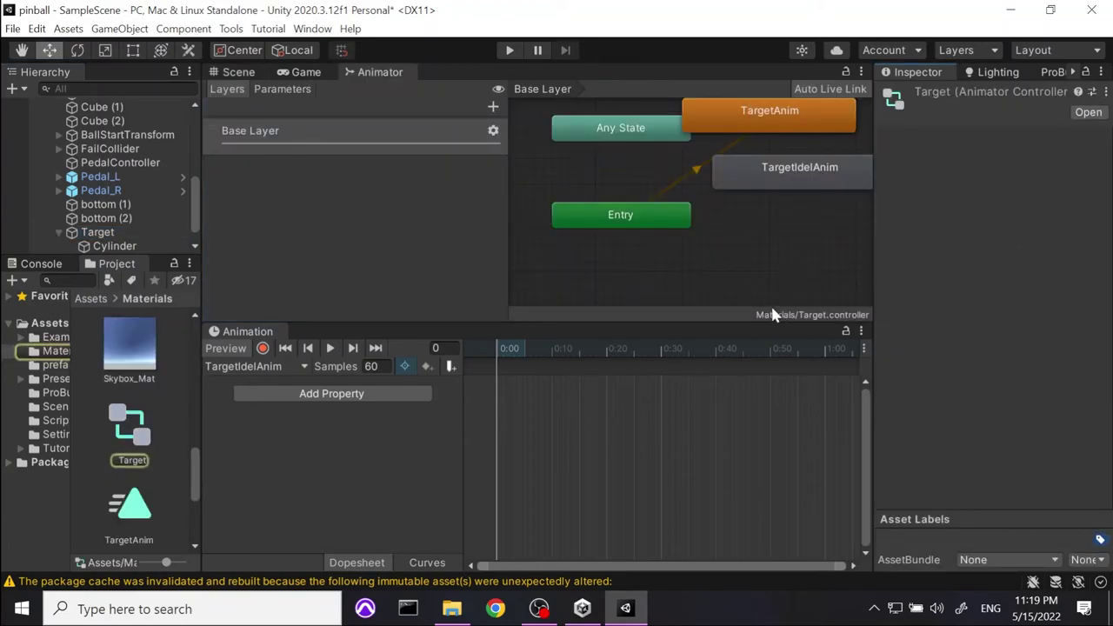
Widen the state graph and space the TargetAnim and TargetIdelAnim states apart, with TargetAnim above TargetIdelAnim.
{"action": "left_click_drag", "start_coordinate": [773, 174], "coordinate": [803, 248]}
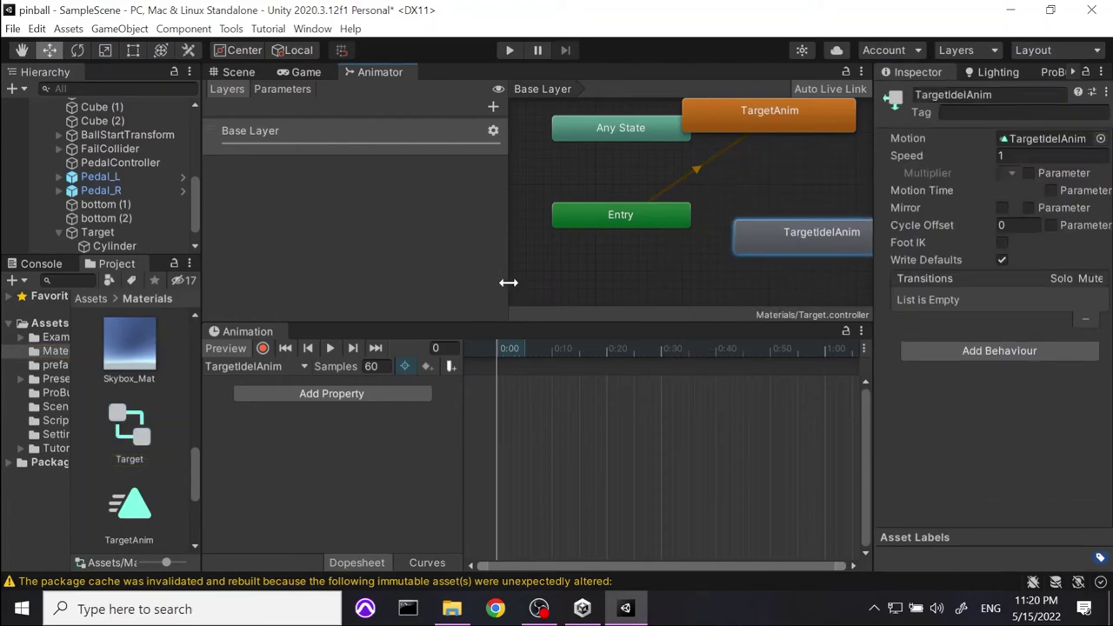
{"action": "left_click_drag", "start_coordinate": [507, 281], "coordinate": [333, 281]}
{"action": "left_click_drag", "start_coordinate": [596, 130], "coordinate": [671, 128]}
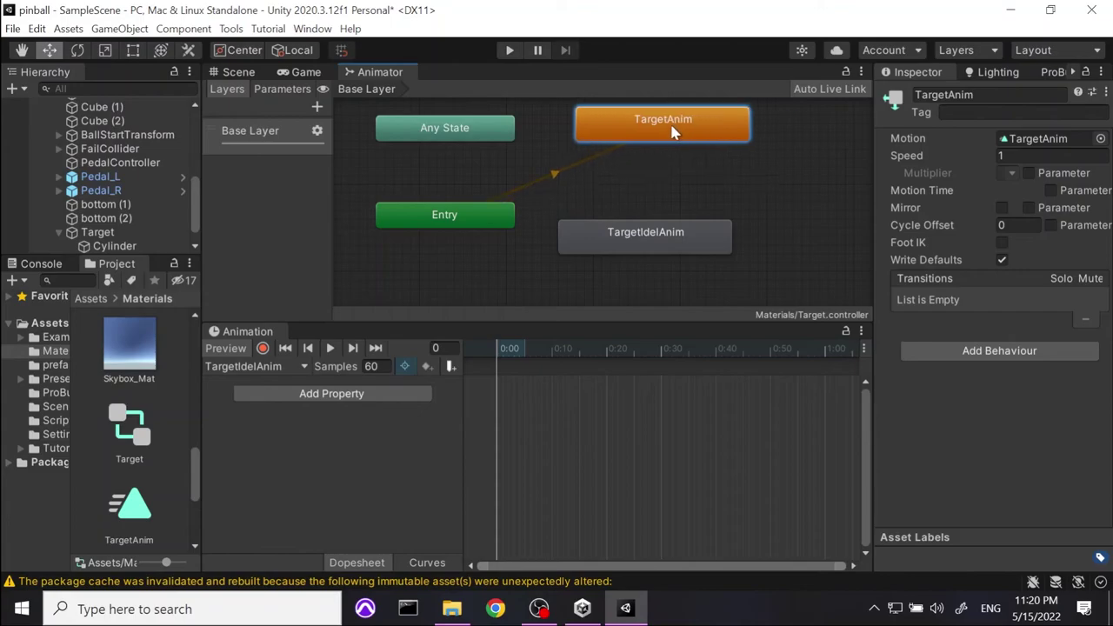
{"action": "left_click_drag", "start_coordinate": [696, 230], "coordinate": [708, 252]}
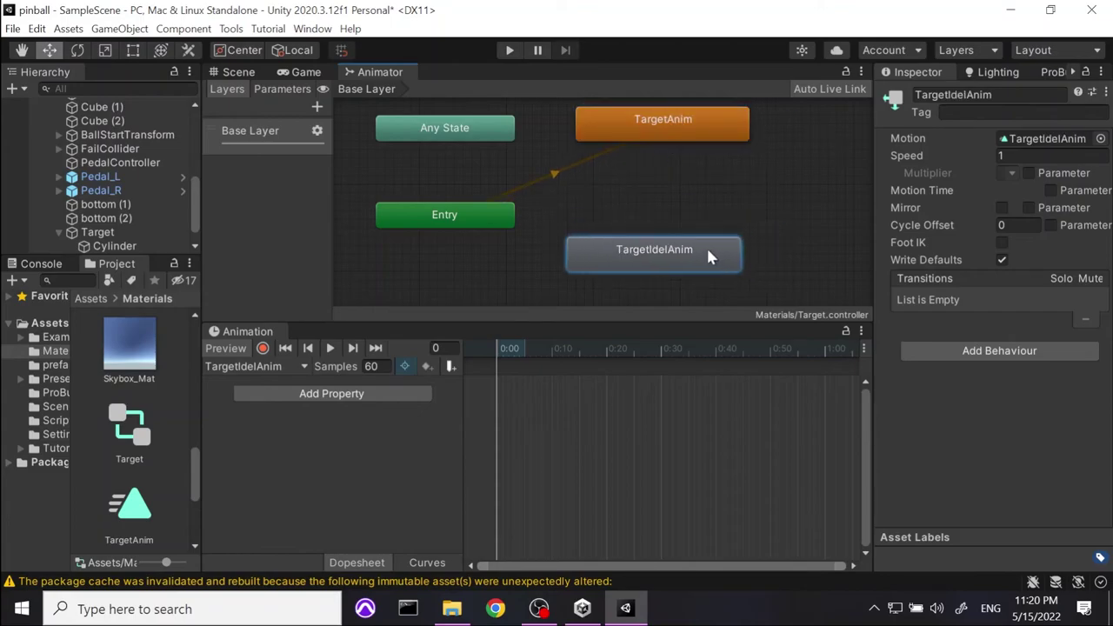
Set TargetIdelAnim as the layer default state and add a transition from it to TargetAnim.
{"action": "right_click", "coordinate": [648, 258]}
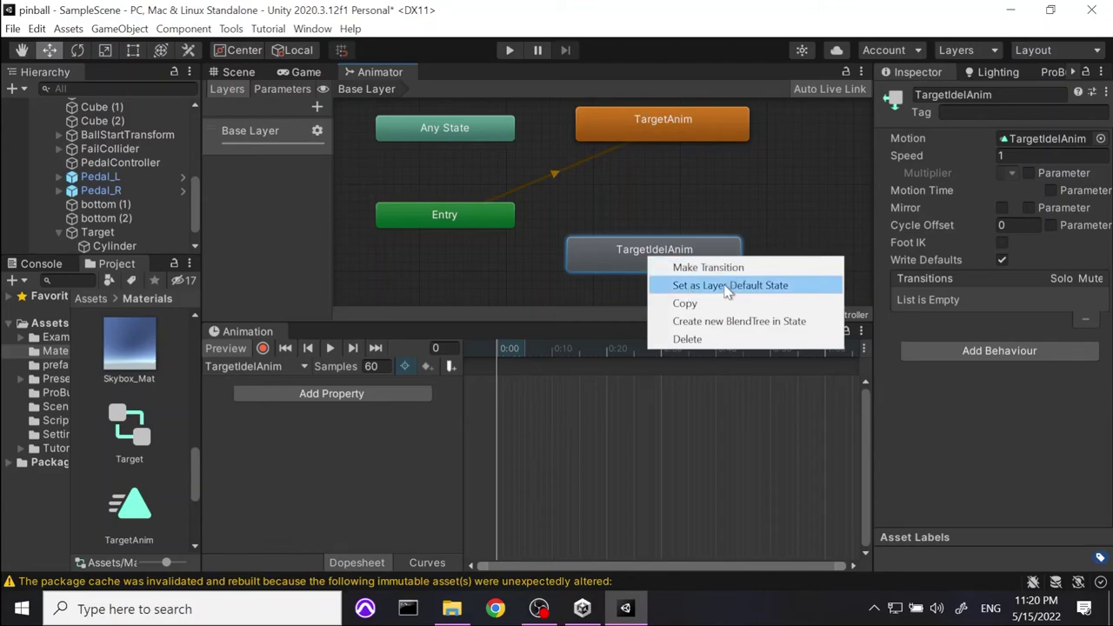
{"action": "left_click", "coordinate": [696, 287]}
{"action": "right_click", "coordinate": [669, 252]}
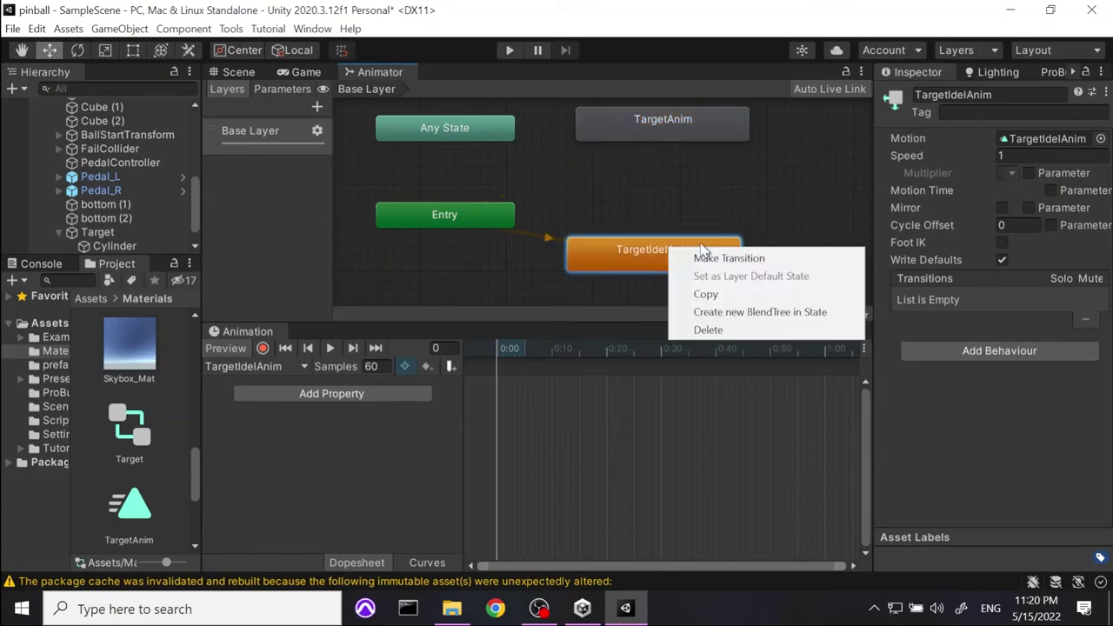
{"action": "left_click", "coordinate": [726, 255]}
{"action": "left_click", "coordinate": [670, 131]}
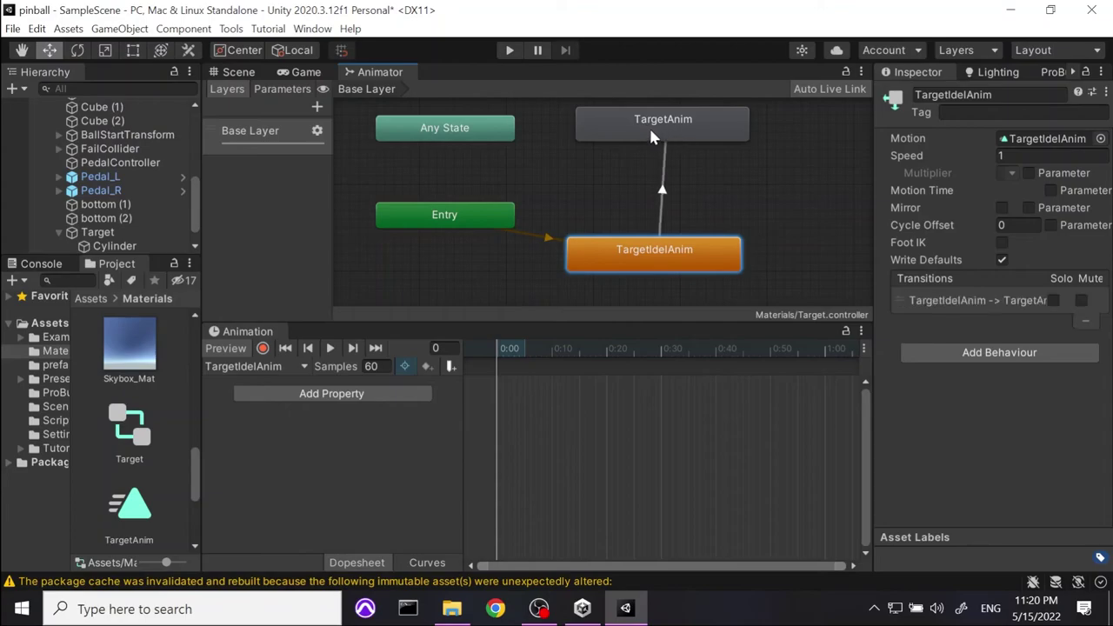
Add a return transition from the TargetAnim state to TargetIdelAnim.
{"action": "left_click", "coordinate": [639, 127]}
{"action": "right_click", "coordinate": [648, 131]}
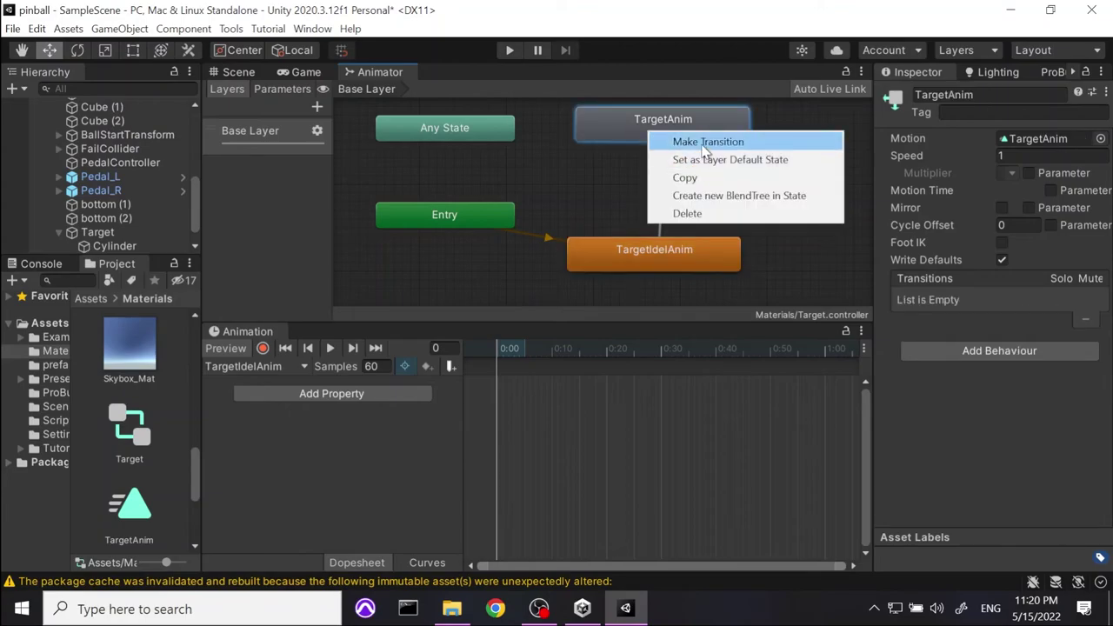
{"action": "left_click", "coordinate": [706, 141]}
{"action": "left_click", "coordinate": [669, 252]}
{"action": "left_click", "coordinate": [673, 254]}
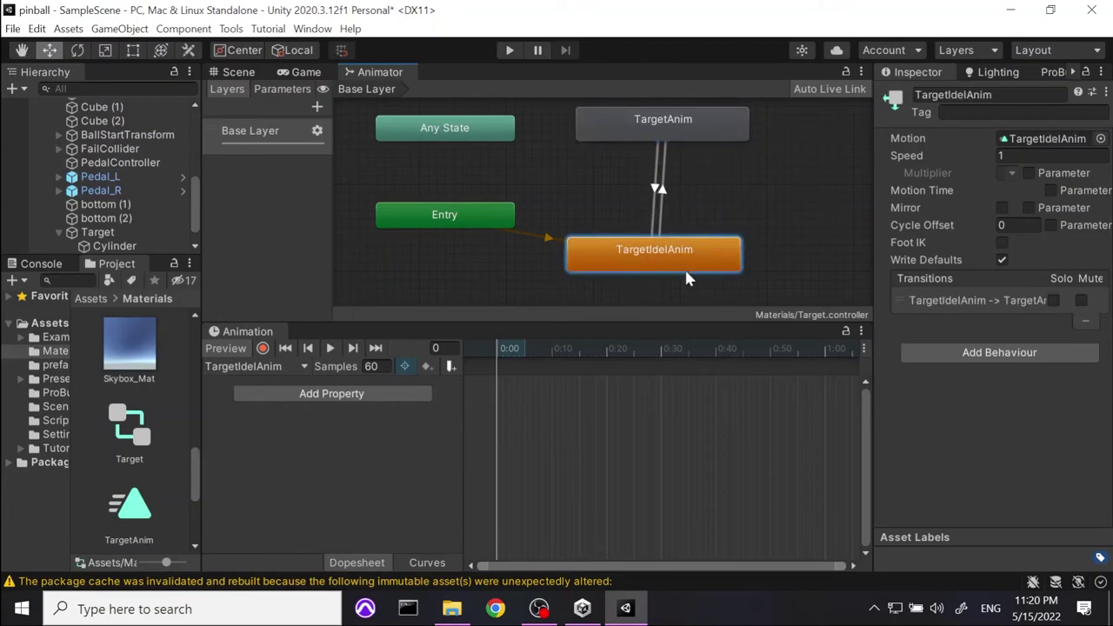
Turn off Has Exit Time on the transition from TargetIdelAnim to TargetAnim, and inspect the return transition.
{"action": "left_click", "coordinate": [676, 114]}
{"action": "left_click", "coordinate": [661, 193]}
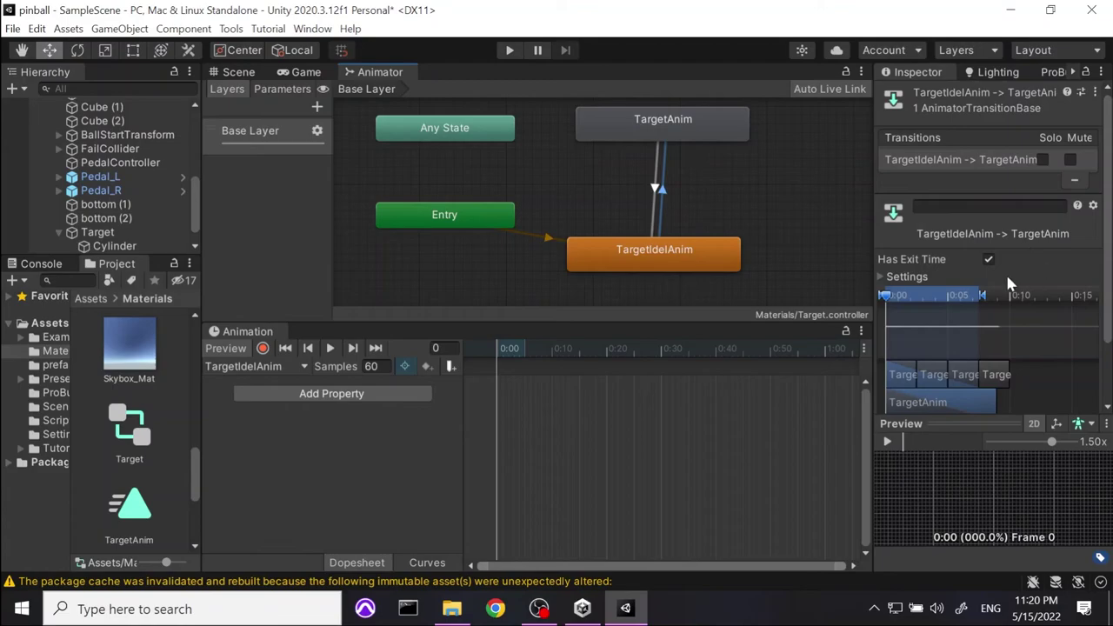
{"action": "left_click", "coordinate": [989, 258]}
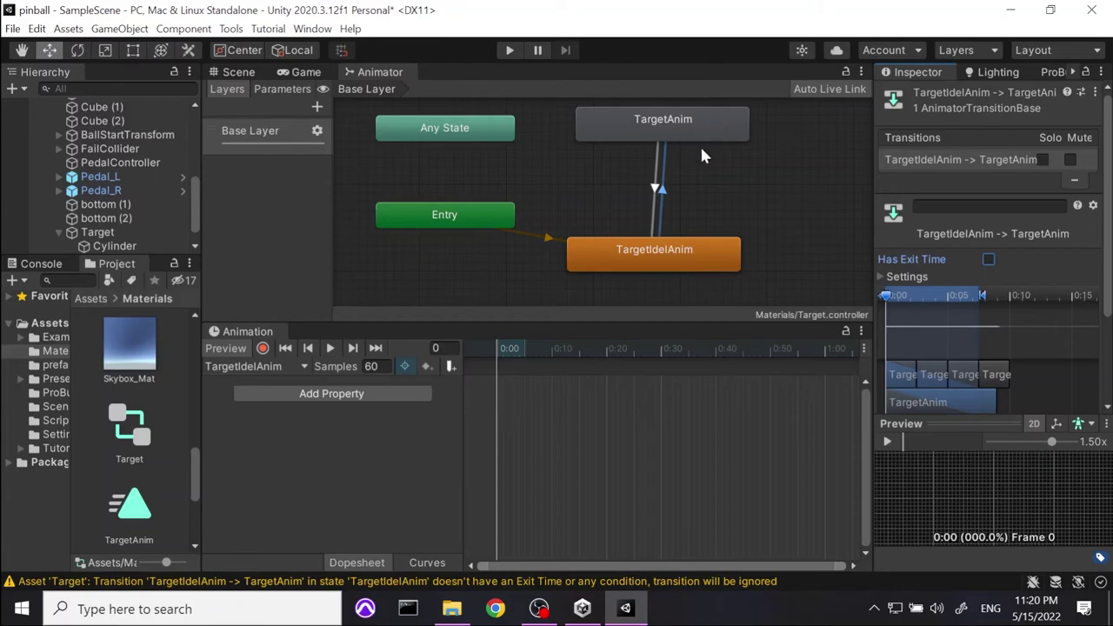
{"action": "left_click", "coordinate": [668, 128]}
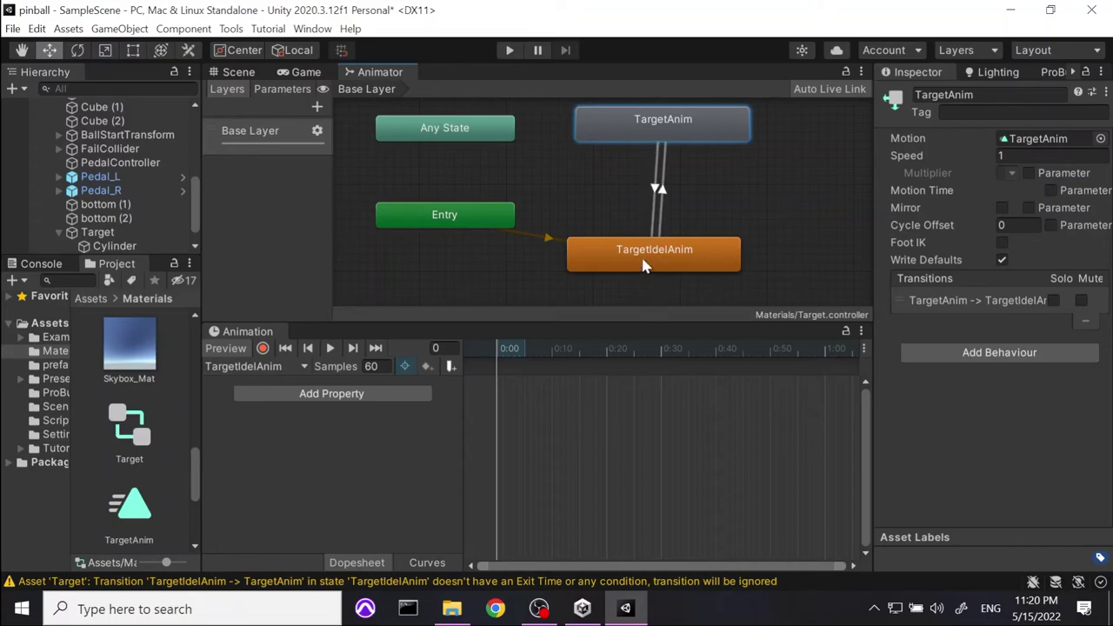
{"action": "left_click", "coordinate": [659, 190]}
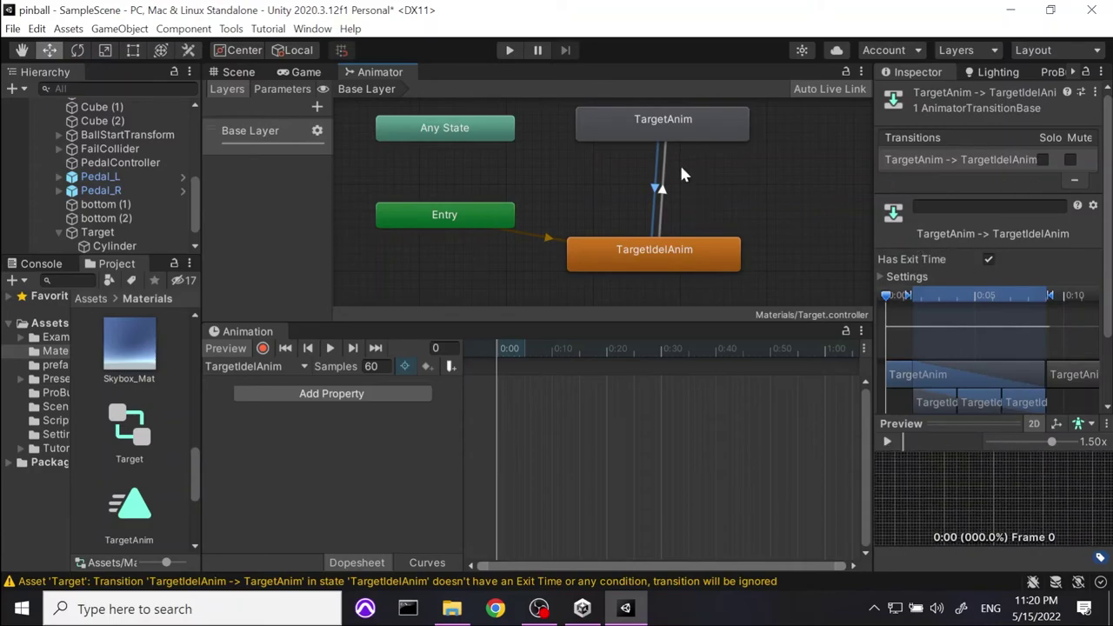
{"action": "left_click", "coordinate": [678, 126]}
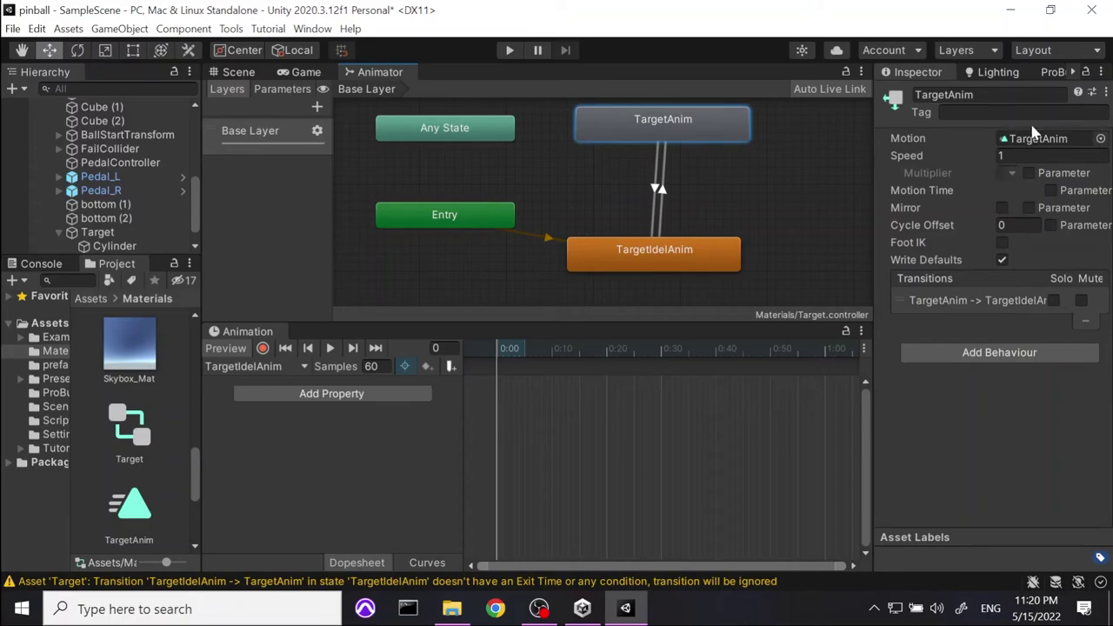
{"action": "left_click", "coordinate": [696, 257]}
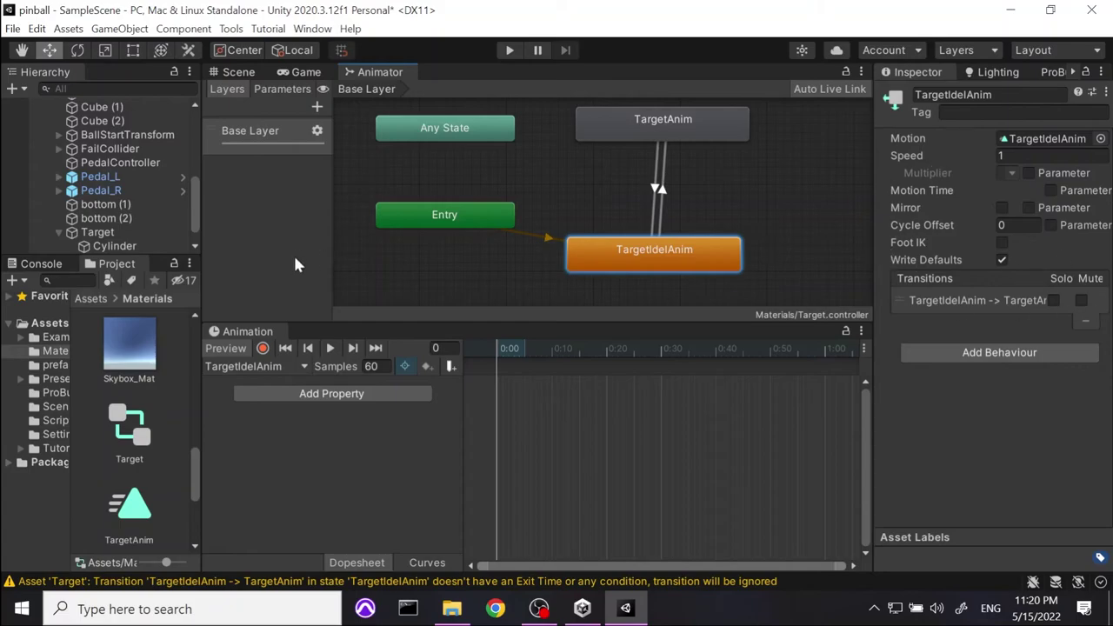
Turn off Loop Time on the TargetAnim clip after checking the settings of both Target animation clips.
{"action": "left_click", "coordinate": [122, 444]}
{"action": "left_click", "coordinate": [136, 513]}
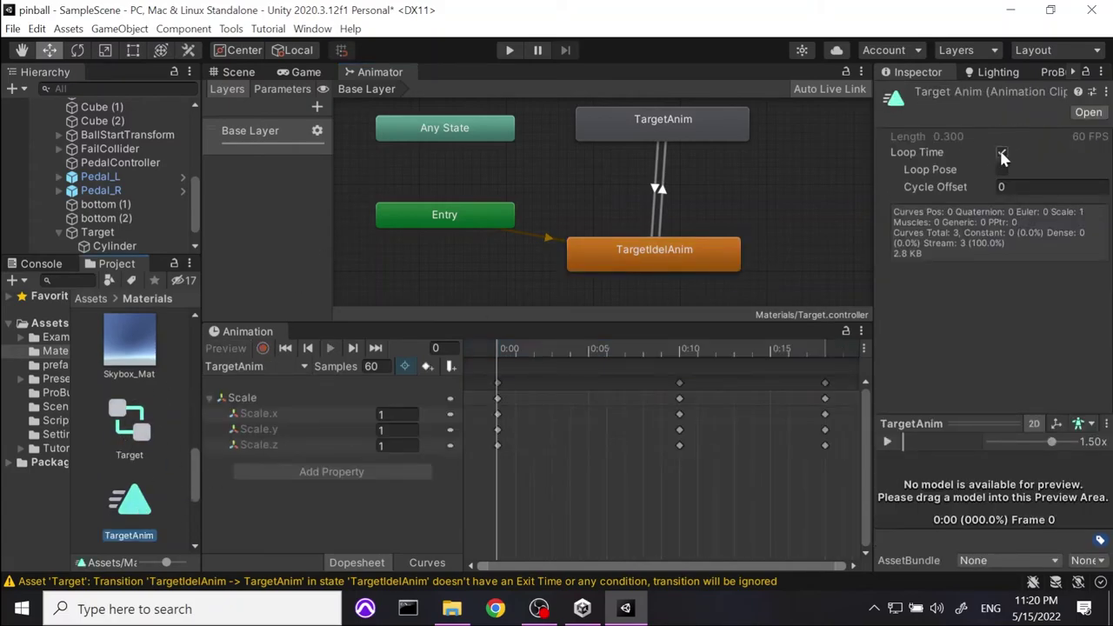
{"action": "left_click", "coordinate": [679, 126]}
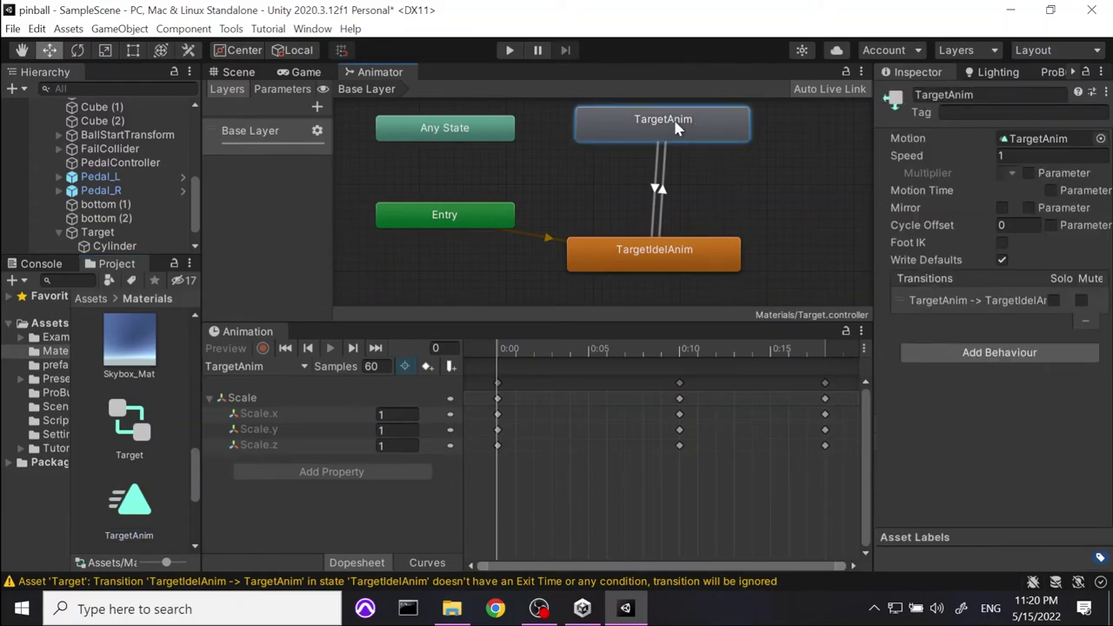
{"action": "scroll", "coordinate": [159, 461], "scroll_direction": "down", "scroll_amount": 2}
{"action": "left_click", "coordinate": [144, 431]}
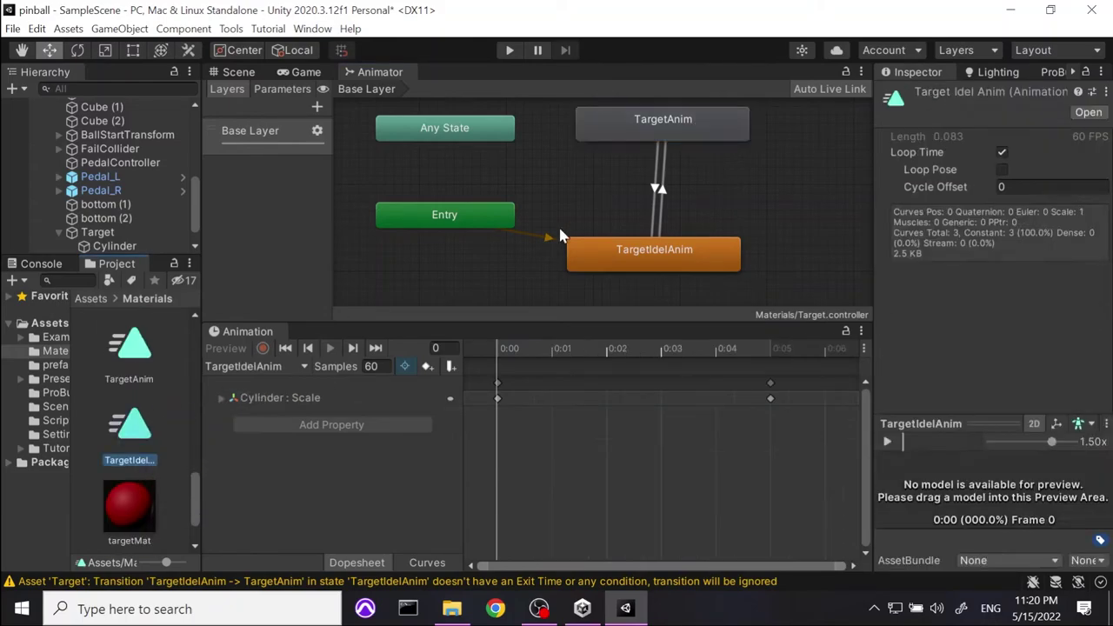
{"action": "left_click", "coordinate": [132, 353]}
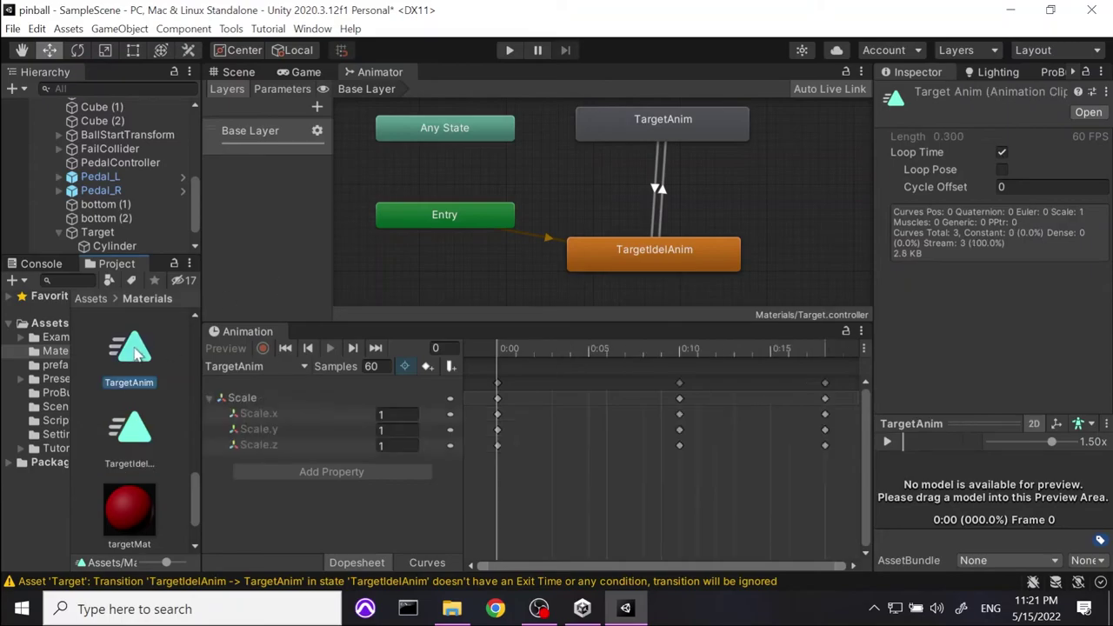
{"action": "left_click", "coordinate": [1002, 152]}
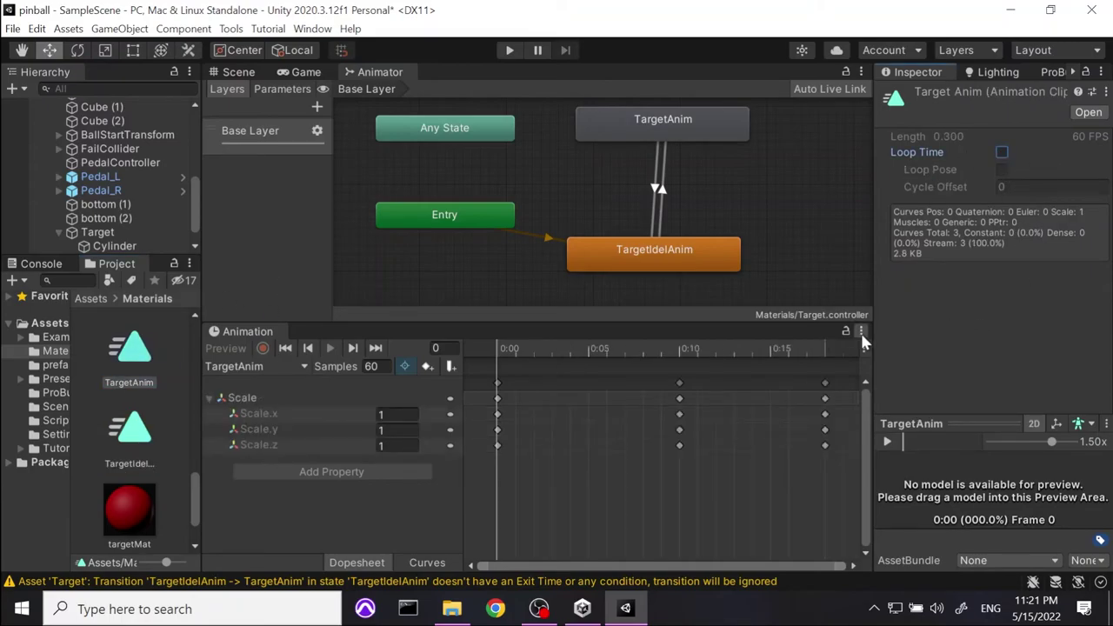
{"action": "left_click", "coordinate": [875, 287]}
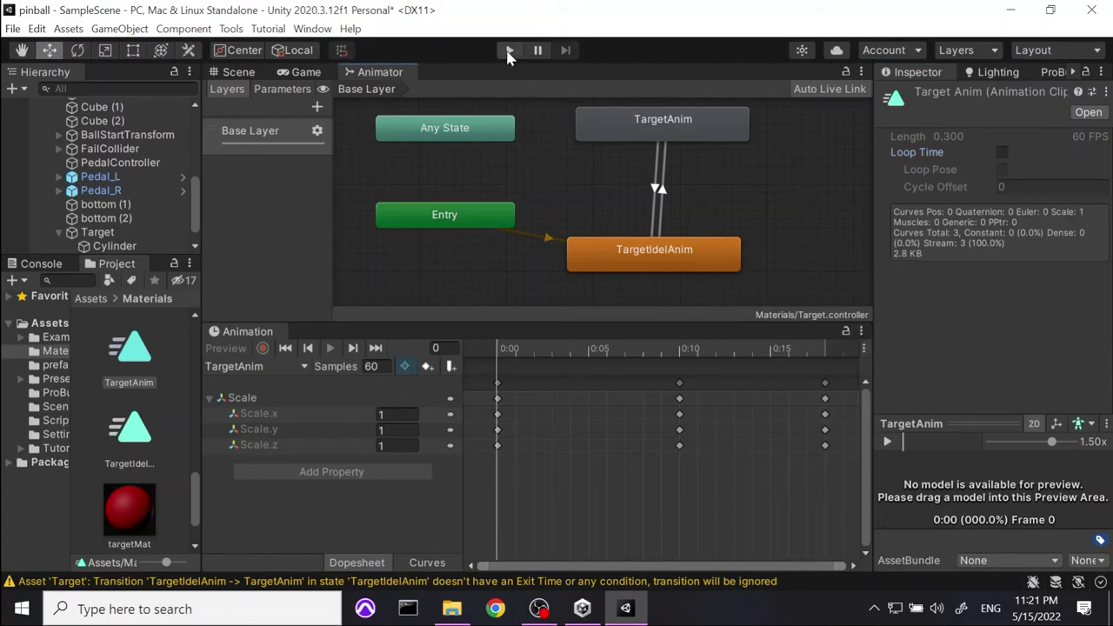
Try docking the Animator beside the Game view and the Animation window beneath the Game view.
{"action": "left_click", "coordinate": [281, 75]}
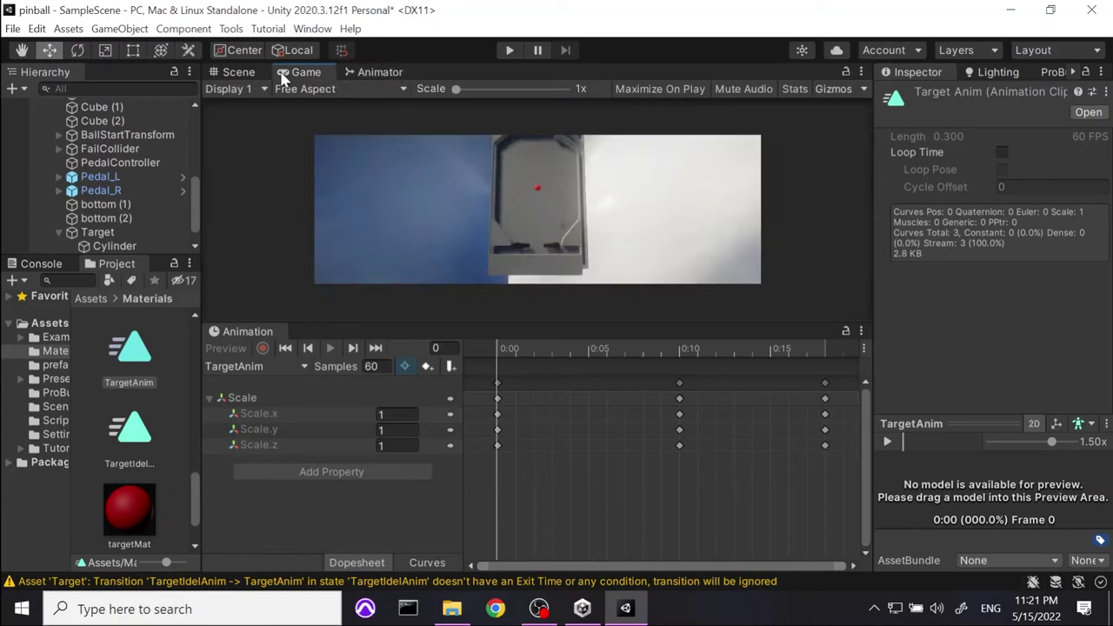
{"action": "left_click", "coordinate": [239, 73]}
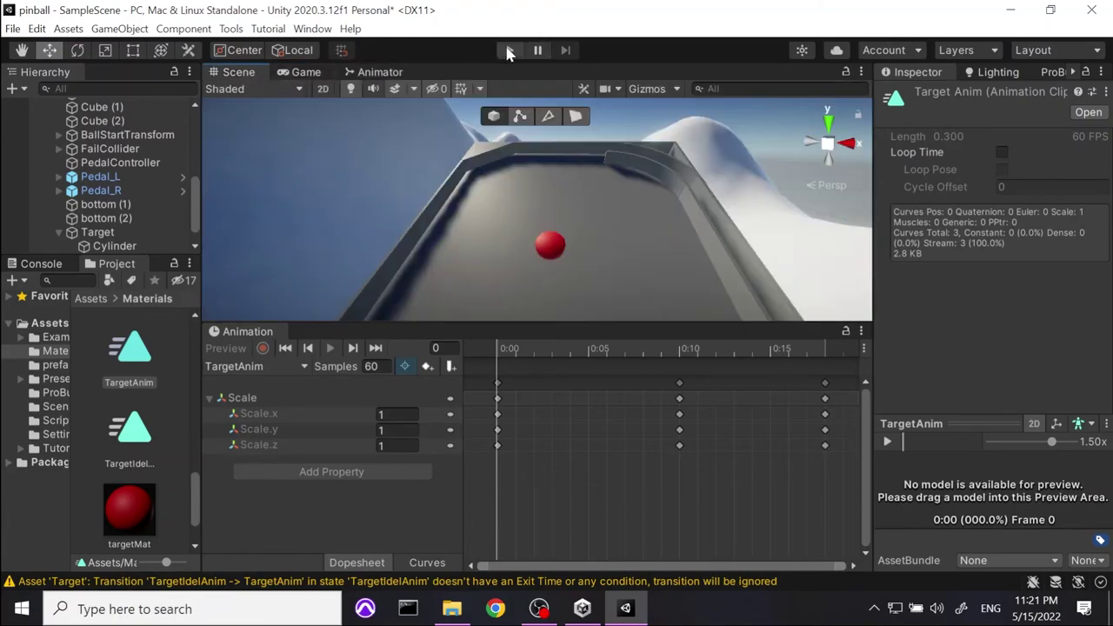
{"action": "left_click", "coordinate": [301, 73]}
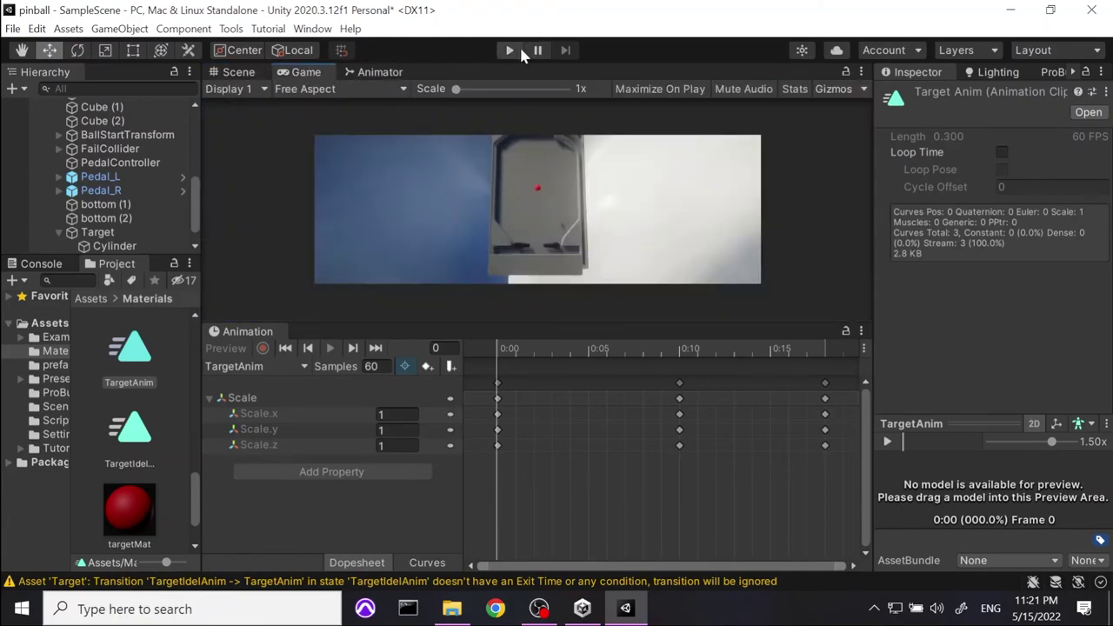
{"action": "left_click_drag", "start_coordinate": [374, 73], "coordinate": [611, 132]}
{"action": "left_click_drag", "start_coordinate": [652, 228], "coordinate": [474, 222]}
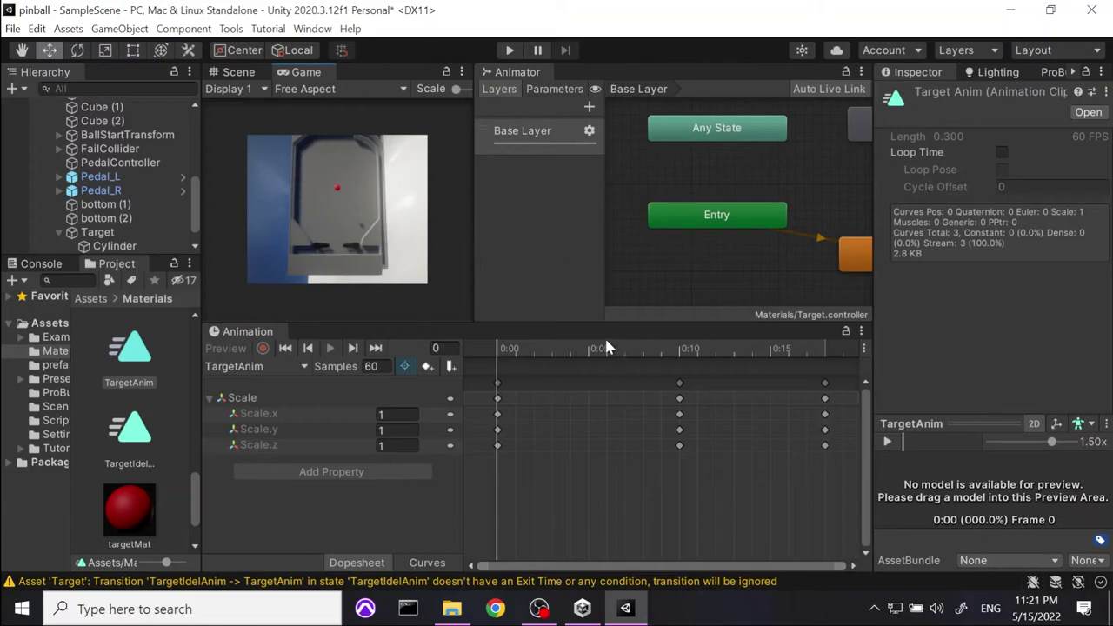
{"action": "left_click_drag", "start_coordinate": [597, 322], "coordinate": [592, 467]}
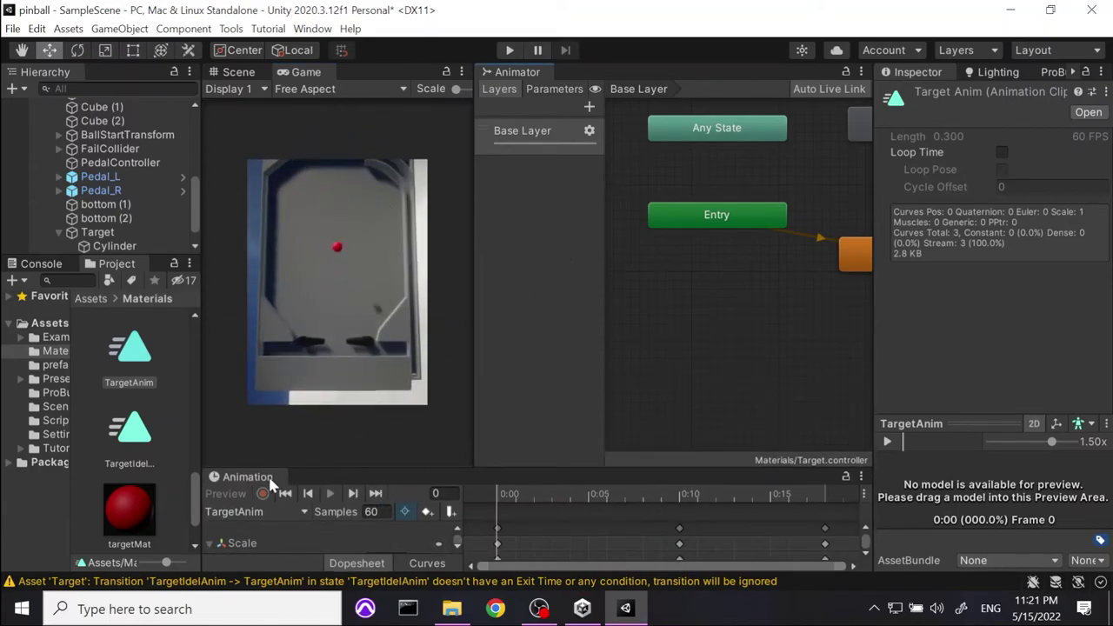
{"action": "left_click_drag", "start_coordinate": [257, 476], "coordinate": [388, 358]}
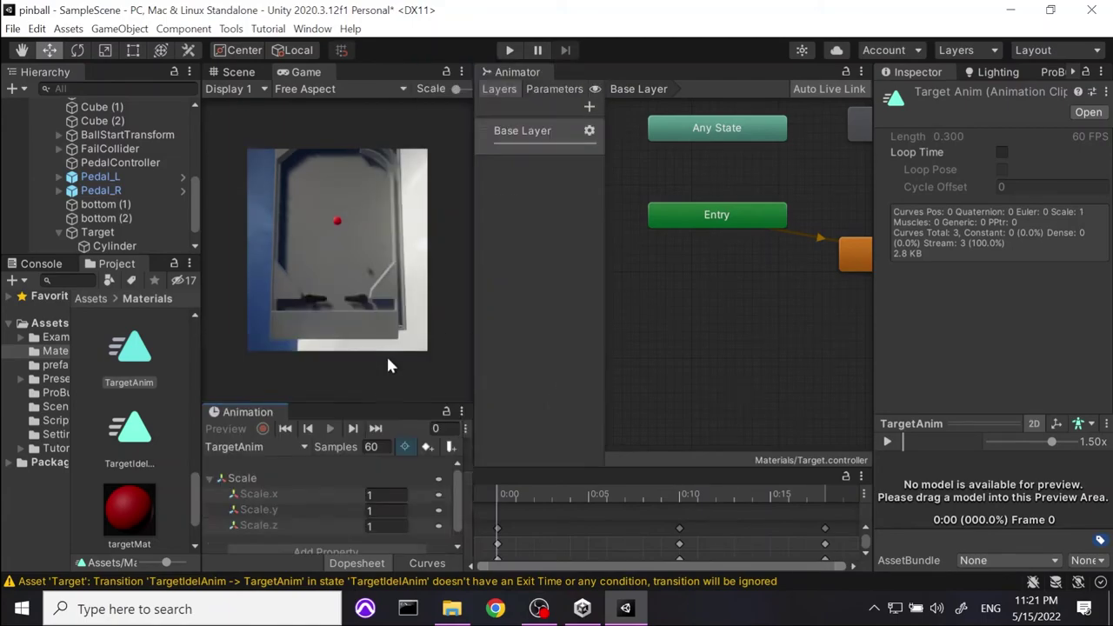
Close the Animation and Animator windows and narrow the Inspector to enlarge the Game view.
{"action": "right_click", "coordinate": [265, 412]}
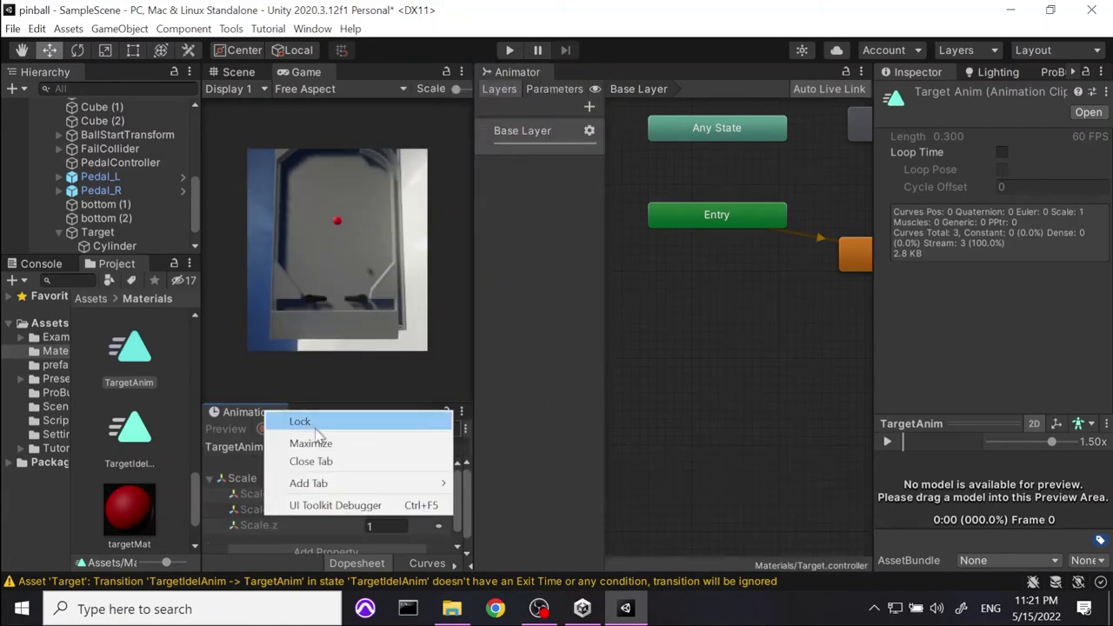
{"action": "left_click", "coordinate": [321, 462]}
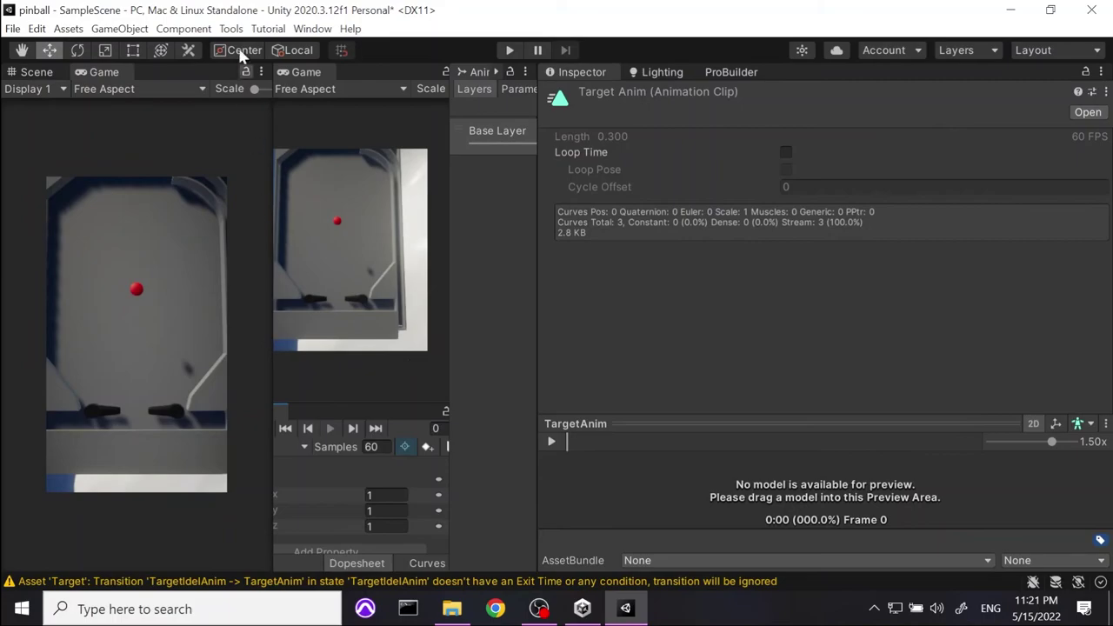
{"action": "left_click", "coordinate": [40, 73]}
{"action": "left_click", "coordinate": [98, 72]}
{"action": "left_click_drag", "start_coordinate": [483, 71], "coordinate": [508, 284]}
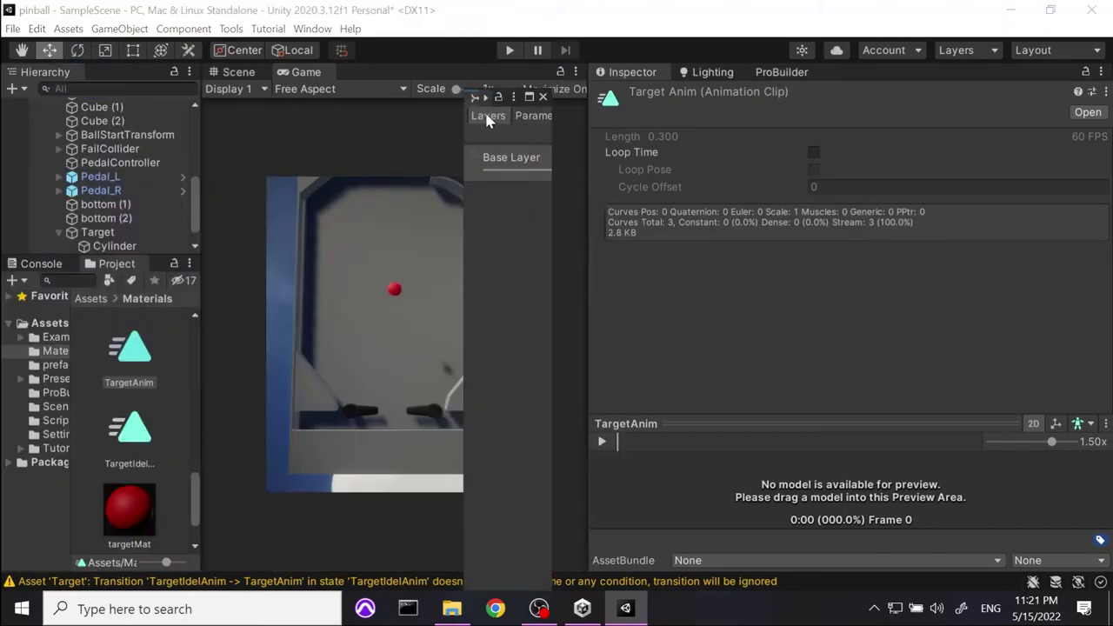
{"action": "left_click", "coordinate": [543, 98]}
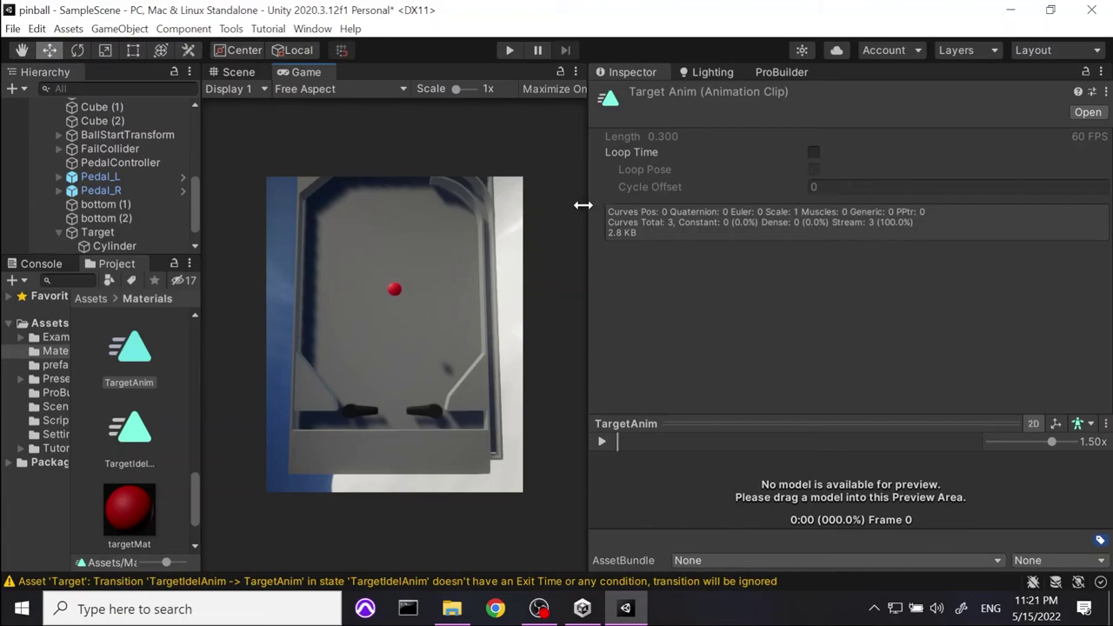
{"action": "left_click_drag", "start_coordinate": [588, 205], "coordinate": [1102, 195]}
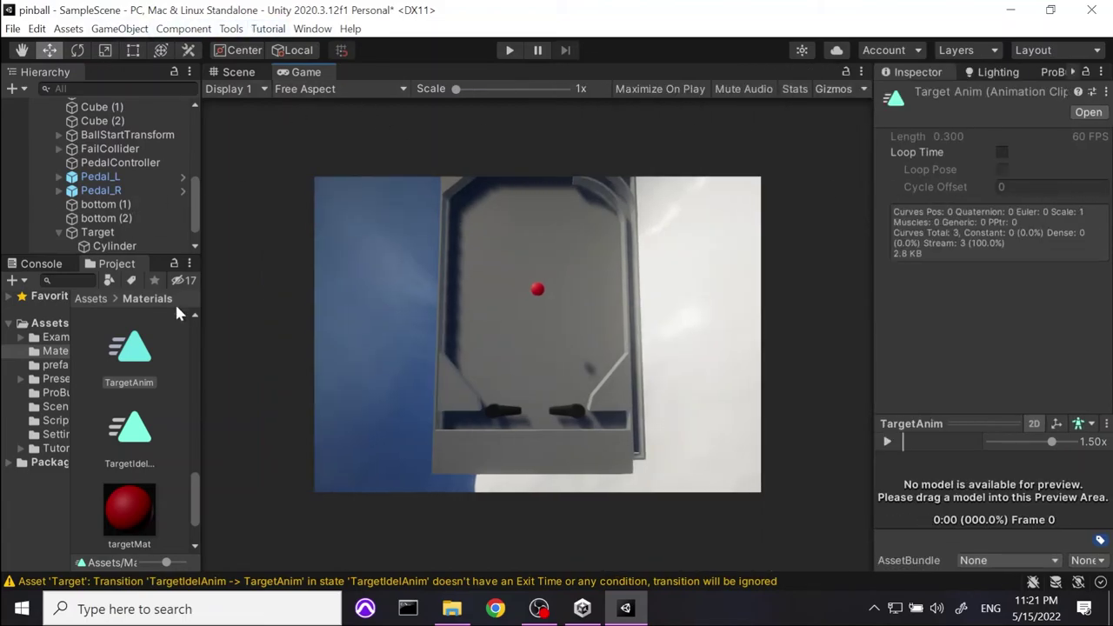
Open the Animator for the Target object, dock it widened beside the Game view, and test-run the game.
{"action": "left_click", "coordinate": [297, 28]}
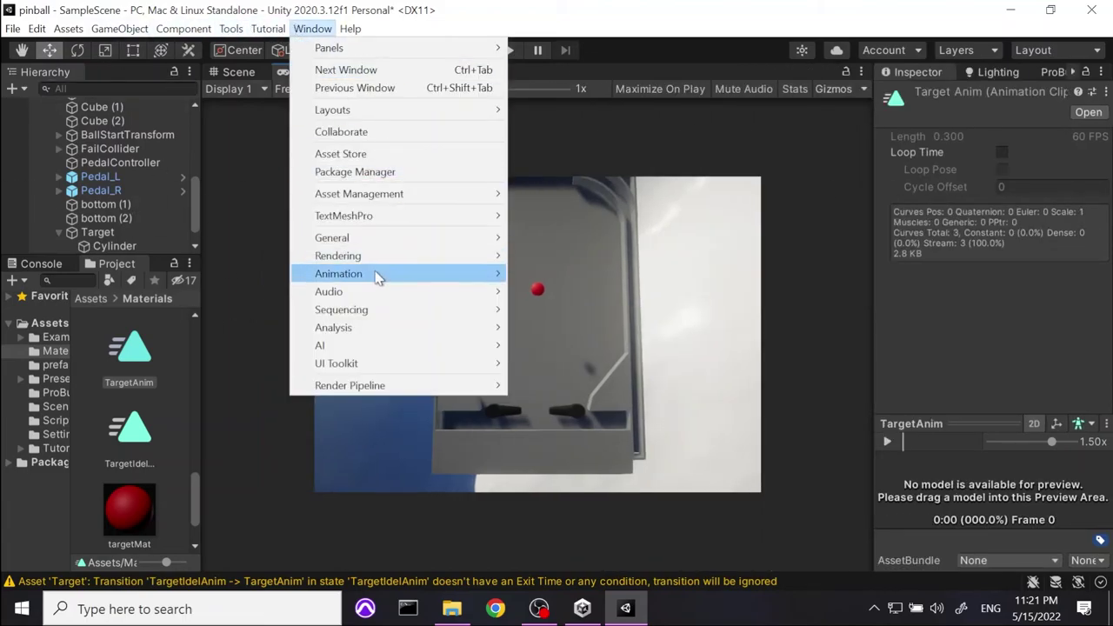
{"action": "mouse_move", "coordinate": [381, 276]}
{"action": "left_click", "coordinate": [580, 294]}
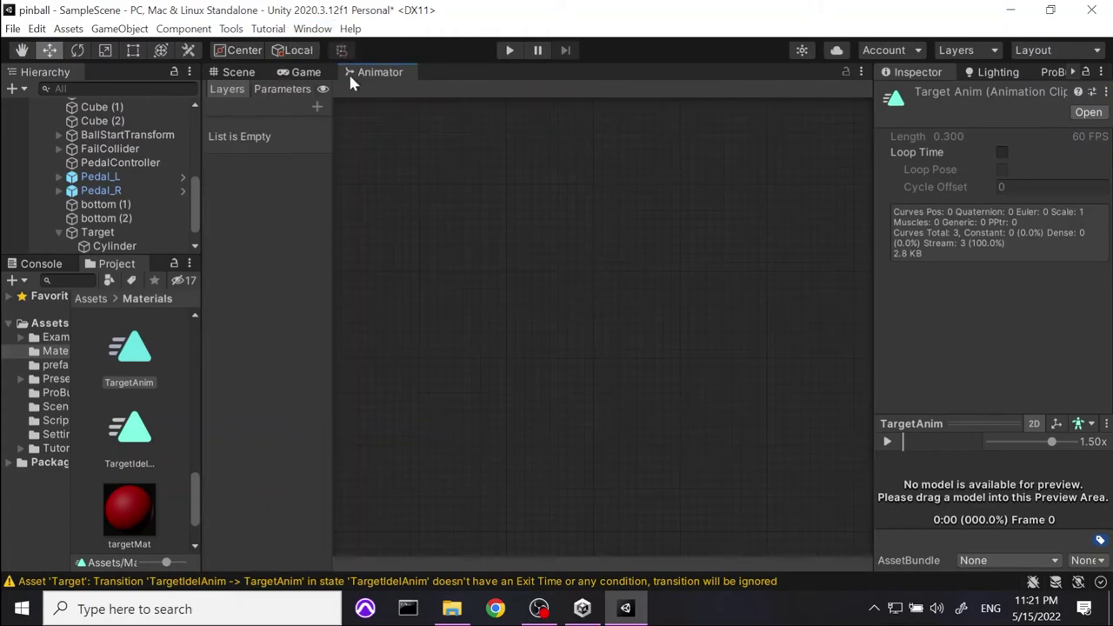
{"action": "left_click", "coordinate": [106, 232]}
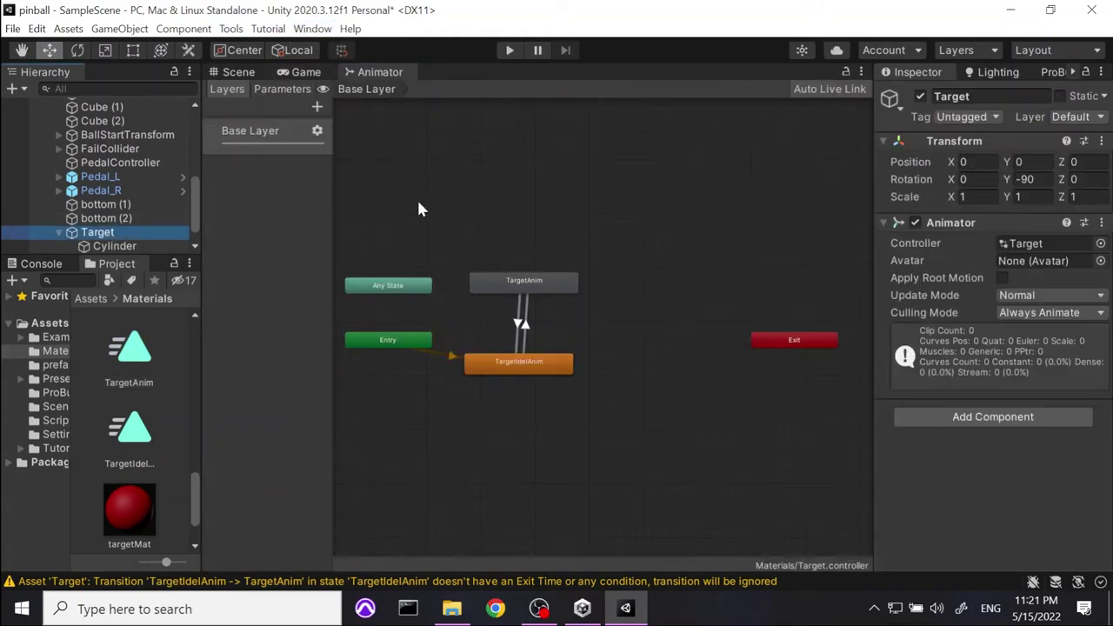
{"action": "left_click", "coordinate": [302, 72]}
{"action": "left_click_drag", "start_coordinate": [368, 69], "coordinate": [809, 205]}
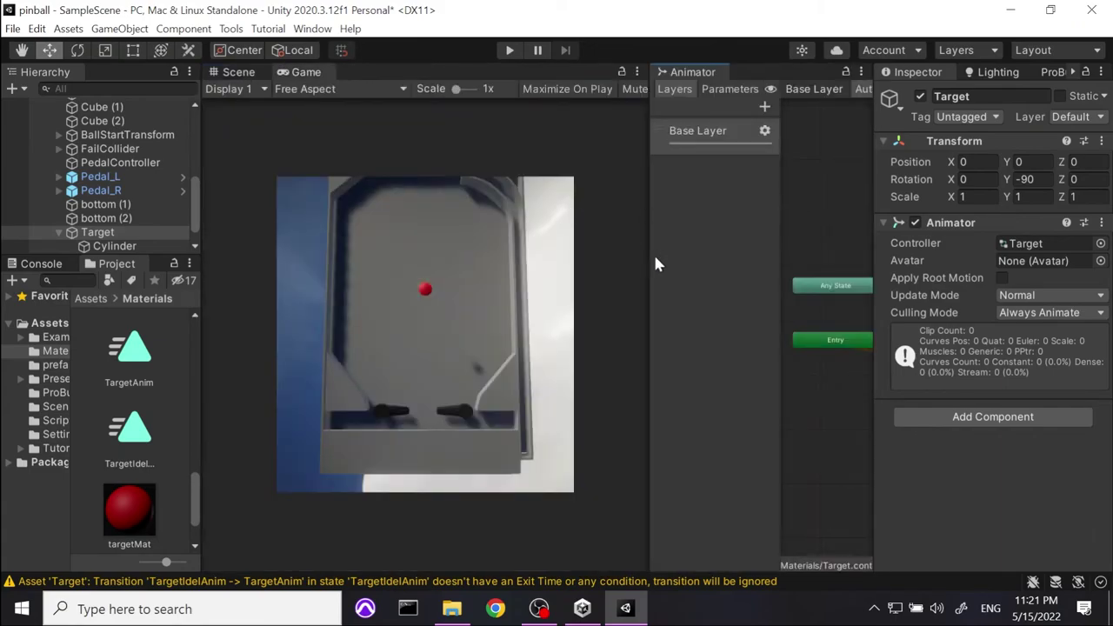
{"action": "left_click_drag", "start_coordinate": [648, 261], "coordinate": [510, 264]}
{"action": "left_click", "coordinate": [510, 50]}
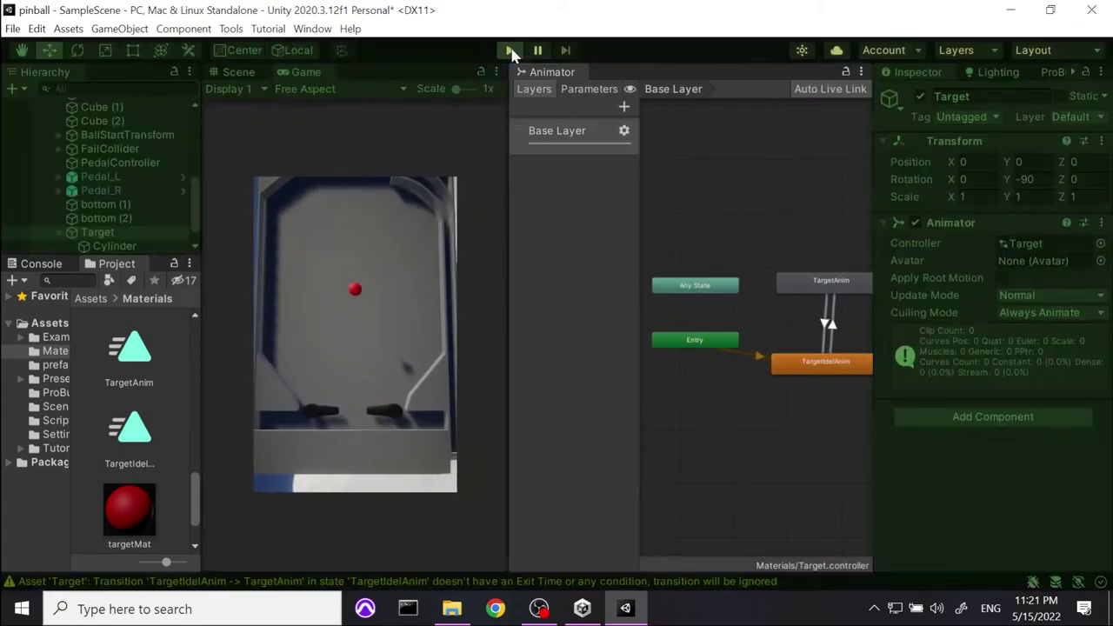
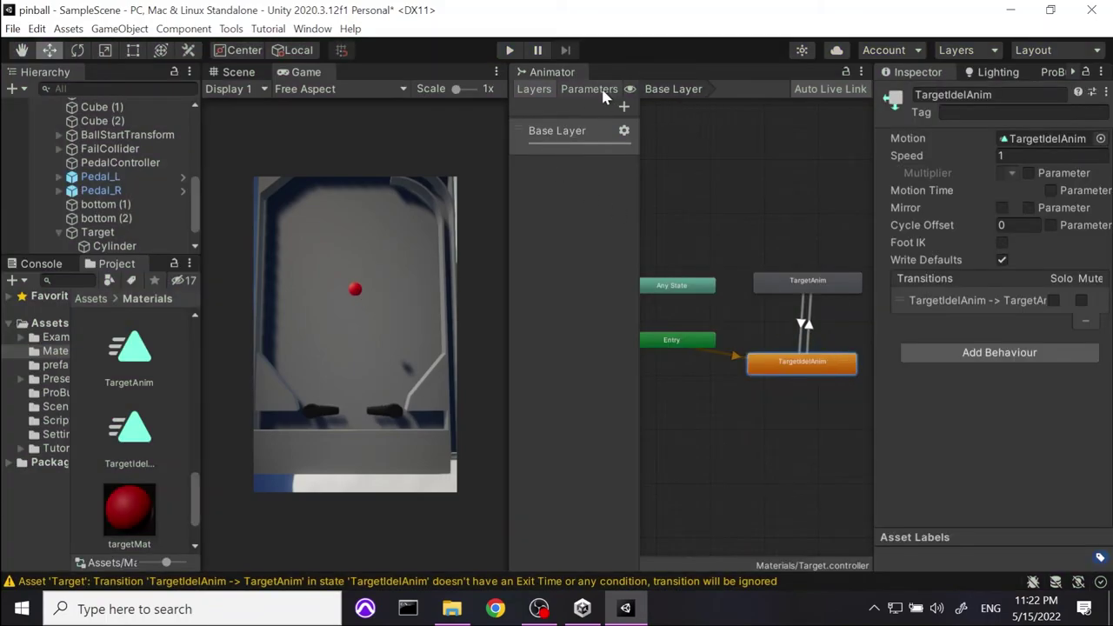
Add a trigger parameter named TargetTrig to the Target animator controller.
{"action": "left_click", "coordinate": [608, 96]}
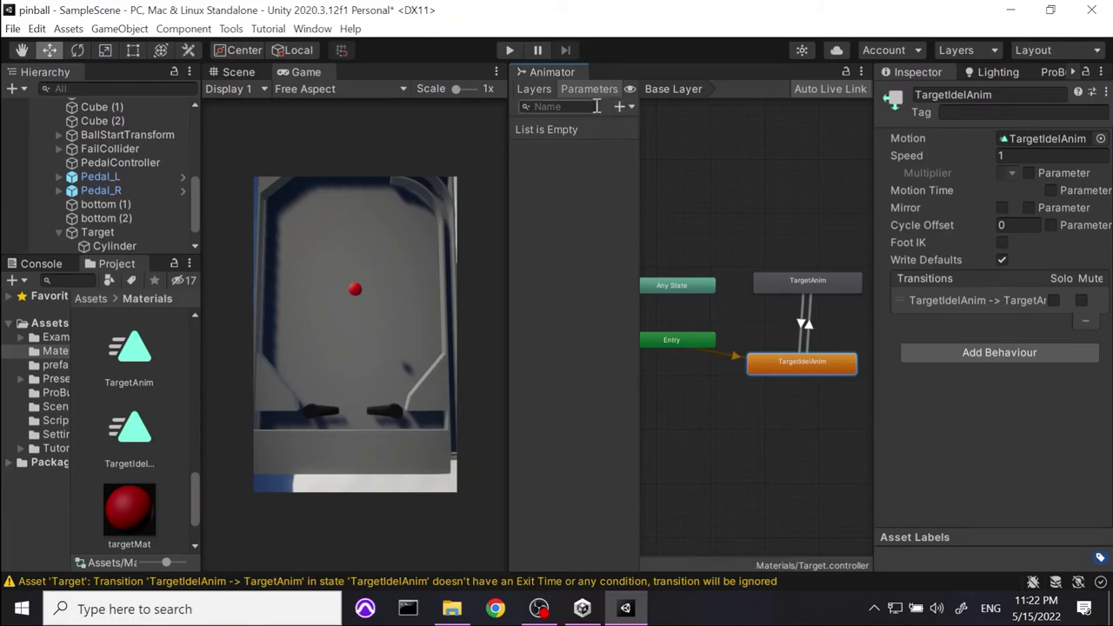
{"action": "left_click", "coordinate": [621, 107]}
{"action": "left_click", "coordinate": [650, 181]}
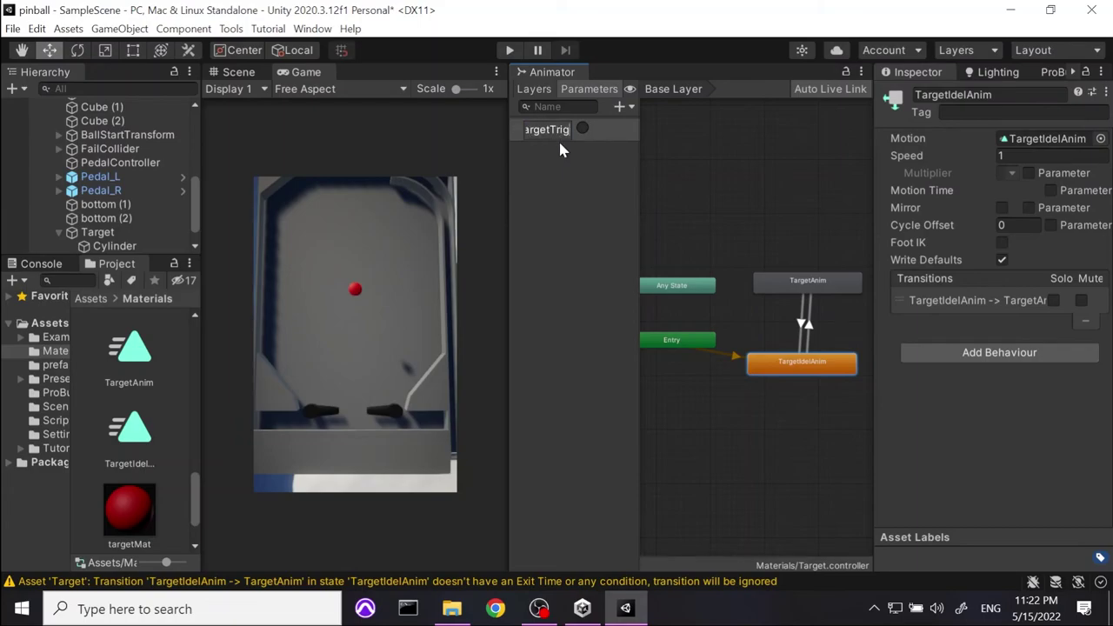
{"action": "left_click", "coordinate": [541, 195]}
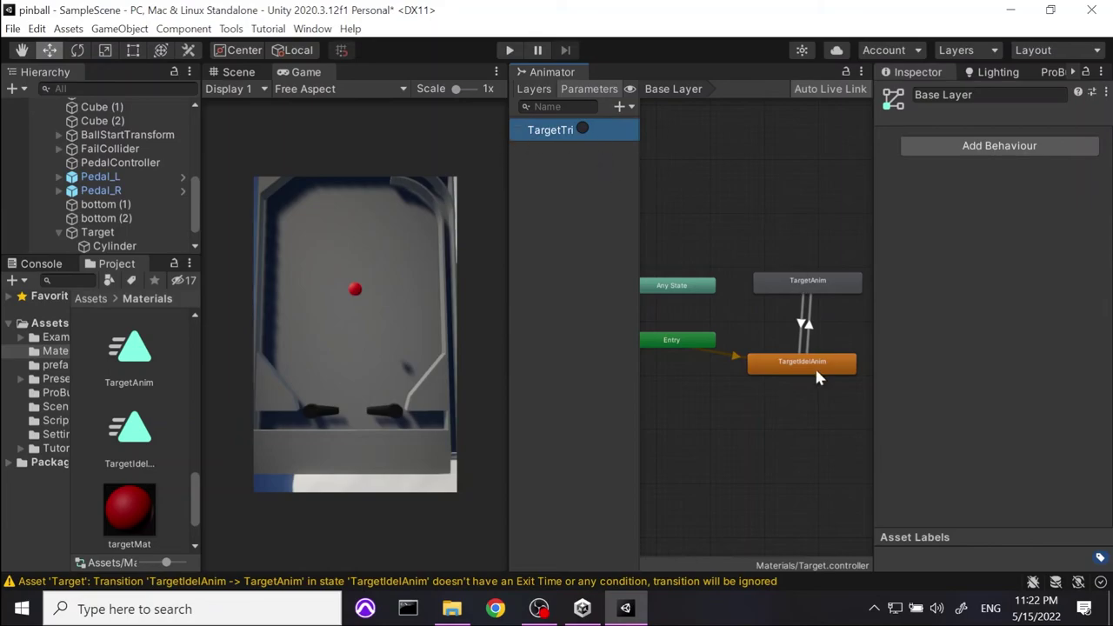
Add TargetTrig as the condition of the transition from TargetIdelAnim to TargetAnim.
{"action": "left_click", "coordinate": [806, 327]}
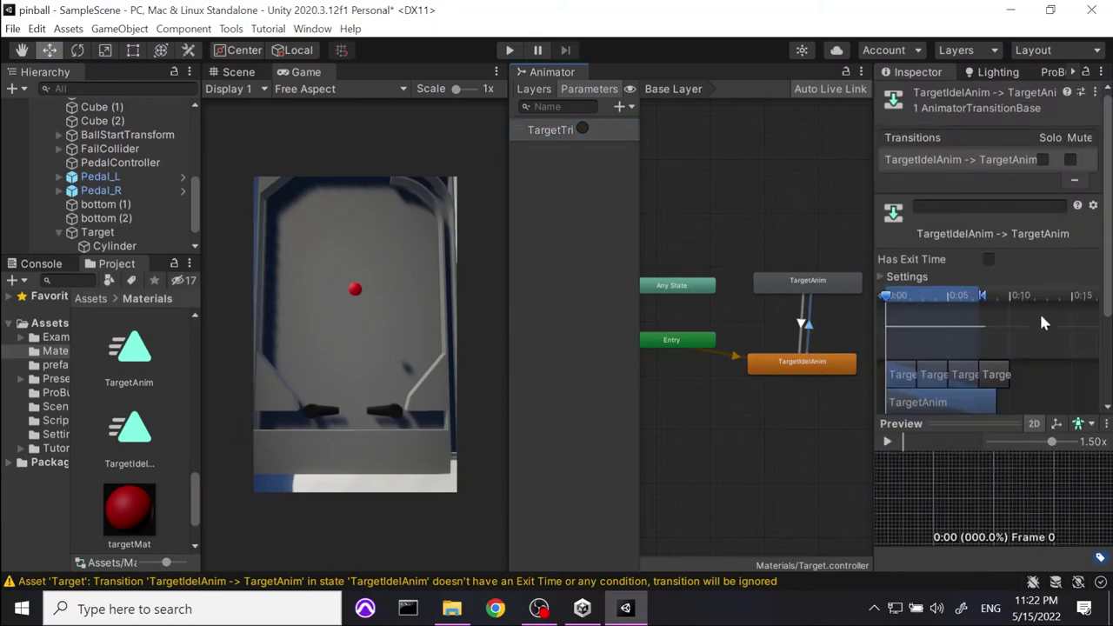
{"action": "scroll", "coordinate": [1048, 365], "scroll_direction": "down", "scroll_amount": 3}
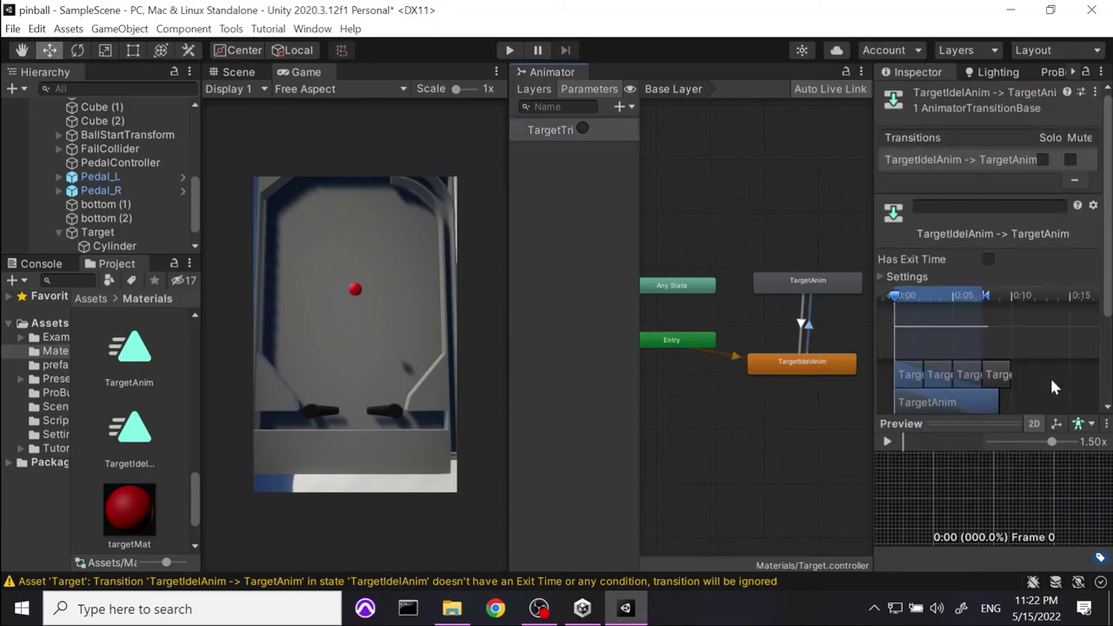
{"action": "left_click", "coordinate": [1000, 423]}
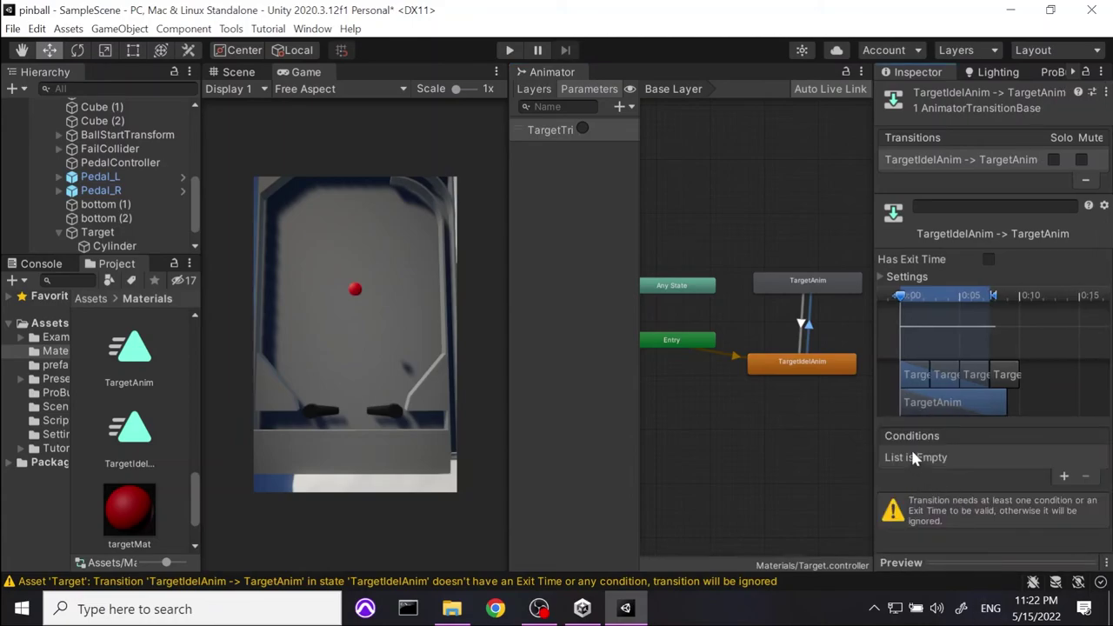
{"action": "left_click", "coordinate": [1064, 477]}
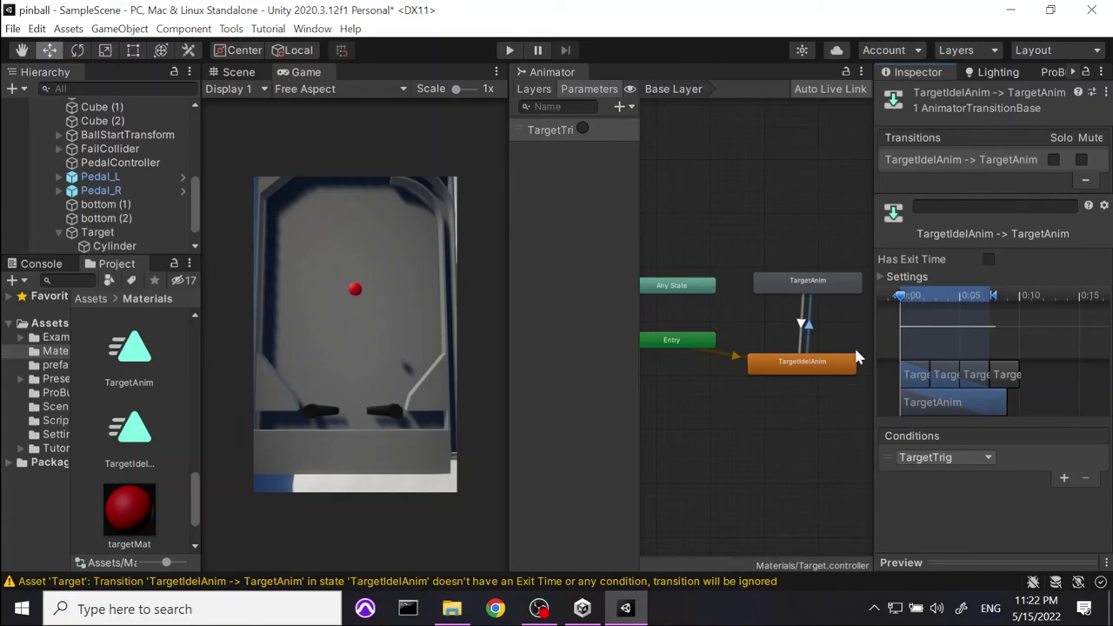
Run the game and fire TargetTrig to test the Target's scaling animation, ending play mode when done.
{"action": "left_click", "coordinate": [508, 51]}
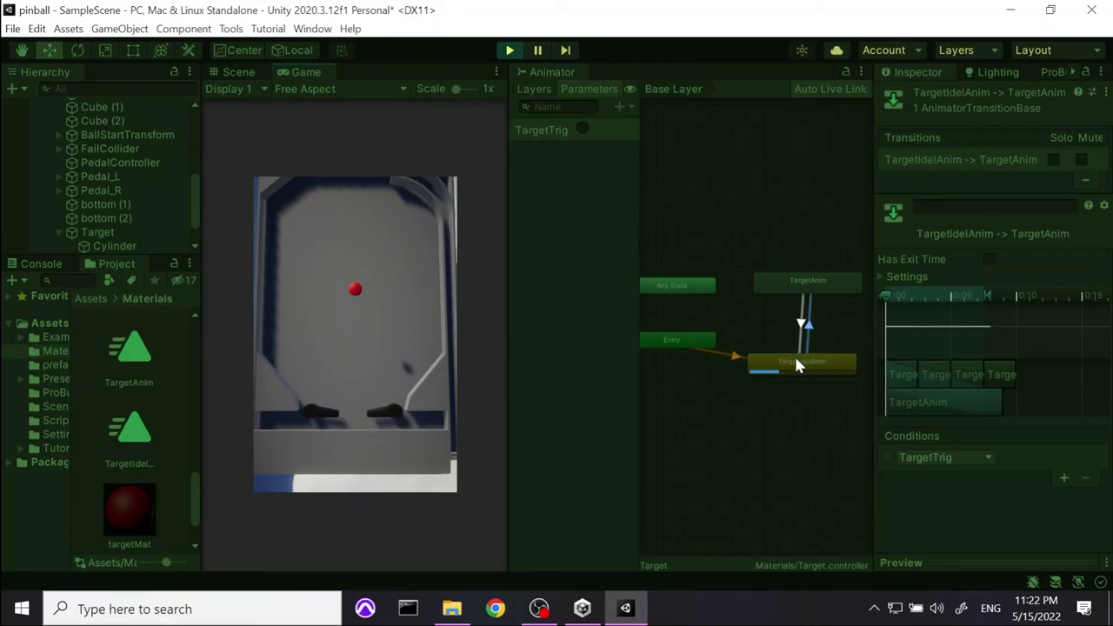
{"action": "left_click", "coordinate": [581, 127]}
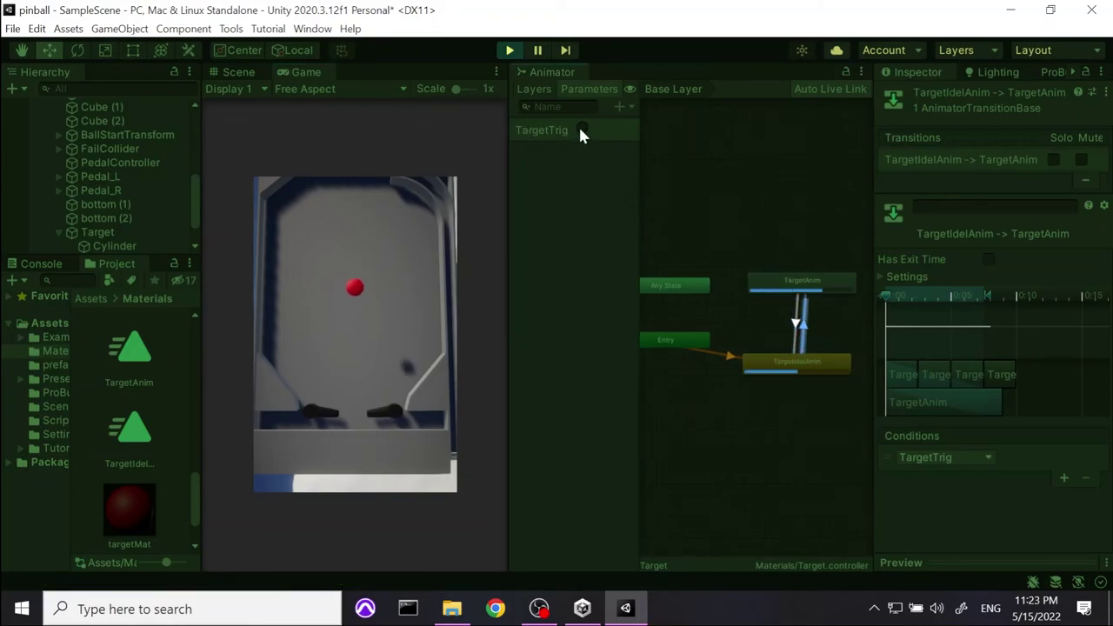
{"action": "left_click", "coordinate": [510, 50]}
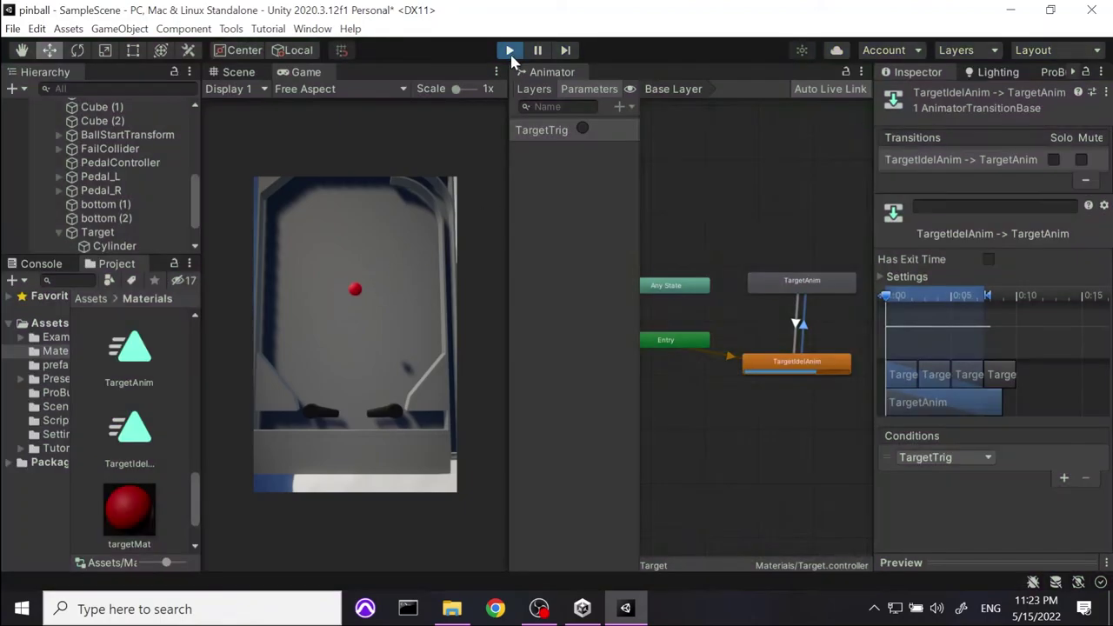
Open the TargetIdelAnim clip for editing and move its last Cylinder scale keyframe to 0:10.
{"action": "left_click", "coordinate": [807, 372]}
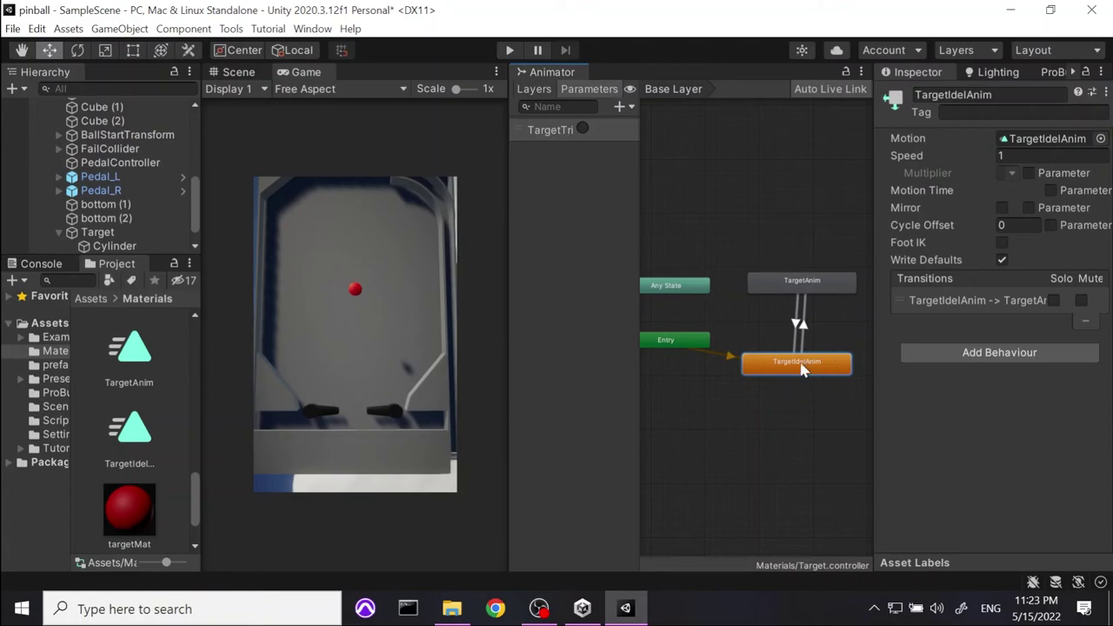
{"action": "double_click", "coordinate": [801, 370]}
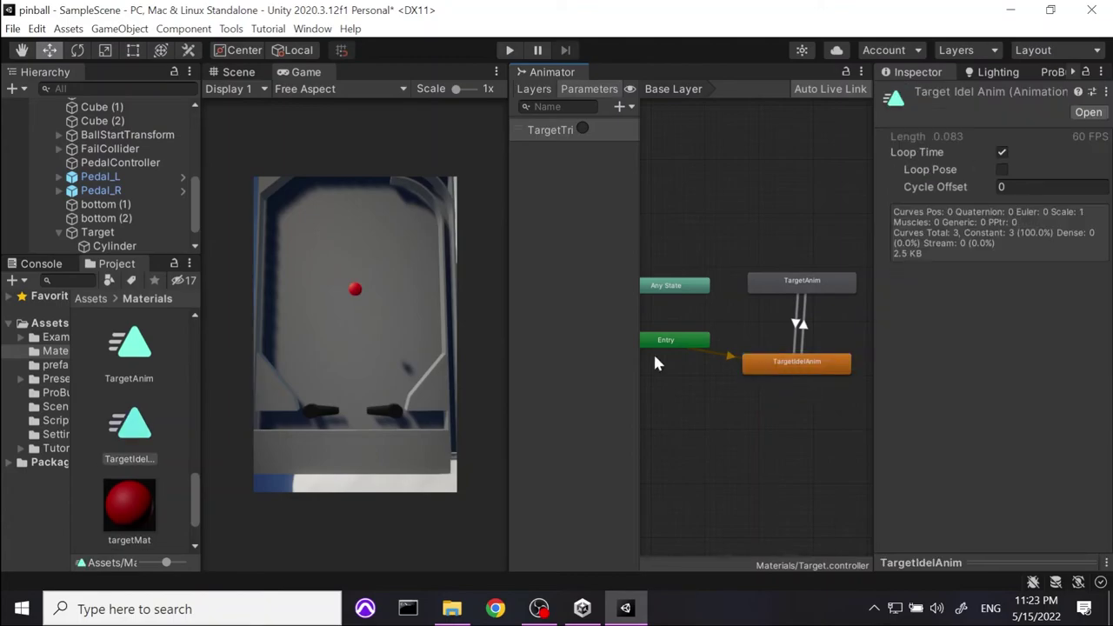
{"action": "double_click", "coordinate": [129, 422]}
{"action": "scroll", "coordinate": [644, 255], "scroll_direction": "down", "scroll_amount": 5}
{"action": "left_click_drag", "start_coordinate": [600, 266], "coordinate": [668, 197]}
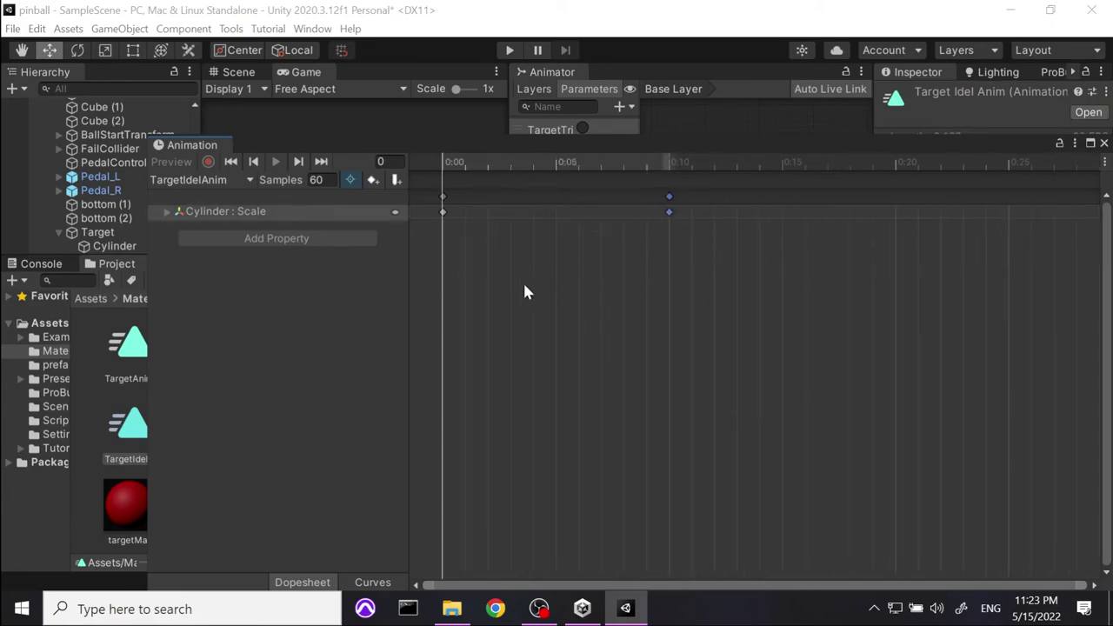
Shorten the TargetAnim clip by compressing its scale keyframes to 0:07 and 0:13, and close the Animation window.
{"action": "left_click", "coordinate": [130, 349]}
{"action": "scroll", "coordinate": [769, 328], "scroll_direction": "down", "scroll_amount": 4}
{"action": "left_click_drag", "start_coordinate": [756, 284], "coordinate": [411, 190]}
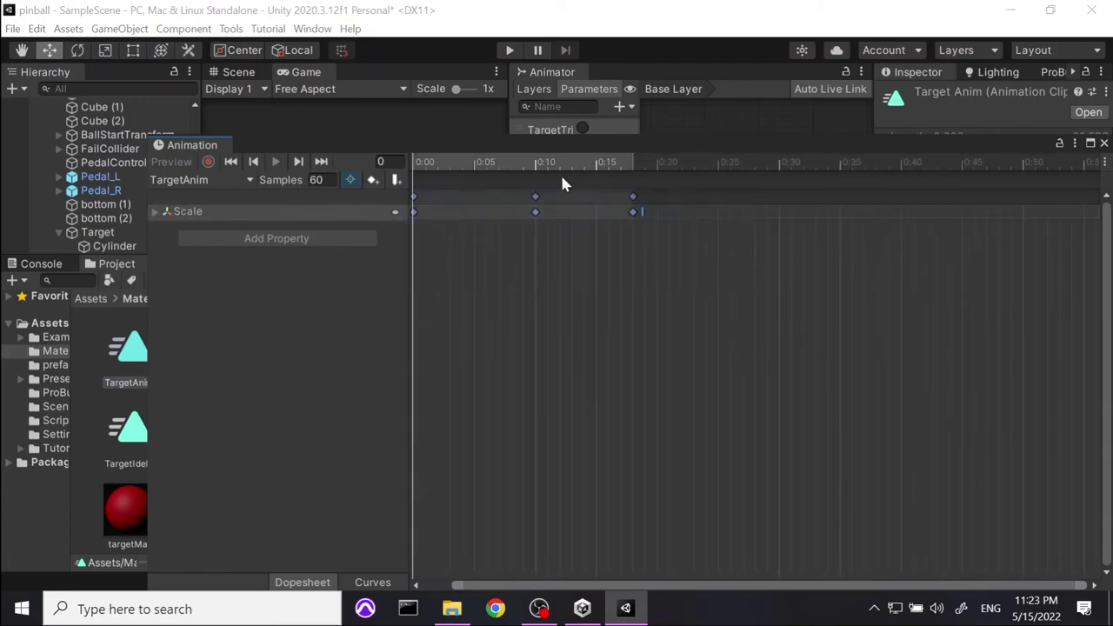
{"action": "left_click_drag", "start_coordinate": [643, 217], "coordinate": [578, 217]}
{"action": "left_click", "coordinate": [633, 233]}
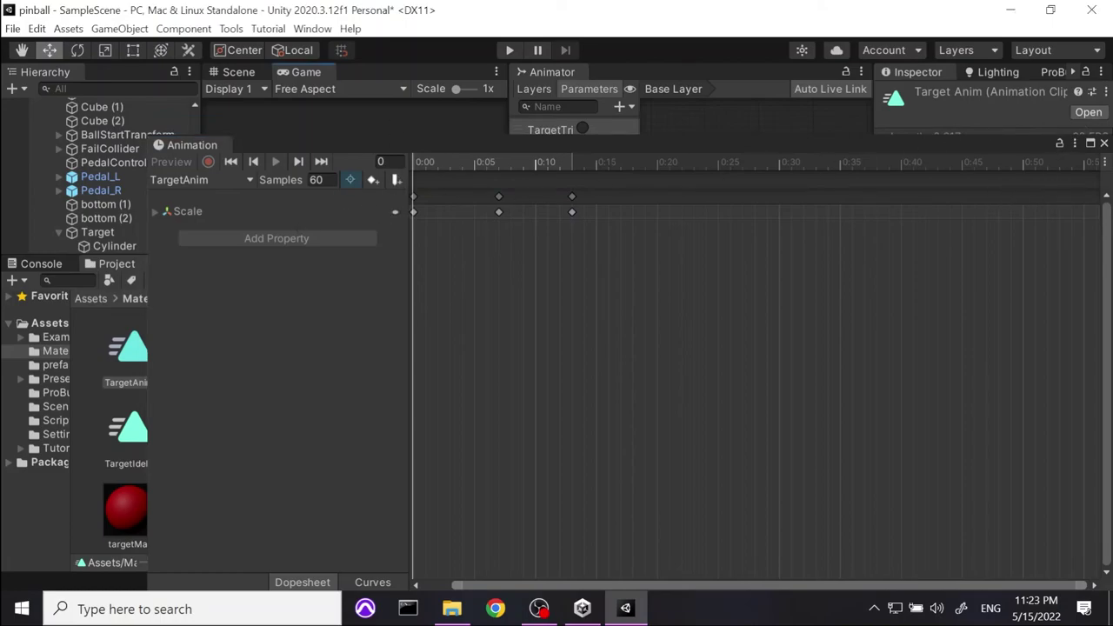
{"action": "left_click", "coordinate": [1105, 143]}
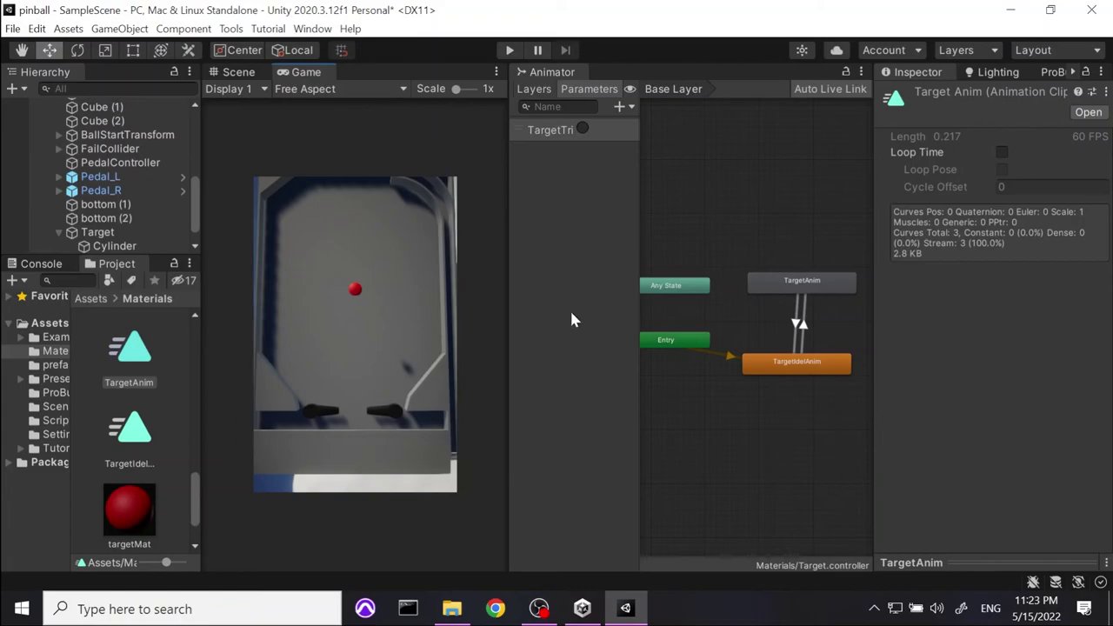
Widen the Game view and remove the Mesh Collider component from the Cylinder under Target.
{"action": "left_click_drag", "start_coordinate": [510, 293], "coordinate": [865, 294]}
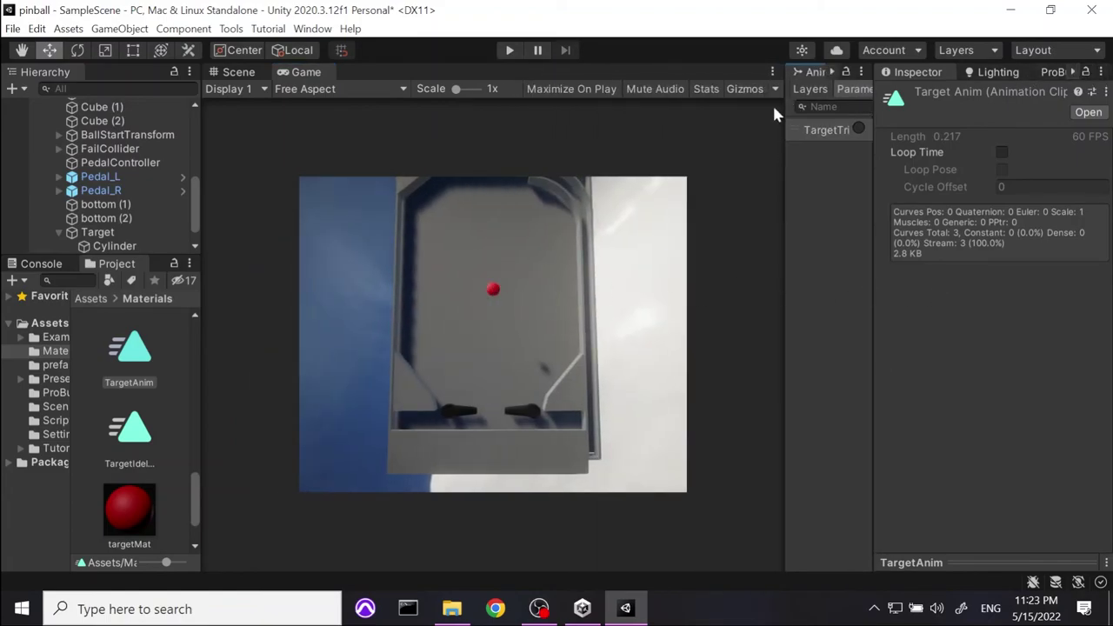
{"action": "left_click", "coordinate": [108, 233]}
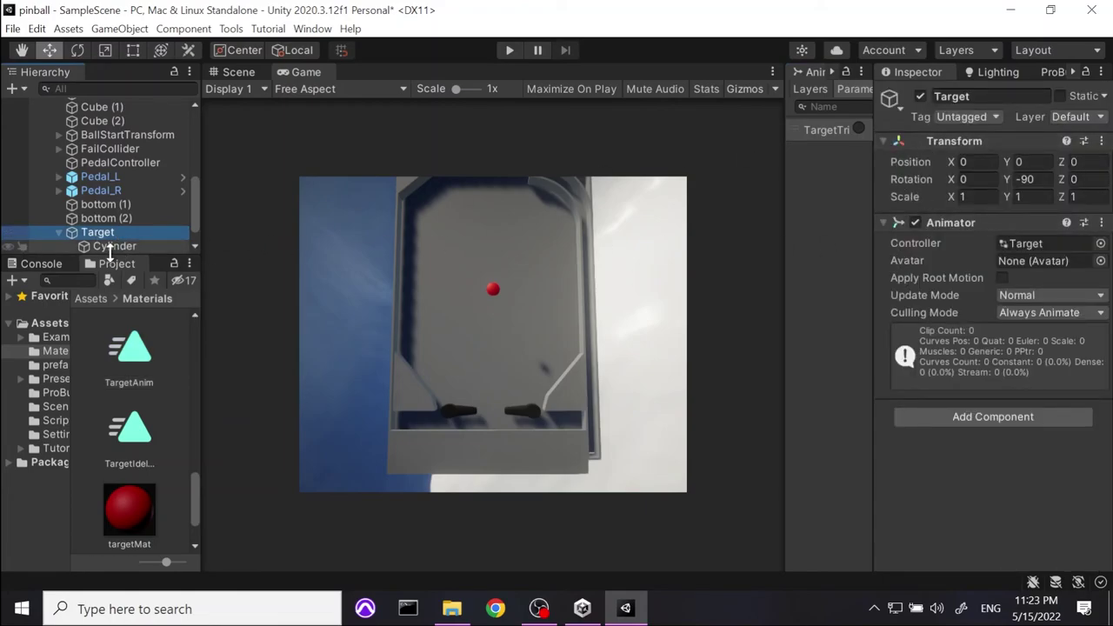
{"action": "left_click", "coordinate": [105, 247]}
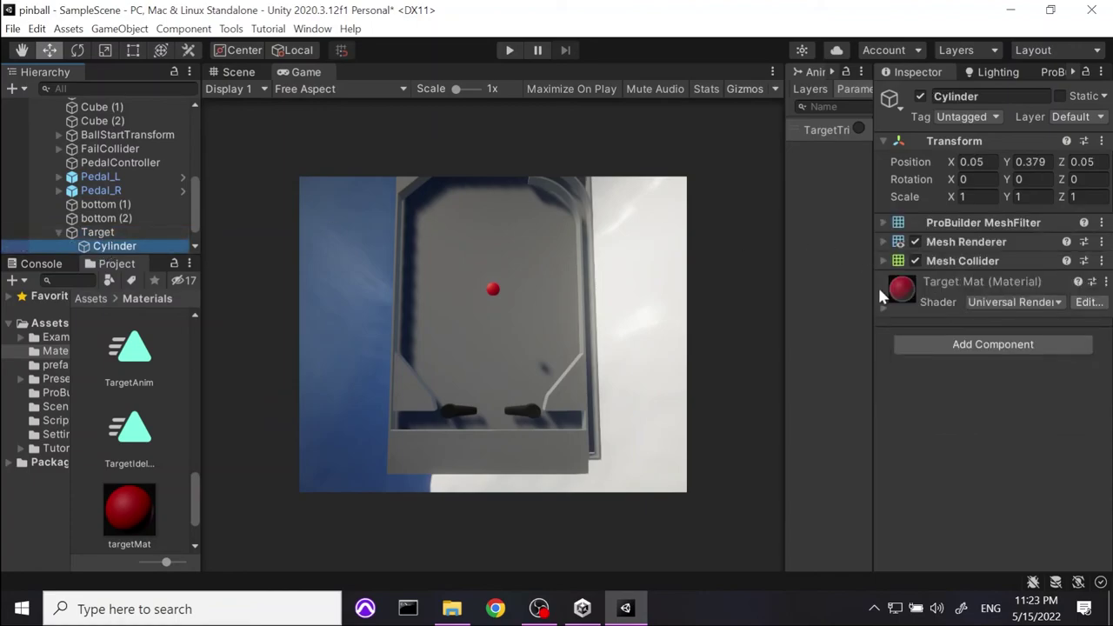
{"action": "left_click", "coordinate": [972, 262]}
{"action": "right_click", "coordinate": [930, 261]}
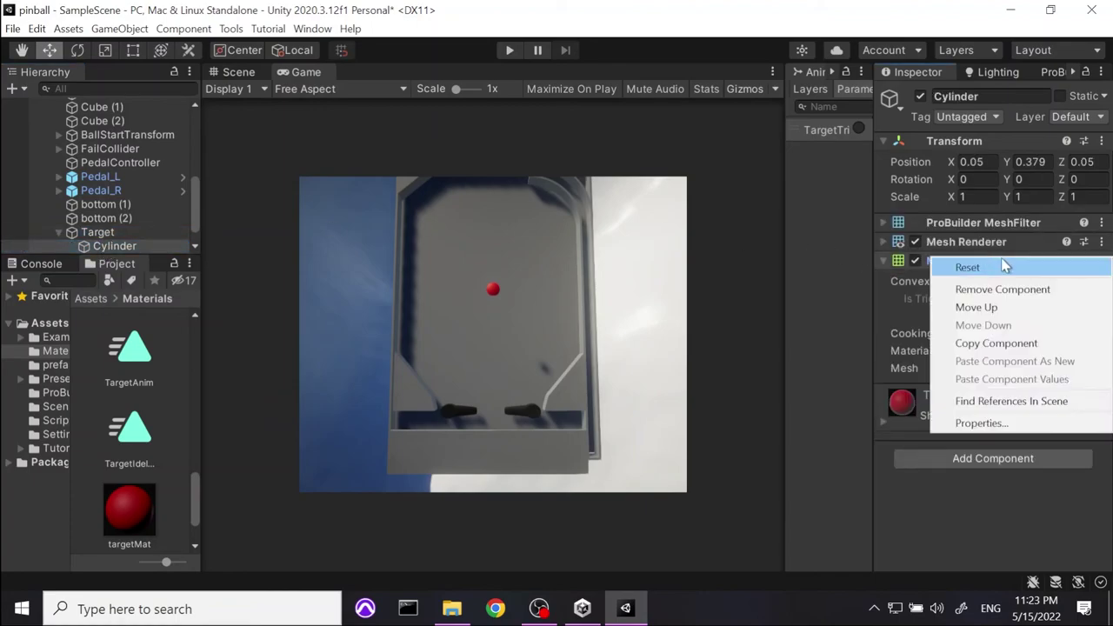
{"action": "left_click", "coordinate": [1000, 290]}
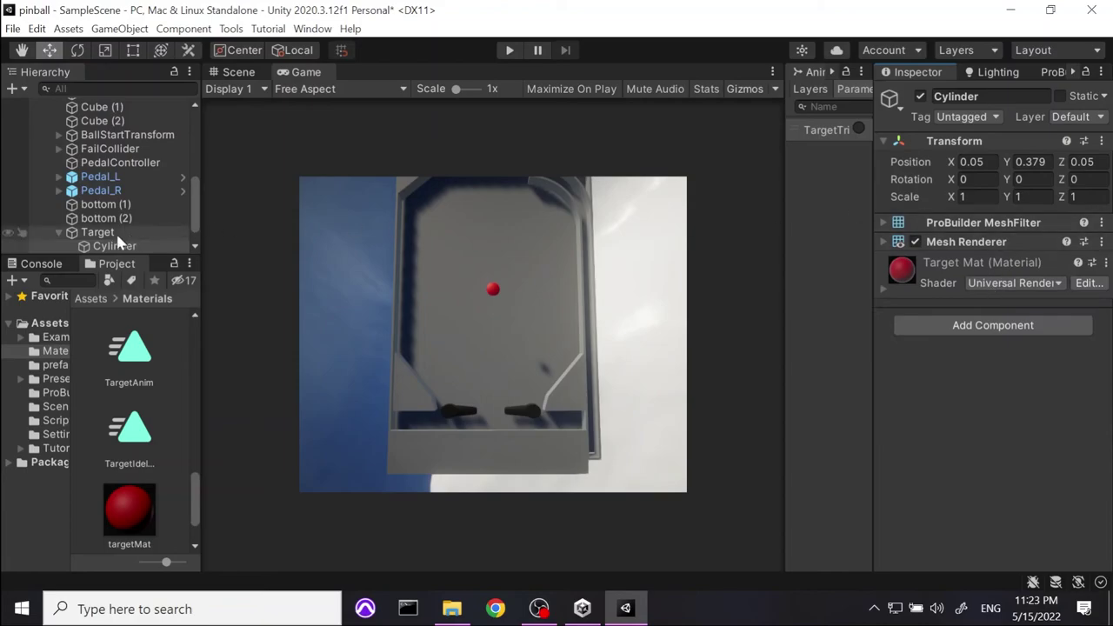
Add a Sphere Collider component to the parent Target object.
{"action": "left_click", "coordinate": [115, 235]}
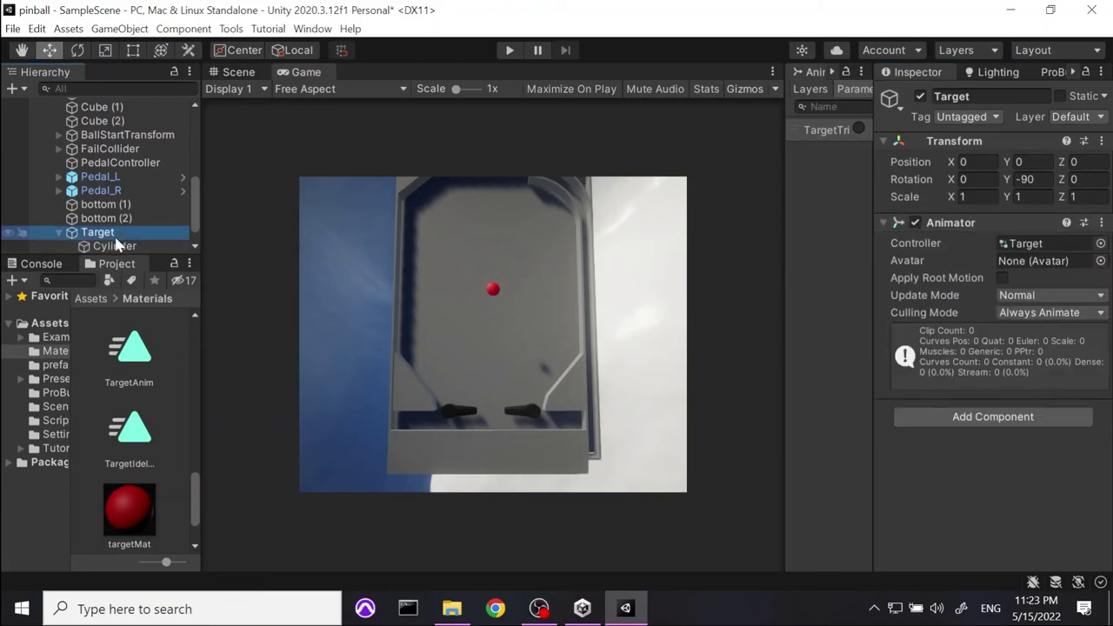
{"action": "left_click", "coordinate": [987, 420]}
{"action": "type", "text": "hi"}
{"action": "left_click", "coordinate": [1081, 329]}
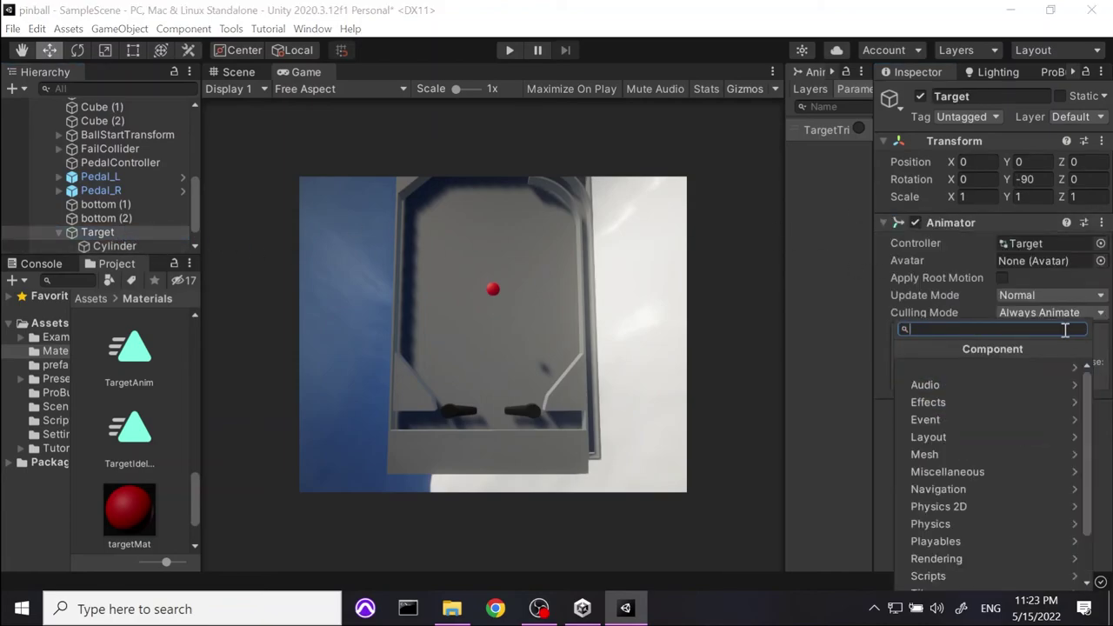
{"action": "type", "text": "col"}
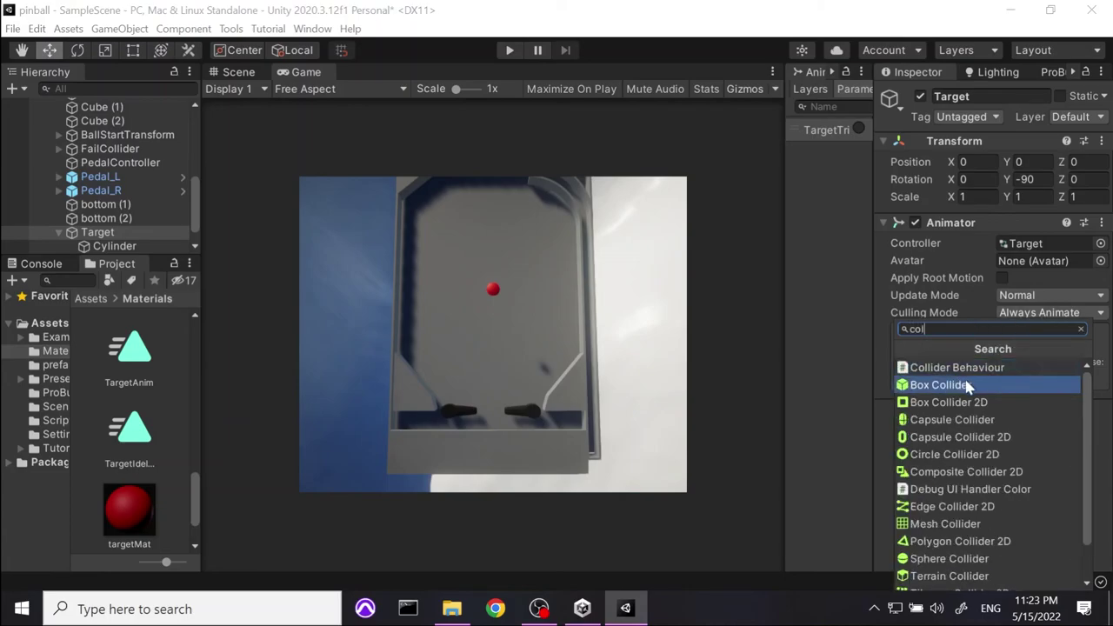
{"action": "scroll", "coordinate": [955, 519], "scroll_direction": "down", "scroll_amount": 2}
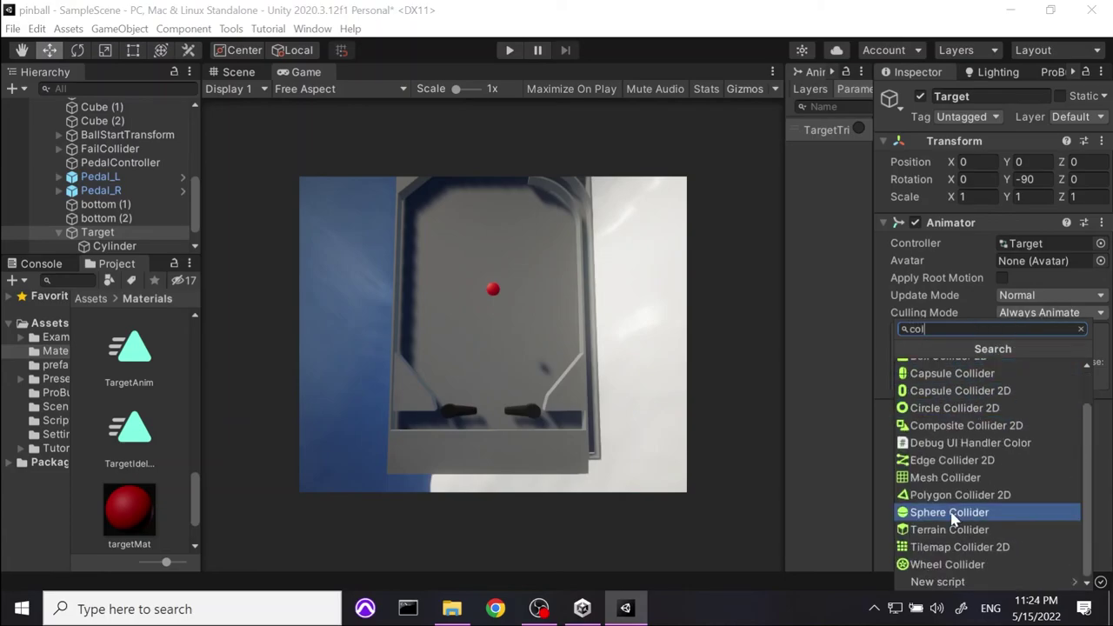
{"action": "left_click", "coordinate": [949, 512]}
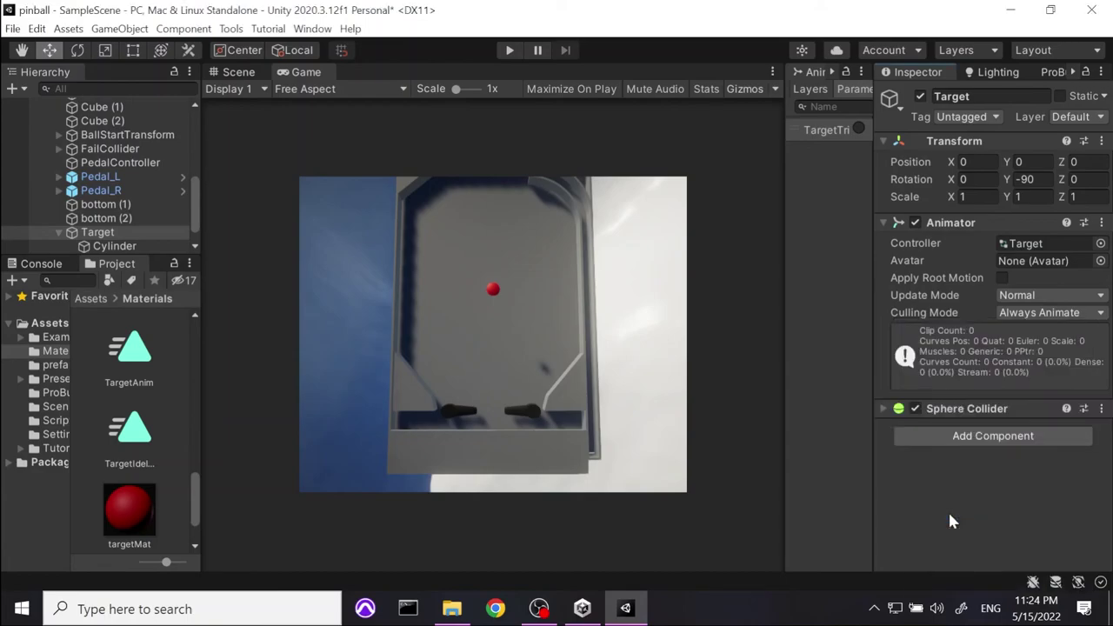
Edit the Target's Sphere Collider in the Scene view and shrink it around the red cylinder to a radius of about 0.064.
{"action": "left_click", "coordinate": [883, 409]}
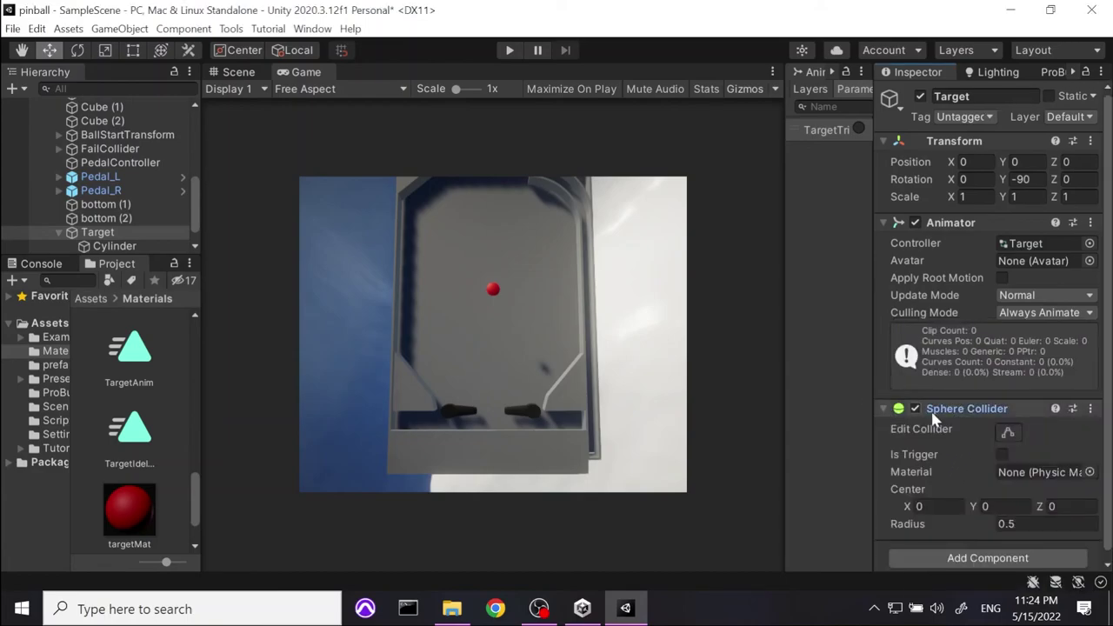
{"action": "left_click", "coordinate": [1007, 435]}
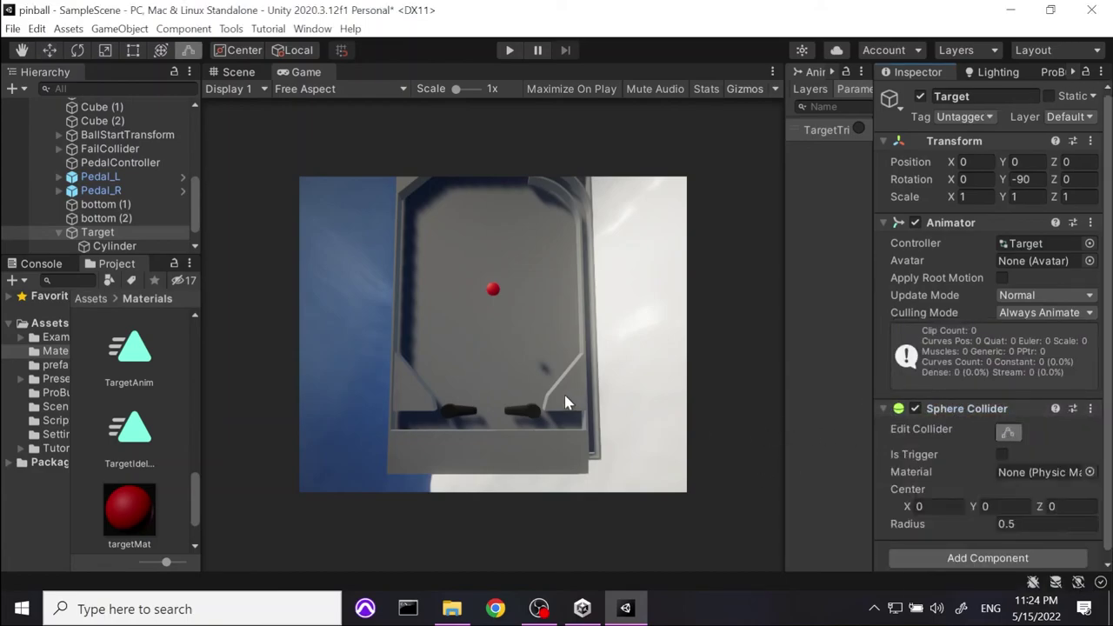
{"action": "key", "text": "ctrl+1"}
{"action": "key", "text": "f"}
{"action": "left_click_drag", "start_coordinate": [504, 356], "coordinate": [543, 217]}
{"action": "left_click_drag", "start_coordinate": [542, 218], "coordinate": [530, 368], "text": "alt"}
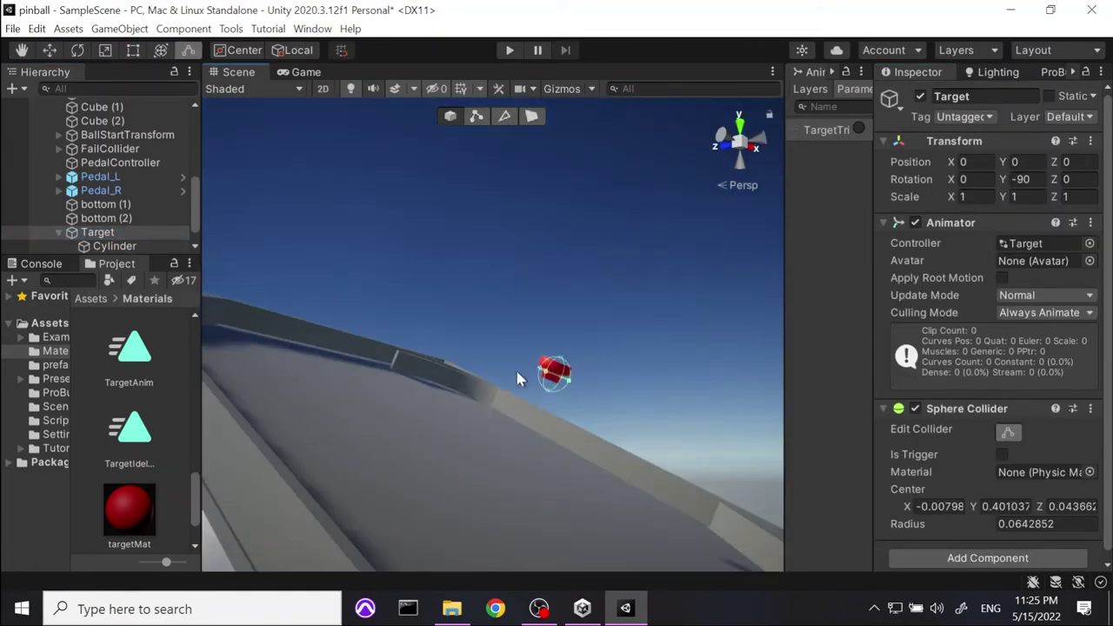
Refit Target's Sphere Collider around the red cylinder in a side orthographic view, with radius about 0.068 and center Y about 0.42.
{"action": "left_click", "coordinate": [738, 186]}
{"action": "key", "text": "f"}
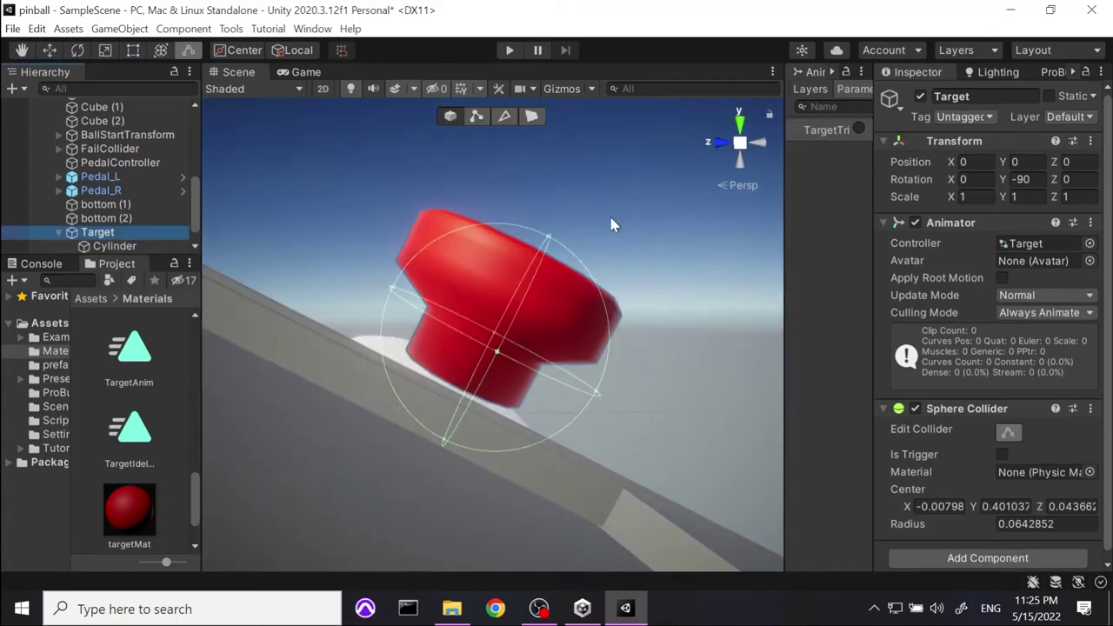
{"action": "left_click_drag", "start_coordinate": [393, 293], "coordinate": [635, 347], "text": "alt"}
{"action": "left_click_drag", "start_coordinate": [554, 225], "coordinate": [380, 239]}
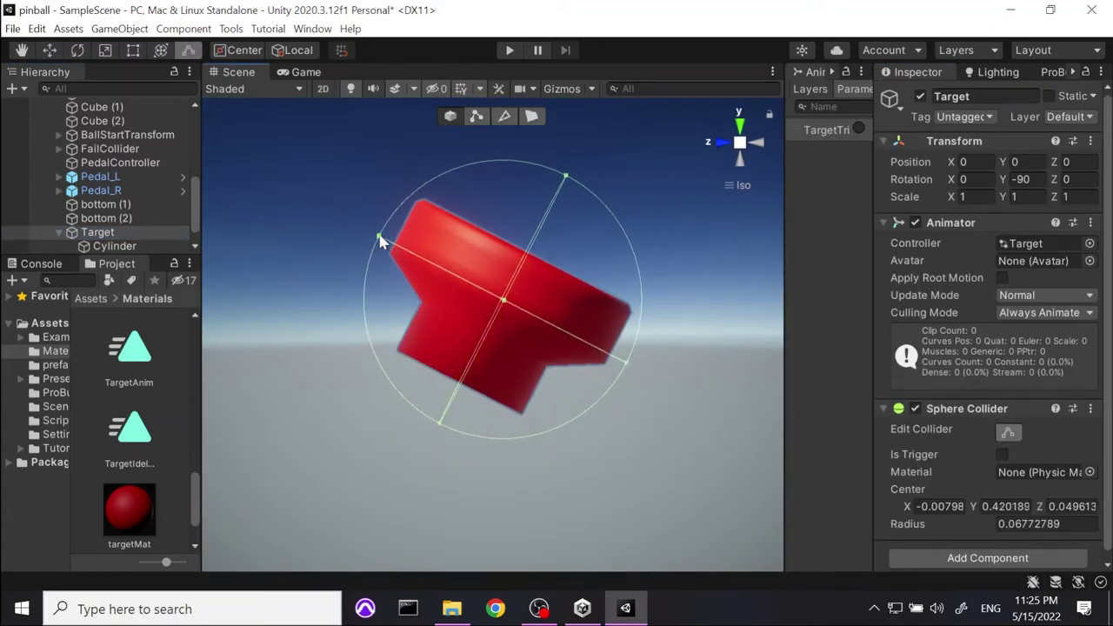
{"action": "left_click", "coordinate": [566, 187]}
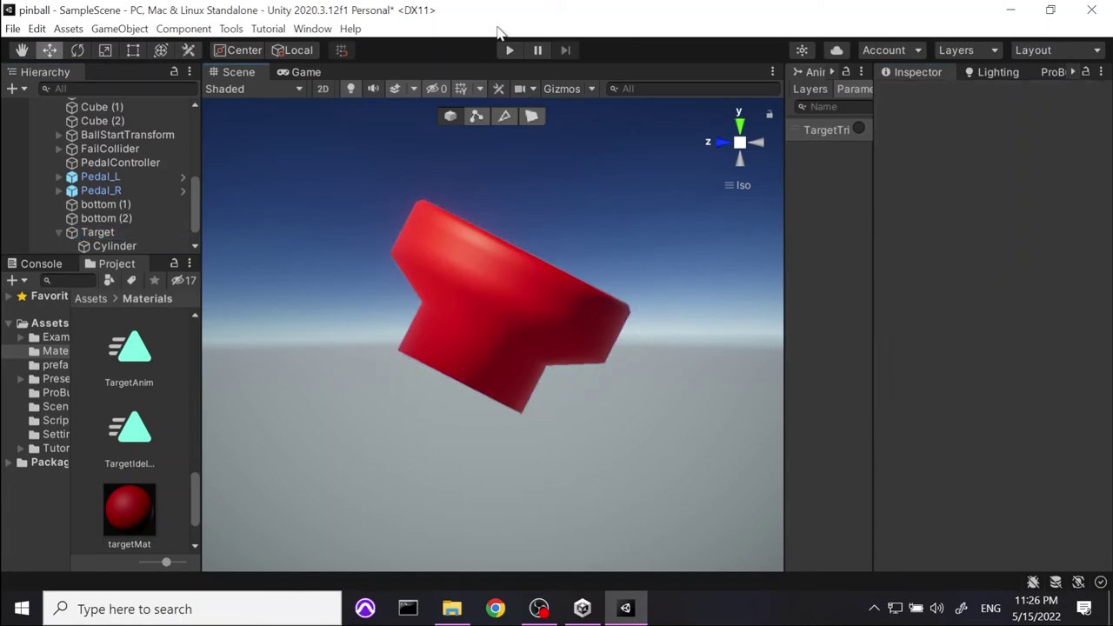
{"action": "left_click", "coordinate": [94, 232]}
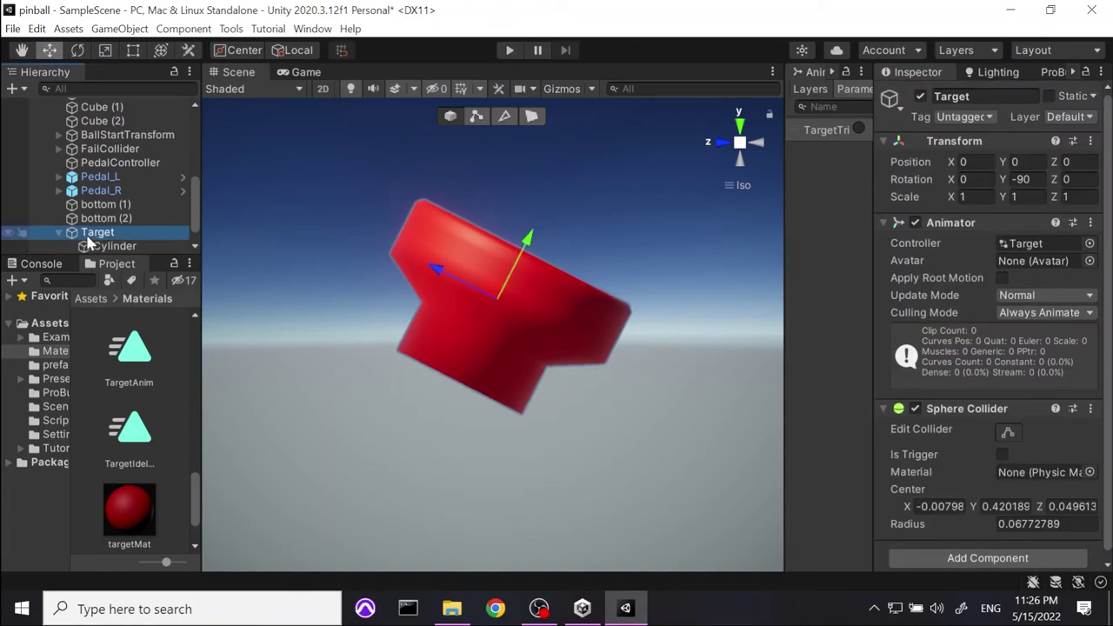
{"action": "left_click", "coordinate": [885, 408]}
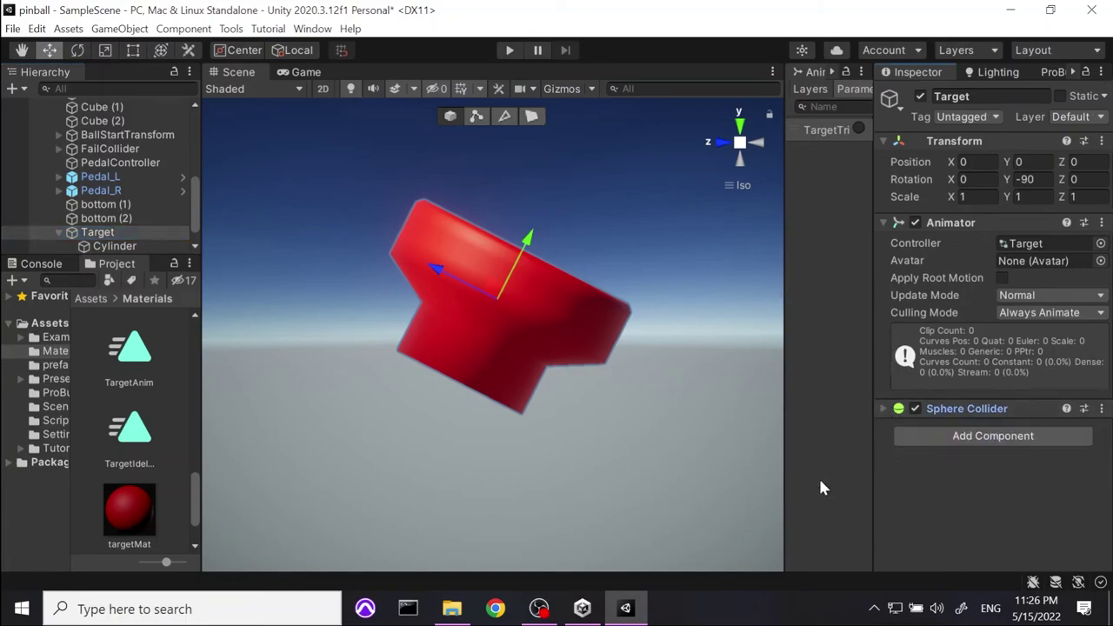
Create a C# script named TargetHit in the project's Scripts folder.
{"action": "left_click_drag", "start_coordinate": [196, 351], "coordinate": [537, 356]}
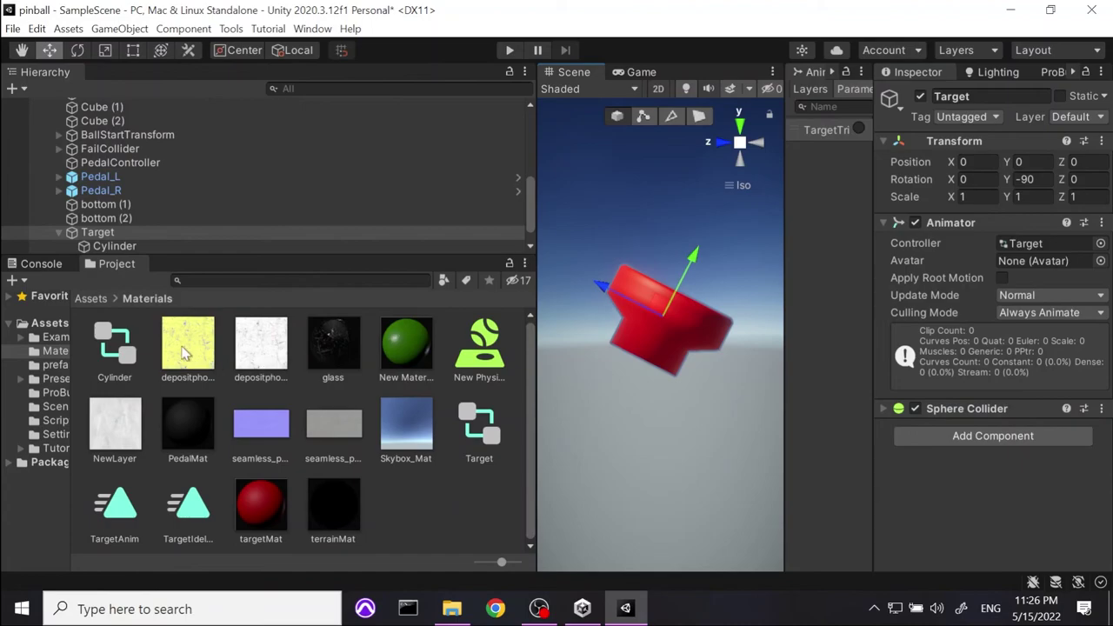
{"action": "left_click", "coordinate": [94, 299]}
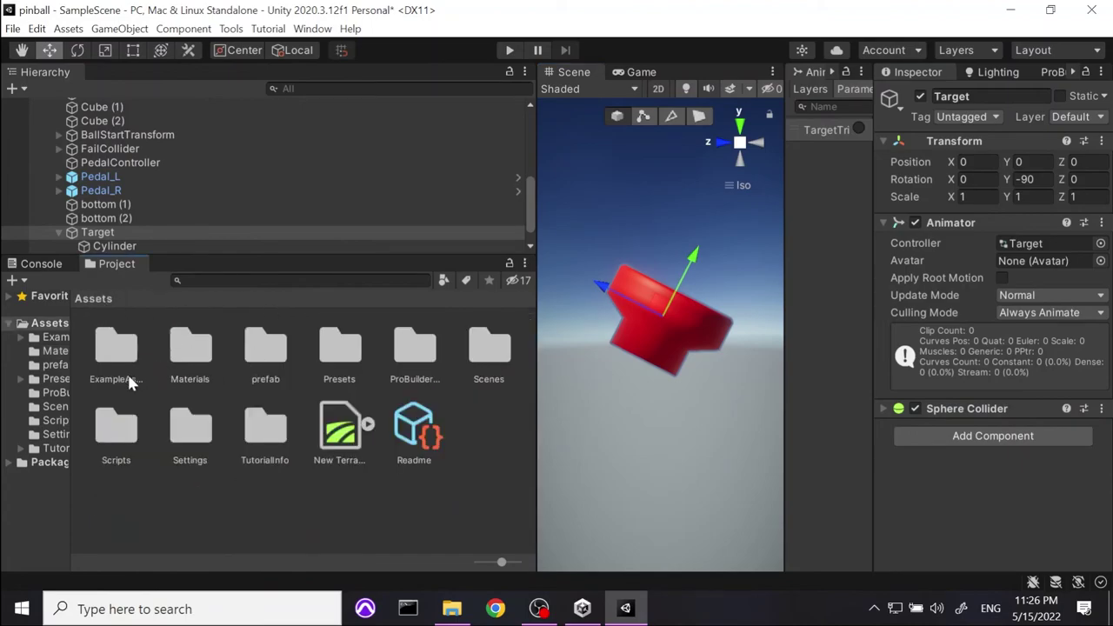
{"action": "left_click", "coordinate": [122, 433]}
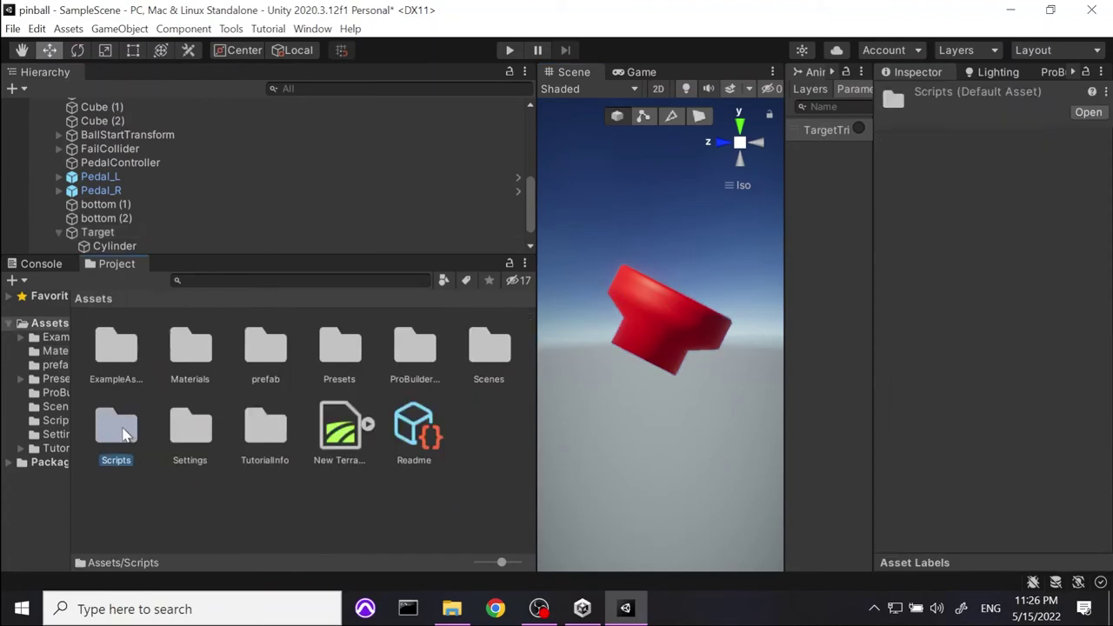
{"action": "double_click", "coordinate": [122, 433]}
{"action": "right_click", "coordinate": [299, 435]}
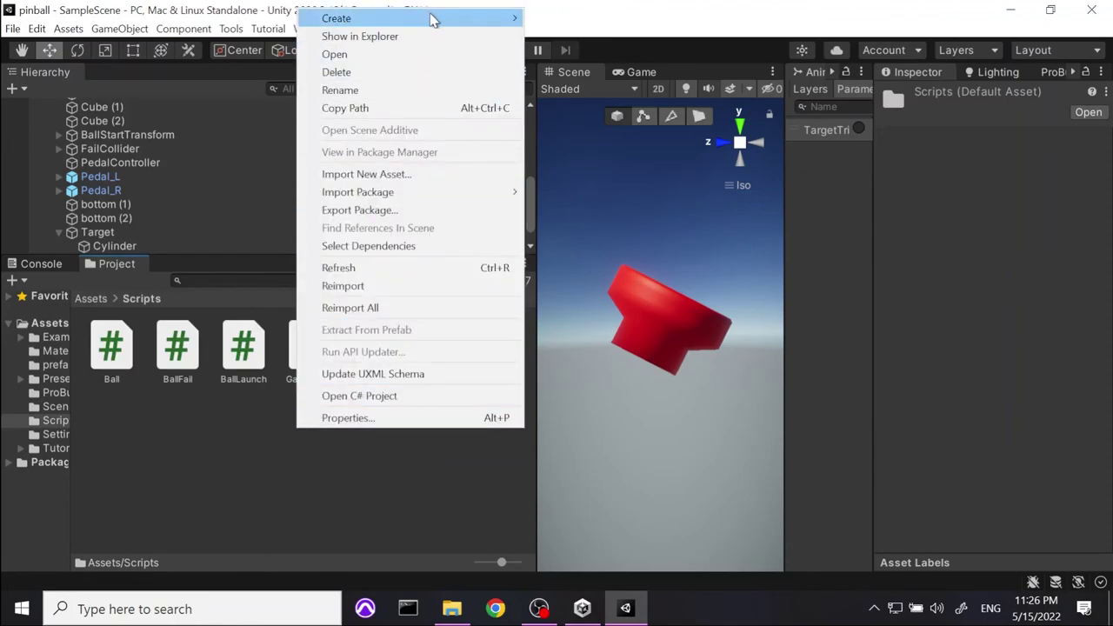
{"action": "mouse_move", "coordinate": [440, 20]}
{"action": "left_click", "coordinate": [661, 68]}
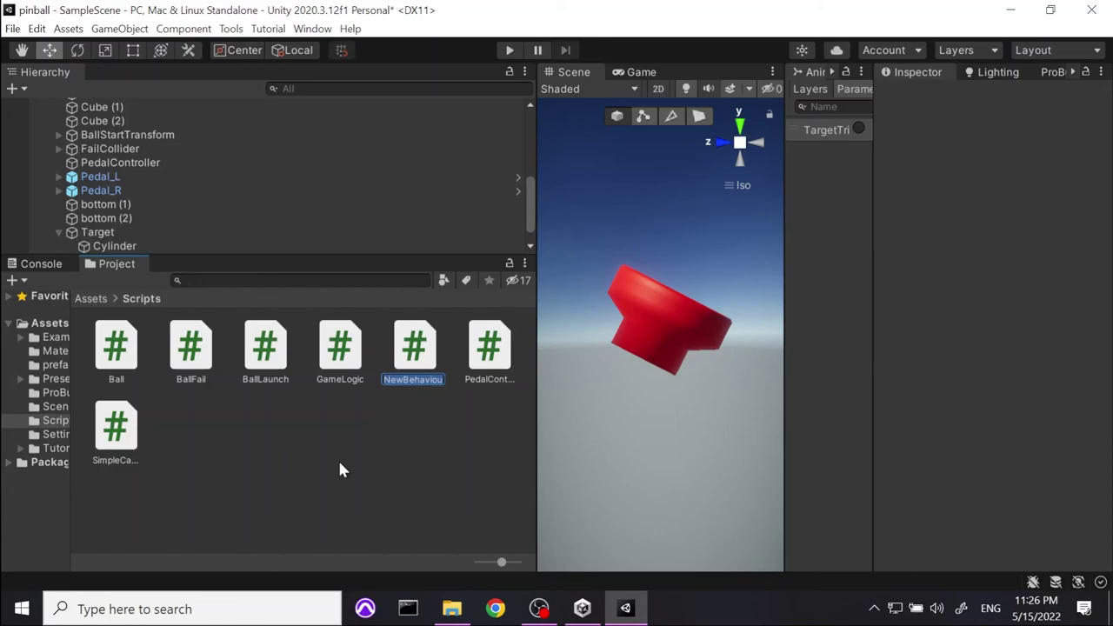
{"action": "type", "text": "TargetHit"}
{"action": "key", "text": "Return"}
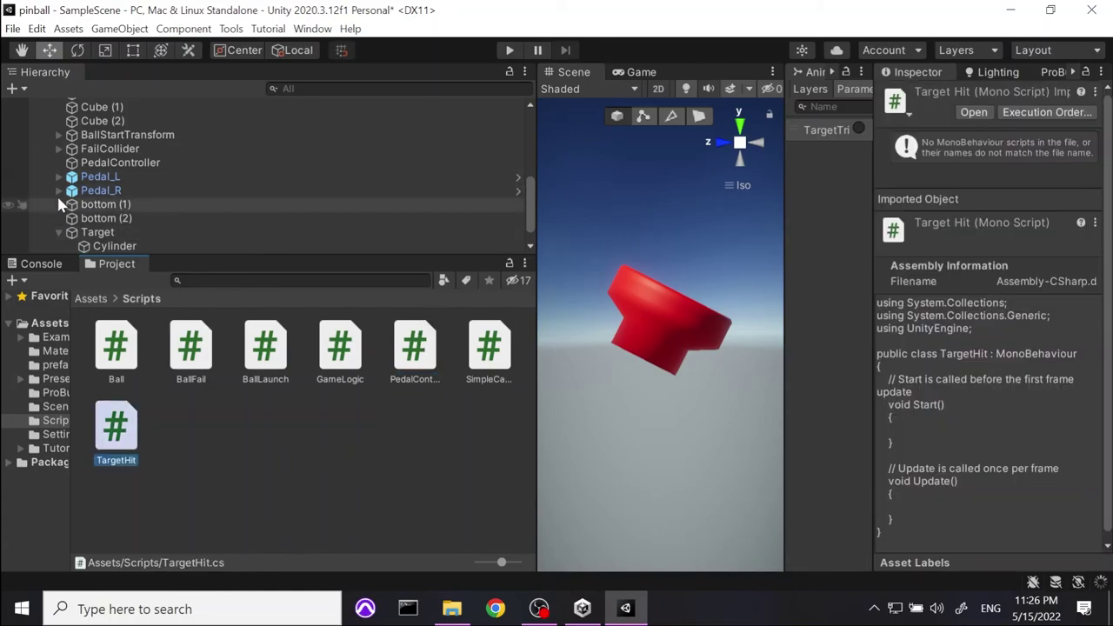
Attach the TargetHit script to the parent Target object and switch to Visual Studio.
{"action": "left_click", "coordinate": [98, 233]}
{"action": "left_click_drag", "start_coordinate": [126, 435], "coordinate": [935, 434]}
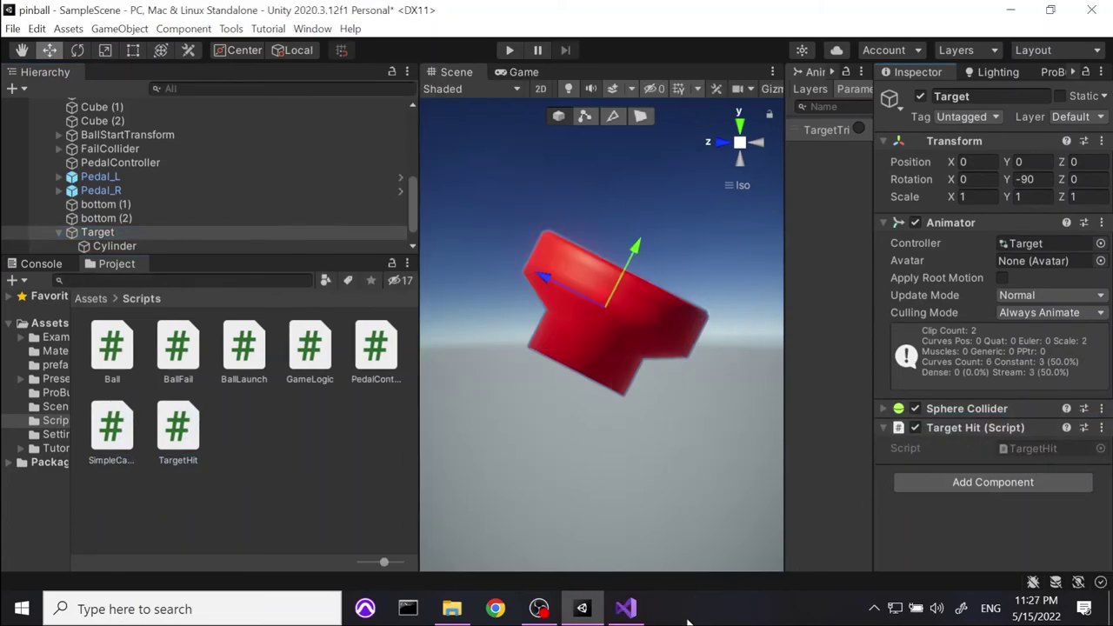
{"action": "left_click", "coordinate": [626, 607]}
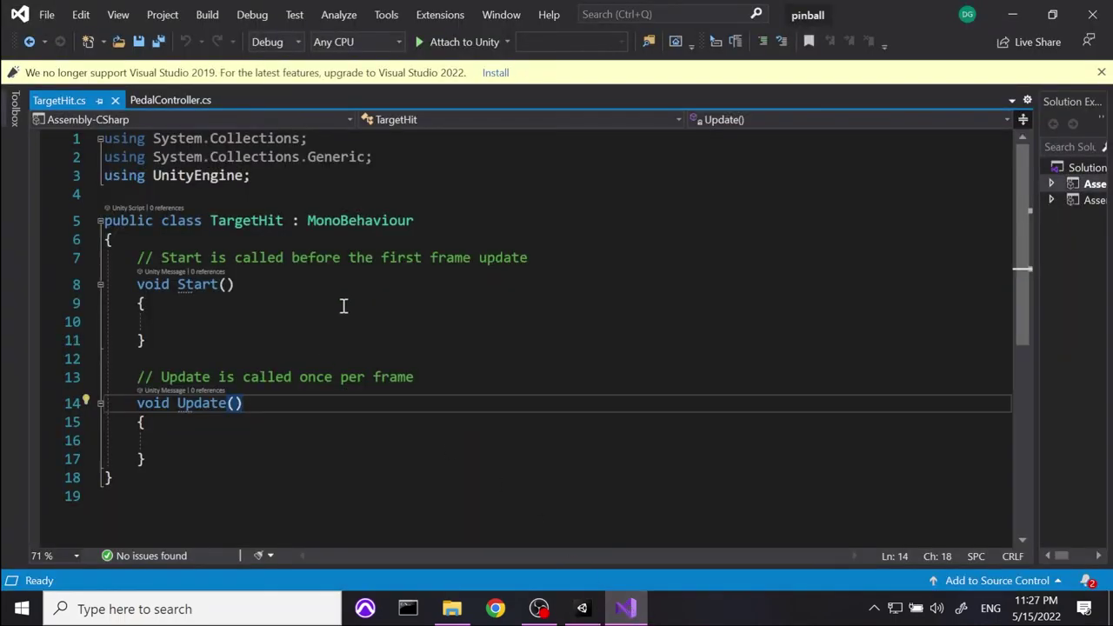
Remove the Update method and the Start comment from TargetHit, and add blank lines above Start for a field.
{"action": "left_click_drag", "start_coordinate": [169, 459], "coordinate": [85, 374]}
{"action": "key", "text": "ctrl+x"}
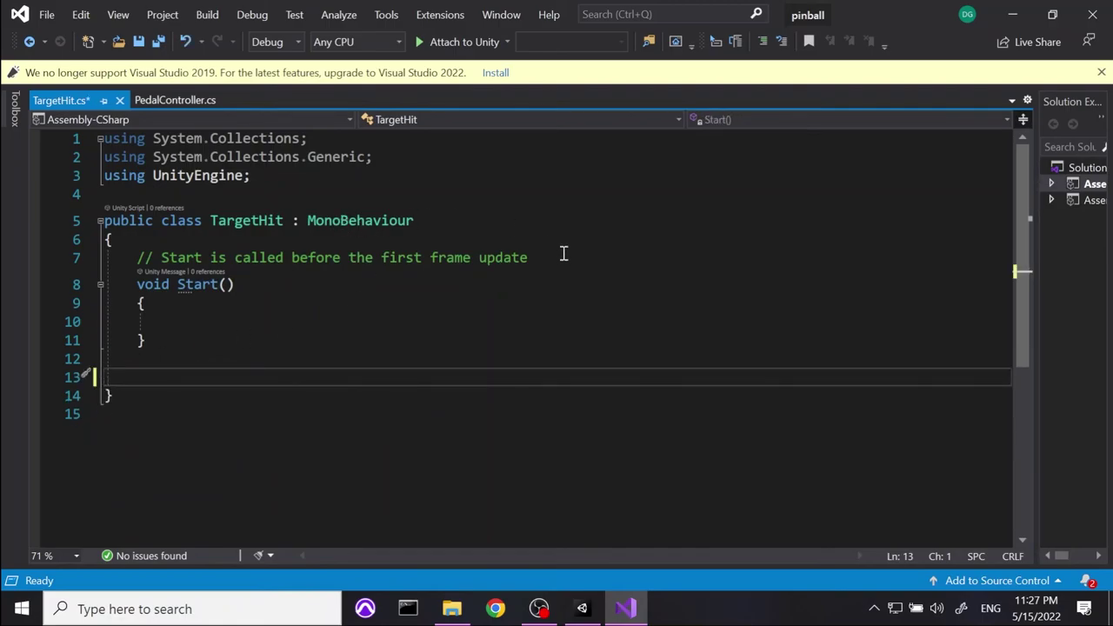
{"action": "left_click_drag", "start_coordinate": [563, 251], "coordinate": [234, 261]}
{"action": "key", "text": "Return"}
{"action": "key", "text": "Return"}
{"action": "left_click", "coordinate": [234, 274]}
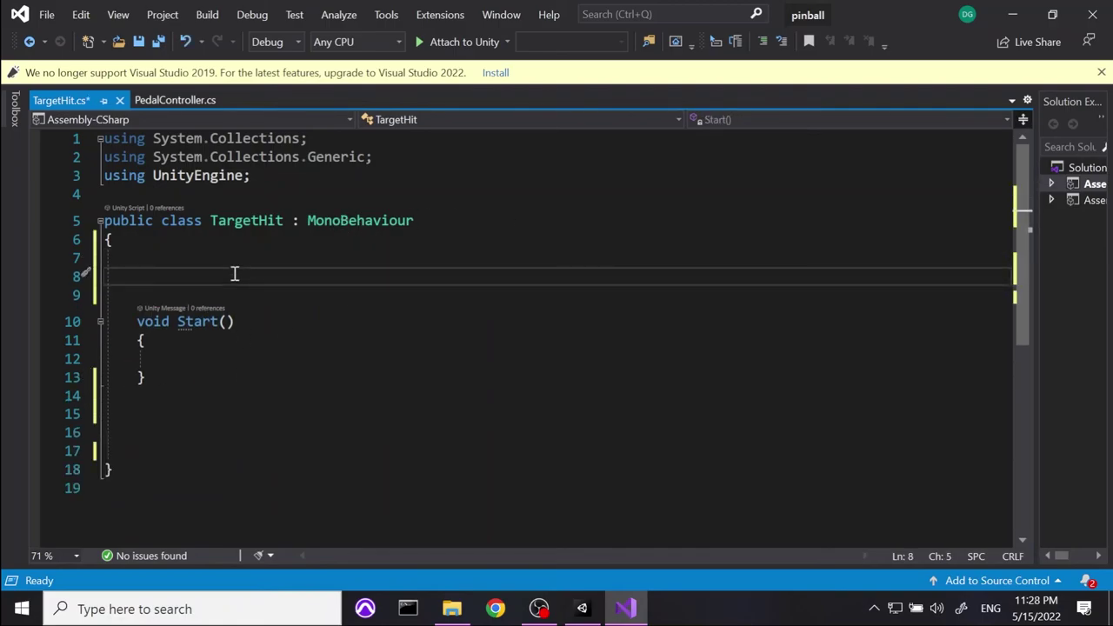
Declare an Animator field named tor above the Start method of the TargetHit class.
{"action": "type", "text": "A"}
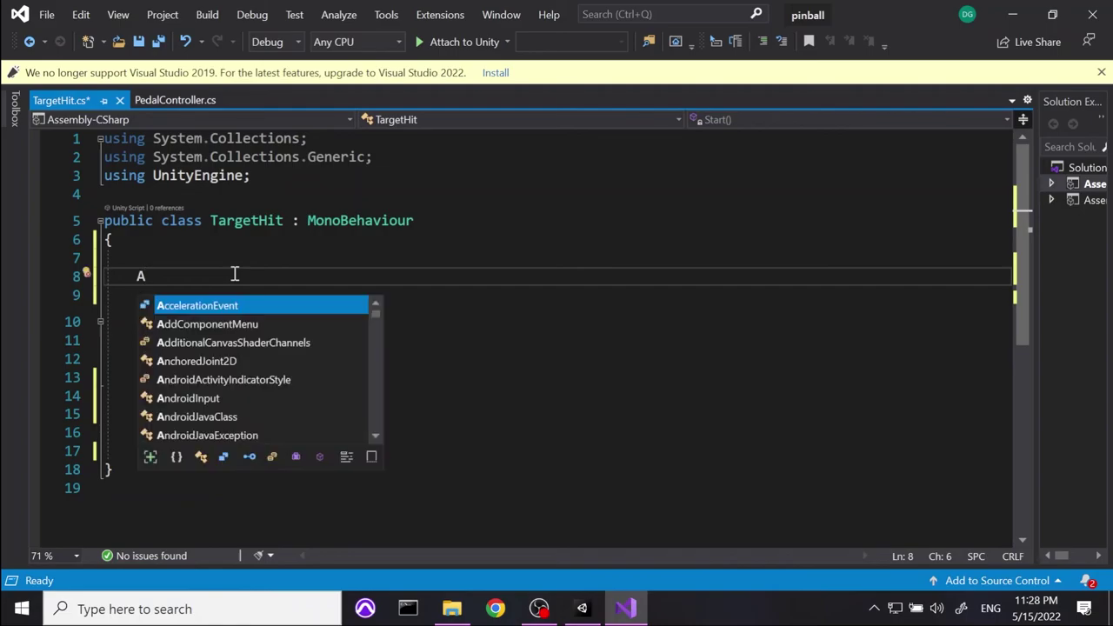
{"action": "type", "text": "nimator"}
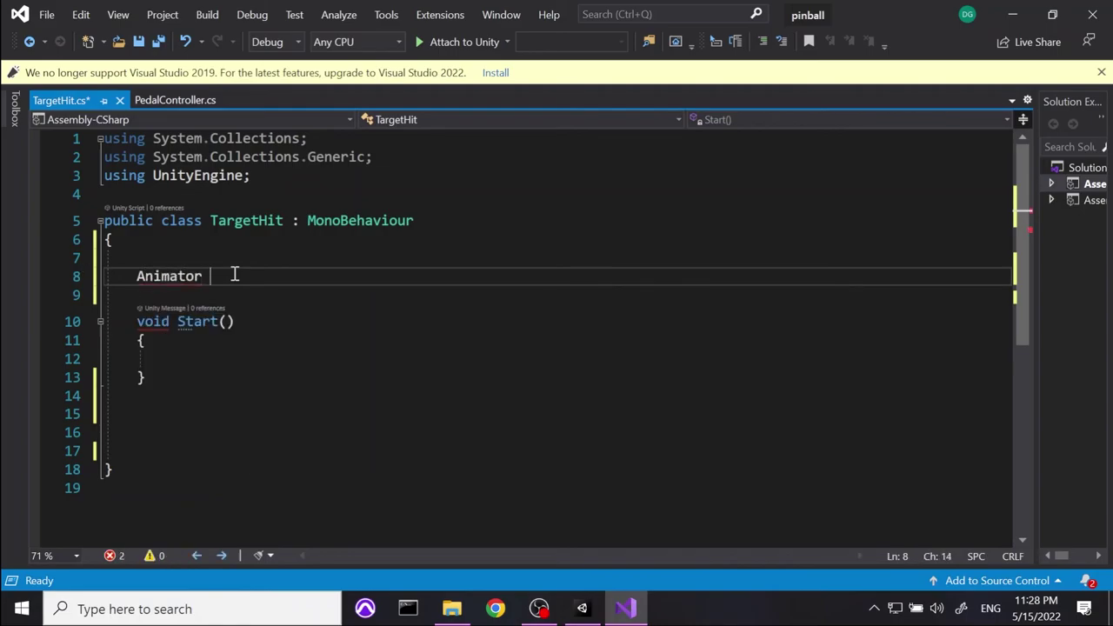
{"action": "type", "text": " tor"}
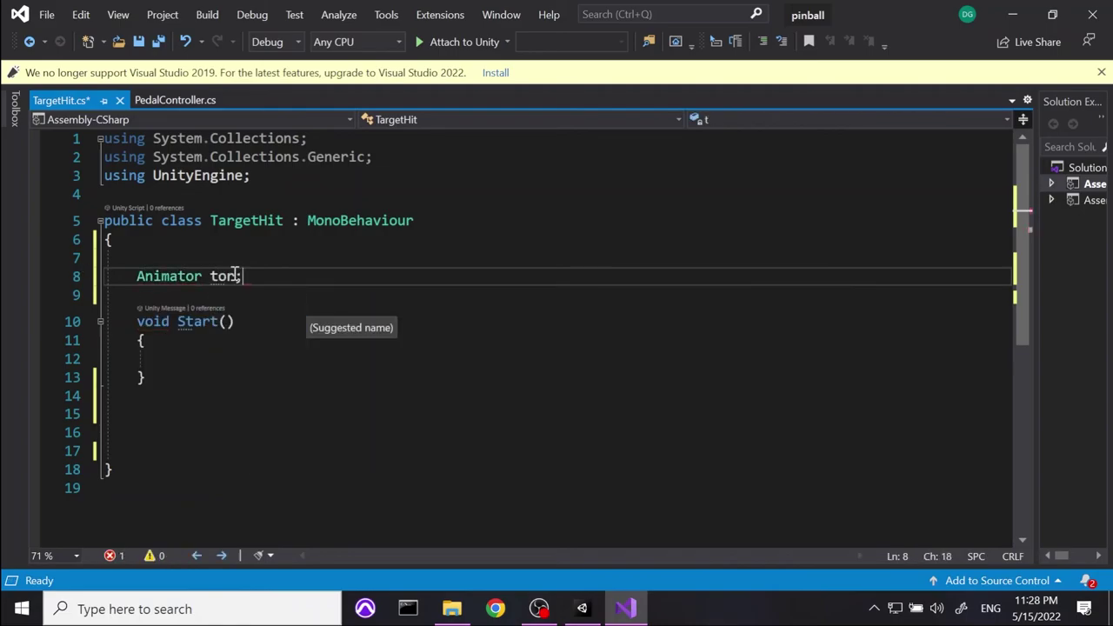
{"action": "type", "text": ";"}
{"action": "key", "text": "Left"}
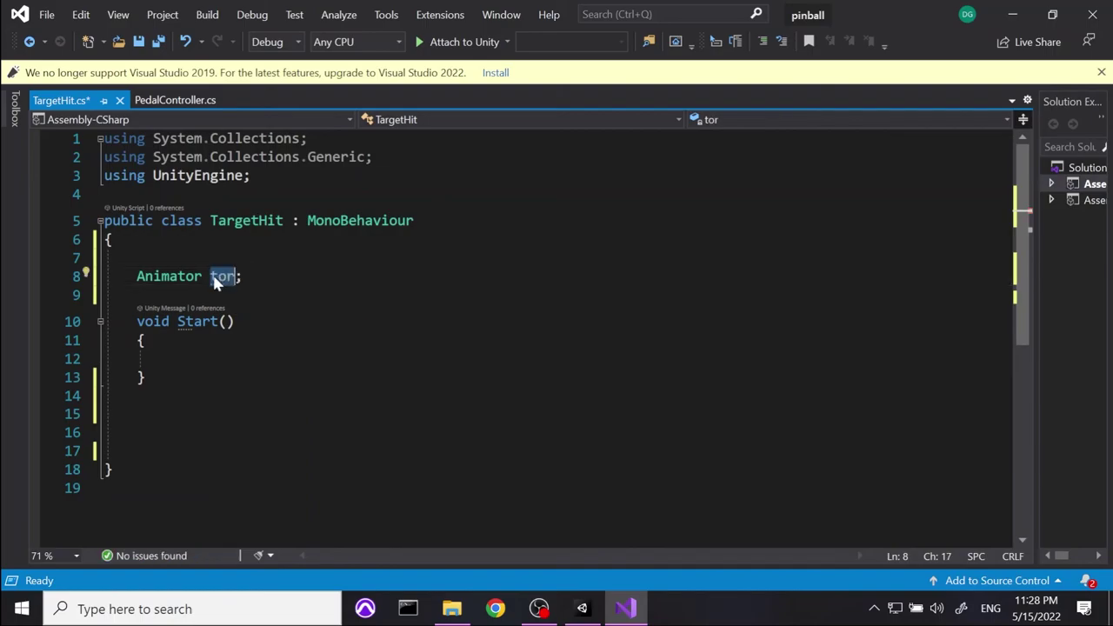
Assign tor = GetComponent<Animator>(); inside the Start method.
{"action": "left_click", "coordinate": [206, 352]}
{"action": "type", "text": "tor = G"}
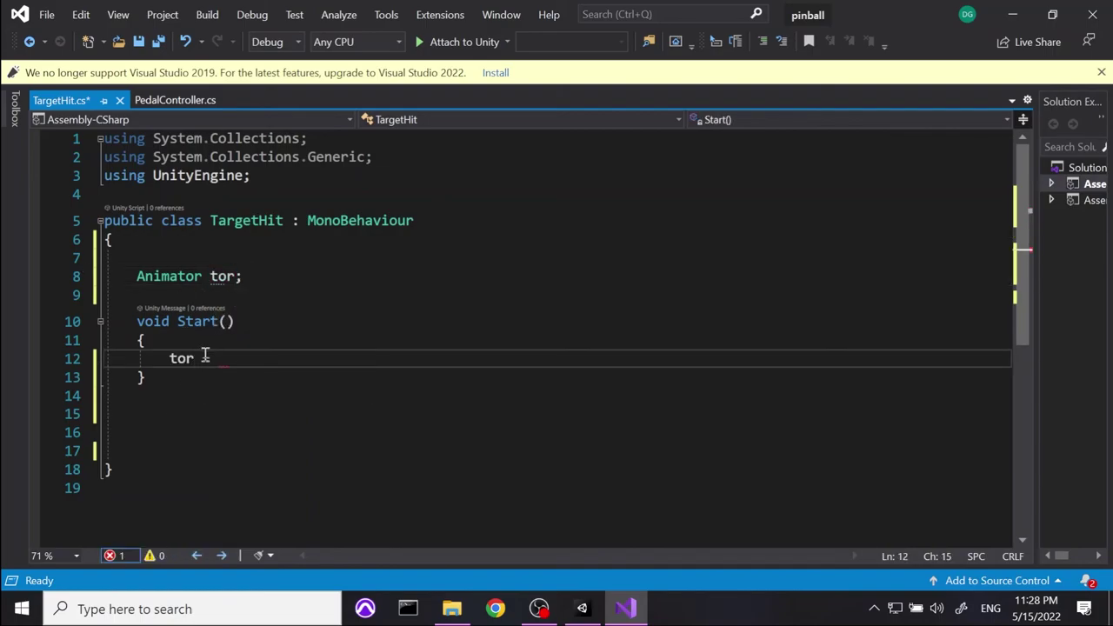
{"action": "key", "text": "Down"}
{"action": "key", "text": "Down"}
{"action": "key", "text": "Down"}
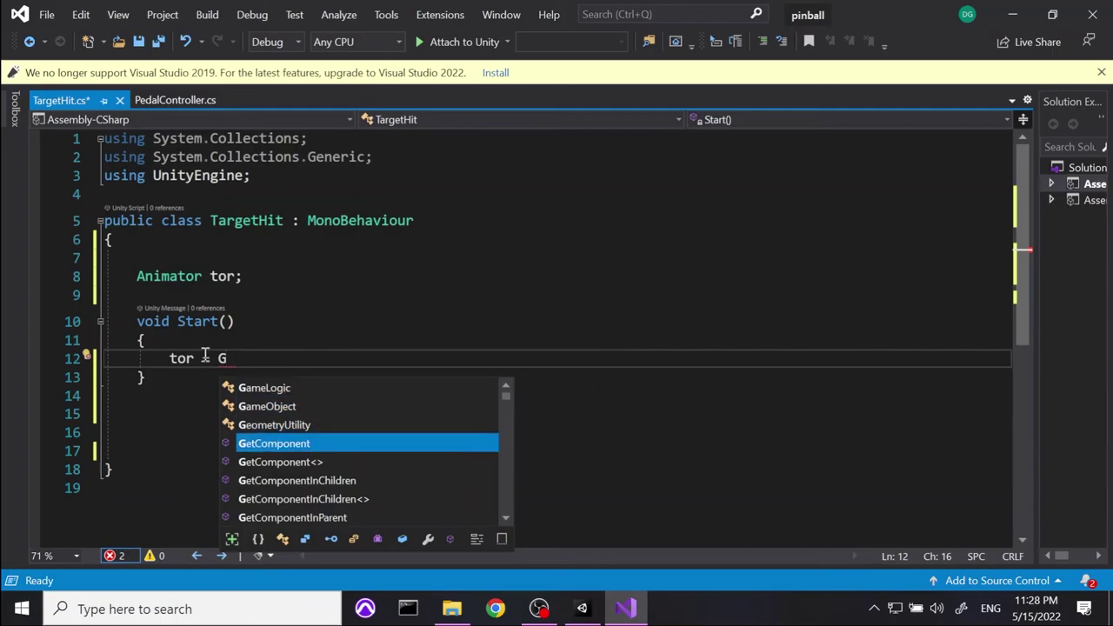
{"action": "key", "text": "Tab"}
{"action": "type", "text": "<An"}
{"action": "key", "text": "Tab"}
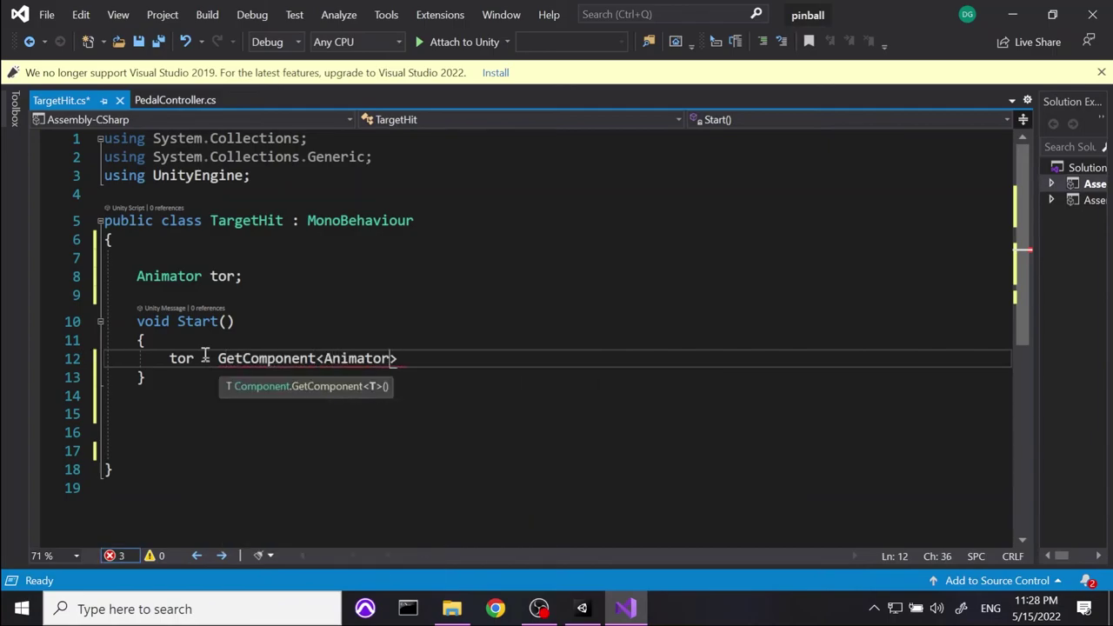
{"action": "type", "text": ">()"}
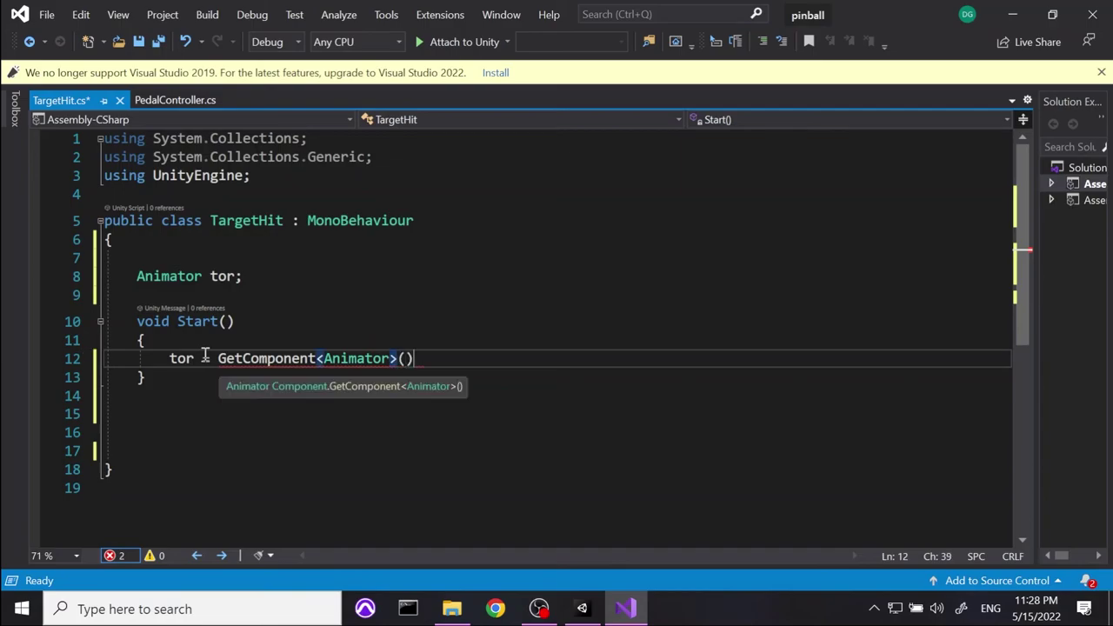
{"action": "type", "text": ";"}
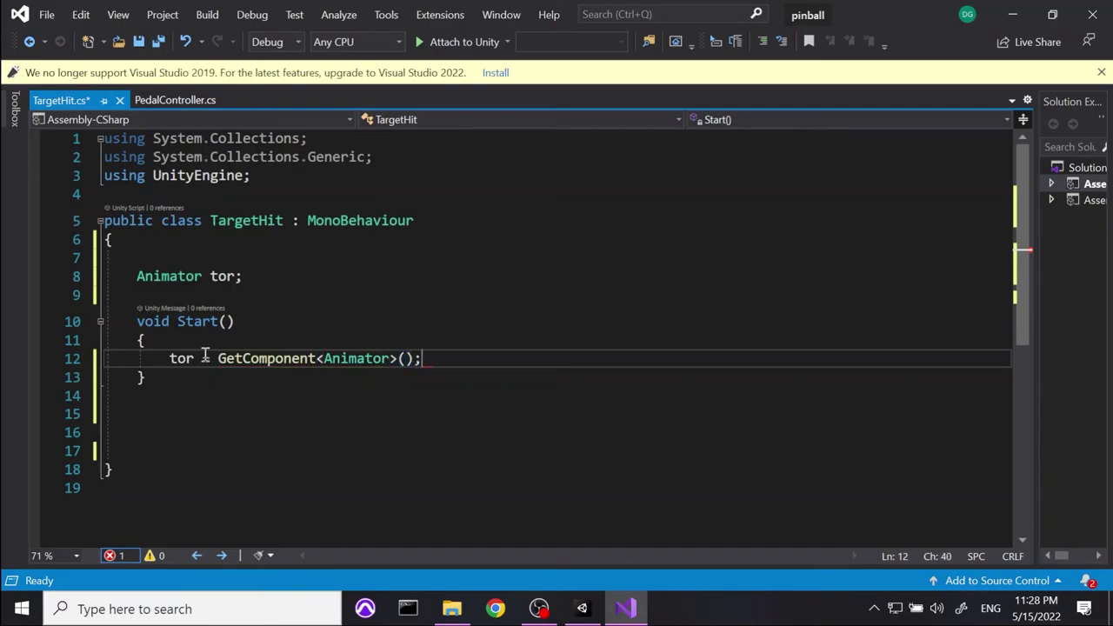
Add a private void OnCollisionEnter(Collision collision) method below Start.
{"action": "left_click", "coordinate": [182, 357]}
{"action": "left_click", "coordinate": [183, 421]}
{"action": "type", "text": "on"}
{"action": "key", "text": "Down"}
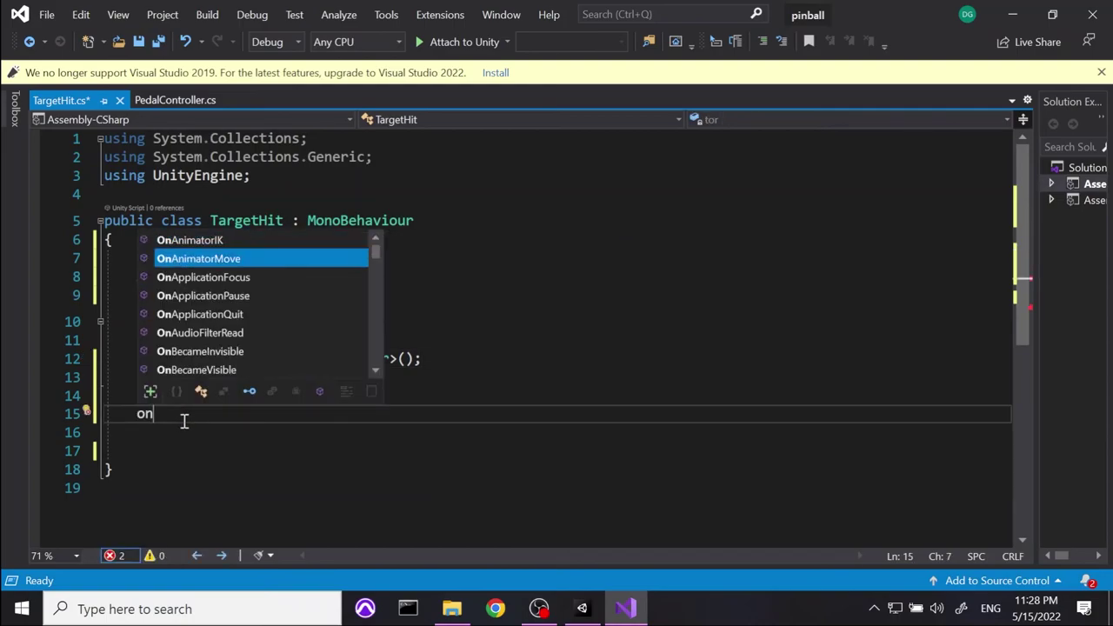
{"action": "type", "text": "coll"}
{"action": "key", "text": "Tab"}
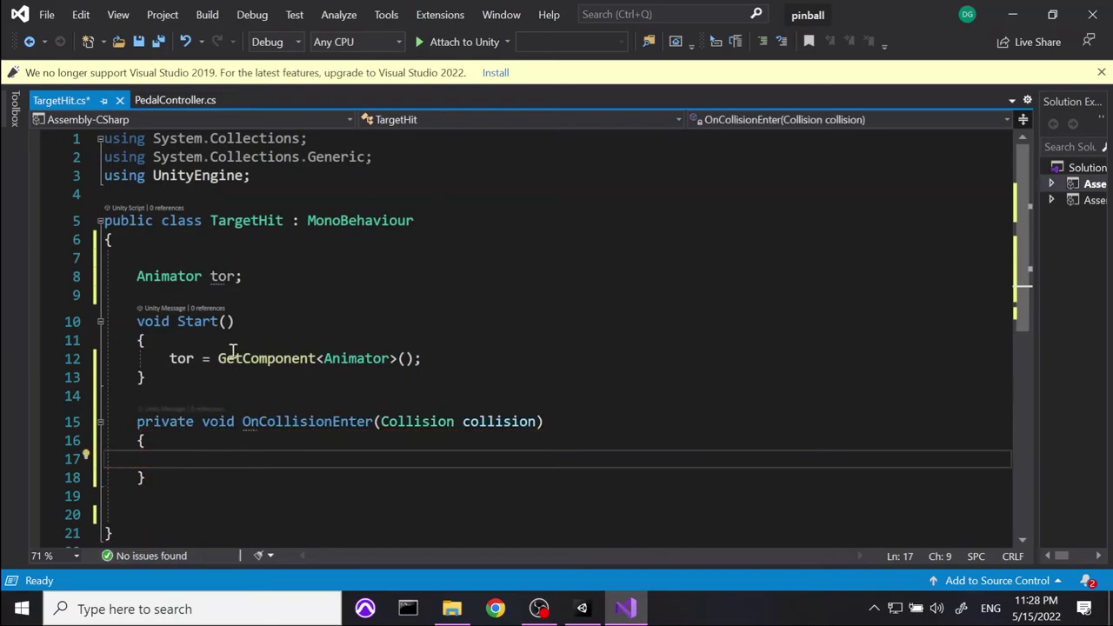
Copy the collision parameter name and add an empty if statement with braces inside OnCollisionEnter.
{"action": "double_click", "coordinate": [490, 422]}
{"action": "key", "text": "ctrl+c"}
{"action": "left_click", "coordinate": [281, 460]}
{"action": "type", "text": "if () { }"}
{"action": "left_click", "coordinate": [201, 459]}
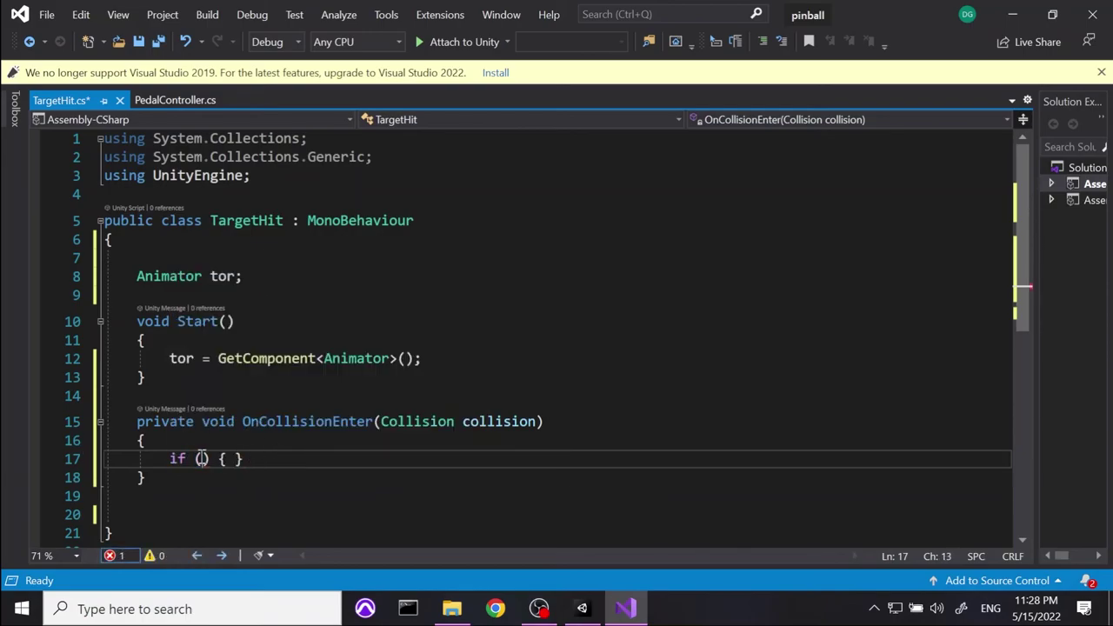
Fill in the if condition inside OnCollisionEnter as collision.gameObject.tag == "Ball".
{"action": "key", "text": "ctrl+v"}
{"action": "type", "text": ".g"}
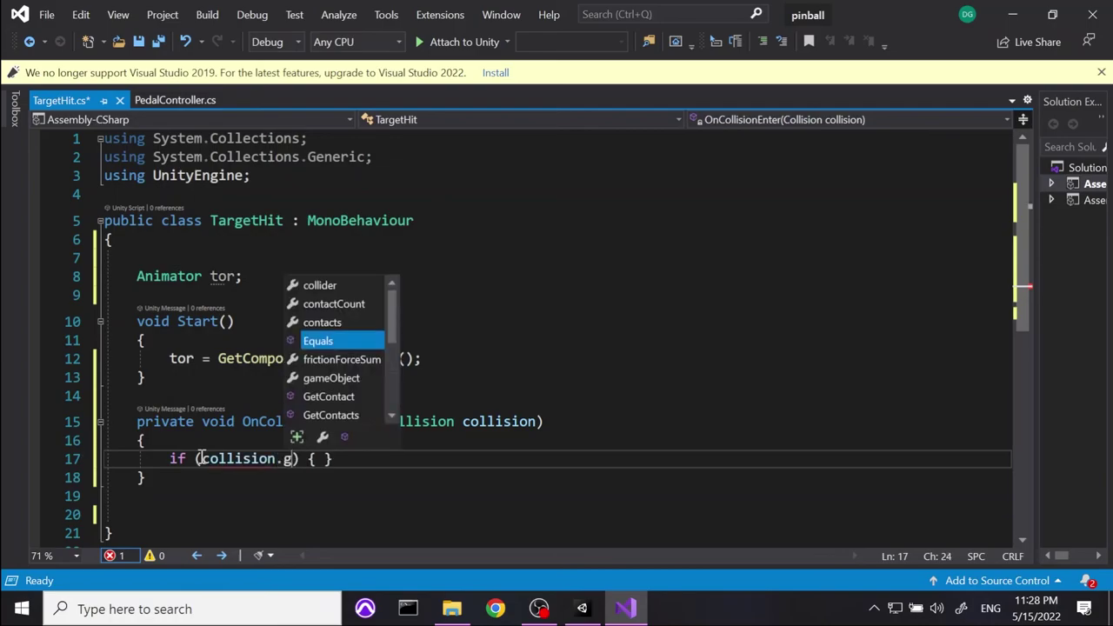
{"action": "key", "text": "Tab"}
{"action": "type", "text": ".t"}
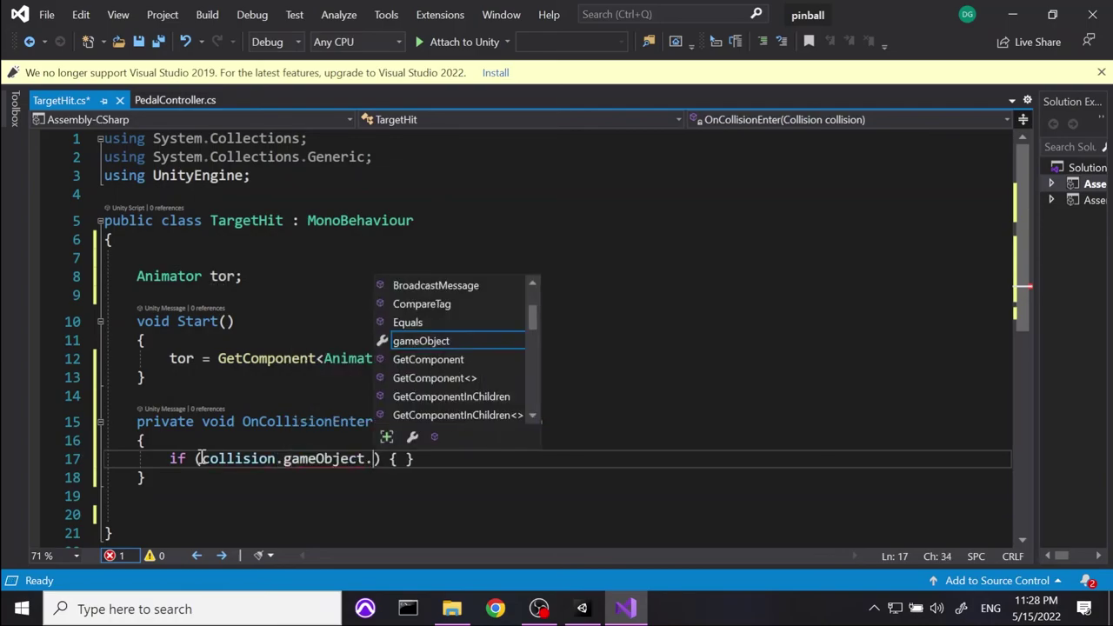
{"action": "key", "text": "Tab"}
{"action": "type", "text": "= \"Ball"}
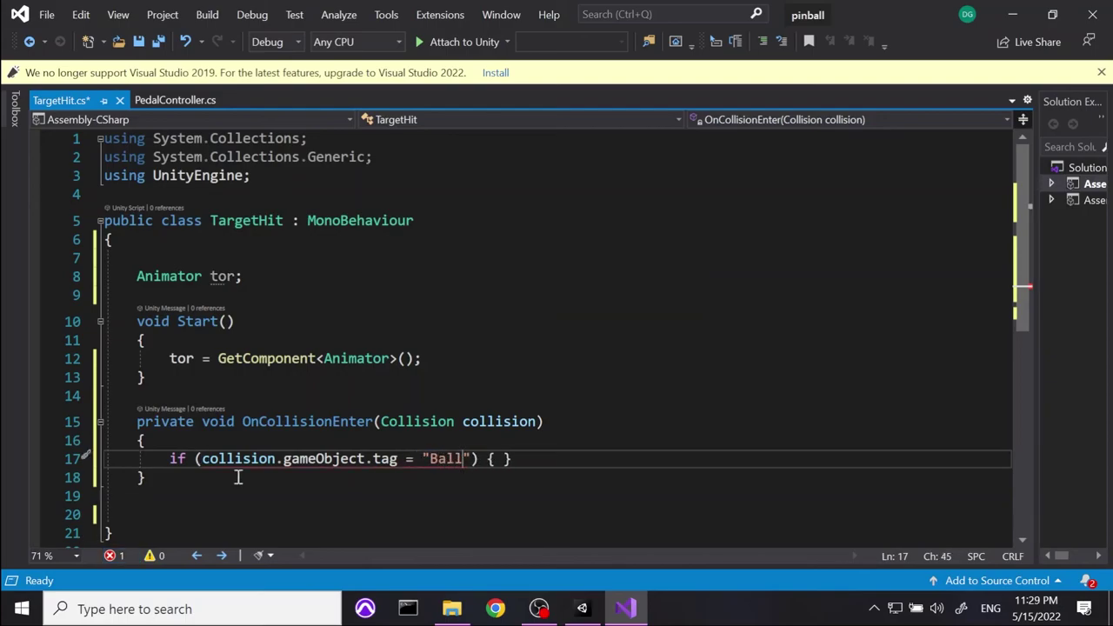
{"action": "left_click", "coordinate": [423, 494]}
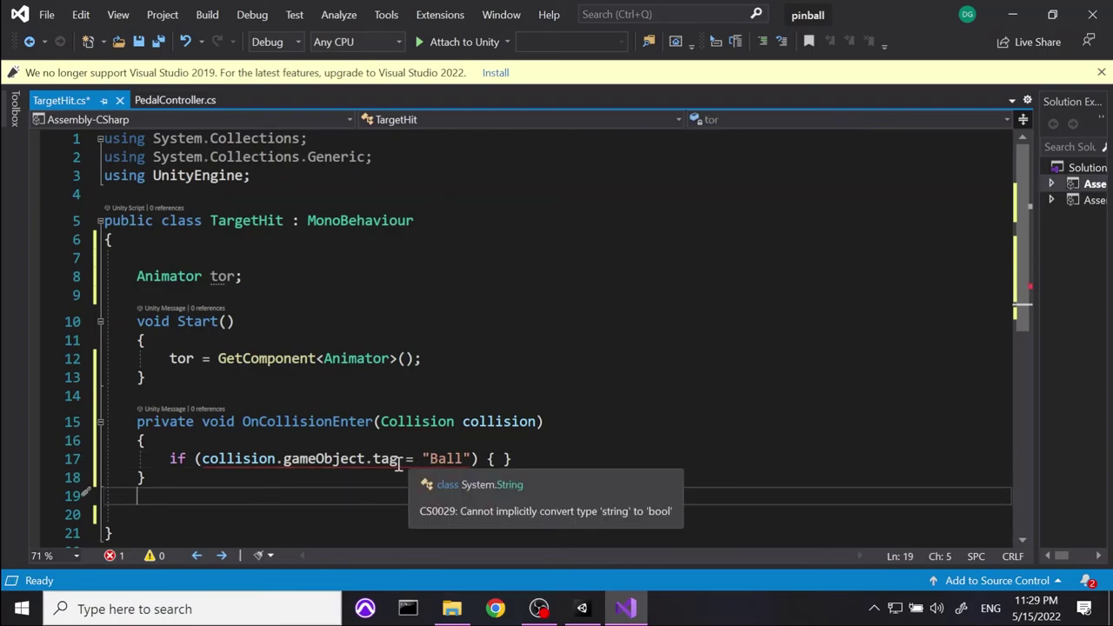
{"action": "left_click", "coordinate": [412, 462]}
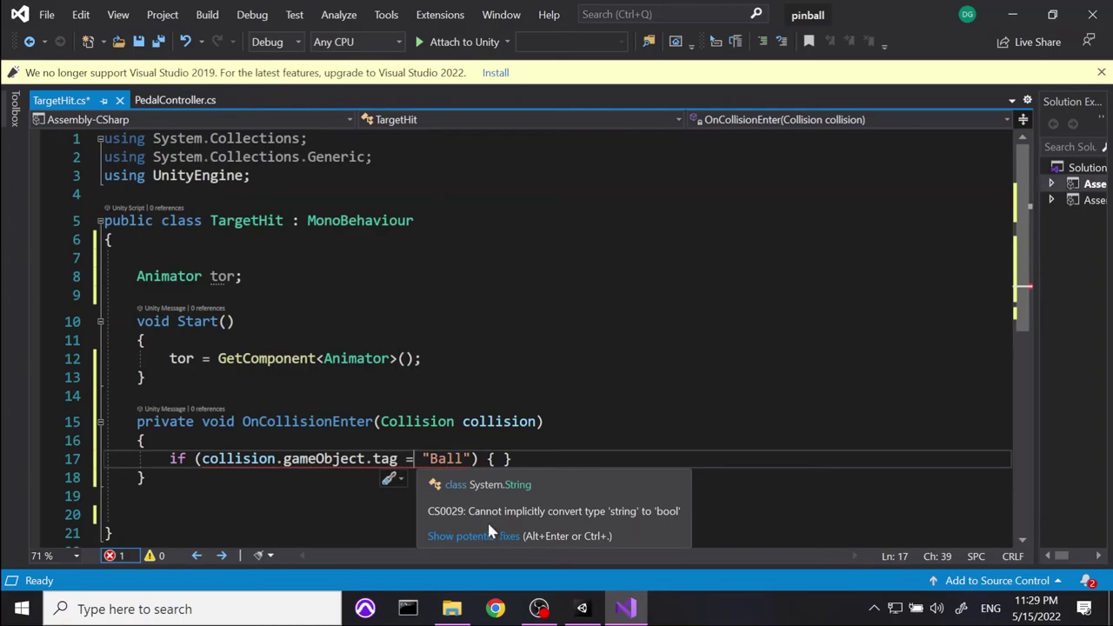
{"action": "type", "text": "="}
{"action": "left_click", "coordinate": [326, 497]}
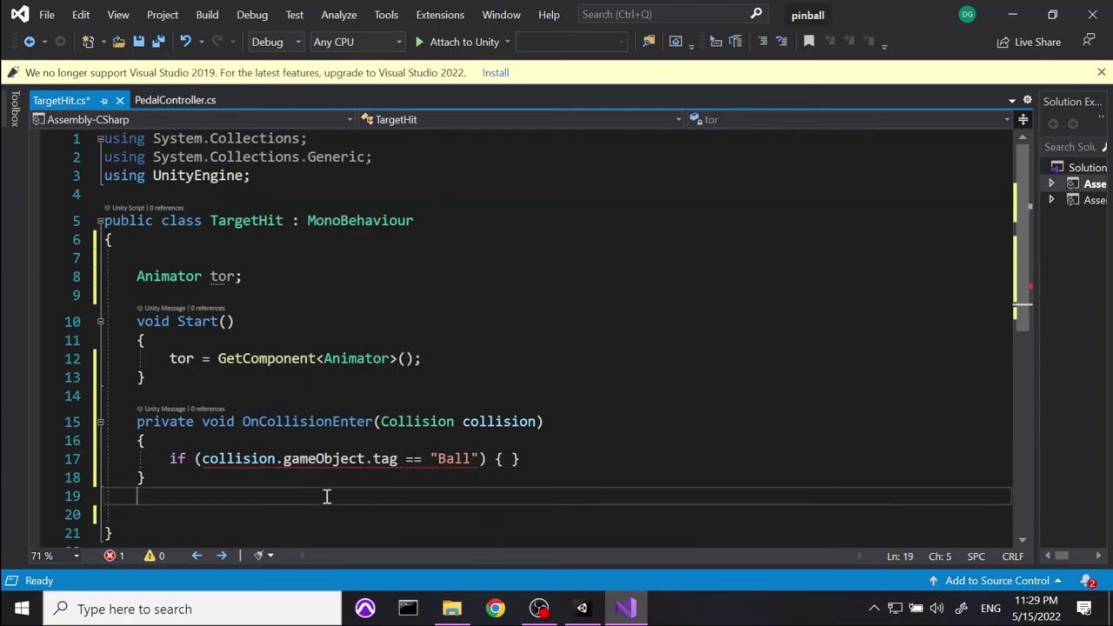
Expand the if statement's braces into a multi-line block with an indented empty body and a blank line after it.
{"action": "left_click", "coordinate": [505, 459]}
{"action": "key", "text": "Return"}
{"action": "key", "text": "Return"}
{"action": "key", "text": "Return"}
{"action": "key", "text": "Up"}
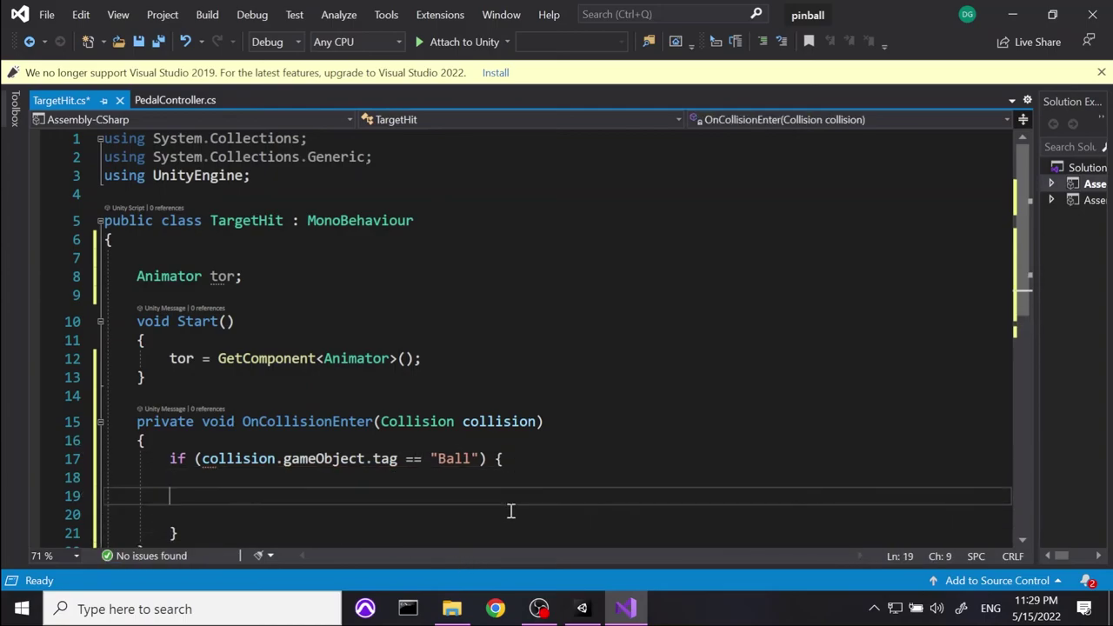
{"action": "key", "text": "Tab"}
{"action": "scroll", "coordinate": [536, 487], "scroll_direction": "down", "scroll_amount": 1}
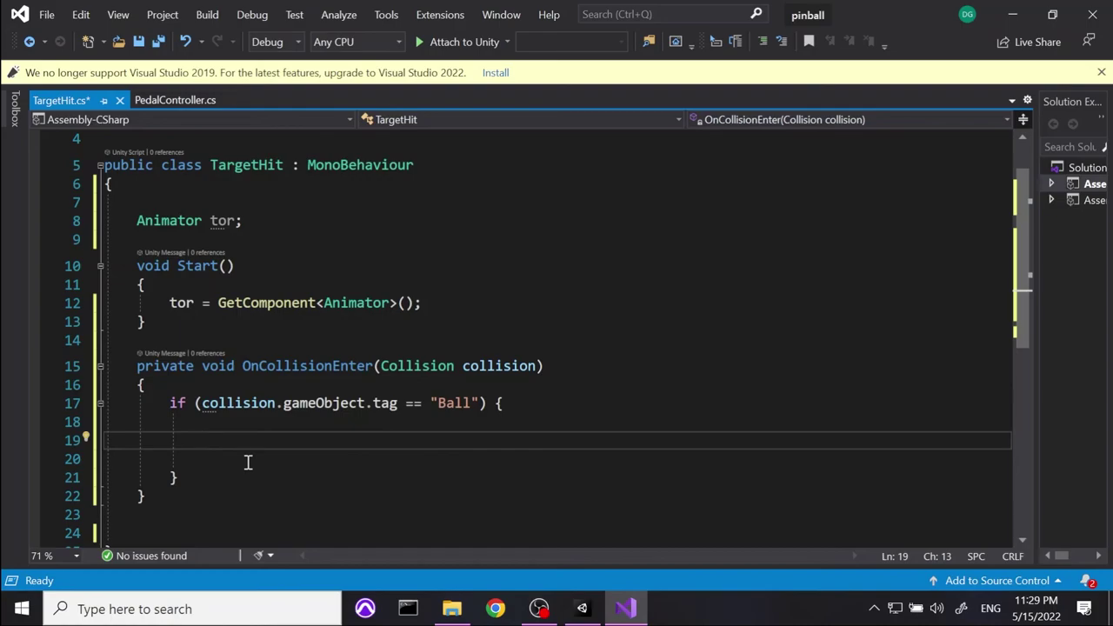
{"action": "left_click", "coordinate": [217, 481]}
{"action": "key", "text": "Return"}
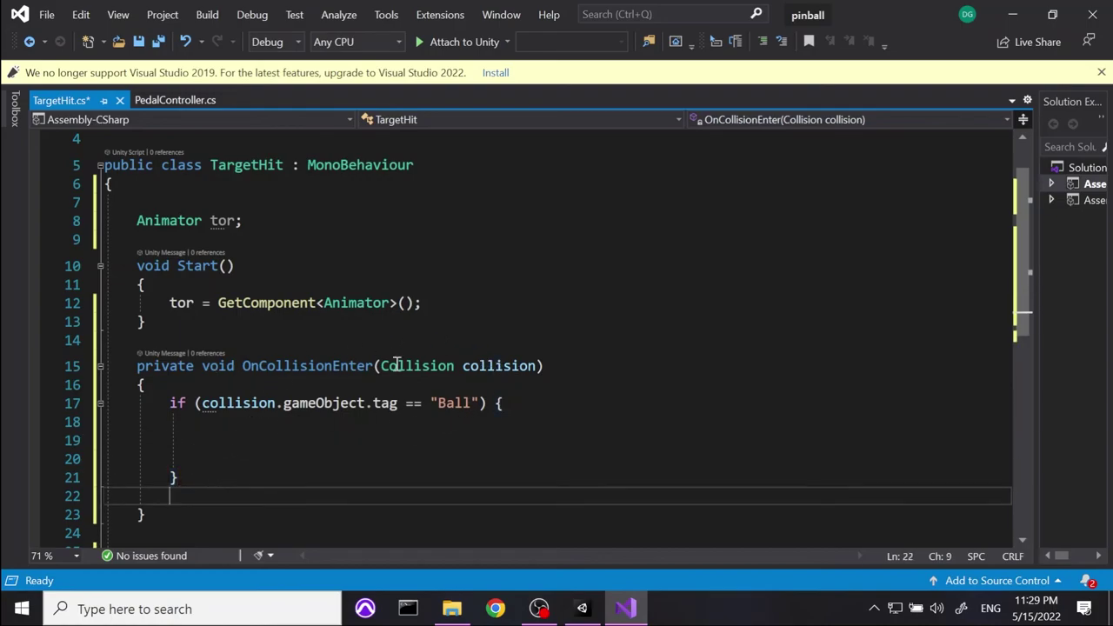
Add the statement tor.SetTrigger("TargetTrig"); inside the Ball tag if block.
{"action": "double_click", "coordinate": [173, 304]}
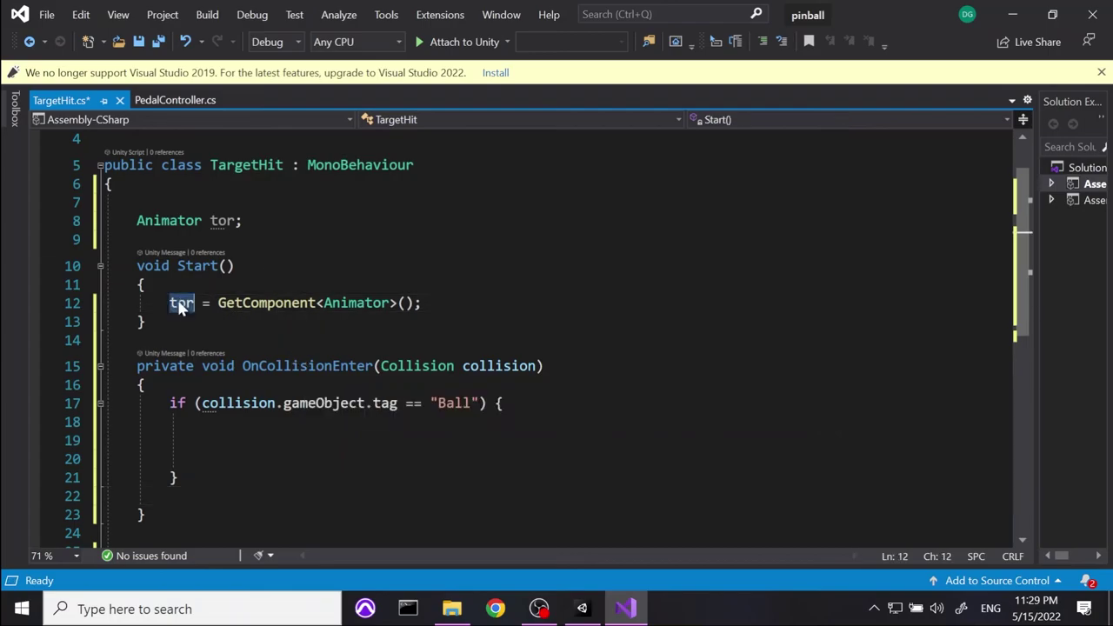
{"action": "left_click", "coordinate": [236, 433]}
{"action": "key", "text": "Return"}
{"action": "type", "text": "tor.se"}
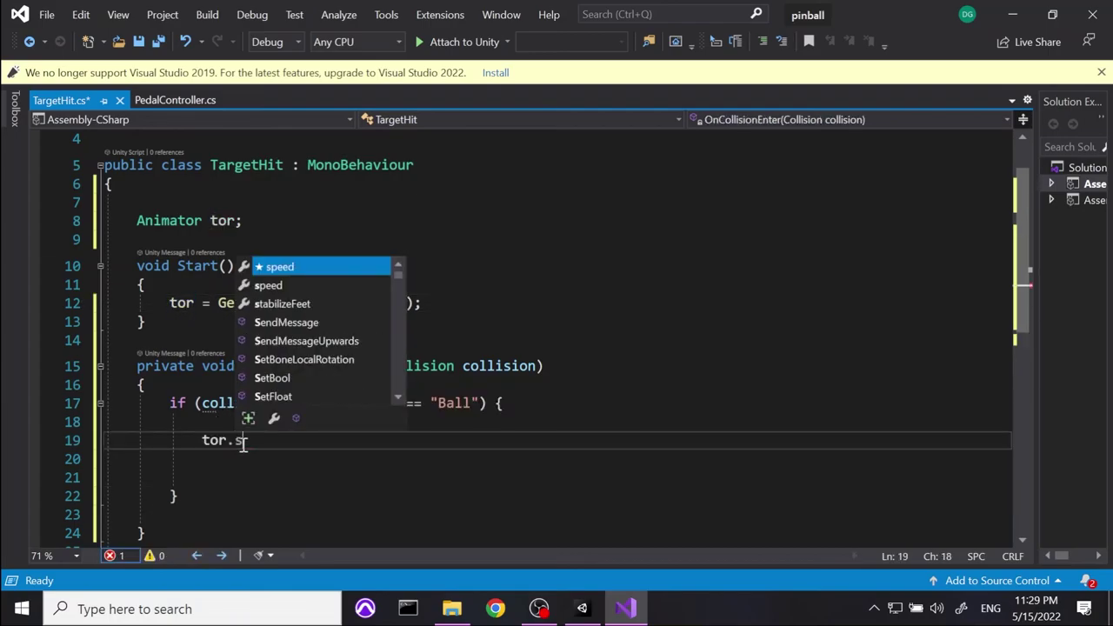
{"action": "key", "text": "Down"}
{"action": "key", "text": "Down"}
{"action": "key", "text": "Down"}
{"action": "key", "text": "Down"}
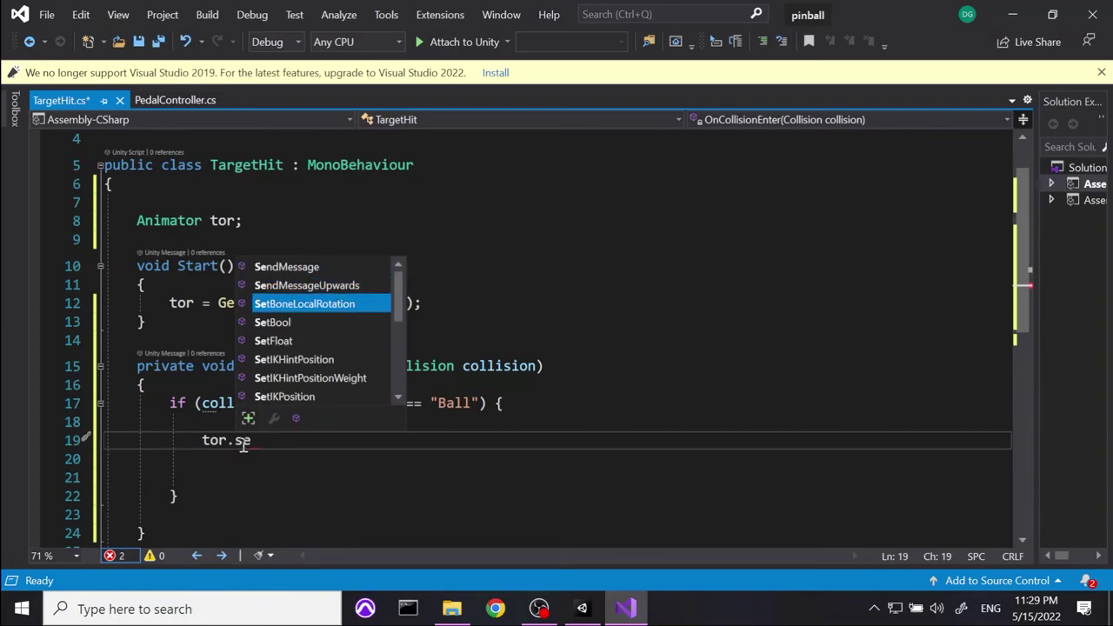
{"action": "key", "text": "Up"}
{"action": "key", "text": "Up"}
{"action": "key", "text": "Down"}
{"action": "key", "text": "Down"}
{"action": "key", "text": "Down"}
{"action": "key", "text": "Down"}
{"action": "key", "text": "Down"}
{"action": "key", "text": "Down"}
{"action": "key", "text": "Down"}
{"action": "key", "text": "Down"}
{"action": "key", "text": "Down"}
{"action": "key", "text": "Down"}
{"action": "key", "text": "Down"}
{"action": "key", "text": "Down"}
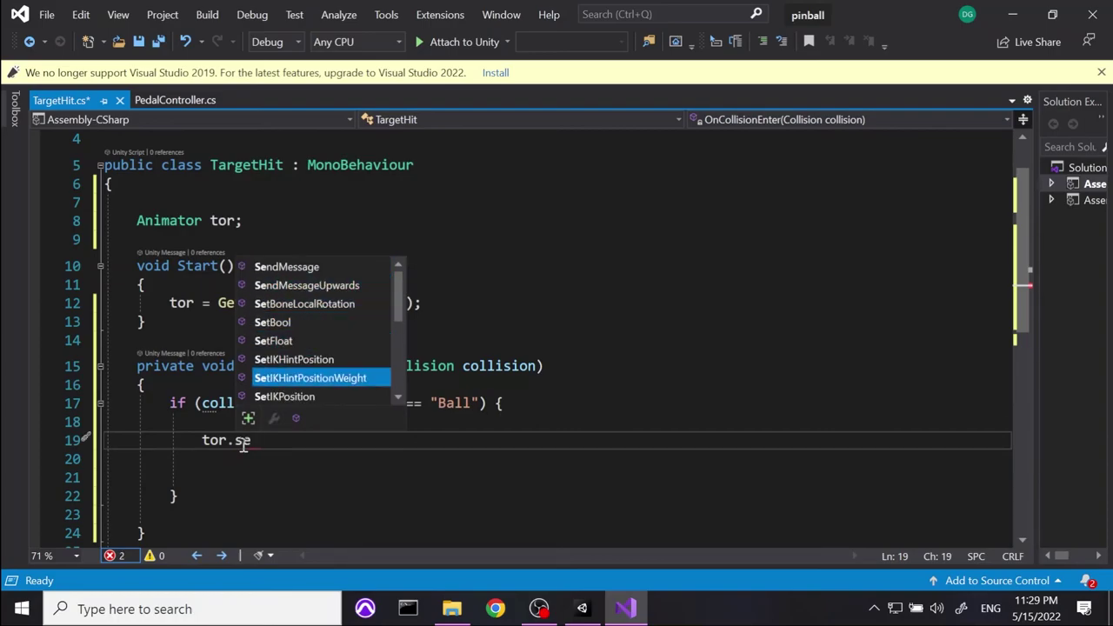
{"action": "key", "text": "Down"}
{"action": "key", "text": "Down"}
{"action": "key", "text": "Down"}
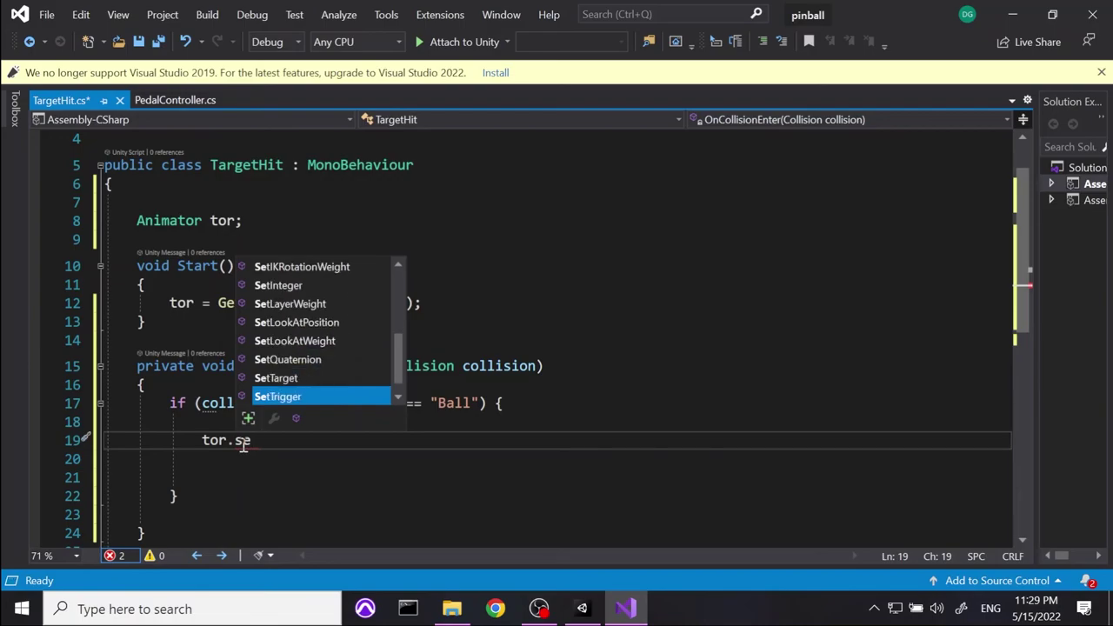
{"action": "key", "text": "Up"}
{"action": "key", "text": "Down"}
{"action": "key", "text": "Tab"}
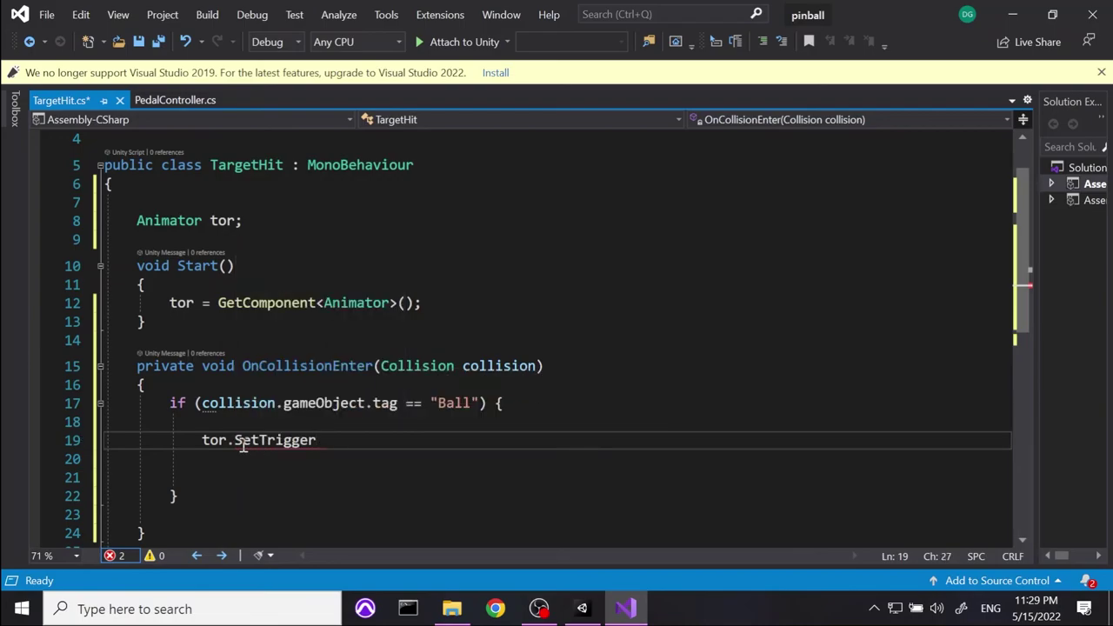
{"action": "type", "text": "(\""}
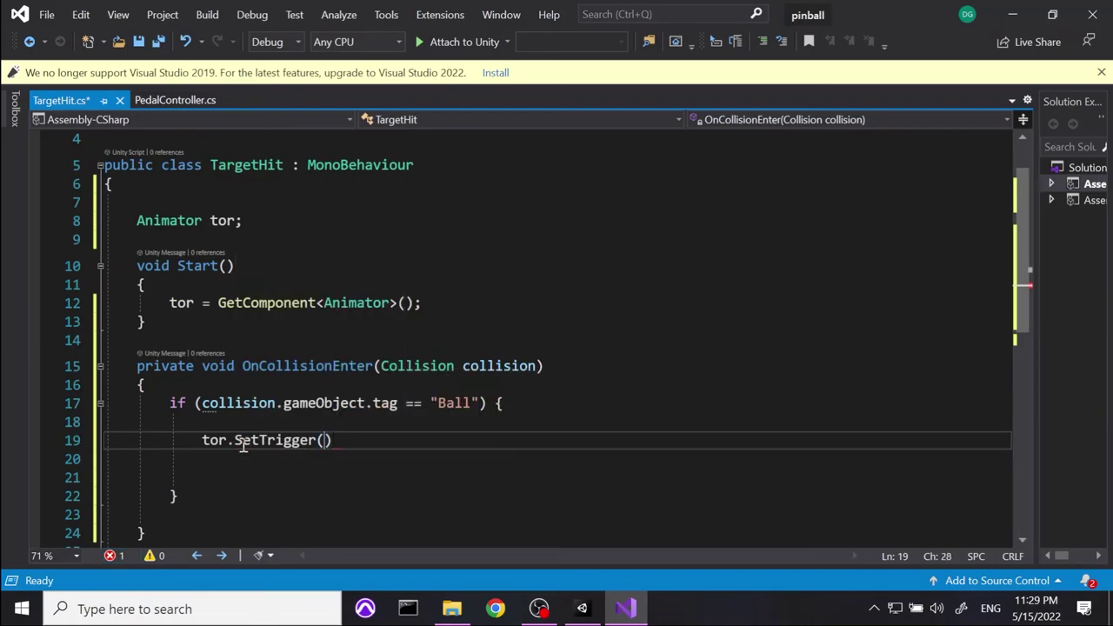
{"action": "type", "text": "TargetTrig\")"}
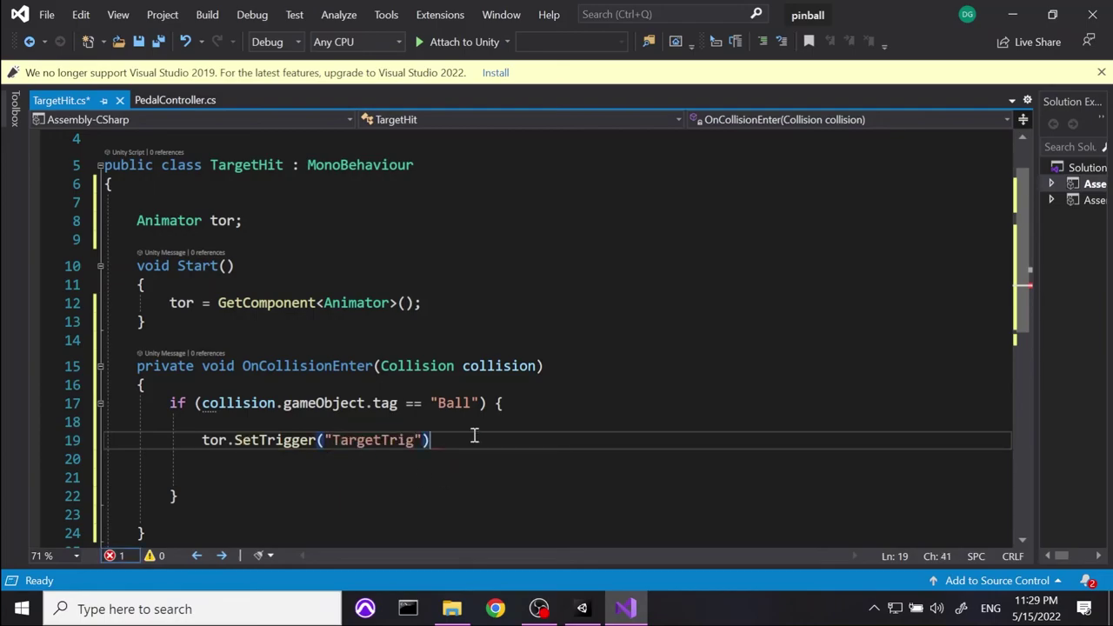
{"action": "type", "text": ";"}
{"action": "left_click", "coordinate": [400, 487]}
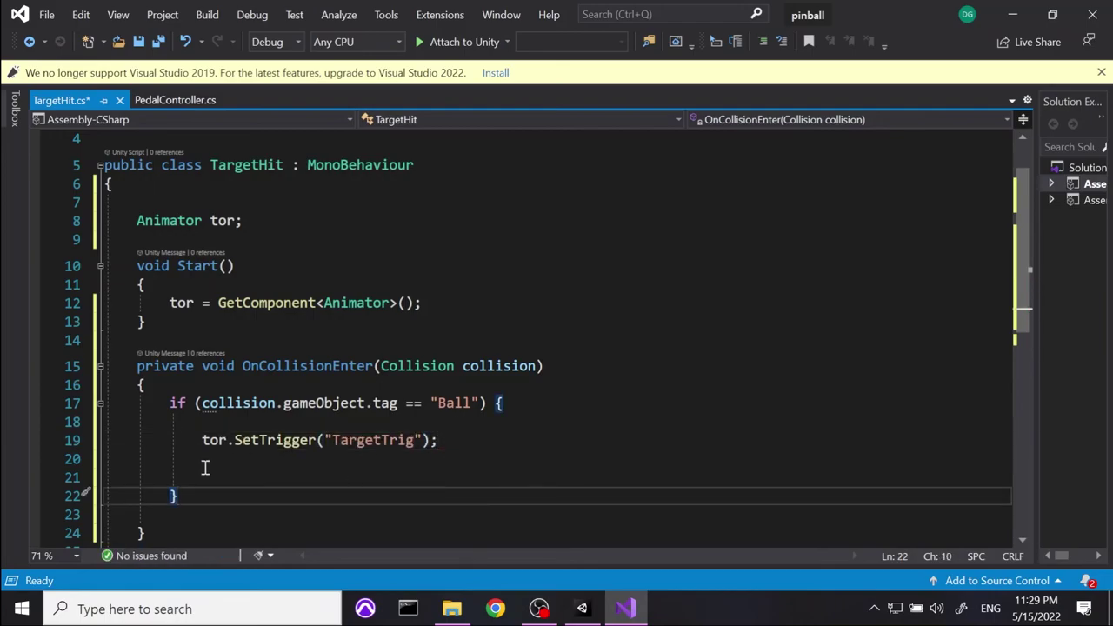
Remove the extra blank lines around the SetTrigger call and save the TargetHit script.
{"action": "left_click_drag", "start_coordinate": [204, 461], "coordinate": [41, 452]}
{"action": "key", "text": "BackSpace"}
{"action": "key", "text": "BackSpace"}
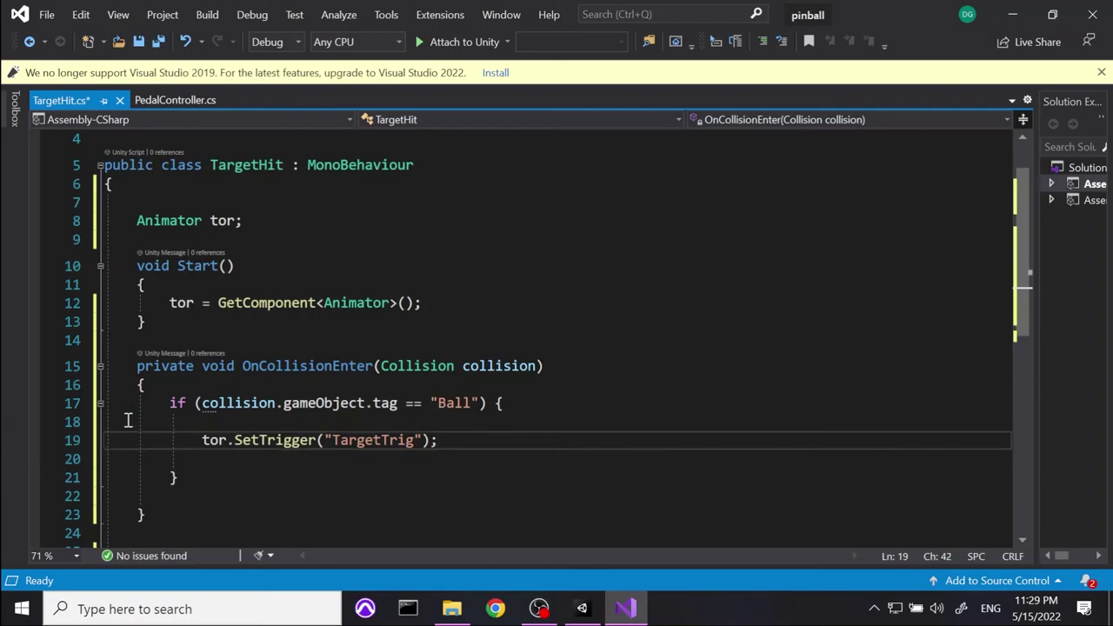
{"action": "left_click", "coordinate": [126, 421]}
{"action": "key", "text": "BackSpace"}
{"action": "key", "text": "ctrl+s"}
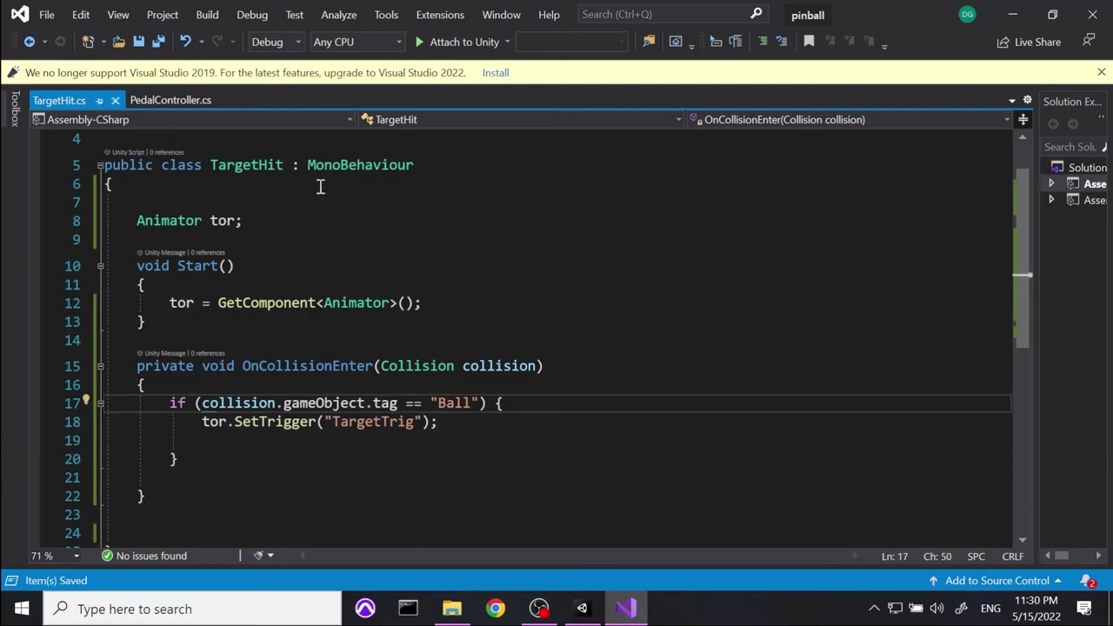
Switch to Unity, open the ball prefab from the Assets/prefab folder for editing and collapse its Rigidbody component.
{"action": "left_click", "coordinate": [582, 609]}
{"action": "left_click", "coordinate": [105, 232]}
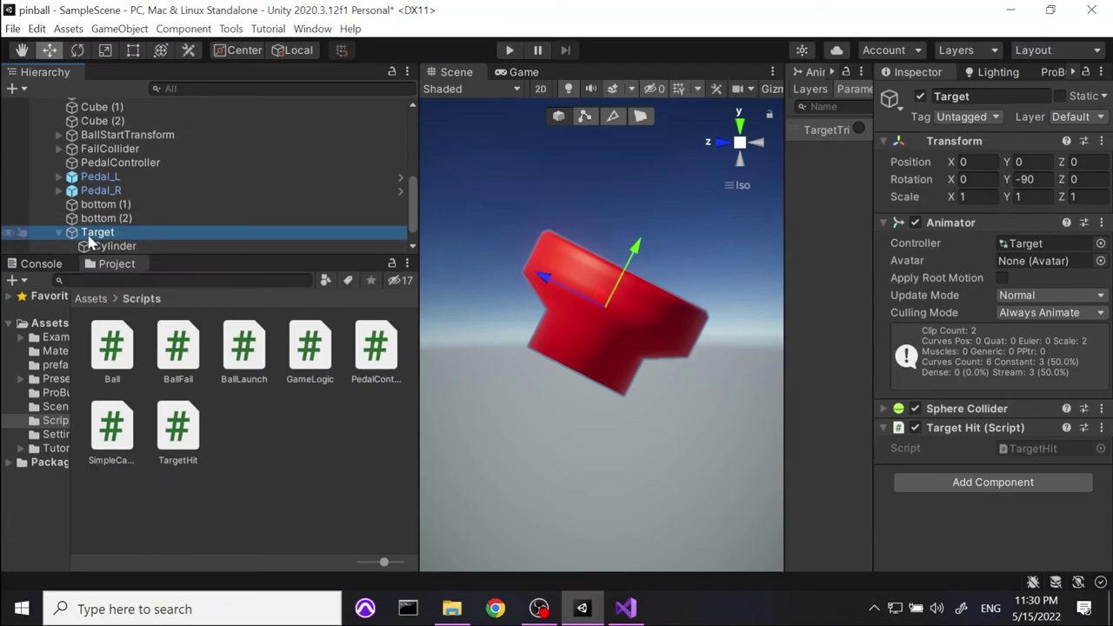
{"action": "left_click", "coordinate": [60, 233]}
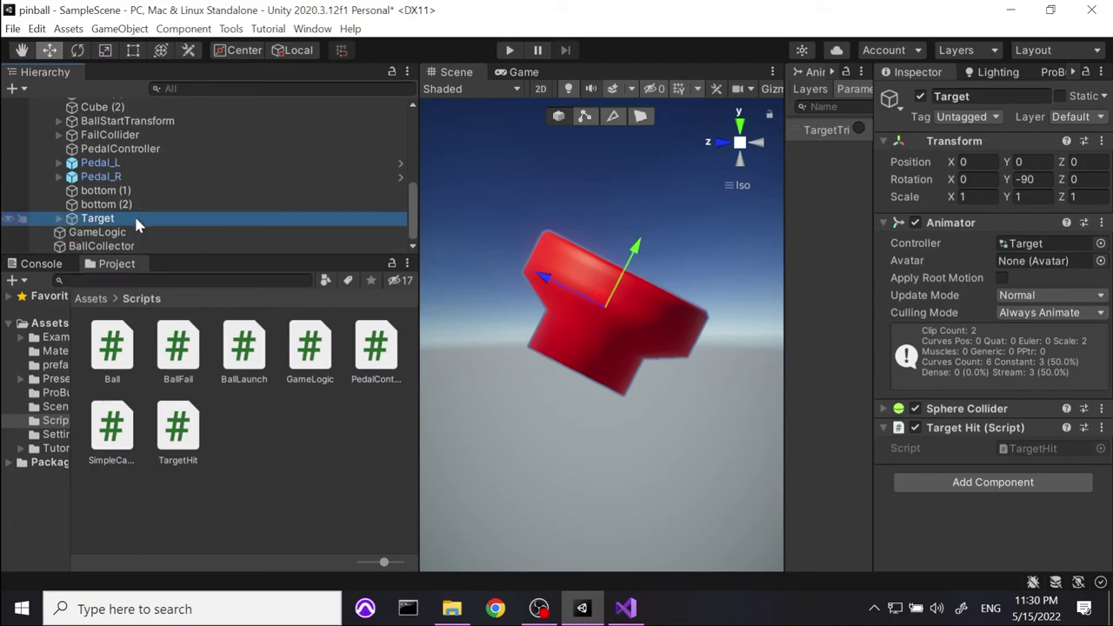
{"action": "scroll", "coordinate": [146, 244], "scroll_direction": "up", "scroll_amount": 5}
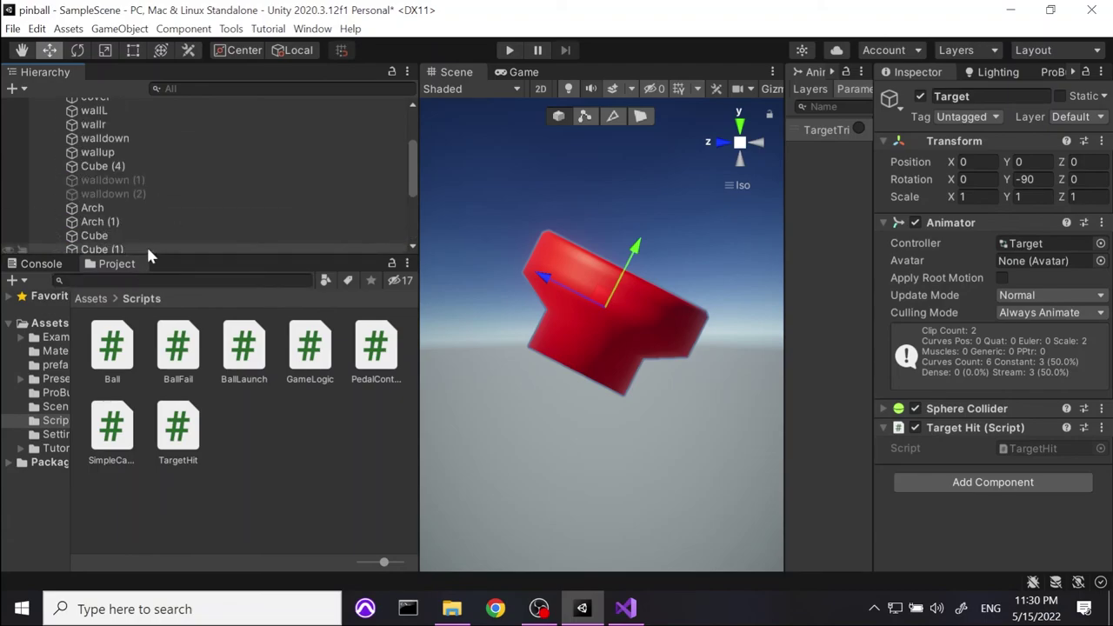
{"action": "left_click", "coordinate": [92, 298]}
{"action": "left_click", "coordinate": [127, 422]}
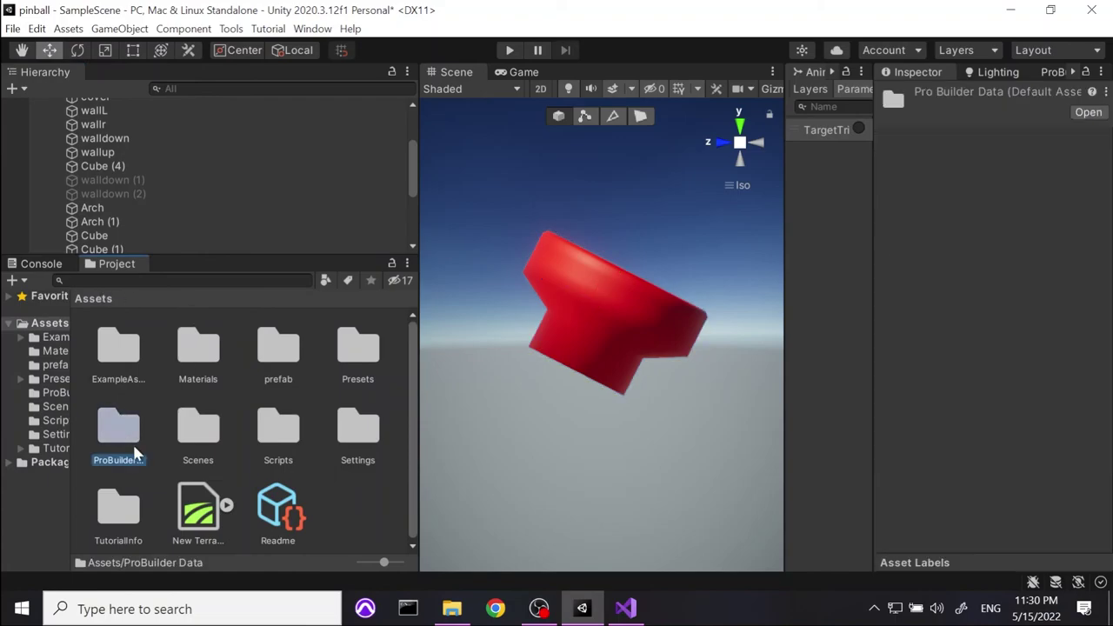
{"action": "double_click", "coordinate": [300, 348]}
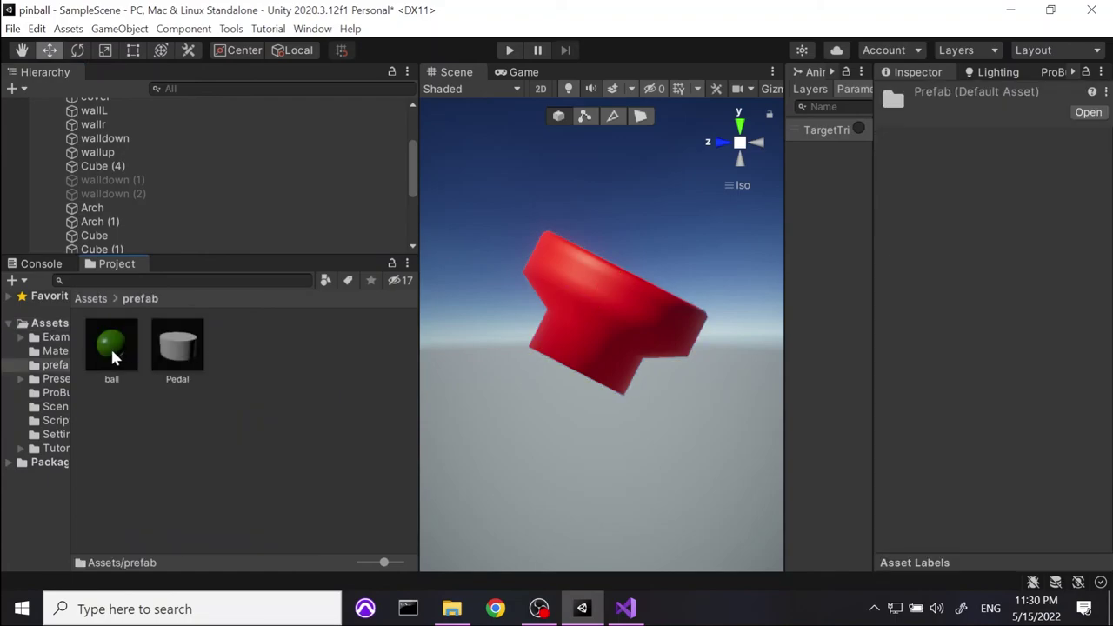
{"action": "double_click", "coordinate": [110, 347]}
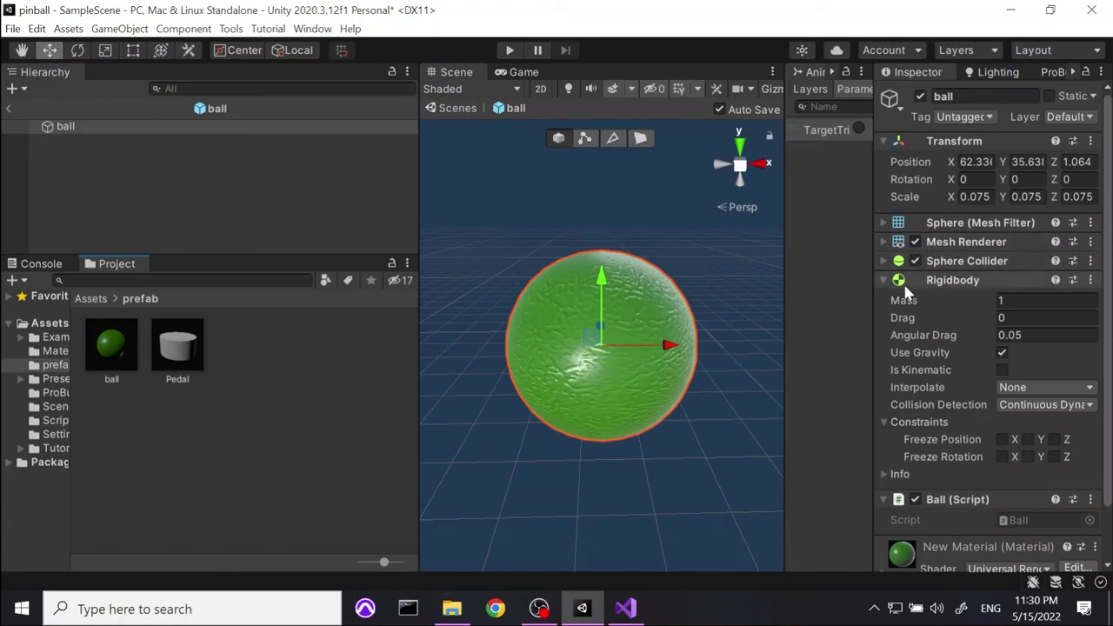
{"action": "left_click", "coordinate": [883, 281]}
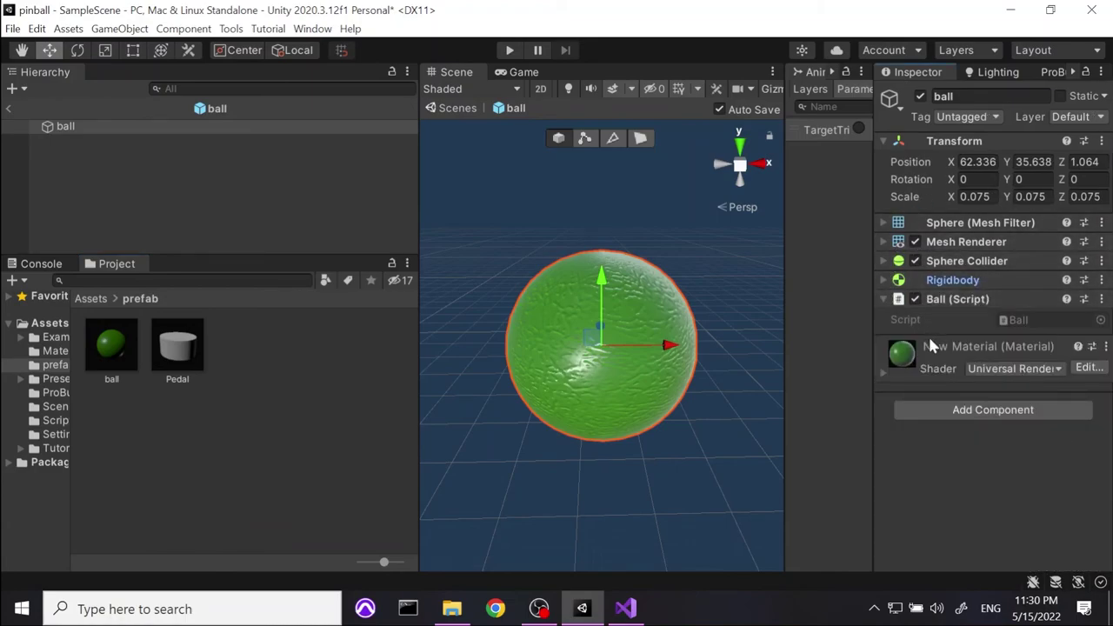
Create and save a new project tag named Ball.
{"action": "left_click", "coordinate": [980, 122]}
{"action": "left_click", "coordinate": [977, 268]}
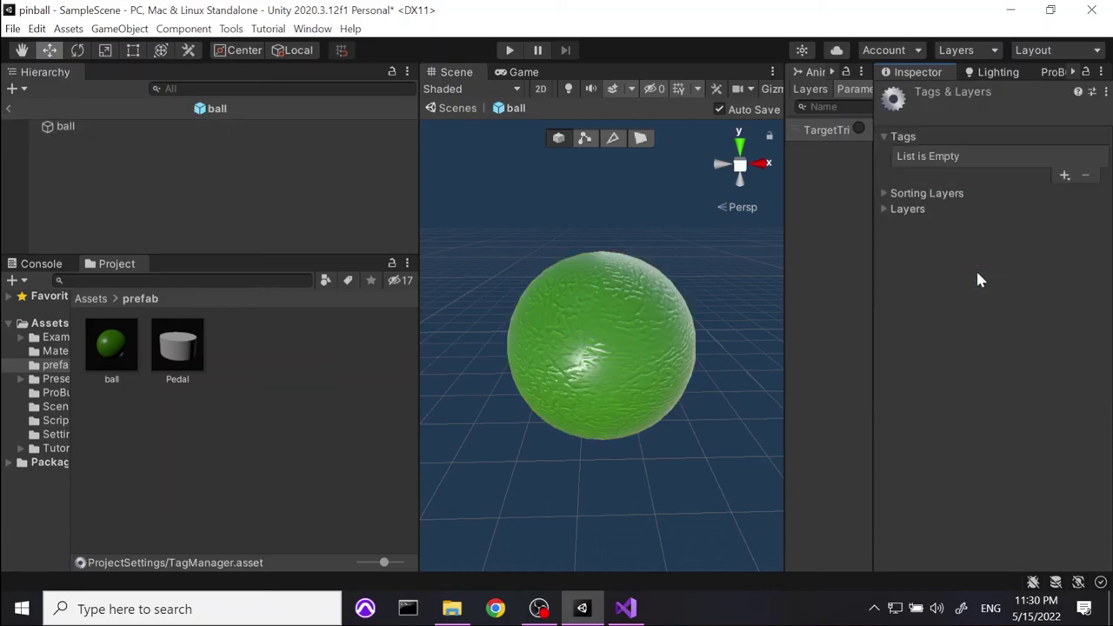
{"action": "left_click", "coordinate": [1059, 176]}
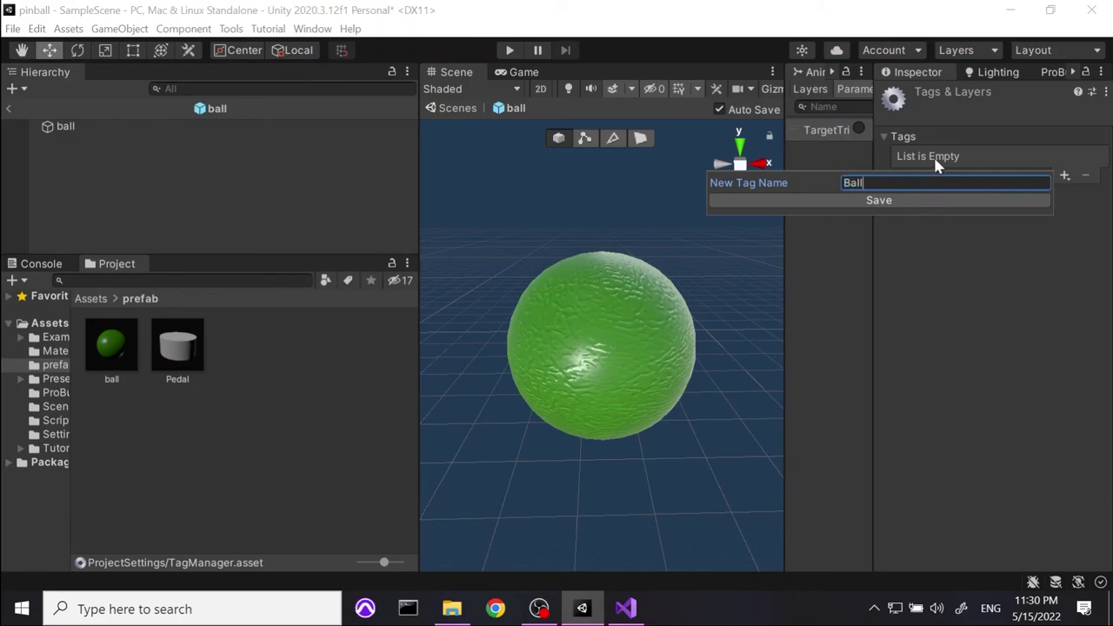
{"action": "left_click", "coordinate": [896, 201]}
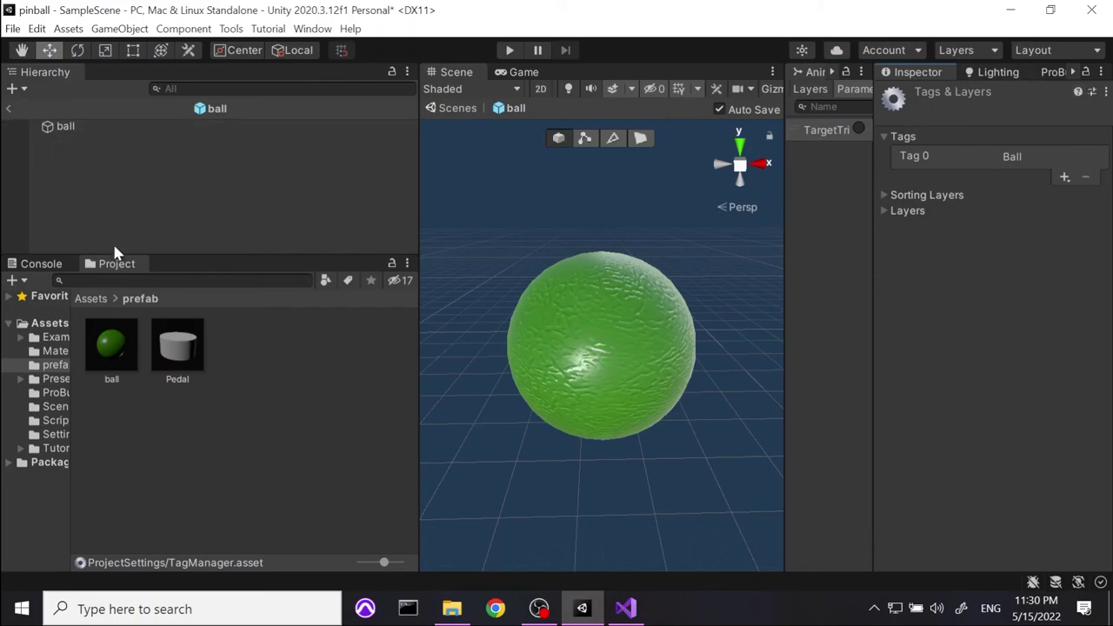
Assign the Ball tag to the ball prefab's root object and return to the main scene.
{"action": "left_click", "coordinate": [75, 126]}
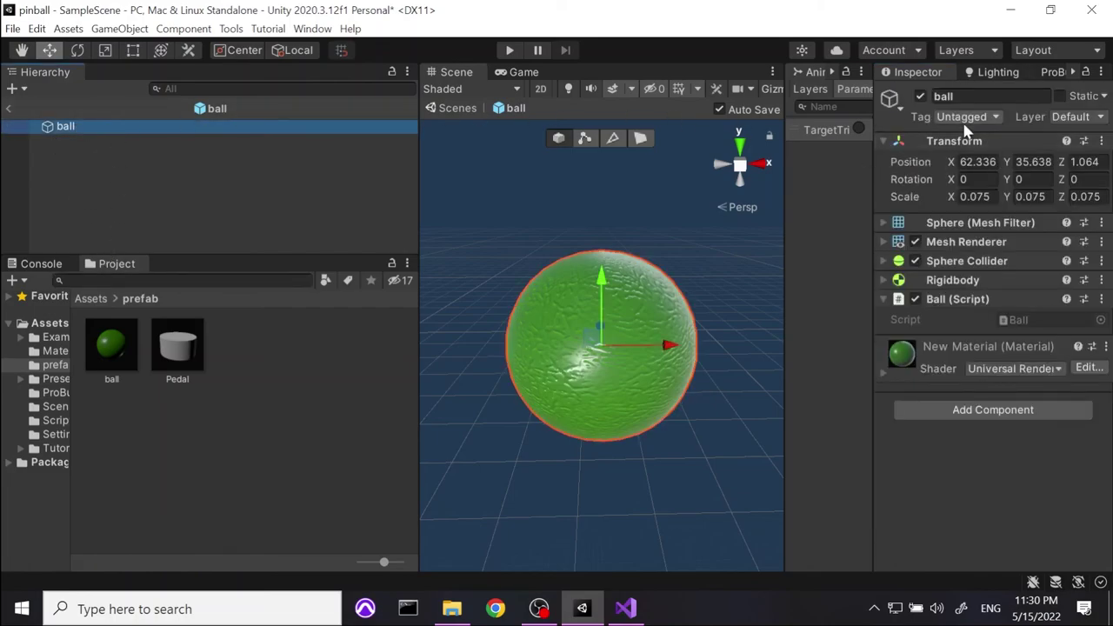
{"action": "left_click", "coordinate": [966, 117]}
{"action": "left_click", "coordinate": [974, 261]}
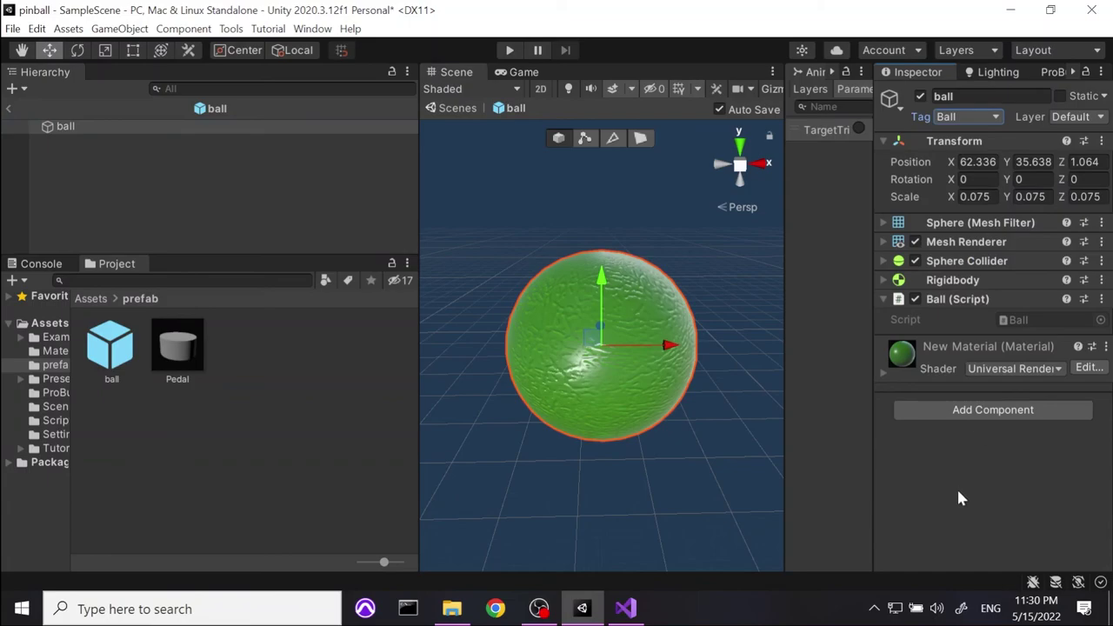
{"action": "left_click", "coordinate": [11, 109]}
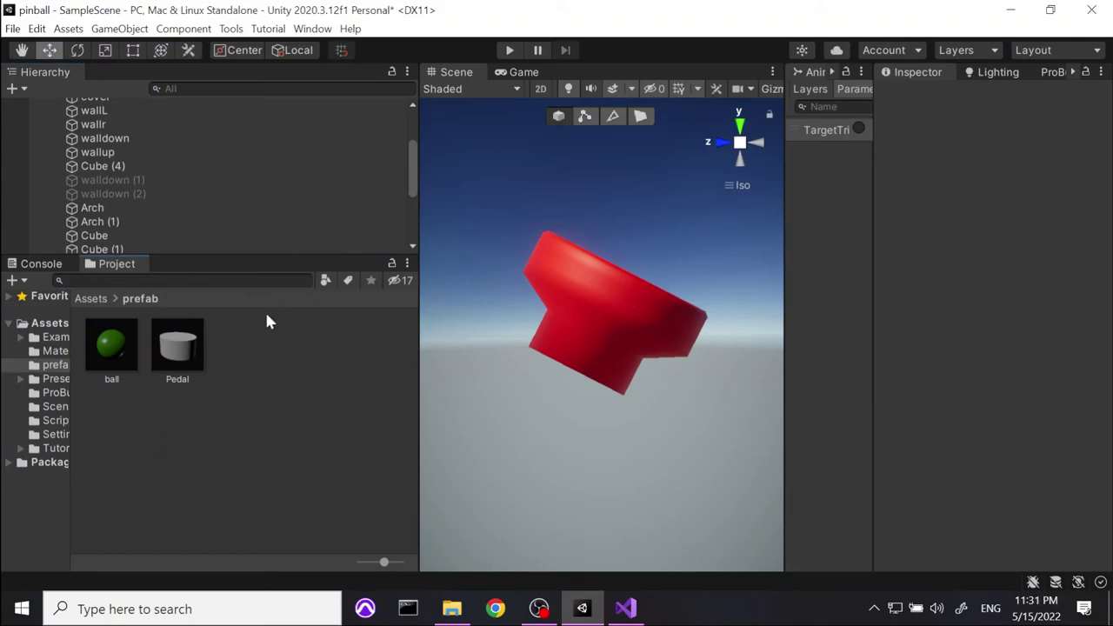
Turn the scene's Target object into a prefab asset in the Assets/prefab folder.
{"action": "scroll", "coordinate": [202, 166], "scroll_direction": "down", "scroll_amount": 4}
{"action": "left_click", "coordinate": [91, 219]}
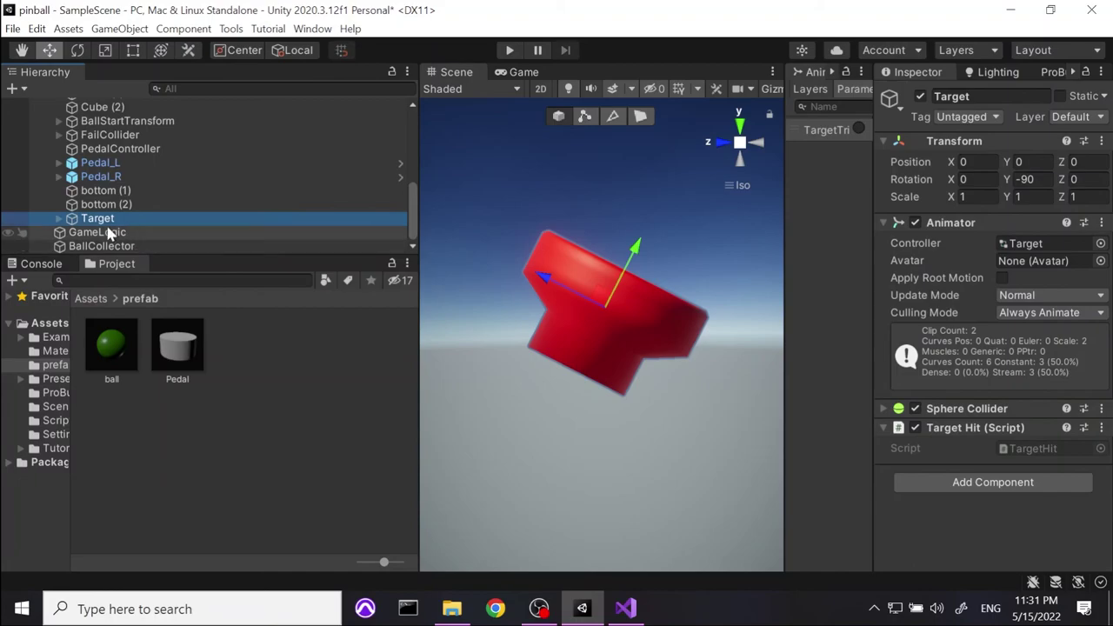
{"action": "left_click_drag", "start_coordinate": [89, 218], "coordinate": [281, 378]}
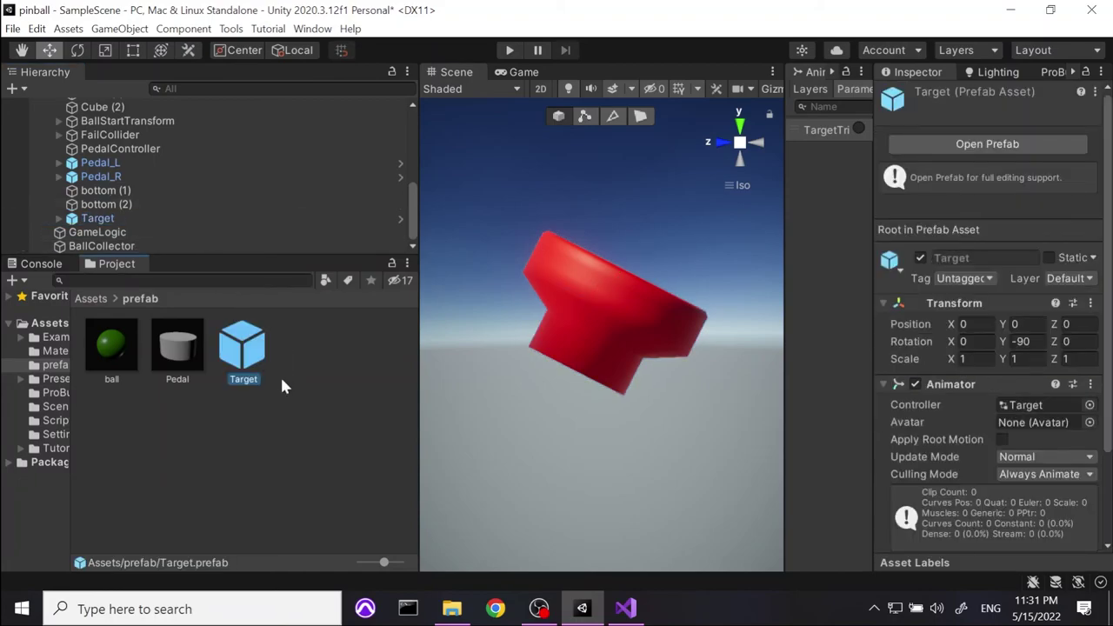
Lower the scene's Target object onto the pinball board surface, to a Y position of about -0.359.
{"action": "left_click_drag", "start_coordinate": [709, 235], "coordinate": [646, 340], "text": "alt"}
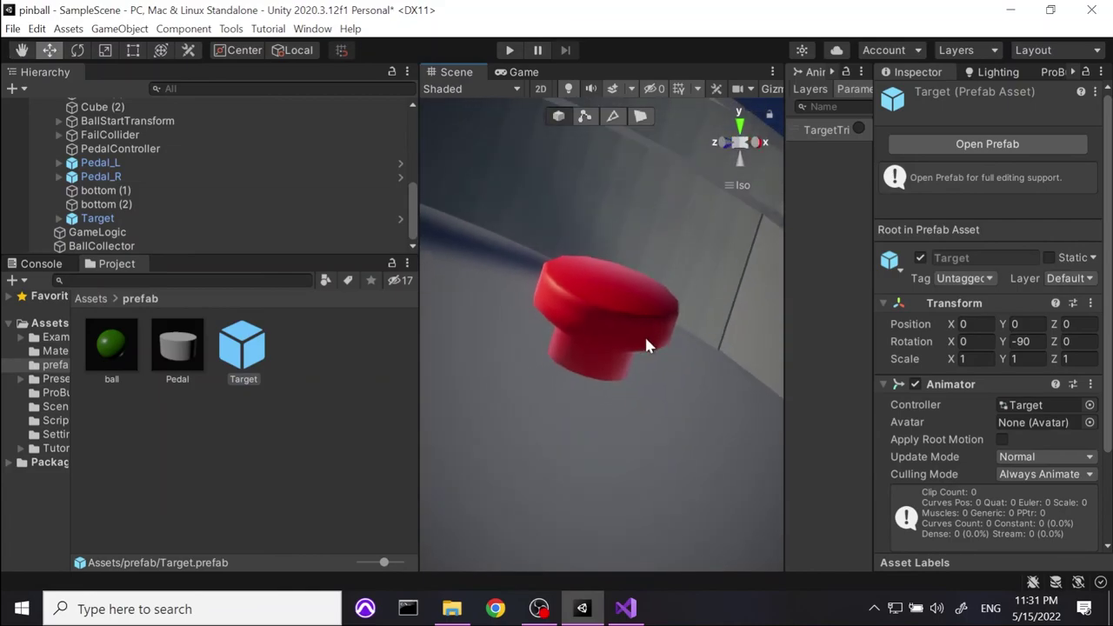
{"action": "scroll", "coordinate": [641, 345], "scroll_direction": "down", "scroll_amount": 5}
{"action": "left_click_drag", "start_coordinate": [744, 189], "coordinate": [986, 247], "text": "alt"}
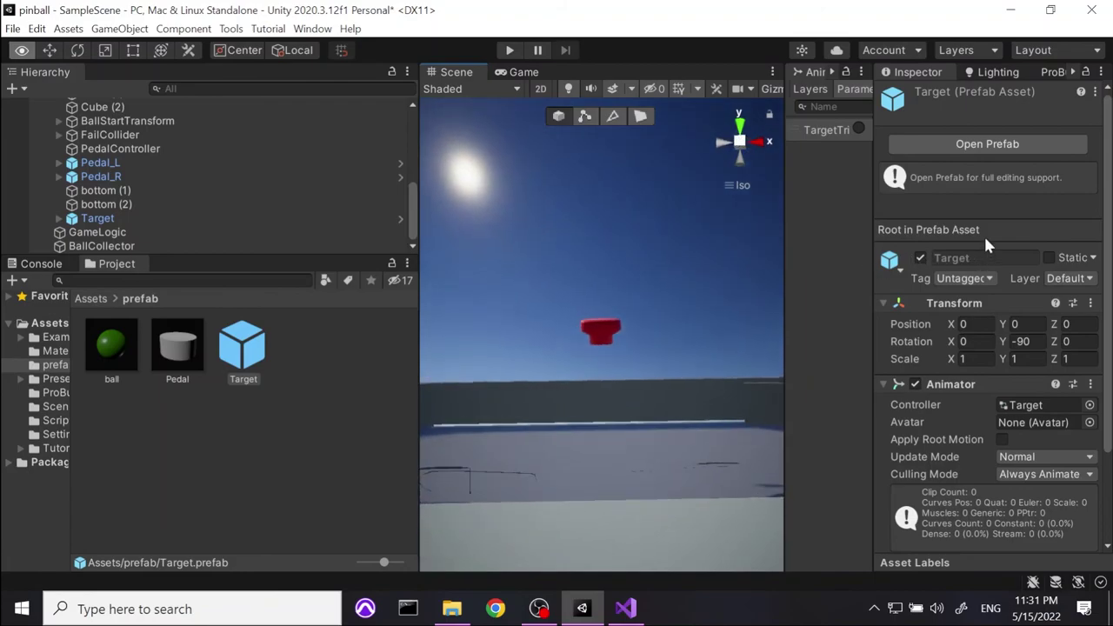
{"action": "mouse_move", "coordinate": [765, 265]}
{"action": "left_mouse_down", "text": "alt"}
{"action": "mouse_move", "coordinate": [666, 278]}
{"action": "mouse_move", "coordinate": [502, 325]}
{"action": "mouse_move", "coordinate": [451, 407]}
{"action": "mouse_move", "coordinate": [482, 422]}
{"action": "mouse_move", "coordinate": [565, 388]}
{"action": "mouse_move", "coordinate": [755, 286]}
{"action": "mouse_move", "coordinate": [781, 253]}
{"action": "left_mouse_up", "text": "alt"}
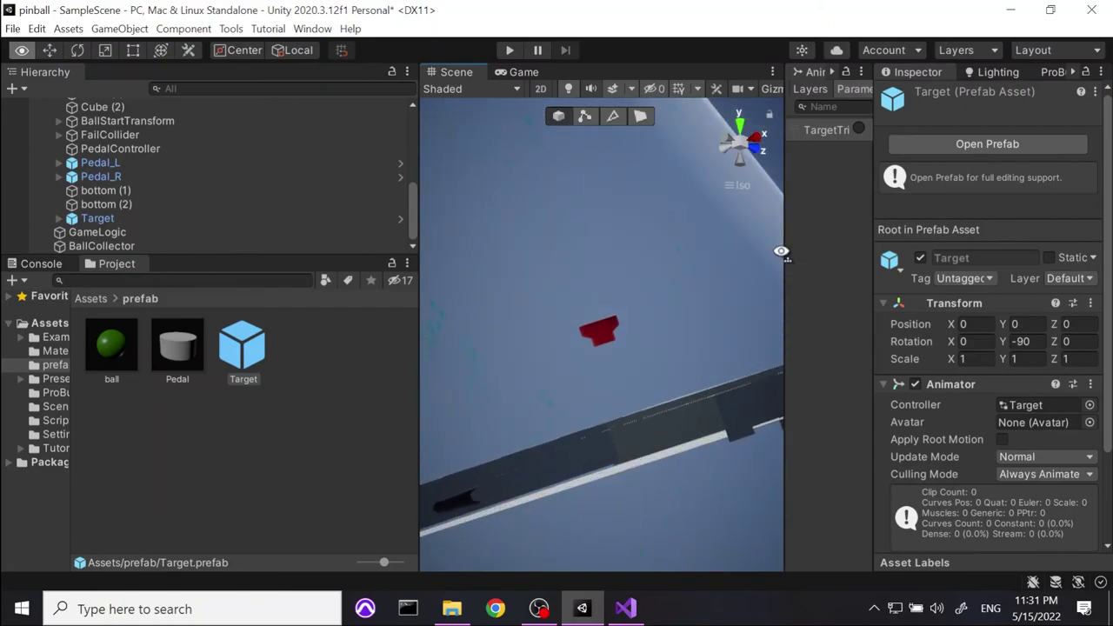
{"action": "left_click", "coordinate": [97, 218]}
{"action": "left_click_drag", "start_coordinate": [577, 263], "coordinate": [619, 379]}
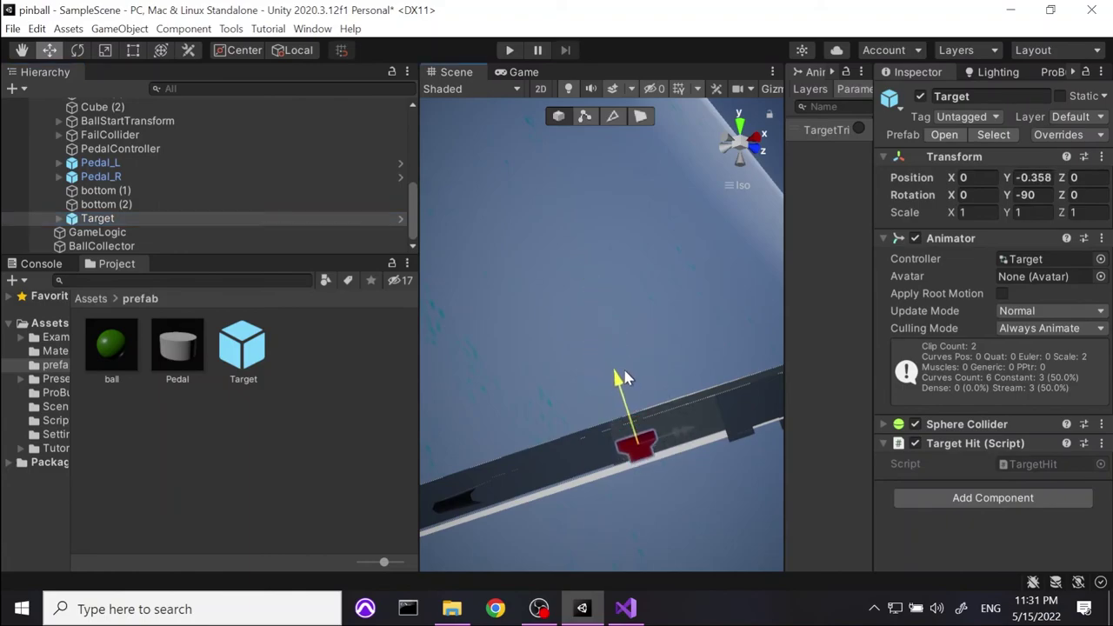
{"action": "left_click_drag", "start_coordinate": [619, 389], "coordinate": [1093, 448], "text": "alt"}
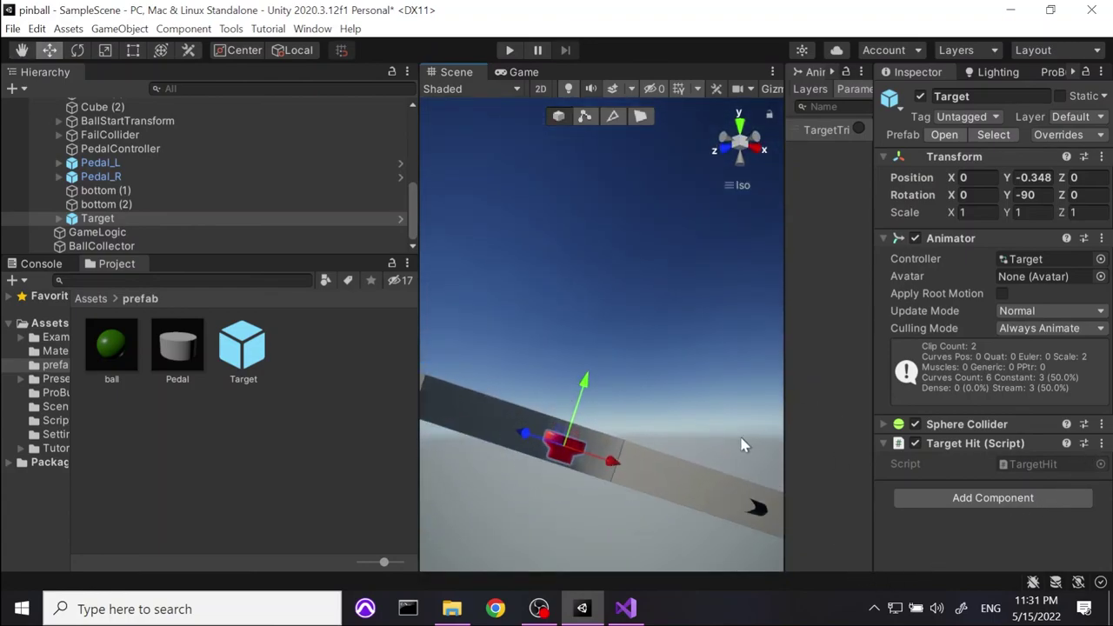
{"action": "scroll", "coordinate": [740, 448], "scroll_direction": "up", "scroll_amount": 5}
{"action": "double_click", "coordinate": [91, 217]}
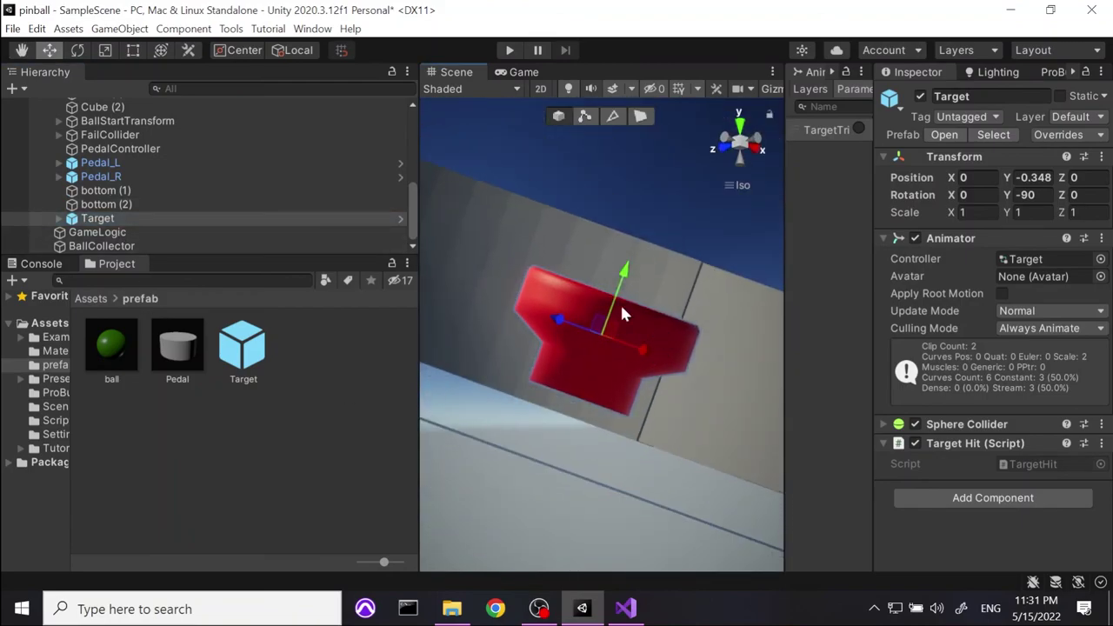
{"action": "left_click_drag", "start_coordinate": [628, 287], "coordinate": [520, 418], "text": "alt"}
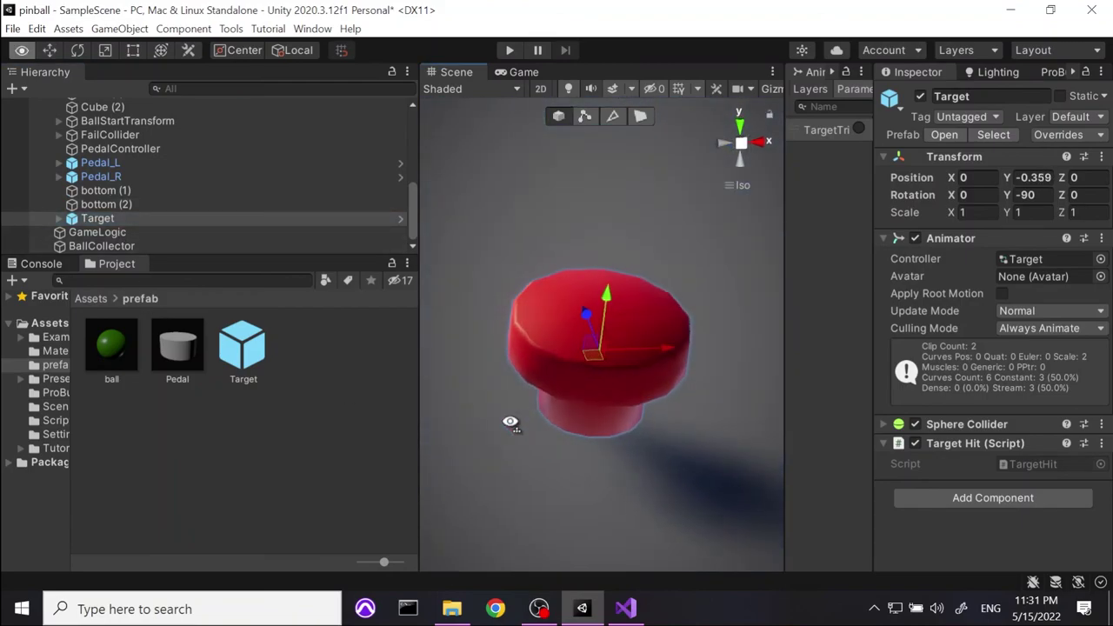
Examine the Target's size and placement on the pinball board from above and up close.
{"action": "scroll", "coordinate": [631, 430], "scroll_direction": "down", "scroll_amount": 6}
{"action": "left_click_drag", "start_coordinate": [631, 375], "coordinate": [644, 273], "text": "alt"}
{"action": "scroll", "coordinate": [646, 308], "scroll_direction": "up", "scroll_amount": 3}
{"action": "left_click_drag", "start_coordinate": [657, 383], "coordinate": [653, 428], "text": "alt"}
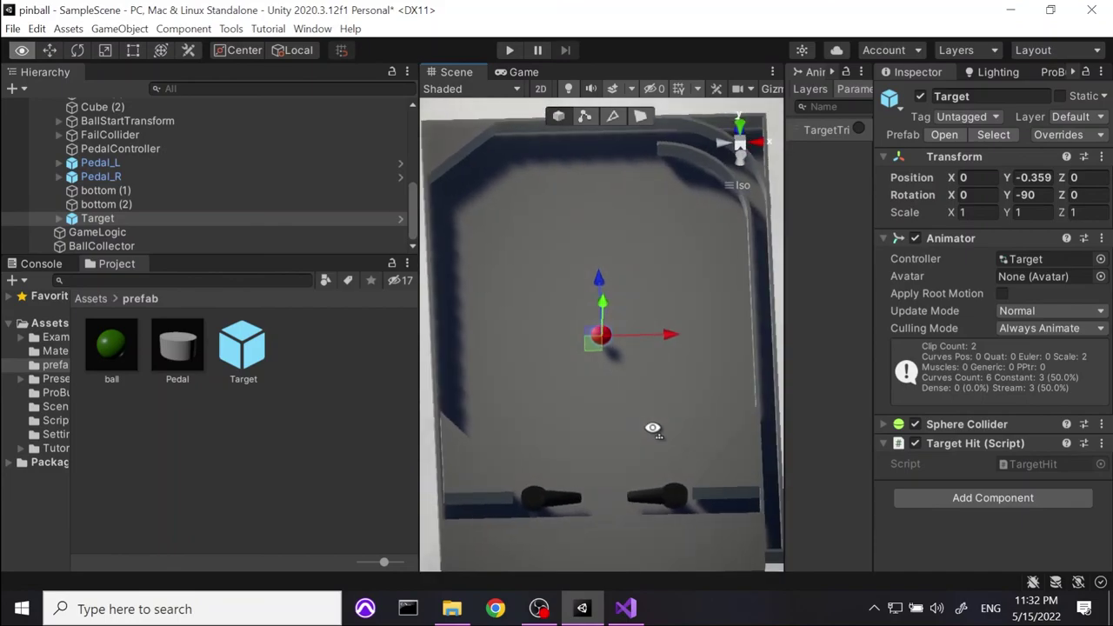
{"action": "scroll", "coordinate": [744, 187], "scroll_direction": "up", "scroll_amount": 10}
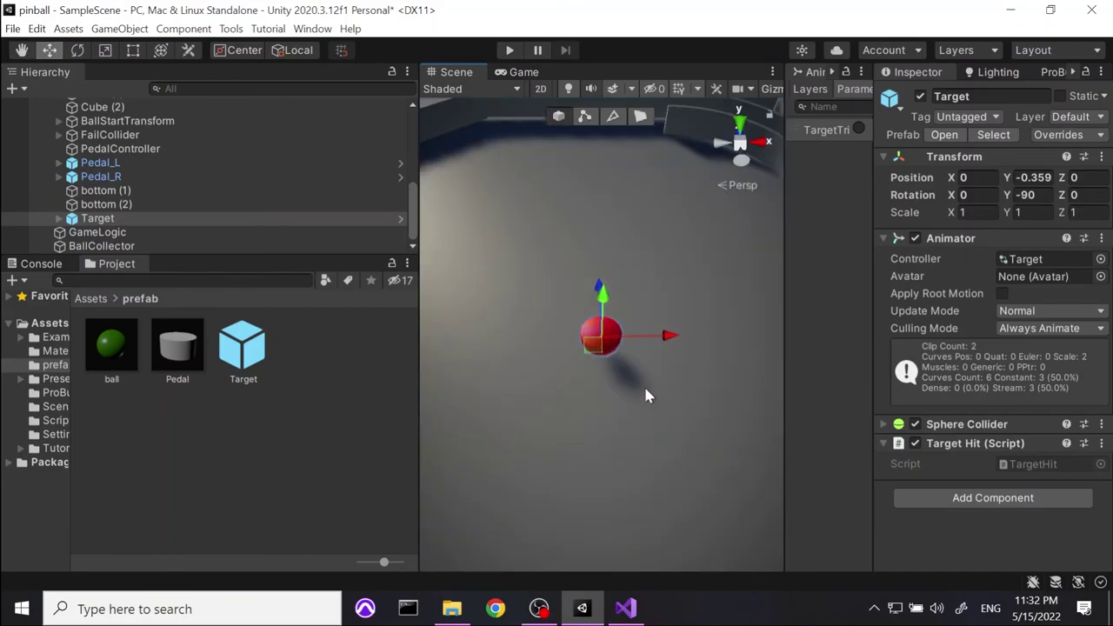
{"action": "left_click_drag", "start_coordinate": [644, 385], "coordinate": [626, 364], "text": "alt"}
{"action": "scroll", "coordinate": [629, 357], "scroll_direction": "down", "scroll_amount": 10}
{"action": "right_click_drag", "start_coordinate": [629, 358], "coordinate": [635, 356]}
{"action": "scroll", "coordinate": [637, 331], "scroll_direction": "up", "scroll_amount": 10}
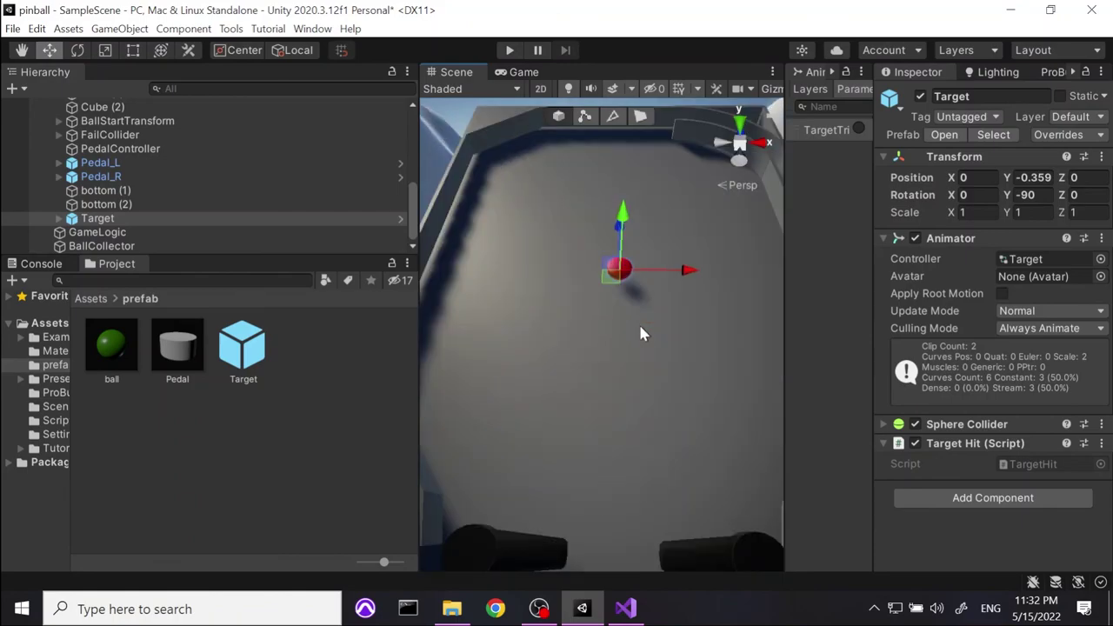
Duplicate the Target four times and place the copies on both sides of it, toward the board's far end, and toward the pedals.
{"action": "left_click", "coordinate": [112, 219]}
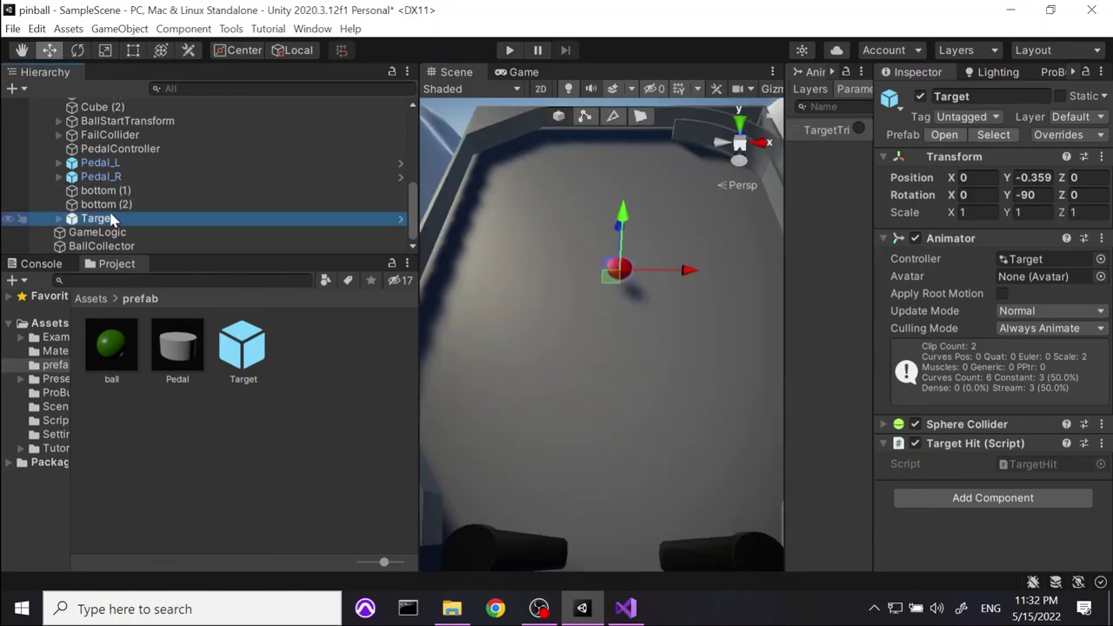
{"action": "key", "text": "ctrl+d"}
{"action": "mouse_move", "coordinate": [699, 266]}
{"action": "left_mouse_down"}
{"action": "mouse_move", "coordinate": [582, 275]}
{"action": "mouse_move", "coordinate": [800, 275]}
{"action": "mouse_move", "coordinate": [693, 270]}
{"action": "left_mouse_up"}
{"action": "key", "text": "ctrl+d"}
{"action": "key", "text": "ctrl+d"}
{"action": "left_click_drag", "start_coordinate": [621, 243], "coordinate": [621, 316]}
{"action": "key", "text": "ctrl+d"}
{"action": "mouse_move", "coordinate": [688, 366]}
{"action": "left_mouse_down"}
{"action": "mouse_move", "coordinate": [630, 364]}
{"action": "mouse_move", "coordinate": [687, 360]}
{"action": "left_mouse_up"}
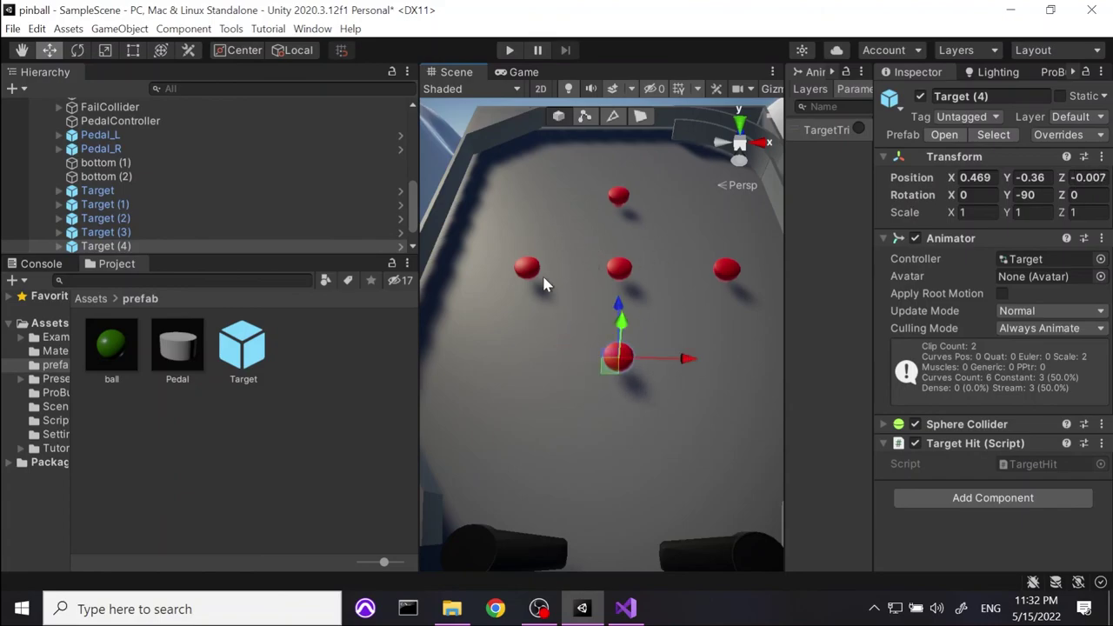
Delete the Target copy nearest the pedals and clear the selection.
{"action": "scroll", "coordinate": [542, 284], "scroll_direction": "down", "scroll_amount": 5}
{"action": "key", "text": "Delete"}
{"action": "left_click", "coordinate": [154, 231]}
{"action": "key", "text": "Up"}
{"action": "key", "text": "Up"}
{"action": "left_click", "coordinate": [596, 273]}
{"action": "left_click_drag", "start_coordinate": [597, 273], "coordinate": [632, 472], "text": "alt"}
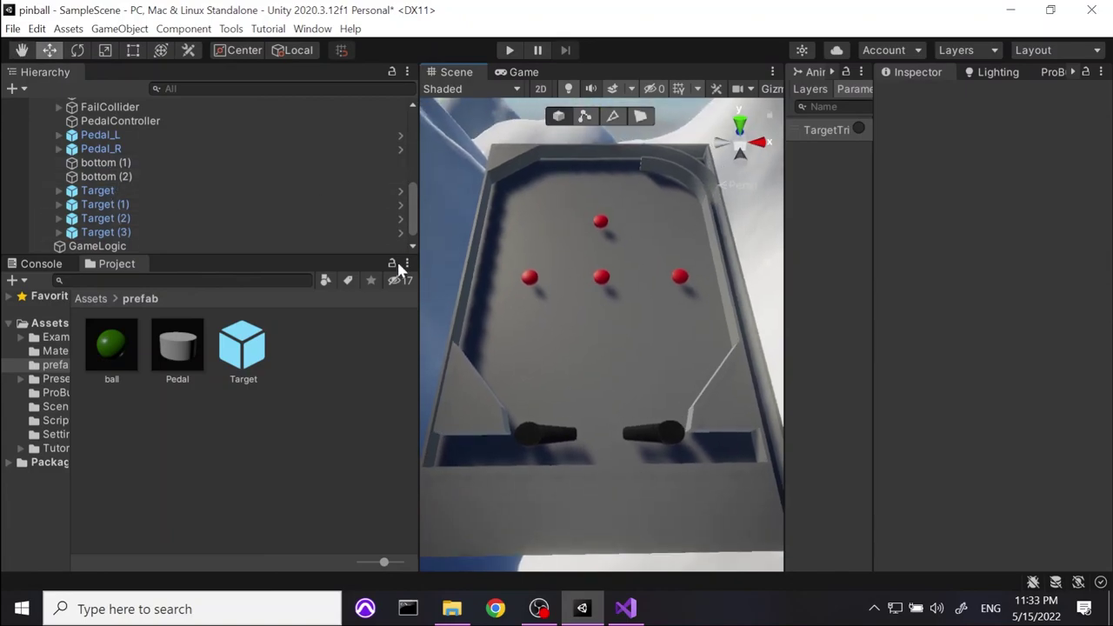
Run the game, operate the left and right pedals to test the ball with the targets, and stop play mode.
{"action": "left_click", "coordinate": [509, 54]}
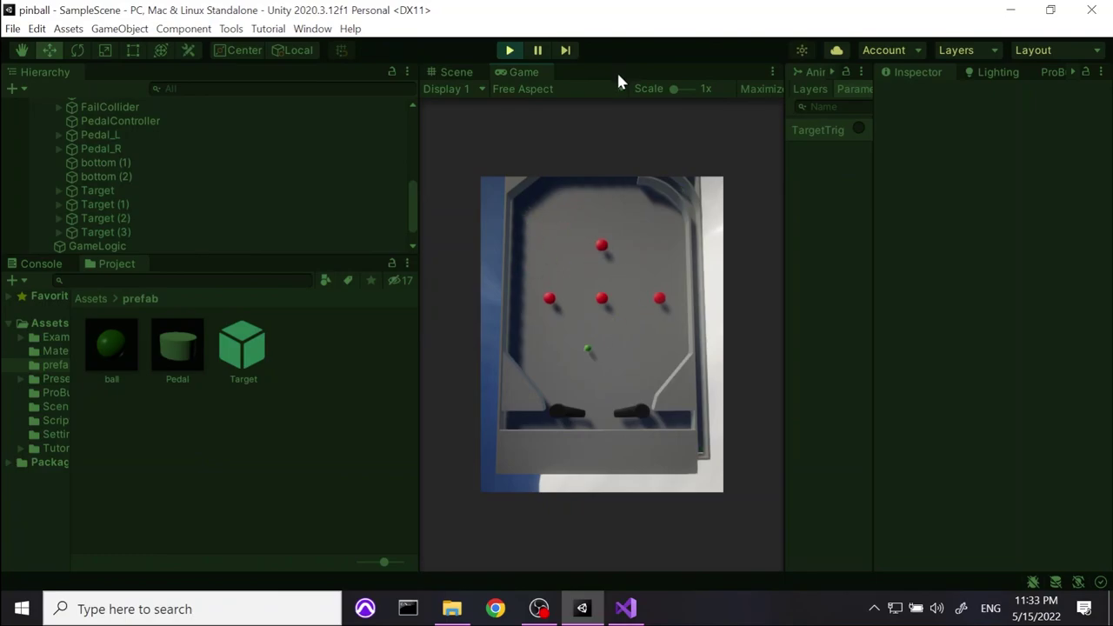
{"action": "key", "text": "Left"}
{"action": "key", "text": "Right"}
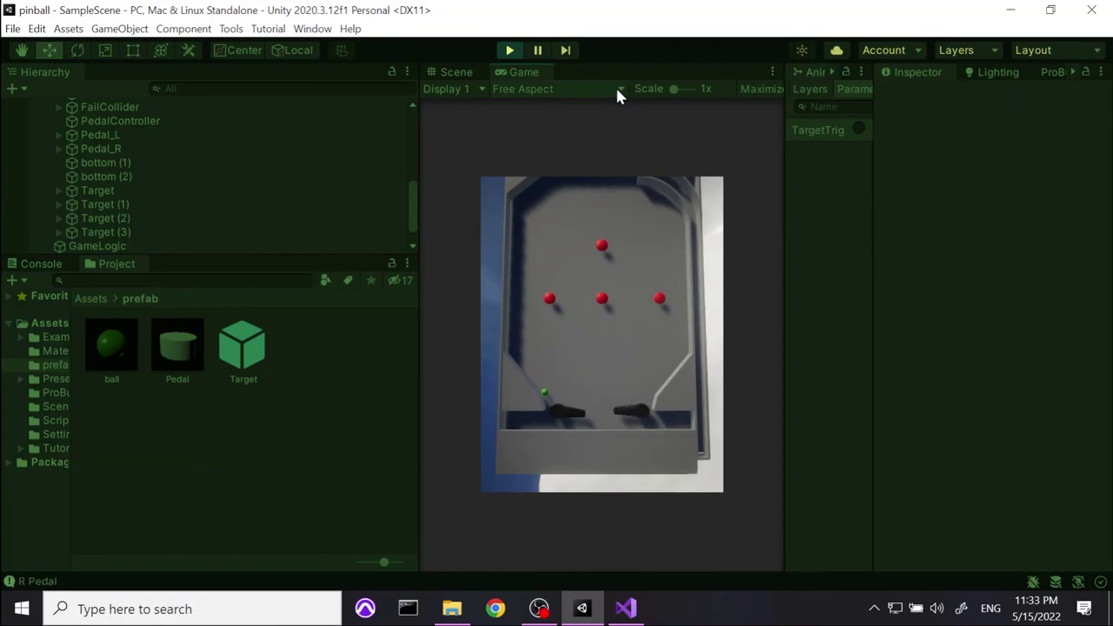
{"action": "key", "text": "Left"}
{"action": "key", "text": "Right"}
{"action": "left_click", "coordinate": [508, 50]}
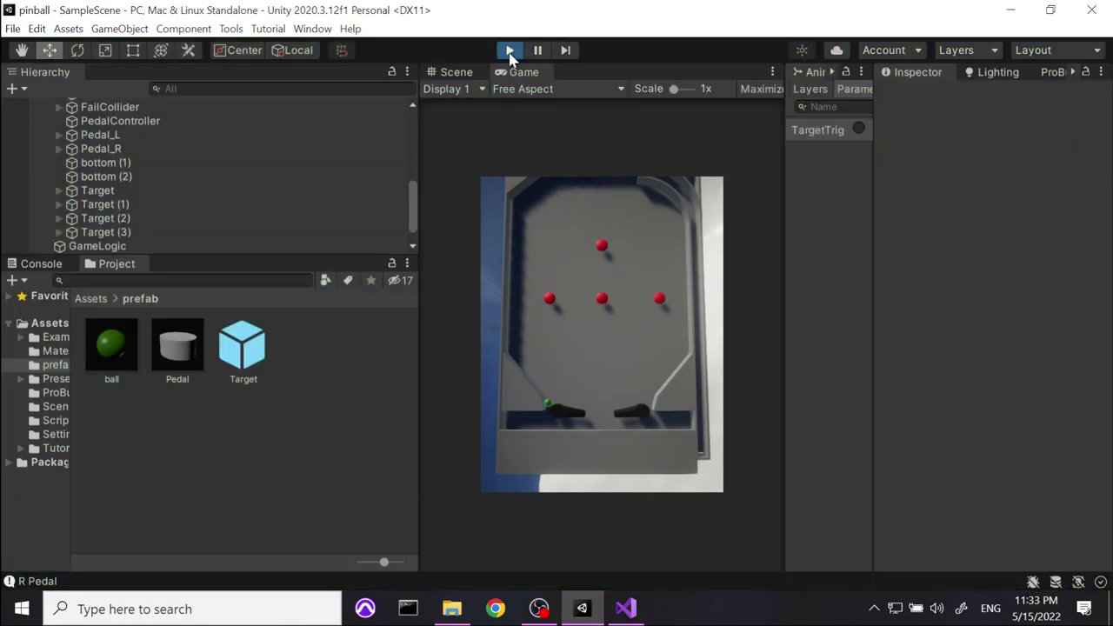